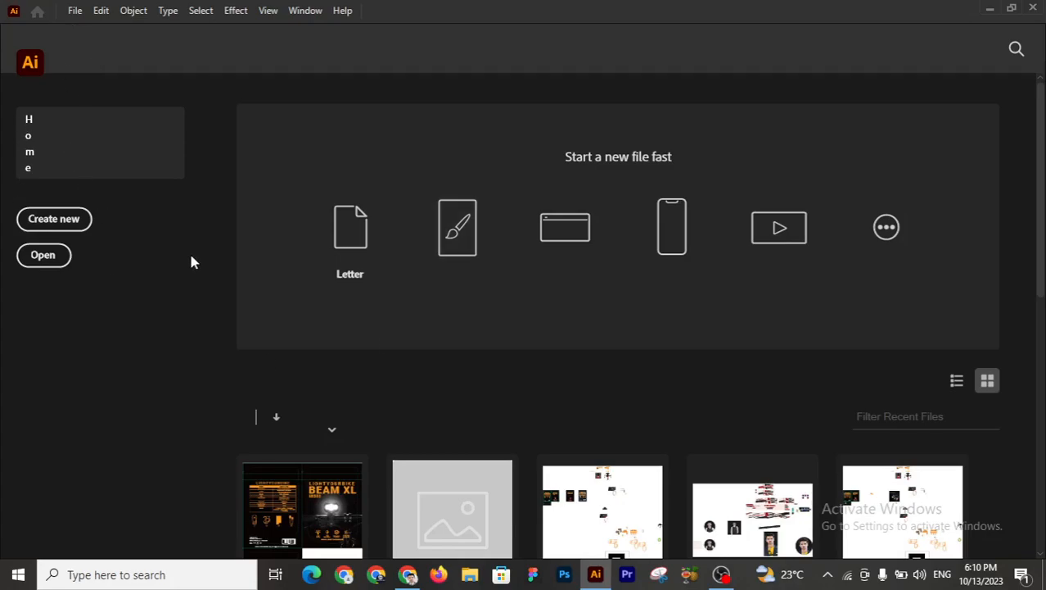
- Create a landscape Letter print document measured in centimeters and named "Packaging Deisgn Class 6"
{"action": "left_click", "coordinate": [54, 219]}
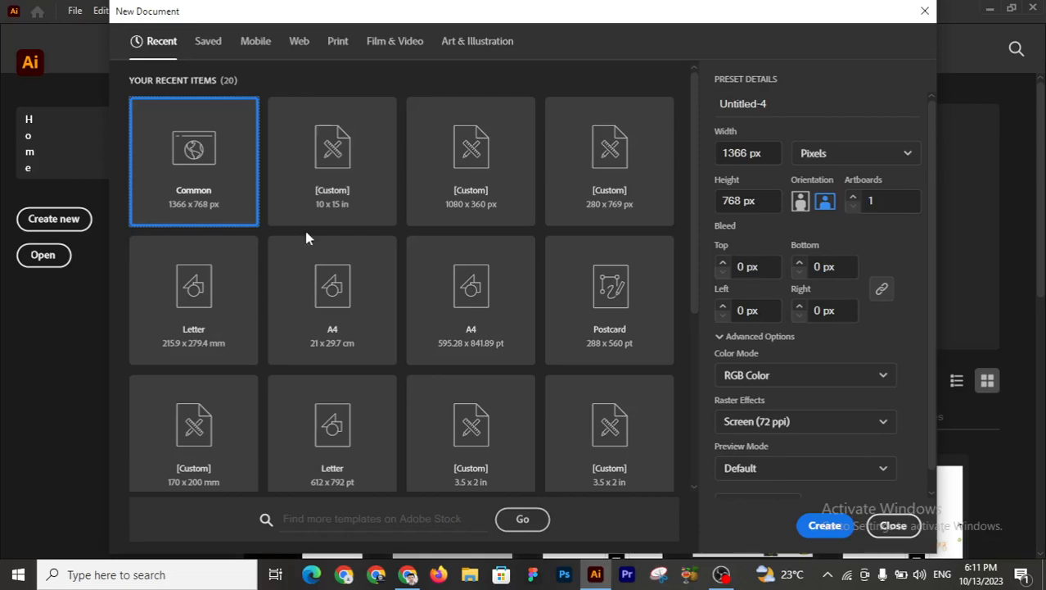
{"action": "left_click", "coordinate": [337, 42]}
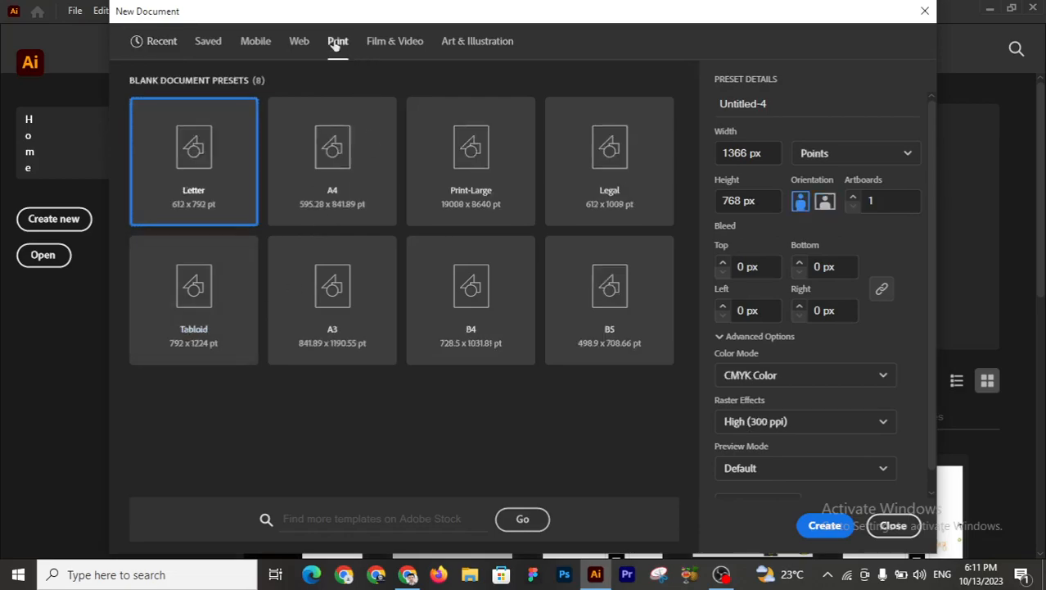
{"action": "left_click", "coordinate": [854, 154]}
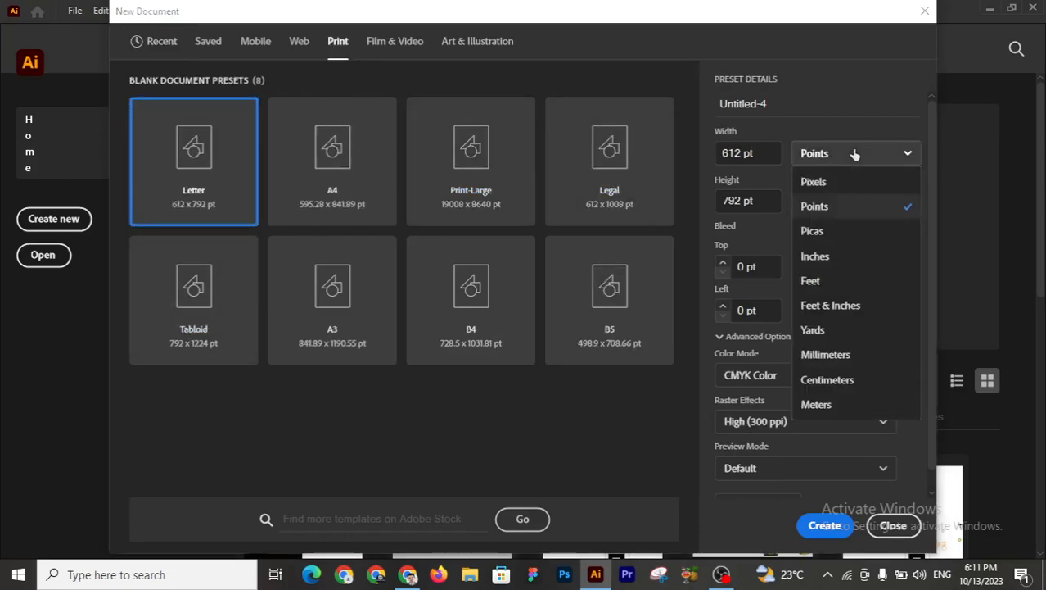
{"action": "left_click", "coordinate": [821, 383]}
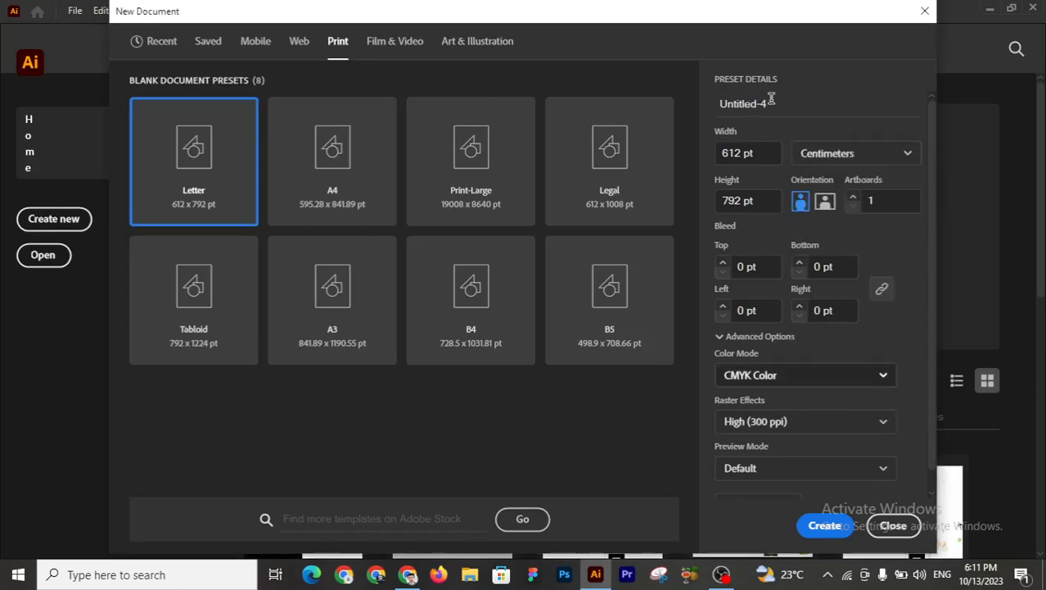
{"action": "left_click_drag", "start_coordinate": [789, 104], "coordinate": [697, 103]}
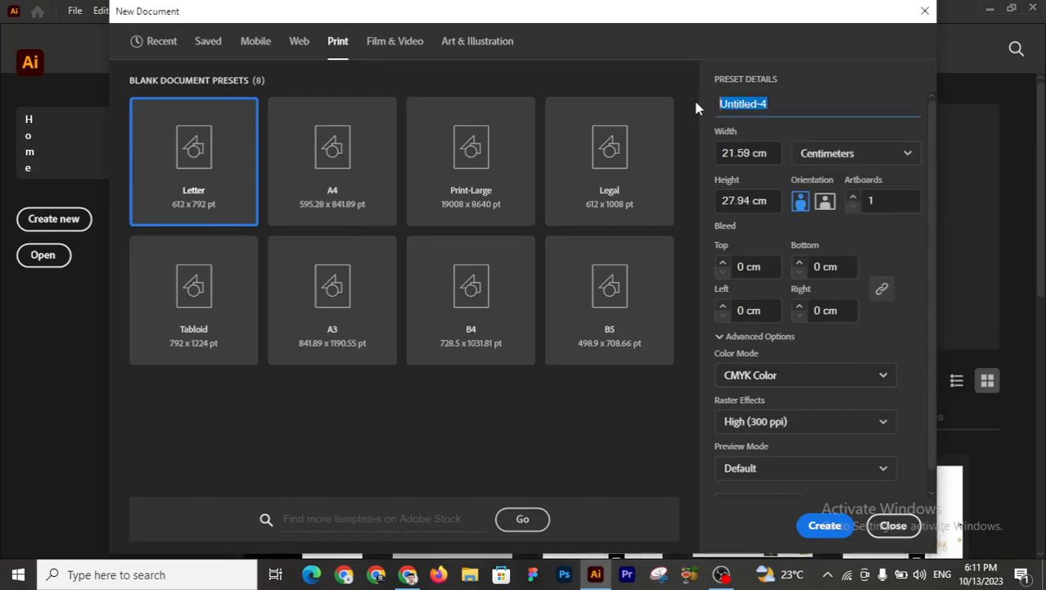
{"action": "type", "text": "Packaging Deisgn Class 6"}
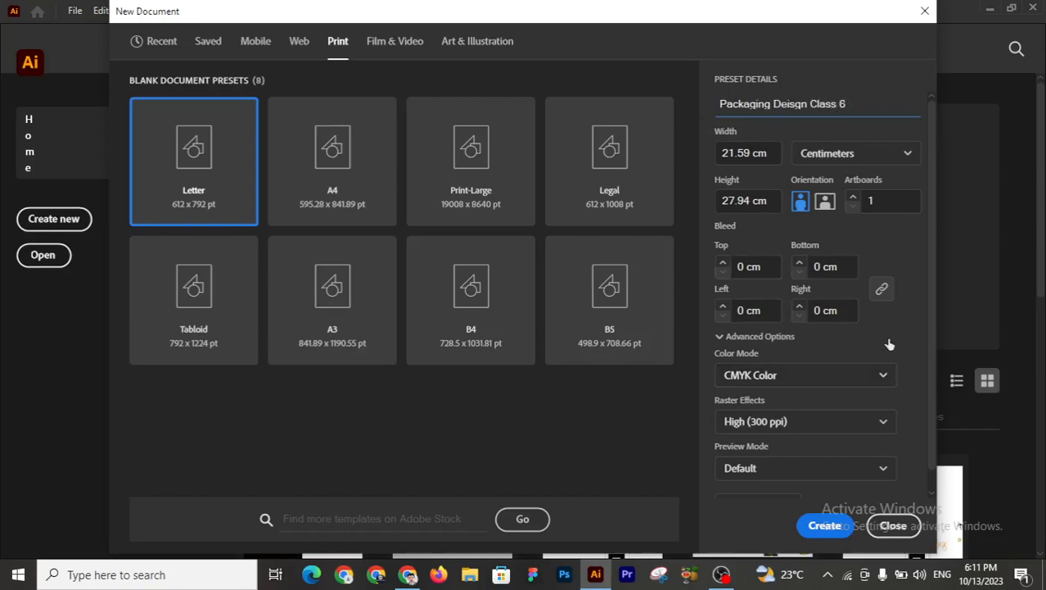
{"action": "scroll", "coordinate": [890, 344], "scroll_direction": "down", "scroll_amount": 1}
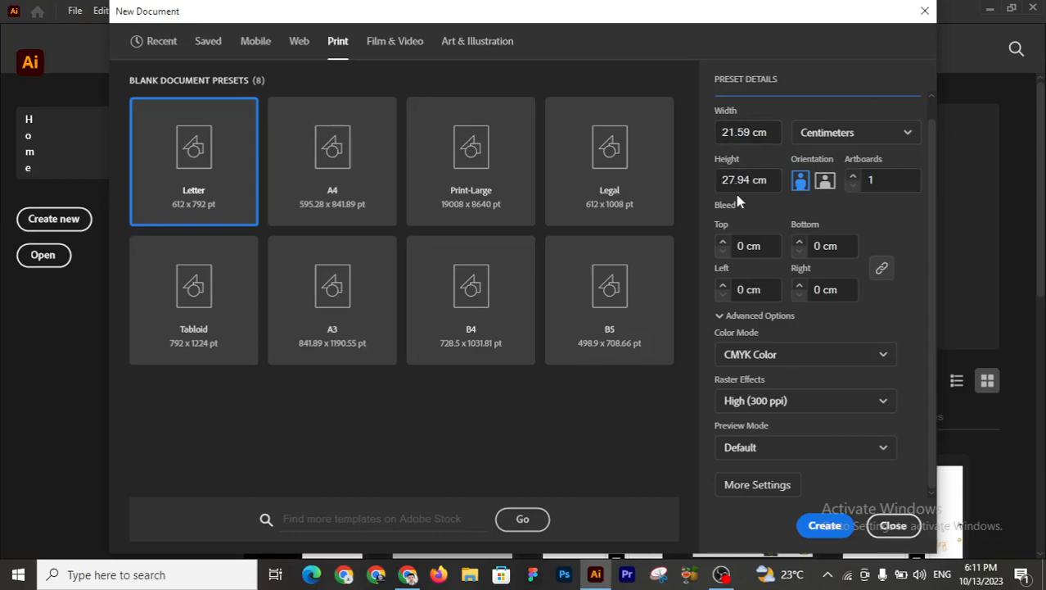
{"action": "left_click", "coordinate": [824, 180]}
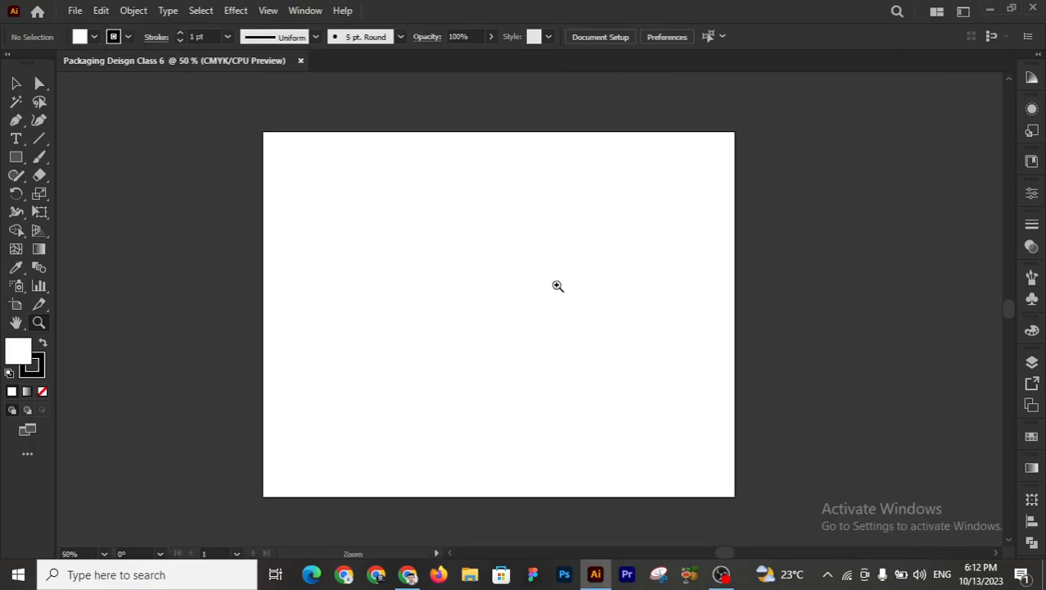
{"action": "left_click_drag", "start_coordinate": [552, 282], "coordinate": [509, 269]}
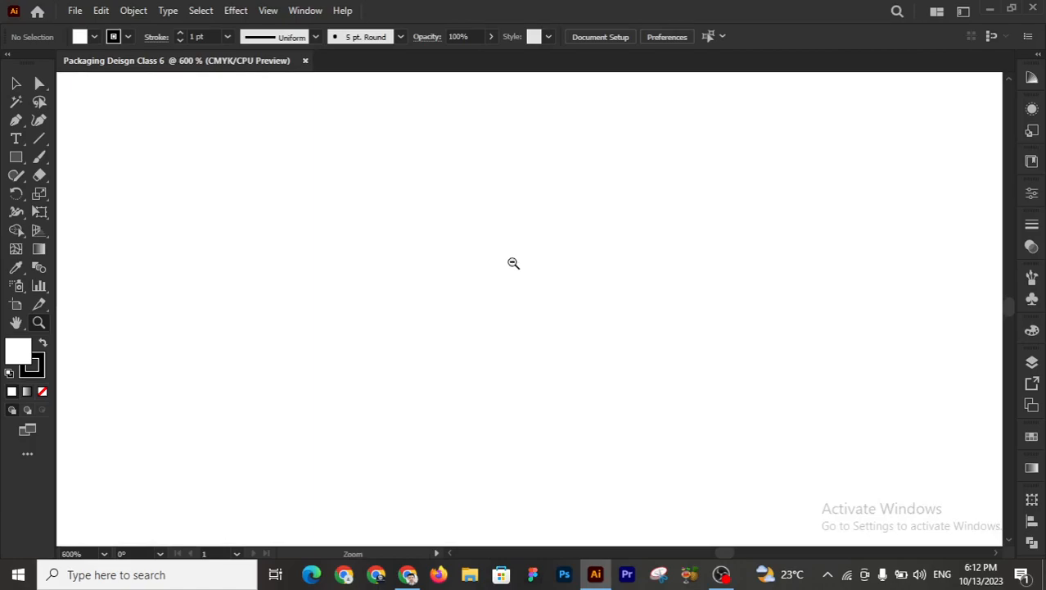
{"action": "left_click", "coordinate": [513, 262], "text": "alt"}
{"action": "left_click", "coordinate": [513, 262], "text": "alt"}
{"action": "left_click", "coordinate": [512, 262], "text": "alt"}
{"action": "left_click", "coordinate": [512, 262], "text": "alt"}
{"action": "left_click", "coordinate": [513, 262], "text": "alt"}
{"action": "left_click", "coordinate": [513, 262], "text": "alt"}
{"action": "left_click", "coordinate": [513, 262], "text": "alt"}
{"action": "left_click", "coordinate": [513, 262], "text": "alt"}
{"action": "left_click", "coordinate": [513, 262], "text": "alt"}
{"action": "left_click", "coordinate": [512, 262], "text": "alt"}
{"action": "left_click", "coordinate": [513, 262], "text": "alt"}
{"action": "left_click", "coordinate": [512, 262], "text": "alt"}
{"action": "left_click", "coordinate": [577, 432]}
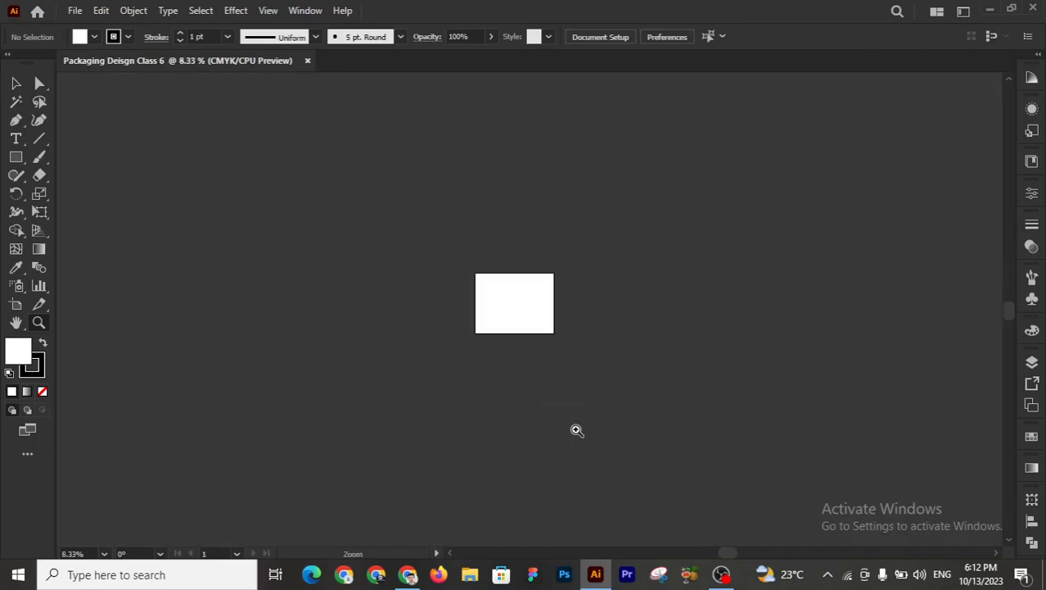
{"action": "left_click", "coordinate": [537, 347]}
{"action": "left_click", "coordinate": [531, 274]}
{"action": "left_click", "coordinate": [529, 276]}
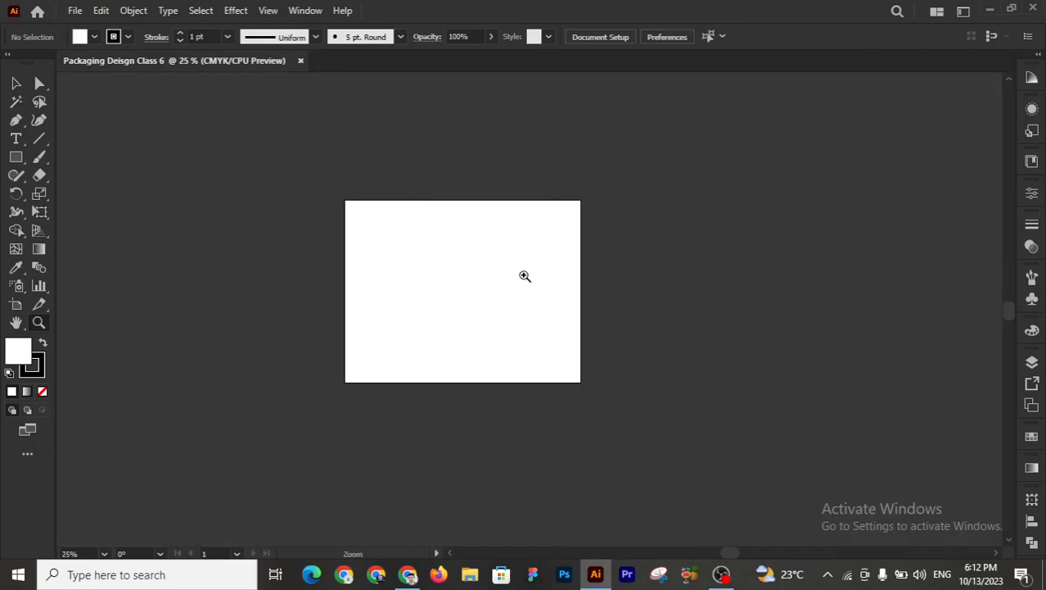
- Enlarge the artboard rightward and downward from its lower-right corner to about 1.8 times its width and 1.5 times its height
{"action": "left_click", "coordinate": [524, 275]}
{"action": "left_click_drag", "start_coordinate": [530, 315], "coordinate": [446, 234]}
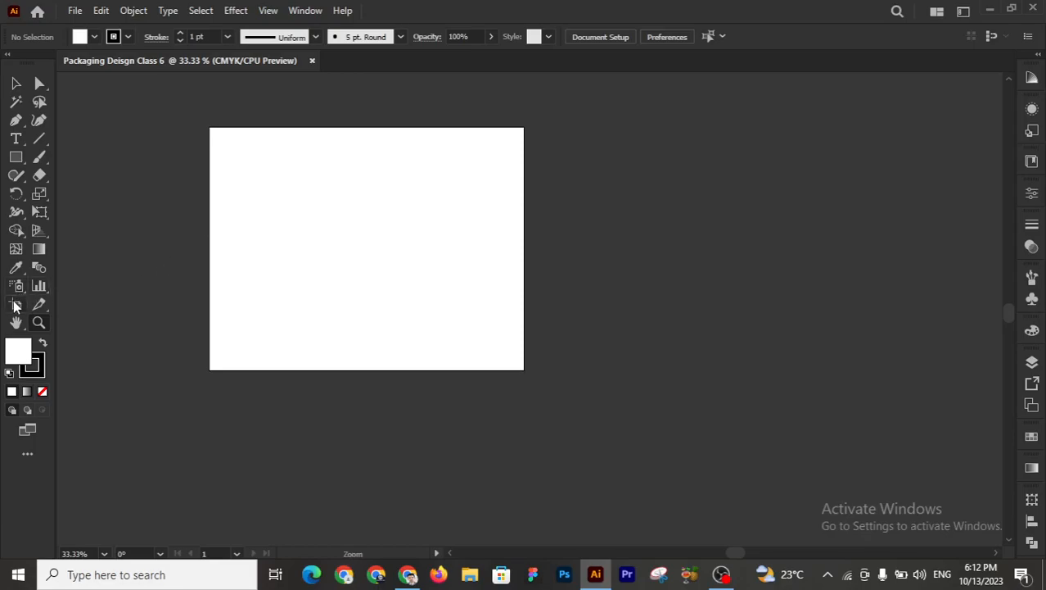
{"action": "left_click", "coordinate": [15, 304]}
{"action": "left_click_drag", "start_coordinate": [525, 370], "coordinate": [791, 501]}
{"action": "left_click", "coordinate": [15, 83]}
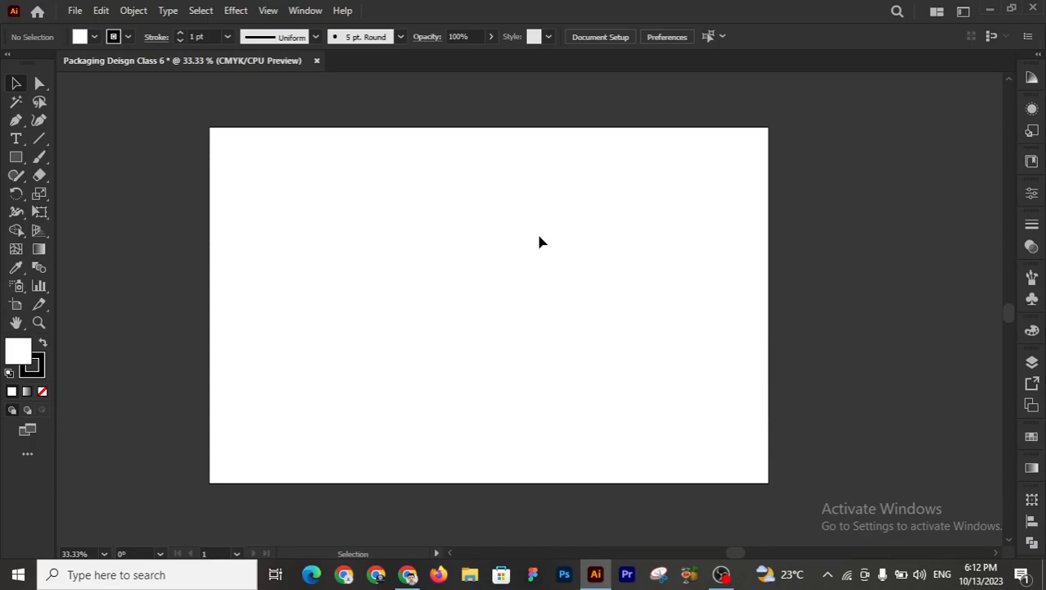
- Create a rectangle 7.5 cm wide and 11.5 cm high, starting at the artboard's center
{"action": "left_click", "coordinate": [16, 157]}
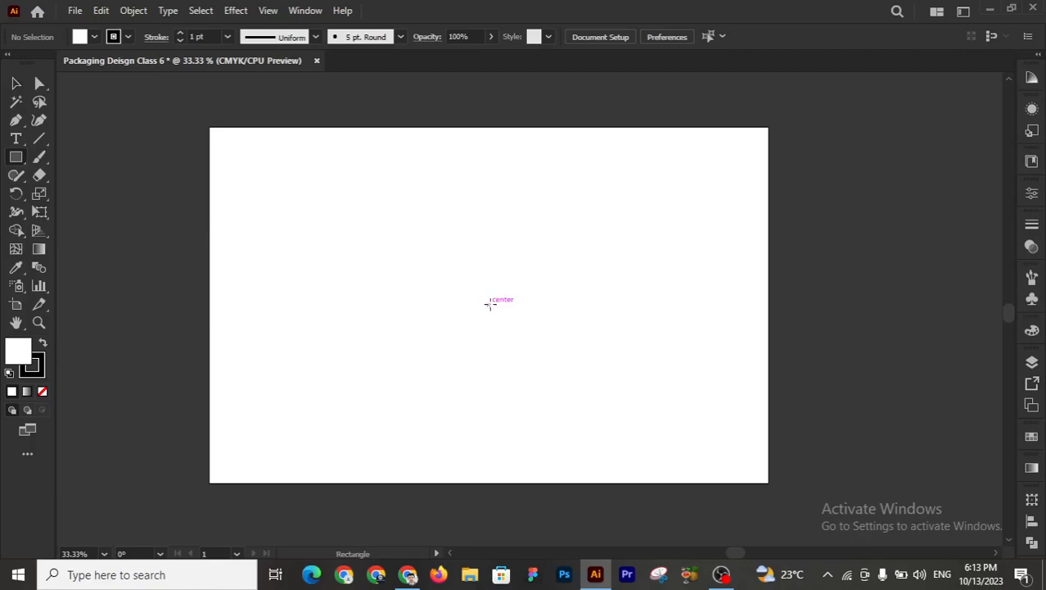
{"action": "left_click", "coordinate": [489, 305]}
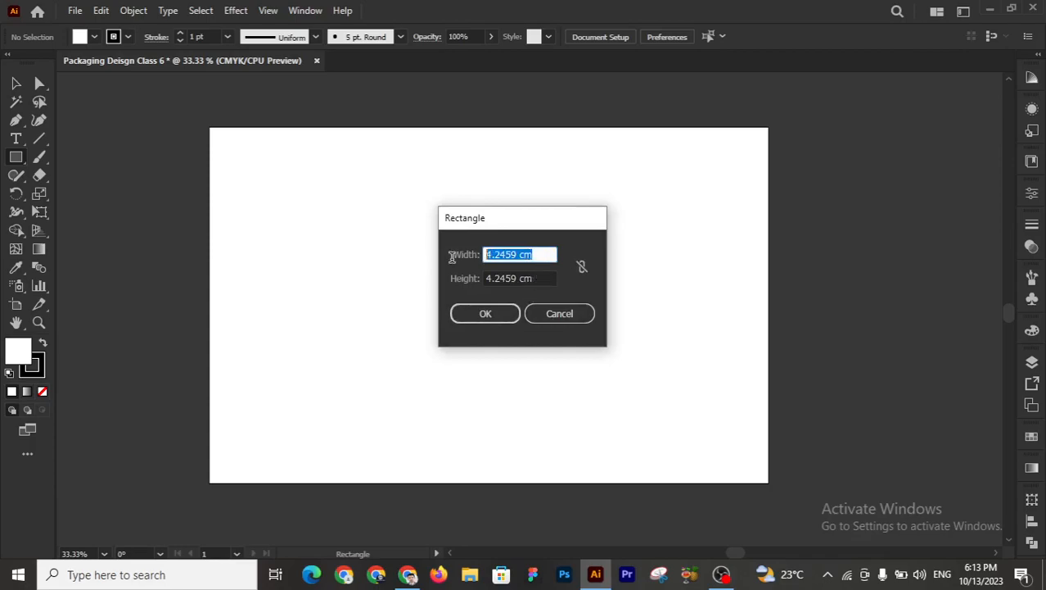
{"action": "type", "text": "7.5"}
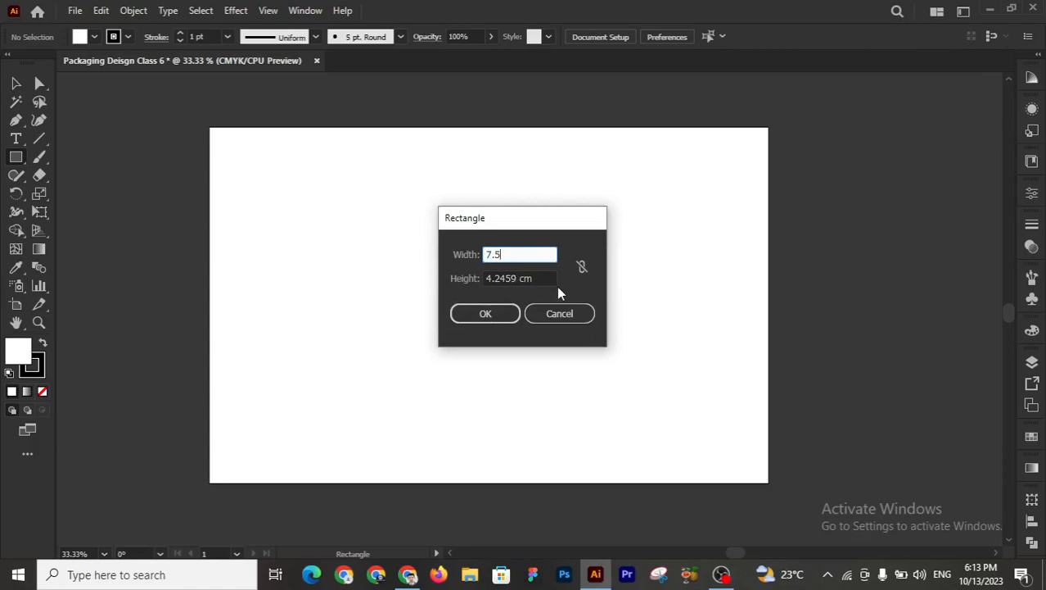
{"action": "key", "text": "Tab"}
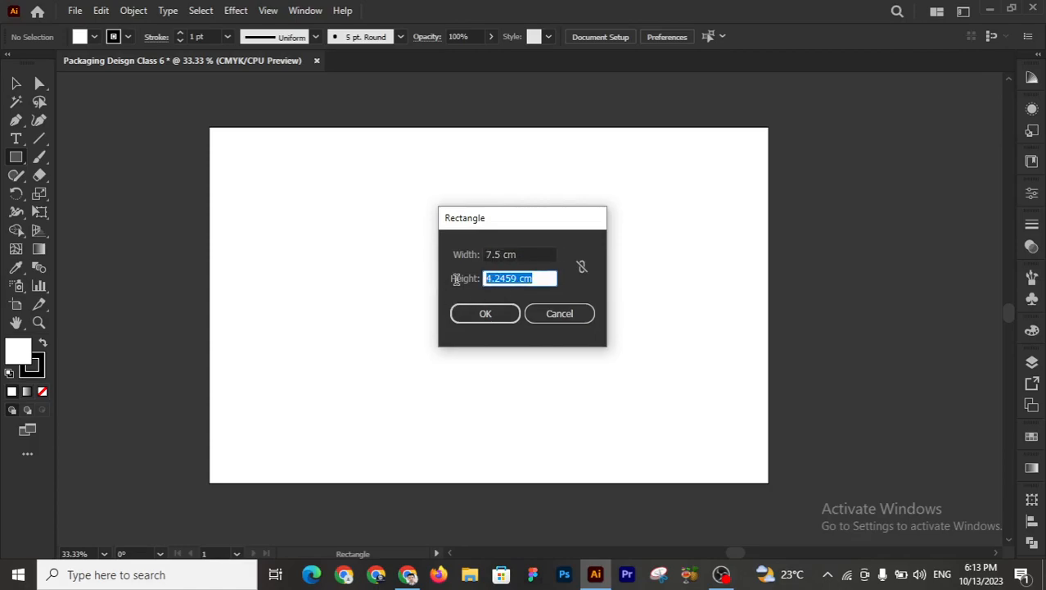
{"action": "type", "text": "11.5"}
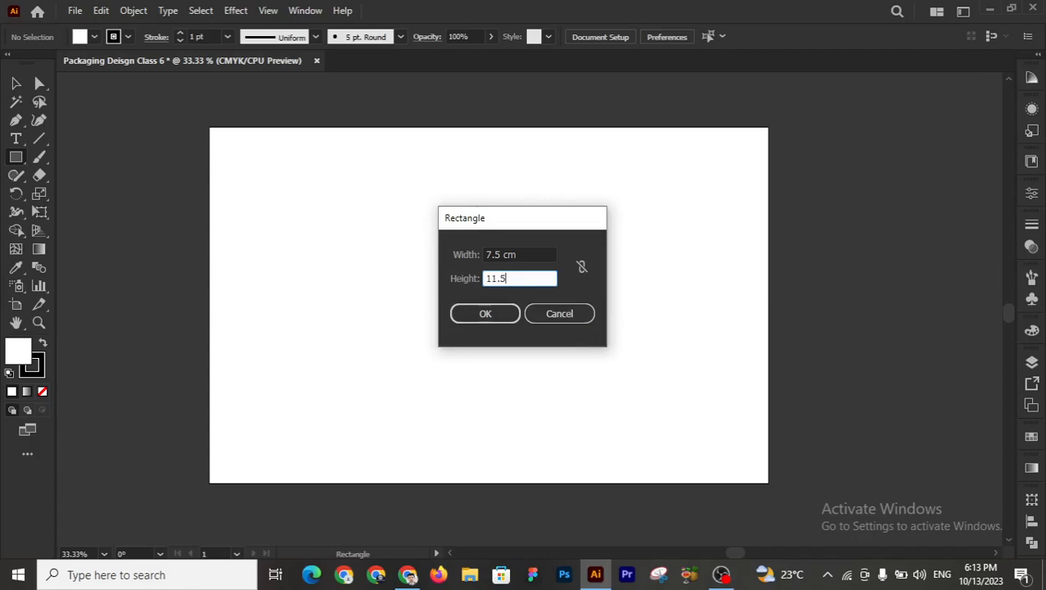
{"action": "left_click", "coordinate": [504, 322]}
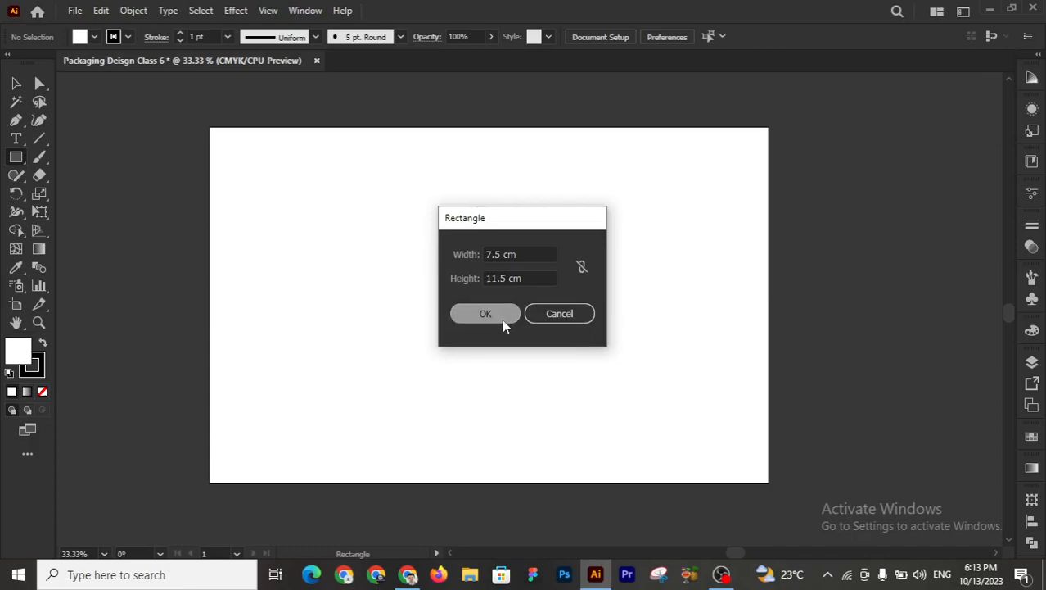
{"action": "key", "text": "v"}
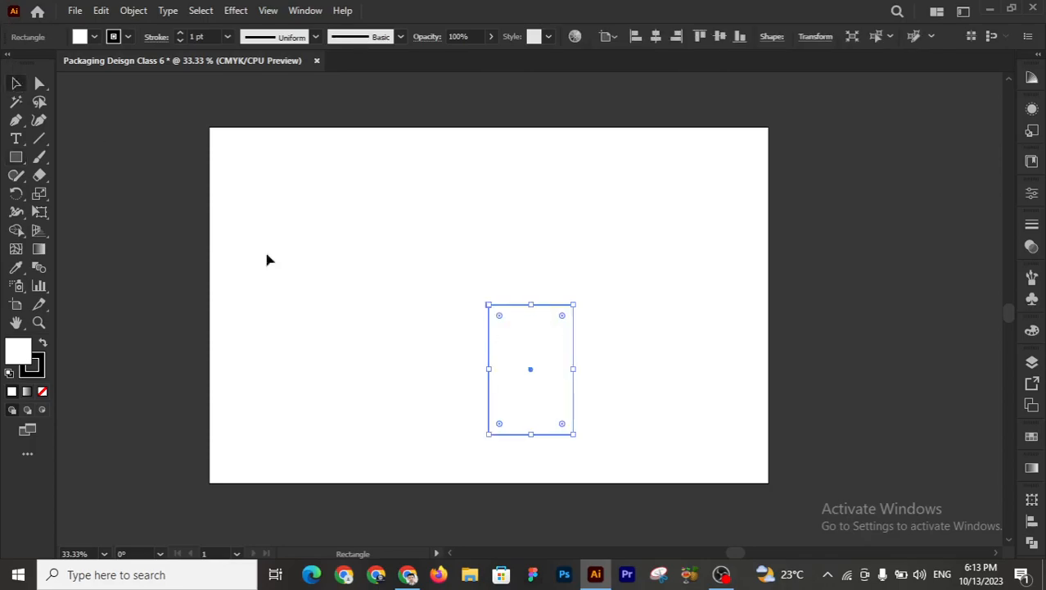
- Move the rectangle up and left of the artboard's center and place a copy flush against its right edge
{"action": "left_click_drag", "start_coordinate": [532, 369], "coordinate": [424, 300]}
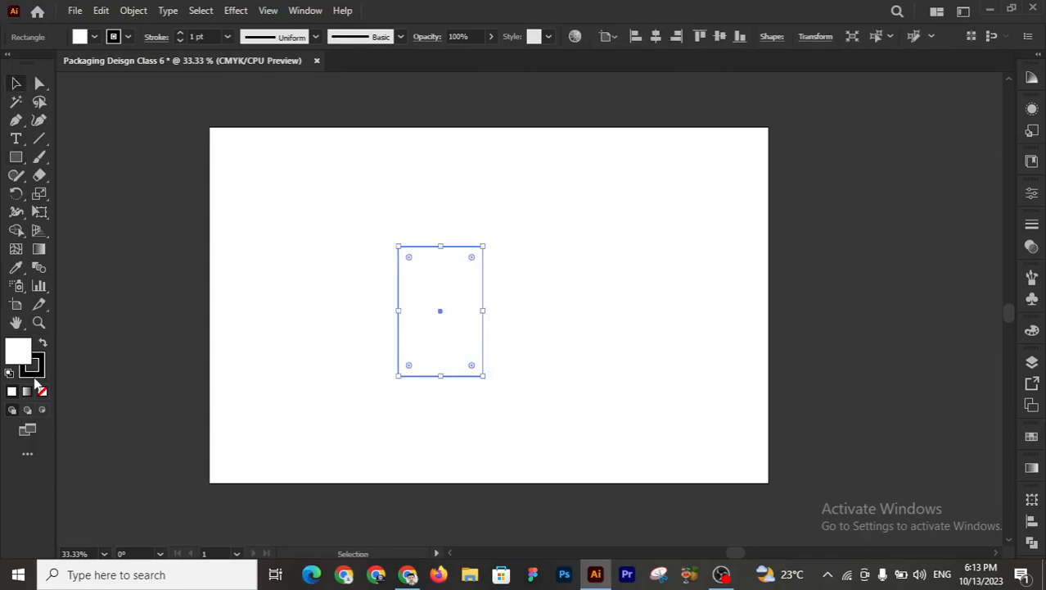
{"action": "left_click", "coordinate": [326, 240]}
{"action": "left_click", "coordinate": [422, 351]}
{"action": "left_click_drag", "start_coordinate": [438, 314], "coordinate": [390, 298]}
{"action": "left_click", "coordinate": [516, 205]}
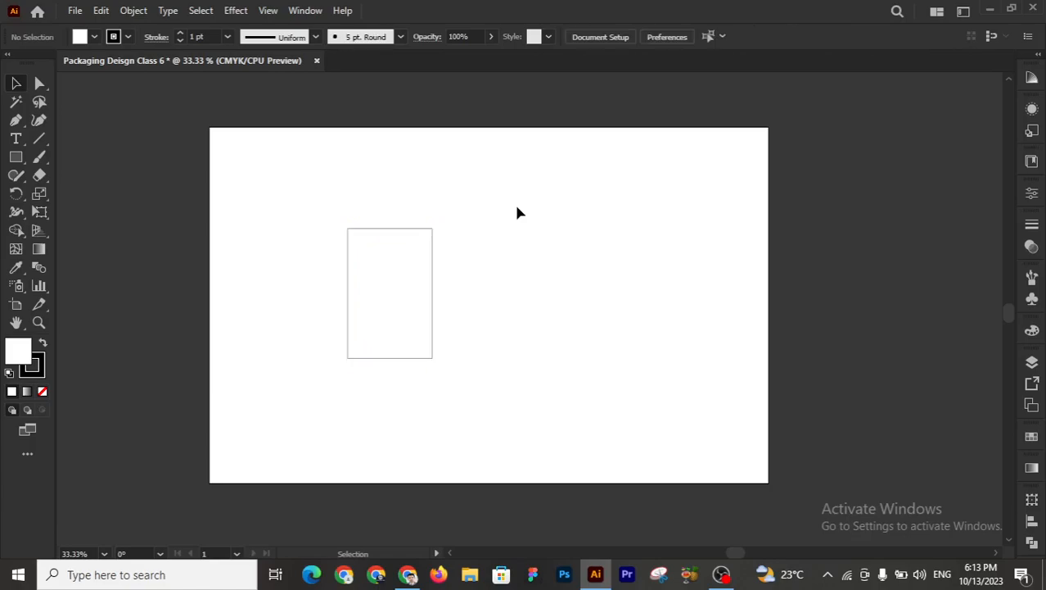
{"action": "left_click_drag", "start_coordinate": [352, 296], "coordinate": [436, 293]}
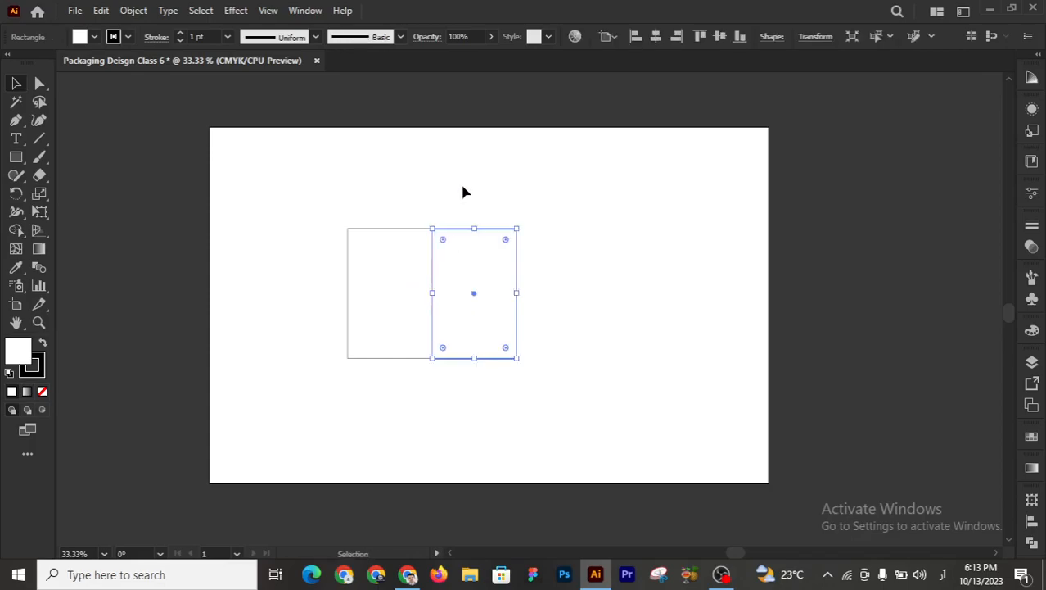
{"action": "left_click", "coordinate": [463, 191]}
- Examine the joint between the two rectangles at high magnification, in both preview and outline view
{"action": "key", "text": "z"}
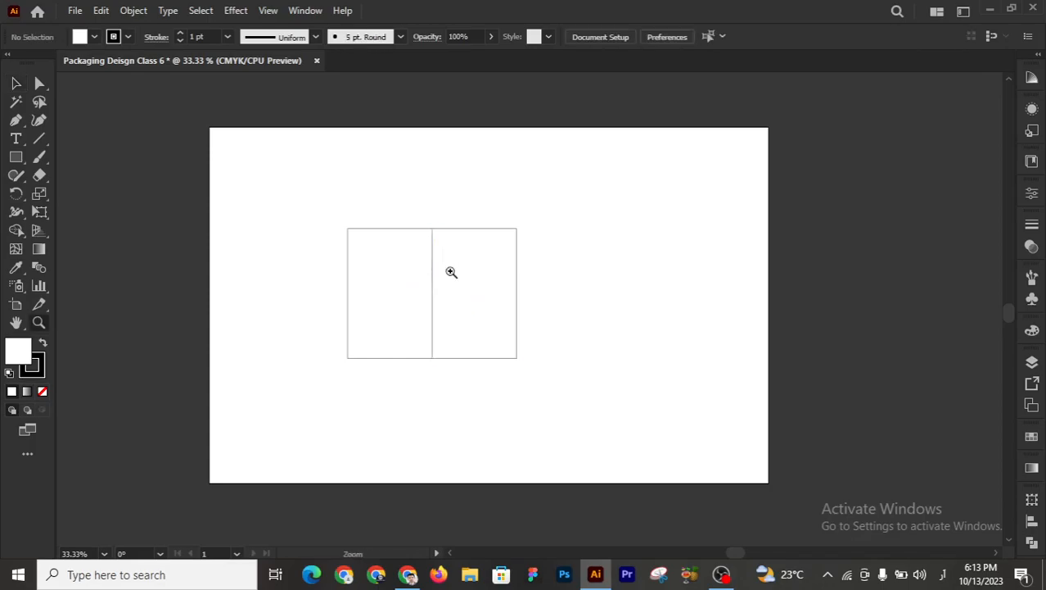
{"action": "left_click", "coordinate": [450, 274]}
{"action": "left_click", "coordinate": [514, 322]}
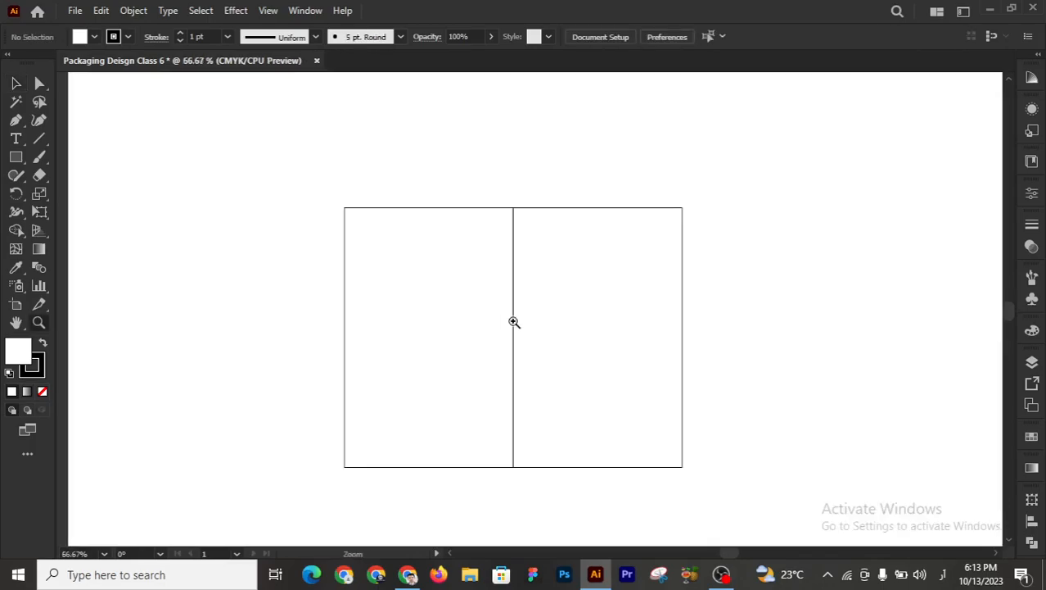
{"action": "left_click", "coordinate": [518, 300]}
{"action": "left_click", "coordinate": [519, 280]}
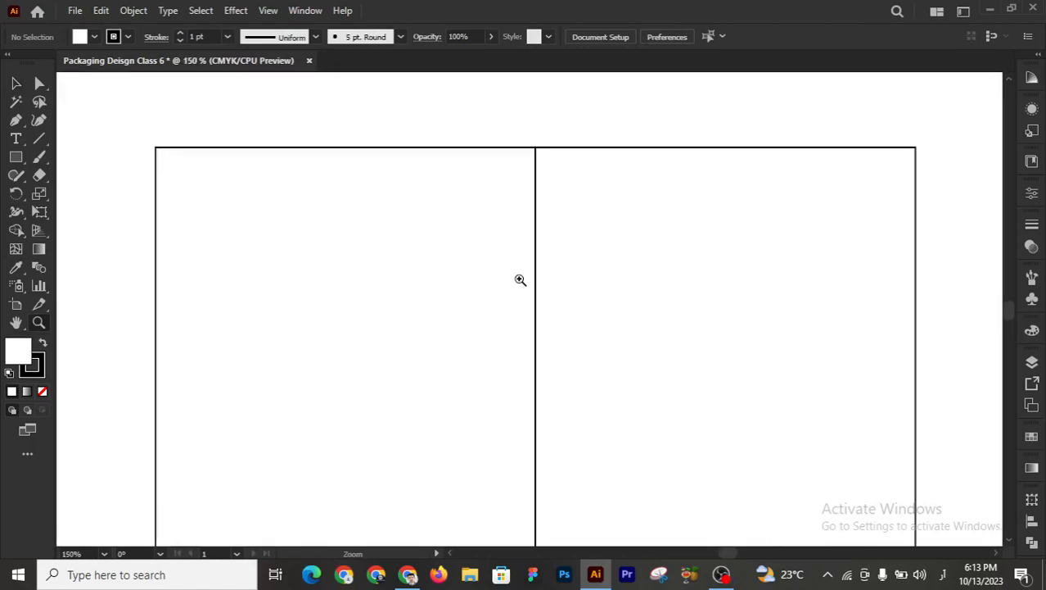
{"action": "left_click", "coordinate": [554, 229]}
{"action": "left_click", "coordinate": [528, 286]}
{"action": "left_click", "coordinate": [492, 334]}
{"action": "left_click", "coordinate": [509, 351]}
{"action": "left_click", "coordinate": [532, 300]}
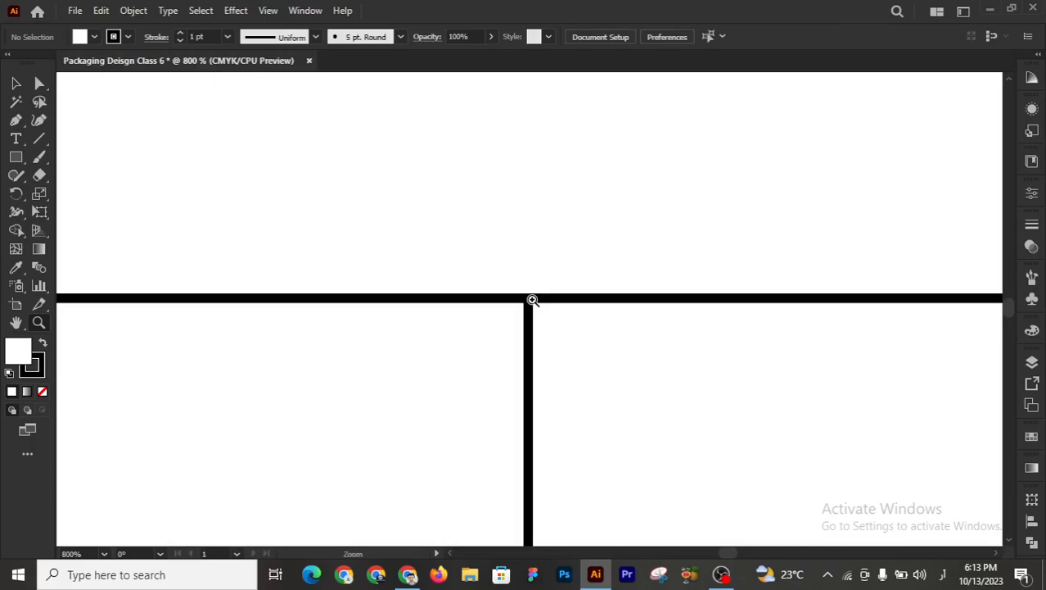
{"action": "key", "text": "ctrl+y"}
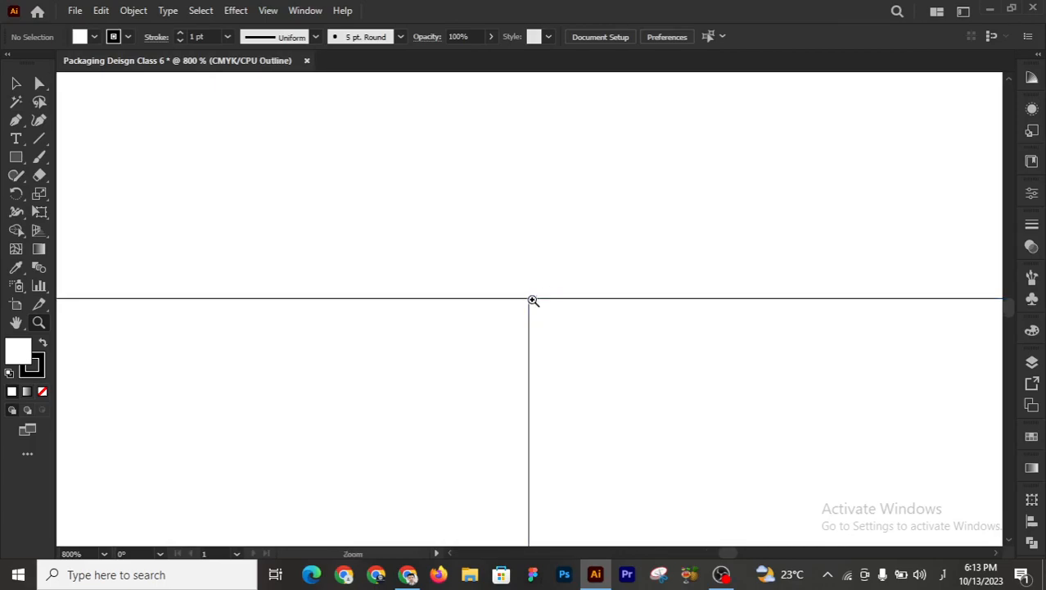
{"action": "left_click", "coordinate": [530, 299]}
{"action": "left_click", "coordinate": [540, 305]}
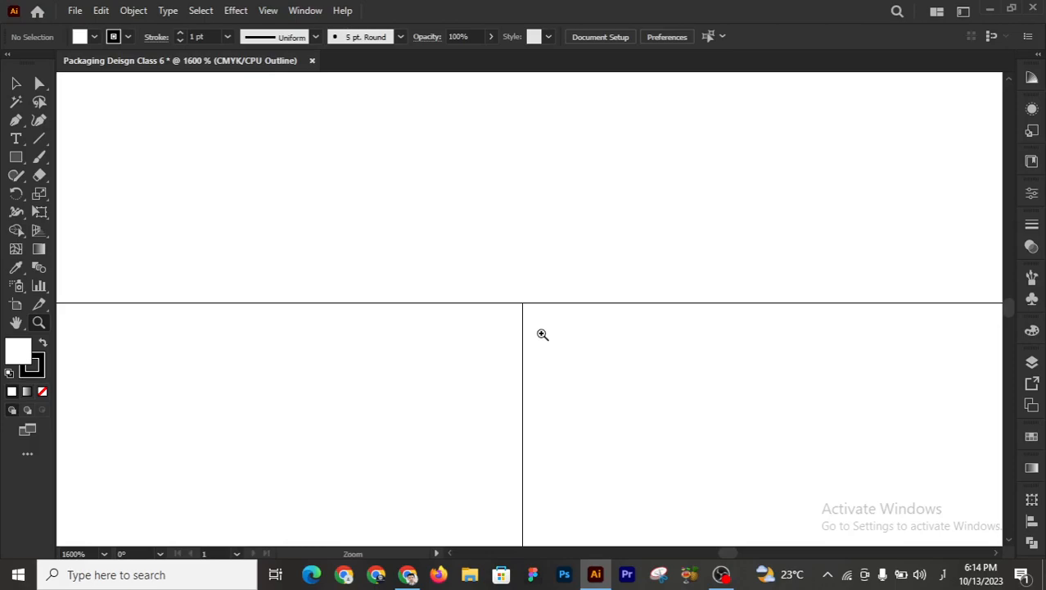
{"action": "key", "text": "ctrl+y"}
{"action": "left_click", "coordinate": [532, 335], "text": "alt"}
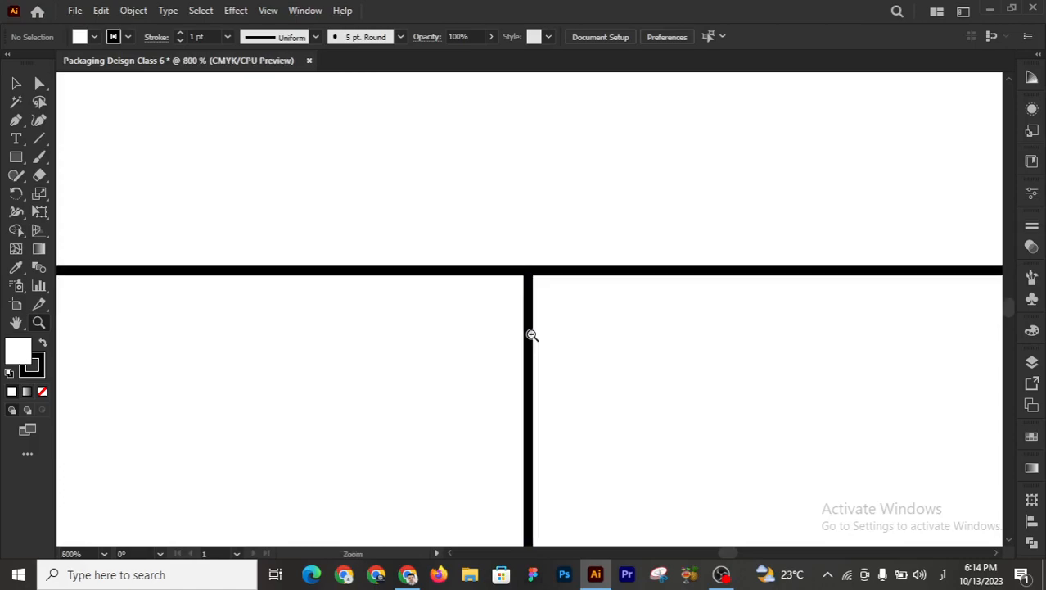
{"action": "left_click", "coordinate": [532, 335], "text": "alt"}
{"action": "left_click", "coordinate": [532, 335], "text": "alt"}
{"action": "left_click", "coordinate": [533, 335], "text": "alt"}
{"action": "left_click", "coordinate": [532, 335], "text": "alt"}
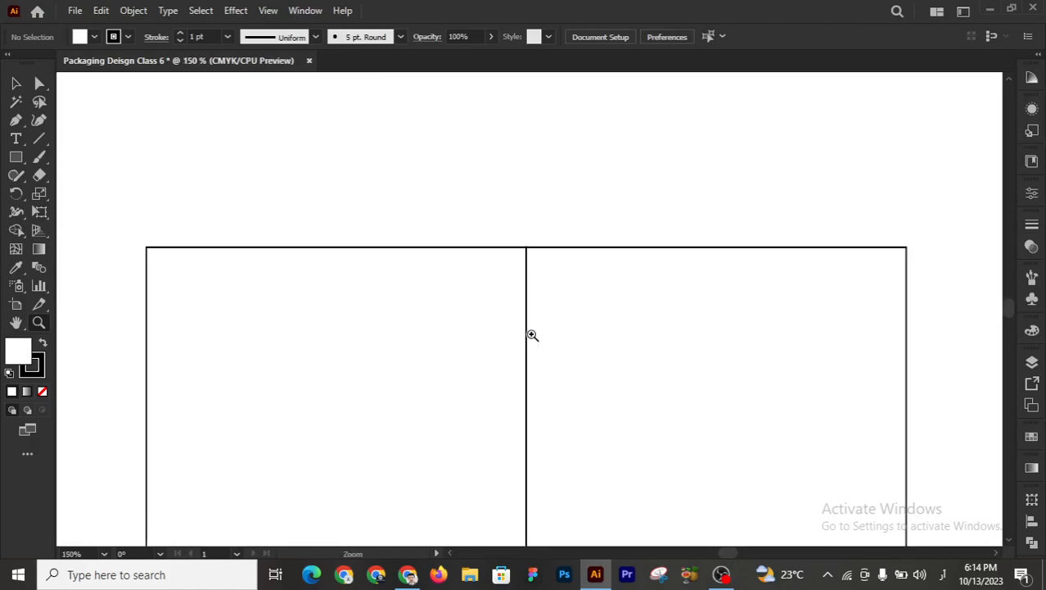
{"action": "left_click", "coordinate": [533, 335], "text": "alt"}
{"action": "left_click_drag", "start_coordinate": [518, 346], "coordinate": [459, 246]}
- Set the width of the right-hand rectangle to 4 cm, keeping it flush against the left-hand rectangle
{"action": "left_click", "coordinate": [15, 82]}
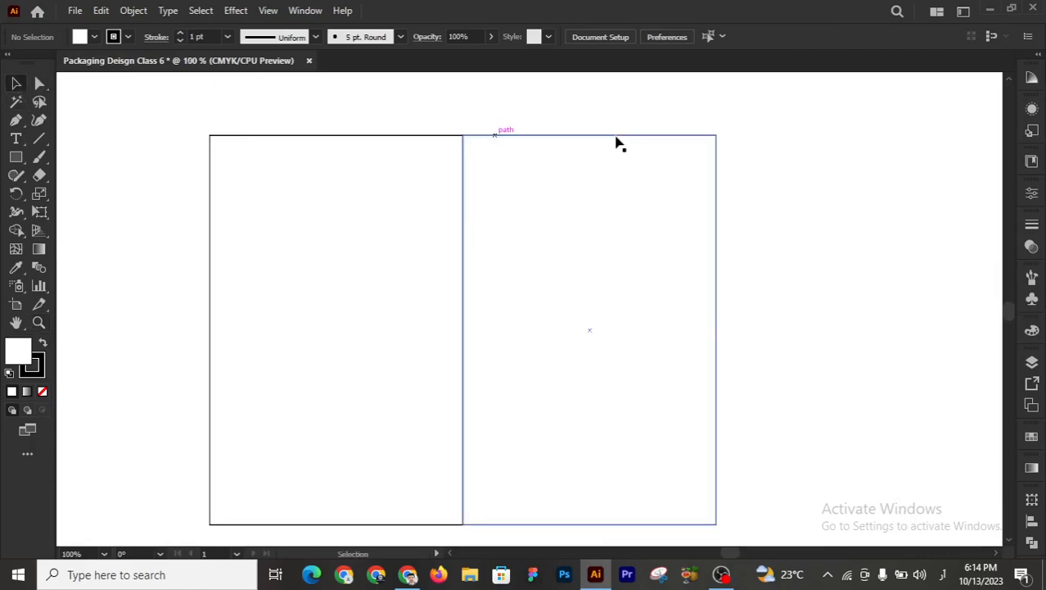
{"action": "left_click_drag", "start_coordinate": [578, 107], "coordinate": [679, 301]}
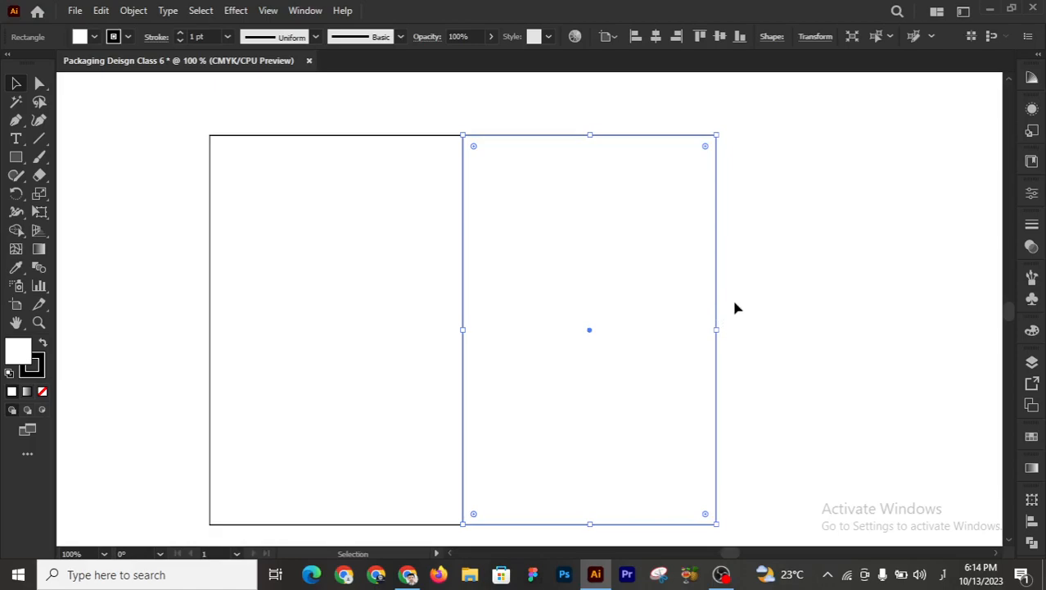
{"action": "left_click", "coordinate": [819, 39]}
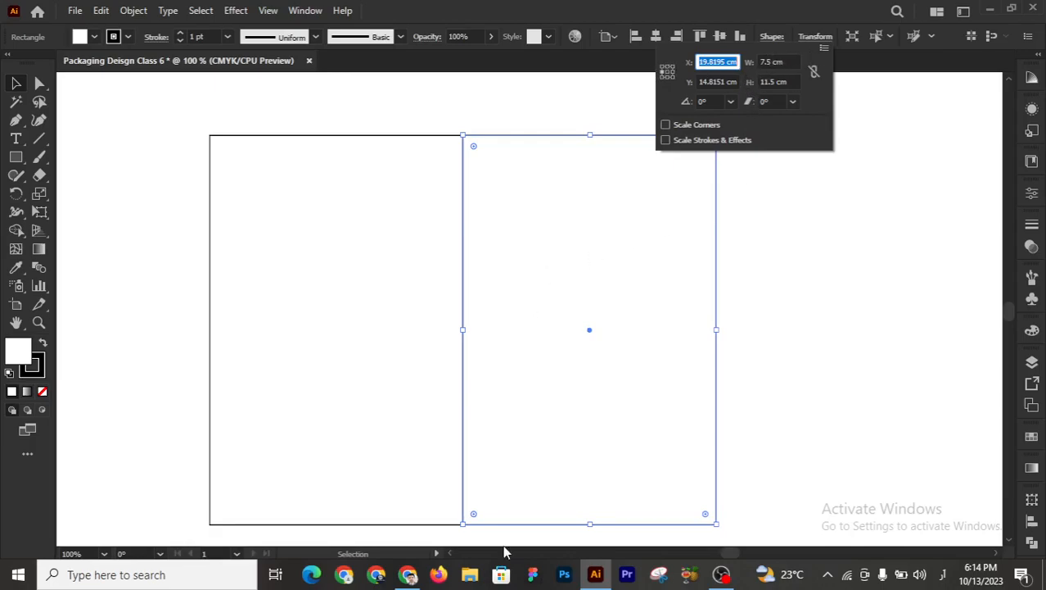
{"action": "left_click", "coordinate": [783, 62]}
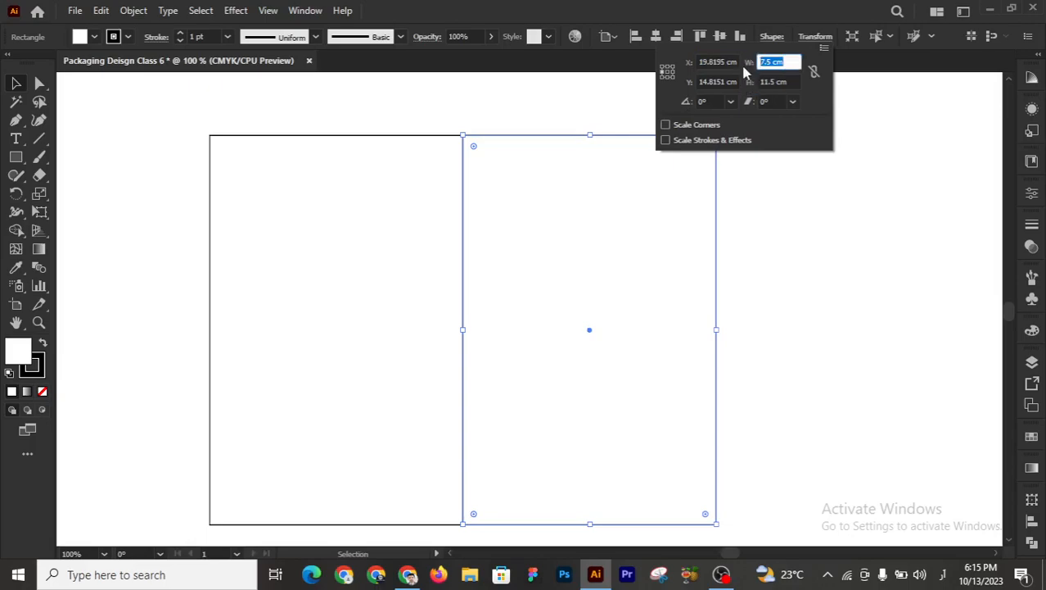
{"action": "type", "text": "4"}
{"action": "key", "text": "Return"}
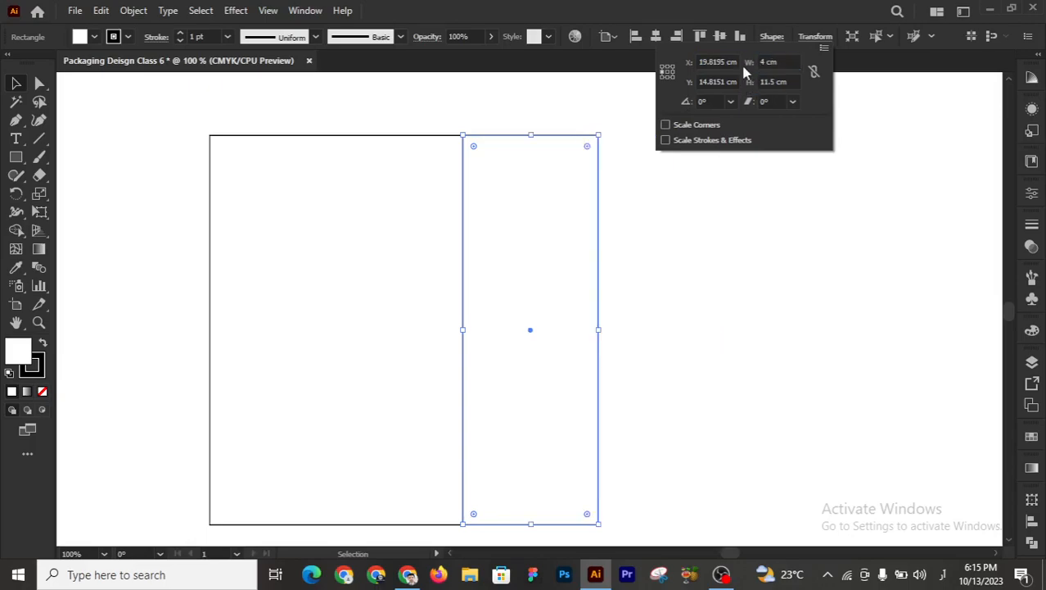
{"action": "left_click", "coordinate": [748, 212]}
{"action": "left_click", "coordinate": [748, 211]}
- Move both rectangles right by about the narrow one's width and place a copy of the narrow rectangle flush against the wide one's left edge
{"action": "key", "text": "z"}
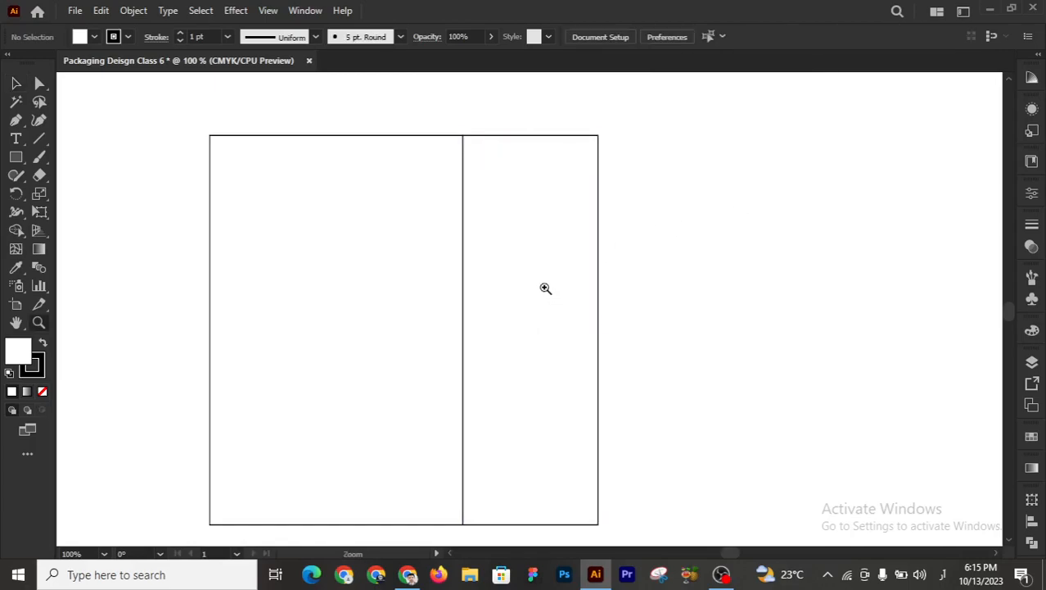
{"action": "left_click", "coordinate": [545, 289]}
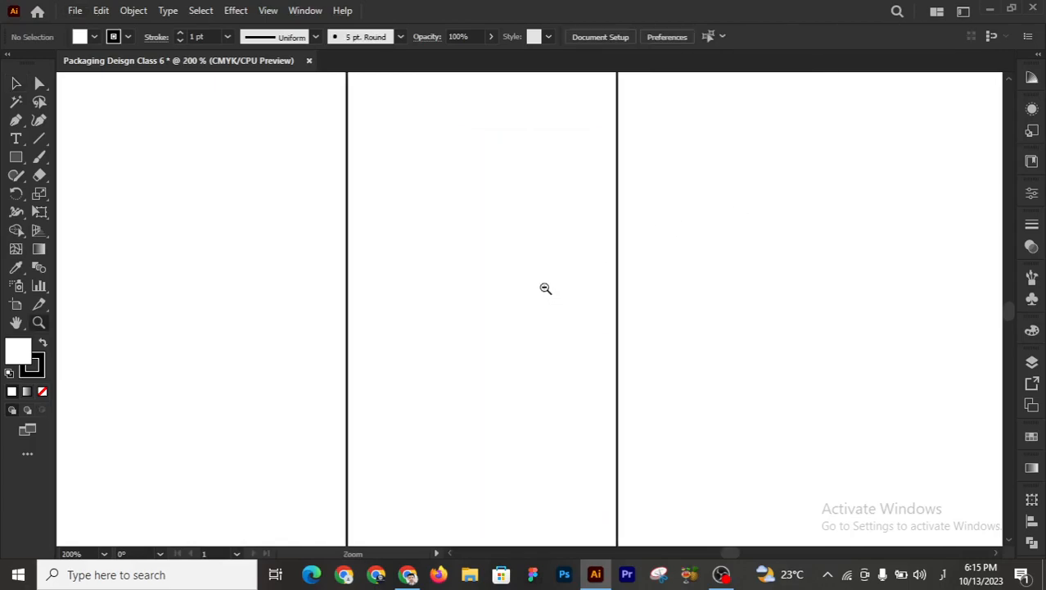
{"action": "left_click", "coordinate": [545, 288], "text": "alt"}
{"action": "key", "text": "space"}
{"action": "left_click_drag", "start_coordinate": [521, 299], "coordinate": [531, 183]}
{"action": "left_click", "coordinate": [528, 203], "text": "alt"}
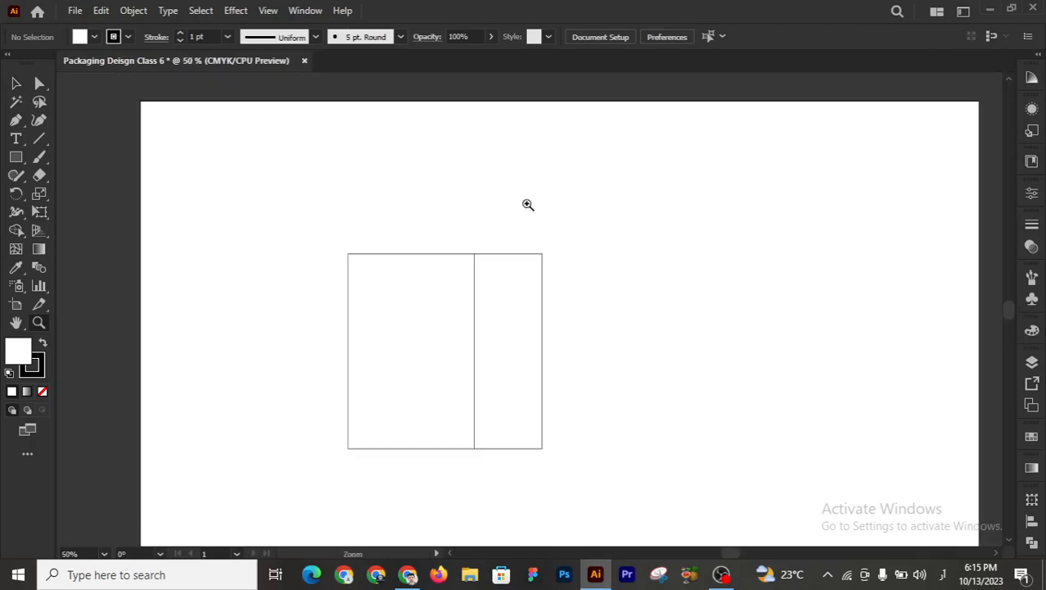
{"action": "left_click", "coordinate": [16, 82]}
{"action": "left_click_drag", "start_coordinate": [325, 186], "coordinate": [655, 527]}
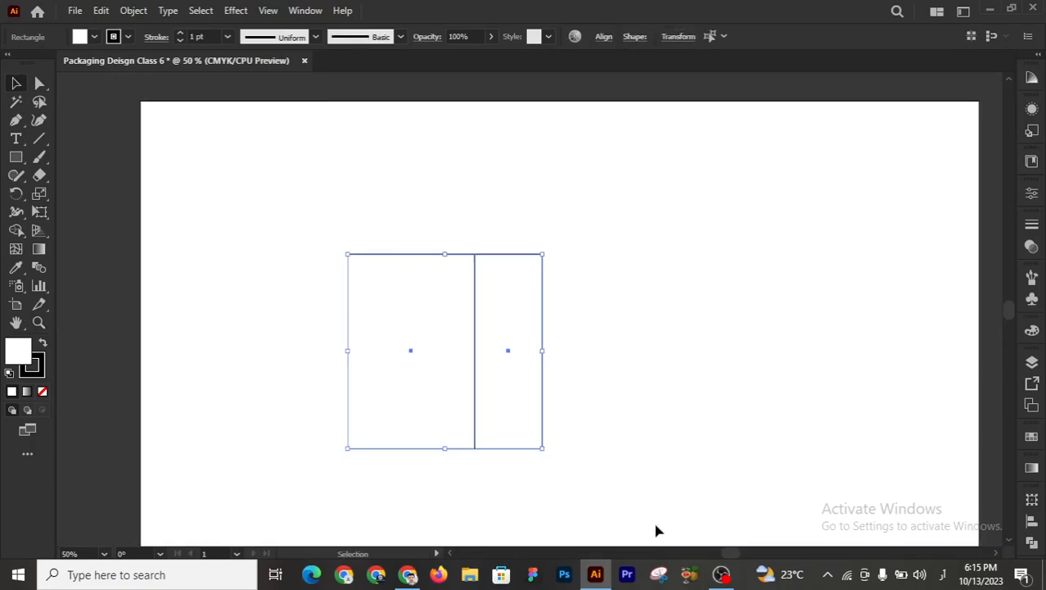
{"action": "left_click_drag", "start_coordinate": [412, 353], "coordinate": [481, 353]}
{"action": "left_click", "coordinate": [577, 212]}
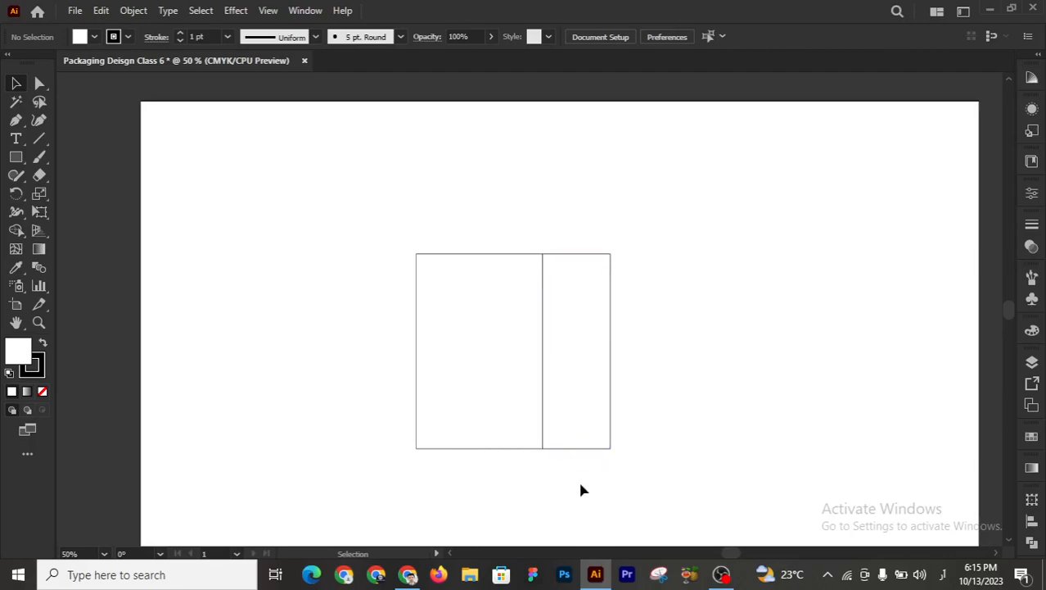
{"action": "left_click_drag", "start_coordinate": [584, 451], "coordinate": [390, 450]}
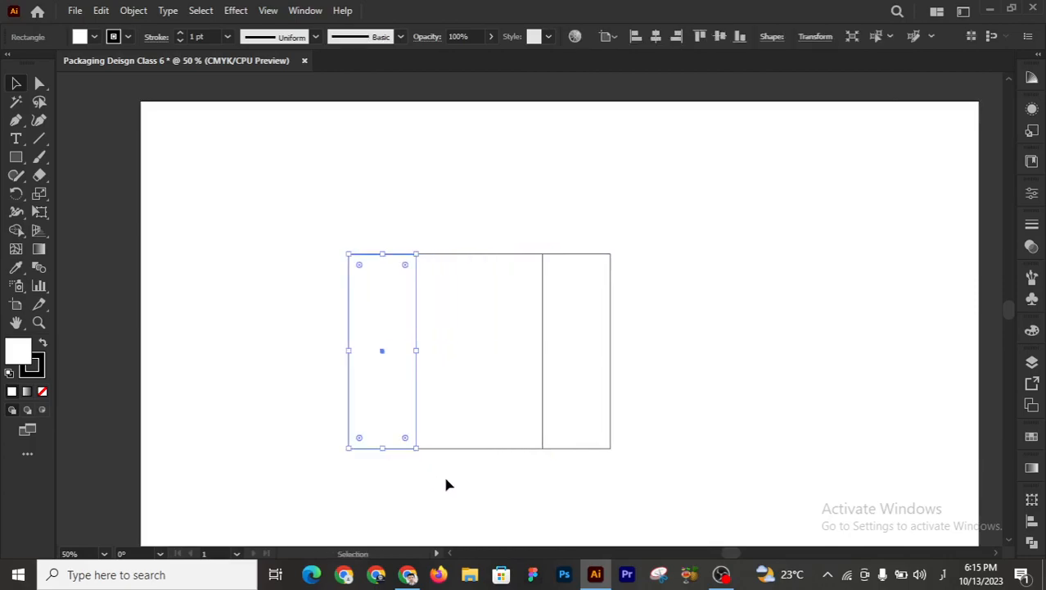
{"action": "left_click", "coordinate": [447, 484]}
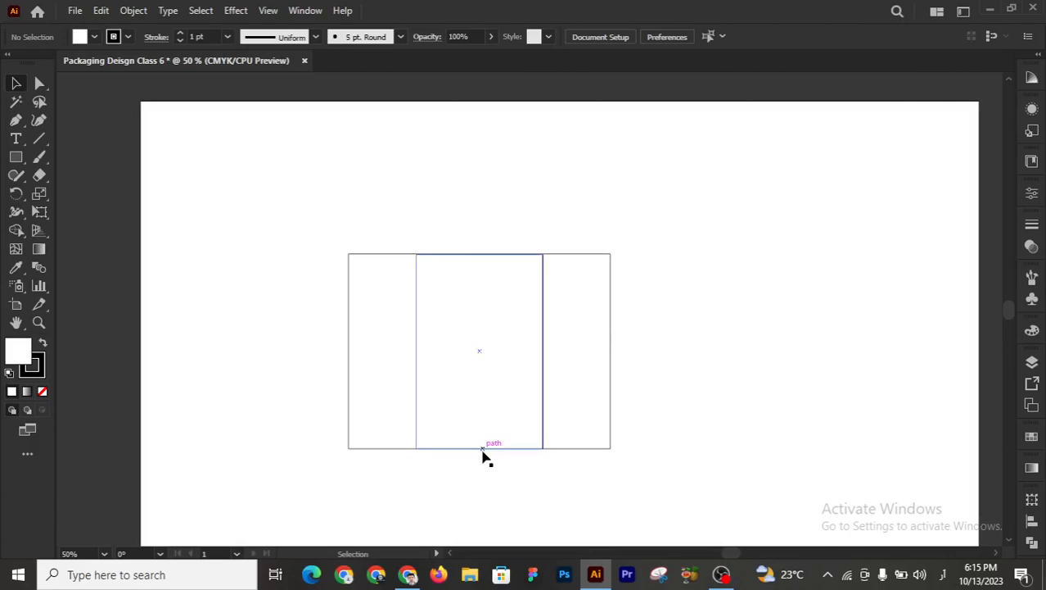
- Shift the three panels right about 4.7 cm and place a copy of the wide panel flush against the row's left edge
{"action": "key", "text": "z"}
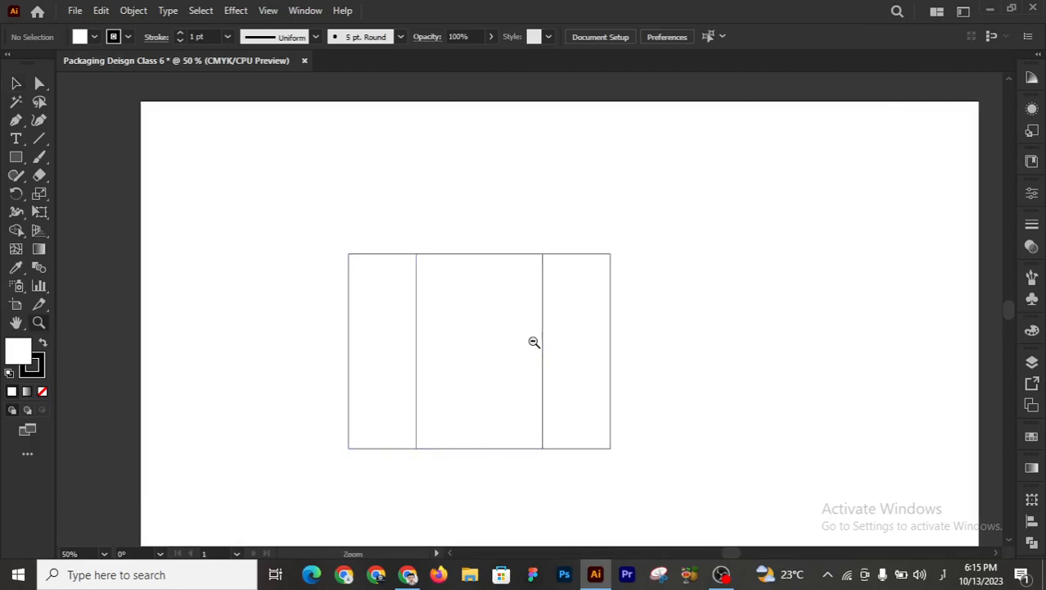
{"action": "left_click", "coordinate": [534, 341]}
{"action": "left_click", "coordinate": [533, 341], "text": "alt"}
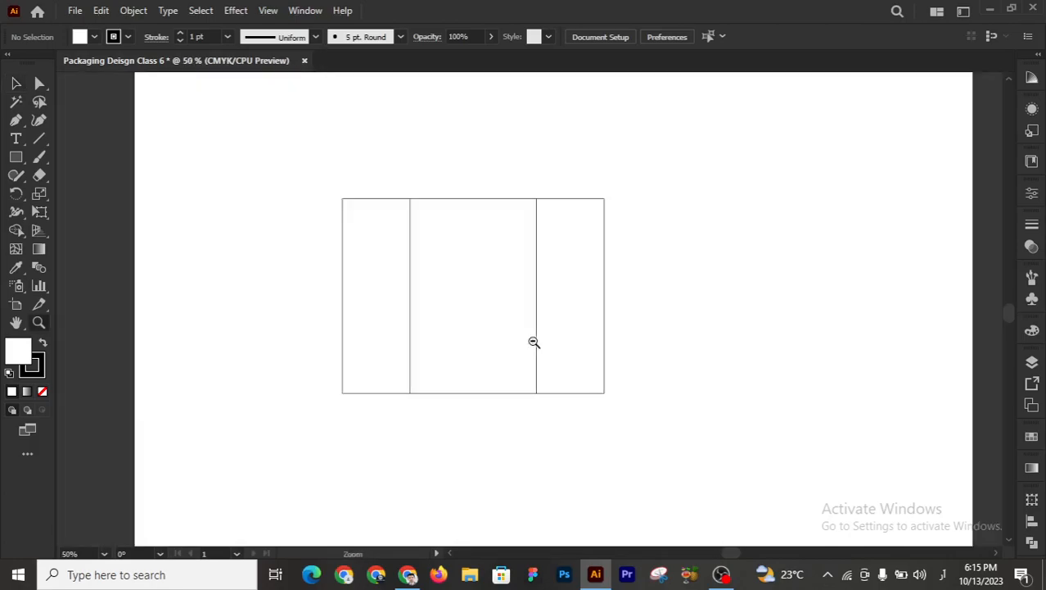
{"action": "left_click", "coordinate": [534, 341], "text": "alt"}
{"action": "key", "text": "v"}
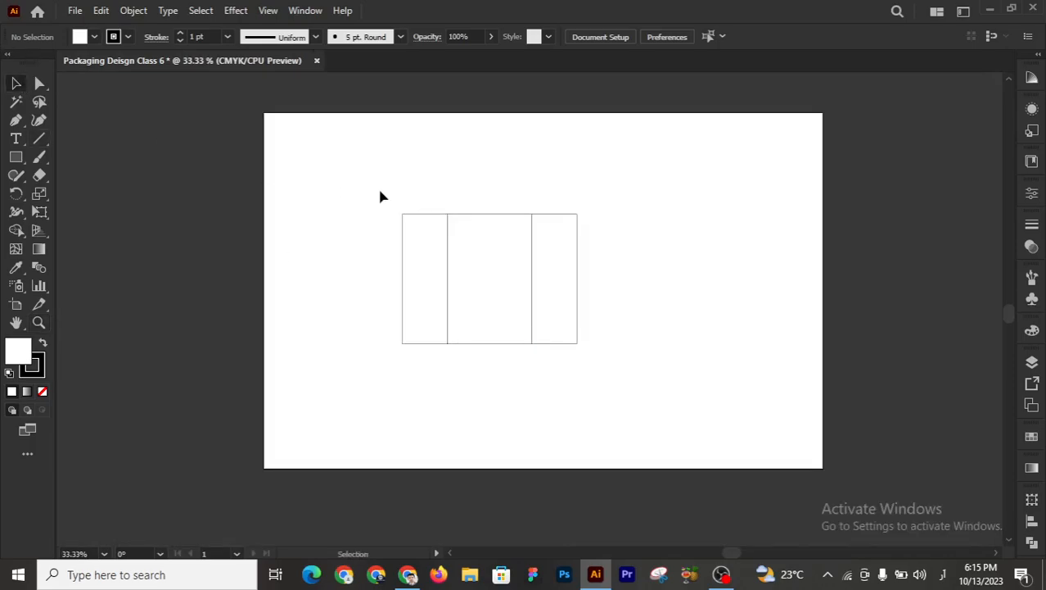
{"action": "left_click_drag", "start_coordinate": [368, 170], "coordinate": [661, 421]}
{"action": "left_click_drag", "start_coordinate": [448, 314], "coordinate": [503, 303]}
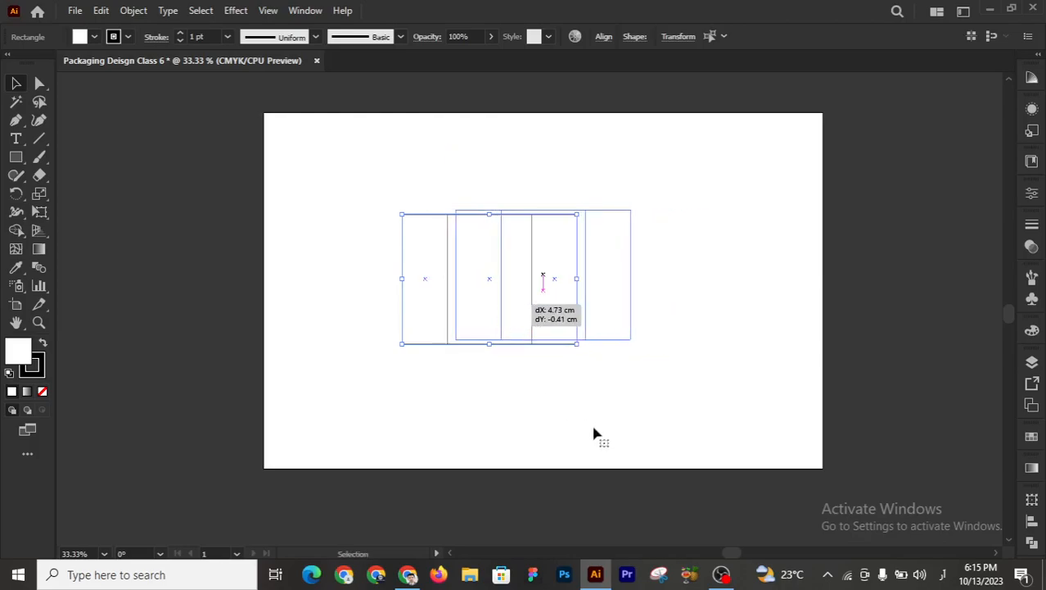
{"action": "left_click", "coordinate": [592, 408]}
{"action": "left_click_drag", "start_coordinate": [563, 343], "coordinate": [424, 339]}
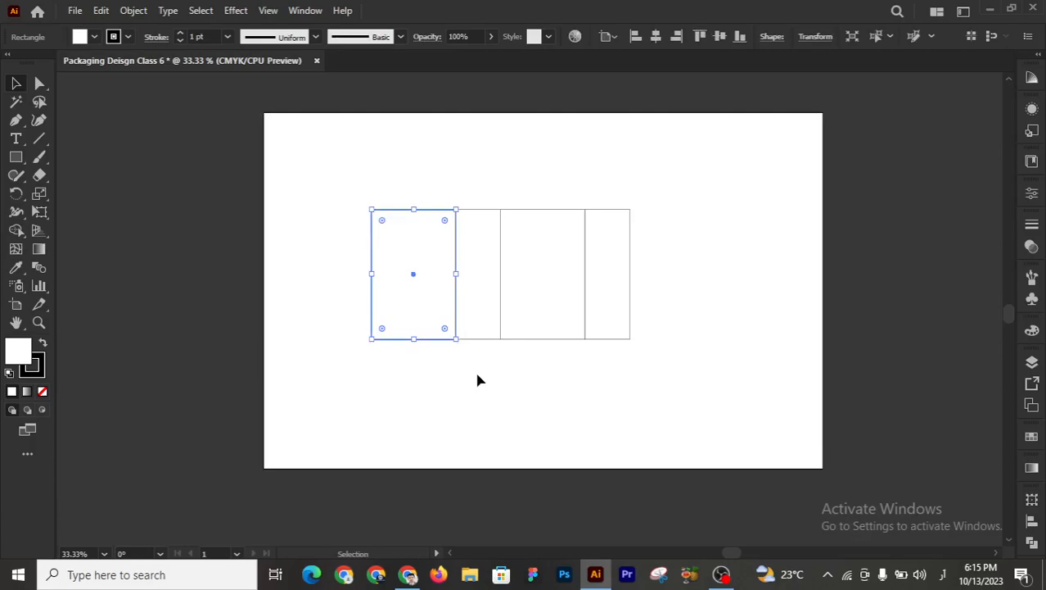
{"action": "left_click", "coordinate": [478, 380]}
- Move the row of four panels straight right until it is horizontally centered on the artboard
{"action": "key", "text": "z"}
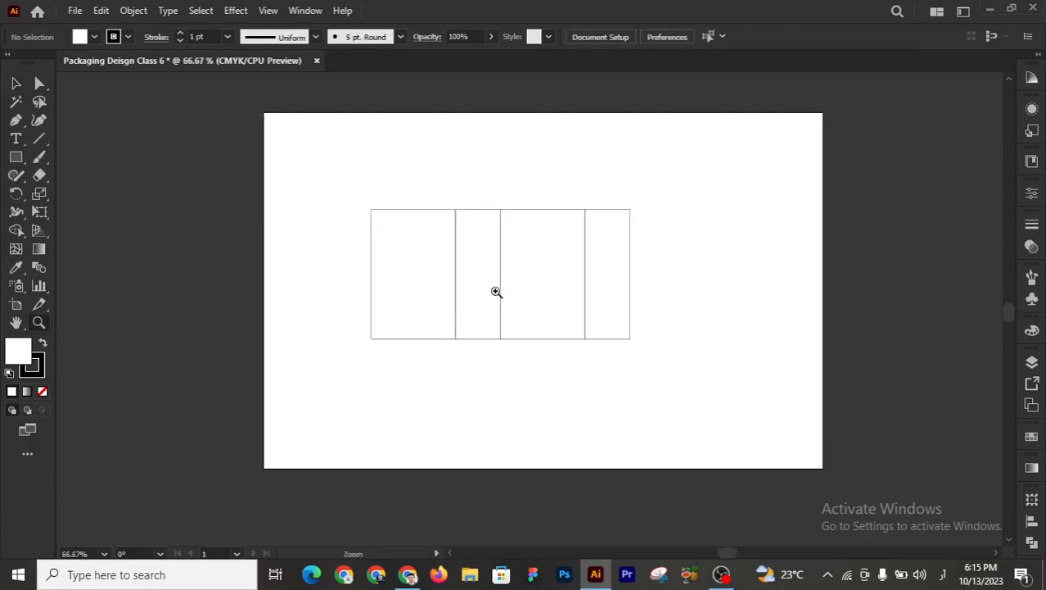
{"action": "left_click", "coordinate": [496, 290]}
{"action": "left_click", "coordinate": [502, 290]}
{"action": "left_click", "coordinate": [505, 290]}
{"action": "left_click", "coordinate": [570, 339], "text": "alt"}
{"action": "left_click", "coordinate": [570, 339], "text": "alt"}
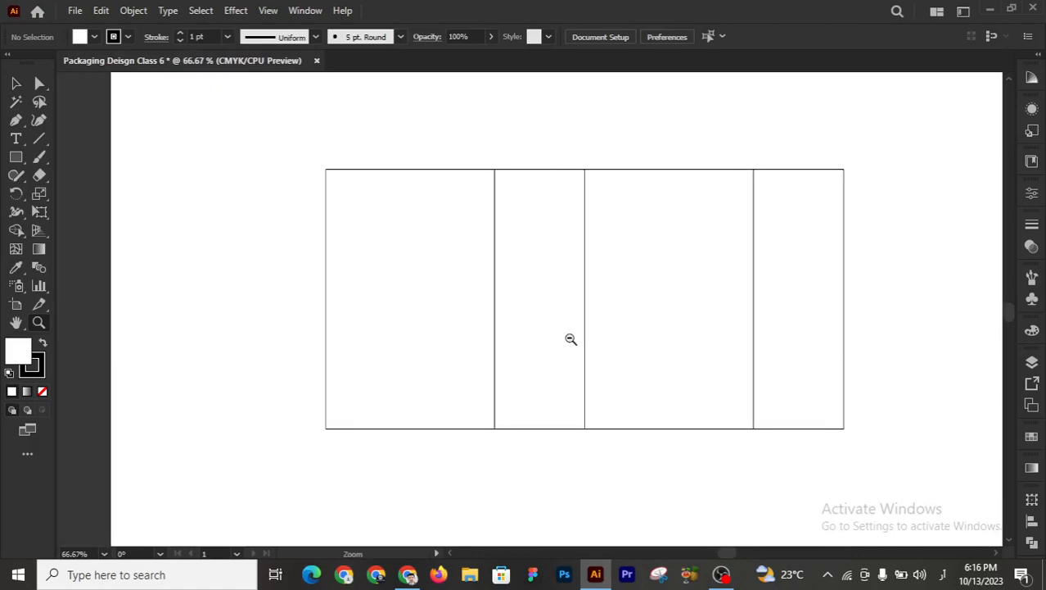
{"action": "left_click", "coordinate": [570, 339], "text": "alt"}
{"action": "left_click", "coordinate": [571, 339], "text": "alt"}
{"action": "key", "text": "v"}
{"action": "left_click_drag", "start_coordinate": [355, 152], "coordinate": [761, 475]}
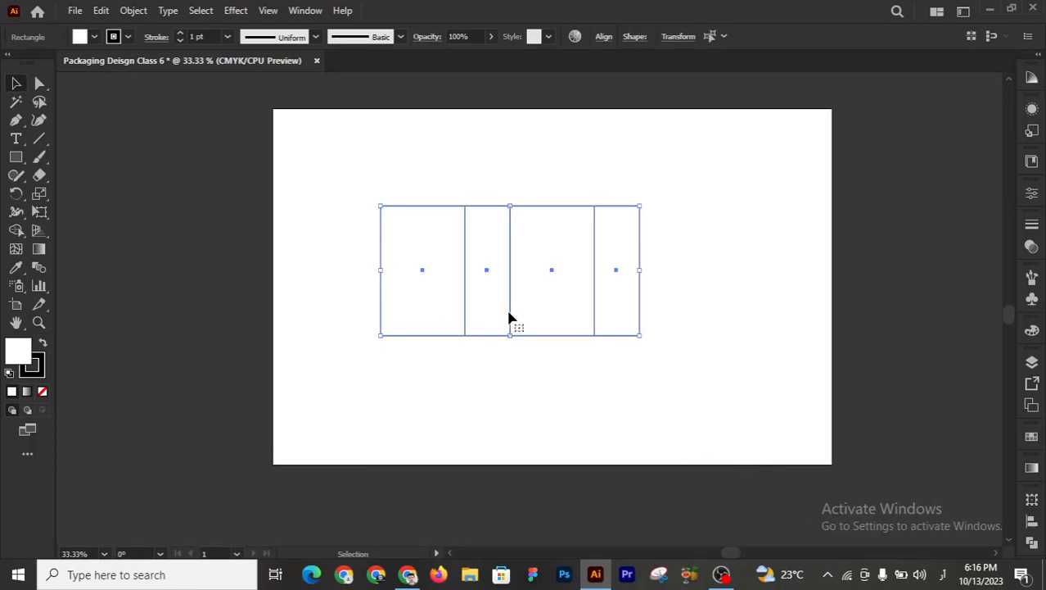
{"action": "left_click_drag", "start_coordinate": [513, 316], "coordinate": [561, 370]}
{"action": "left_click", "coordinate": [560, 370]}
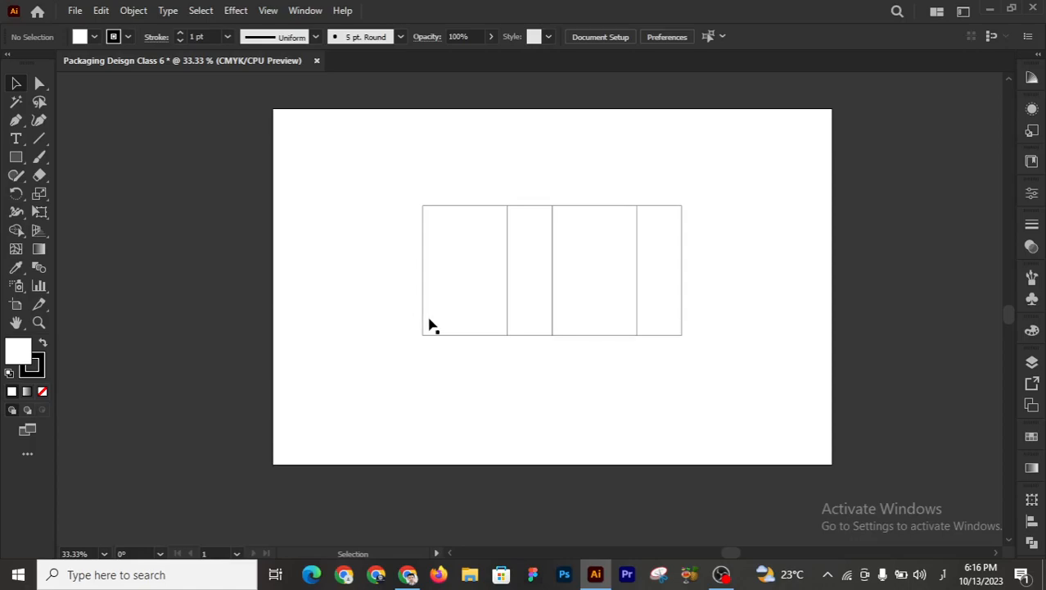
{"action": "key", "text": "z"}
{"action": "left_click", "coordinate": [495, 319]}
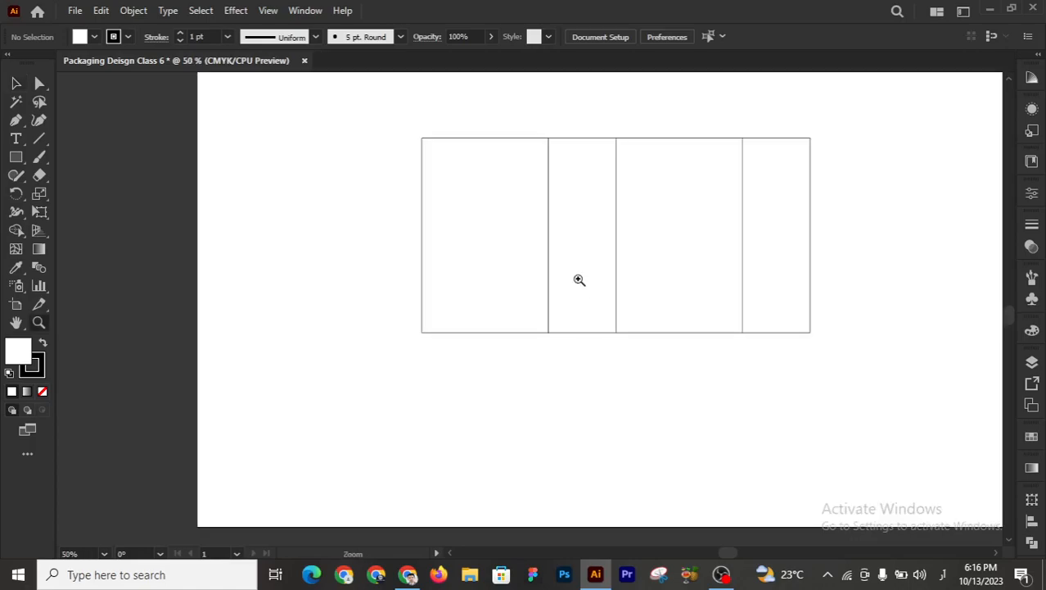
{"action": "left_click", "coordinate": [589, 285]}
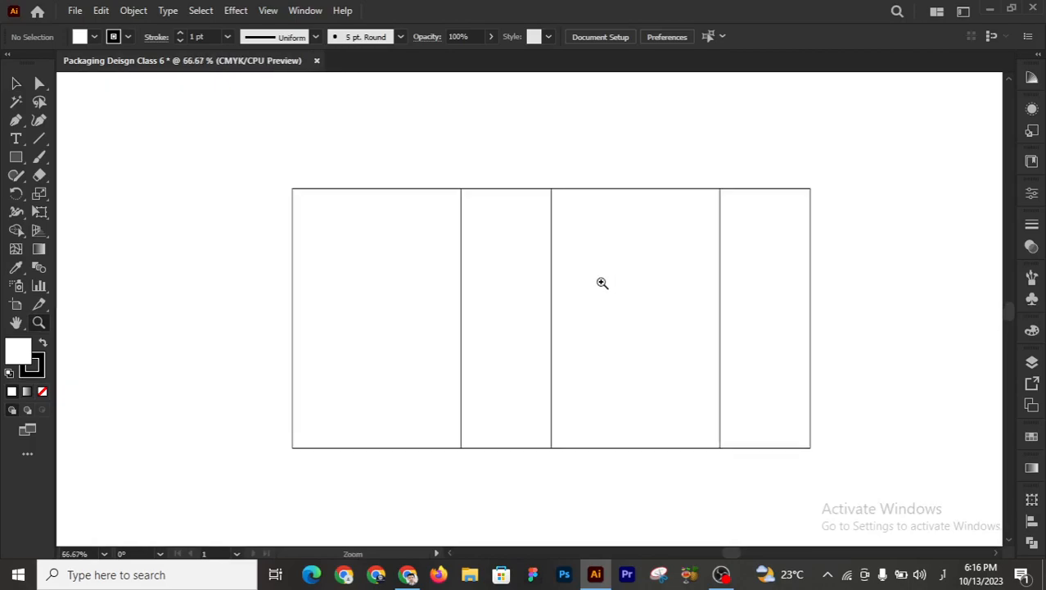
{"action": "left_click", "coordinate": [15, 83]}
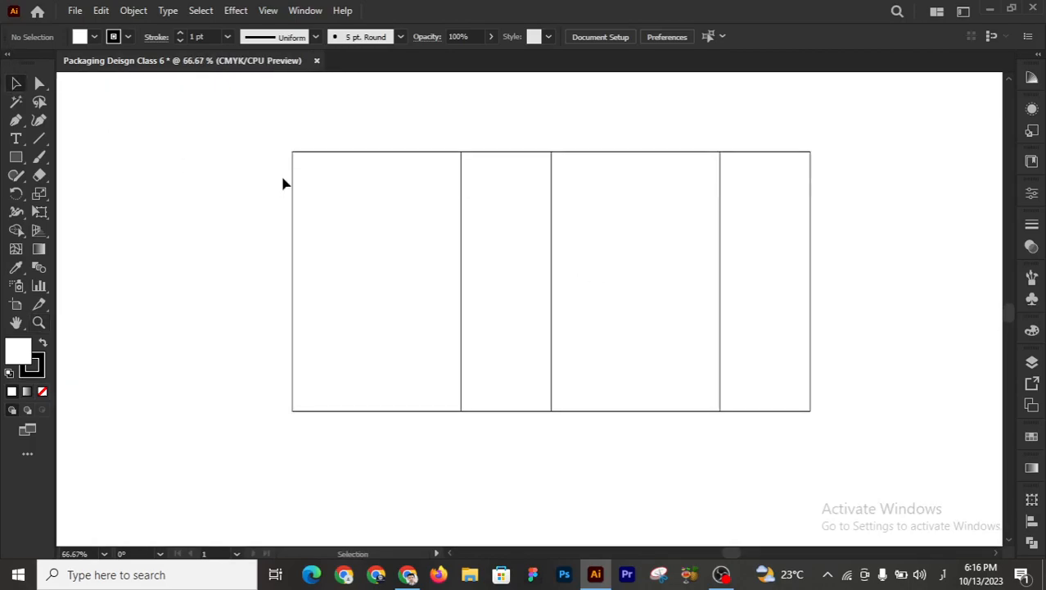
{"action": "left_click_drag", "start_coordinate": [297, 180], "coordinate": [310, 180]}
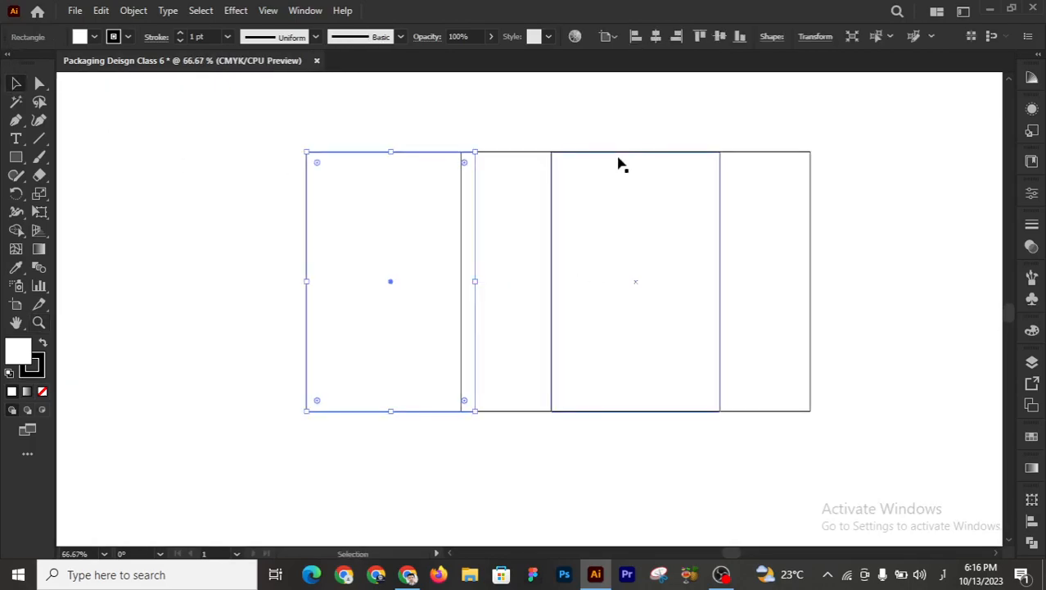
{"action": "key", "text": "ctrl+z"}
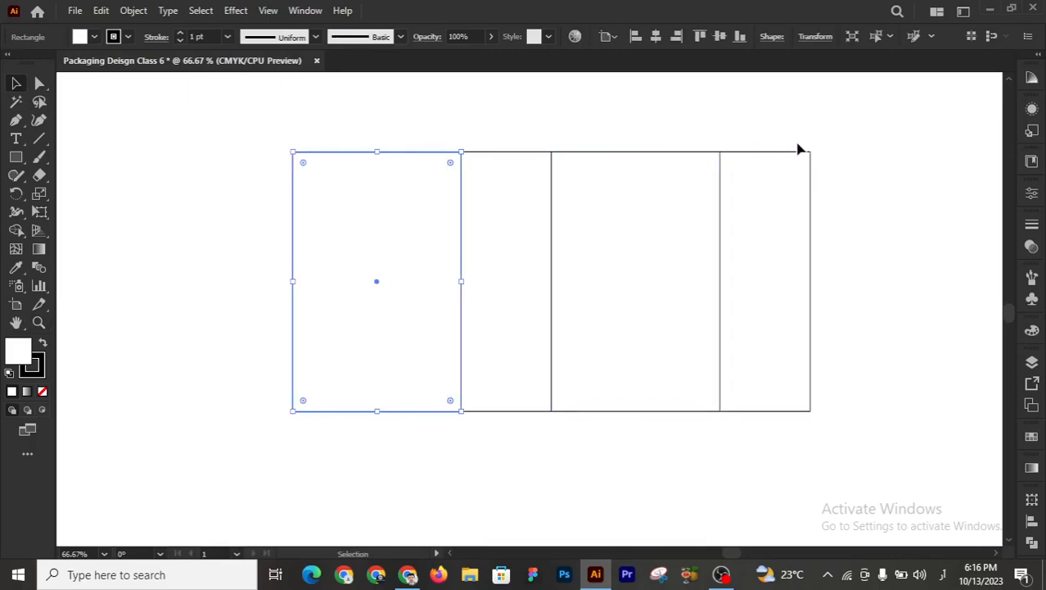
{"action": "left_click", "coordinate": [275, 130]}
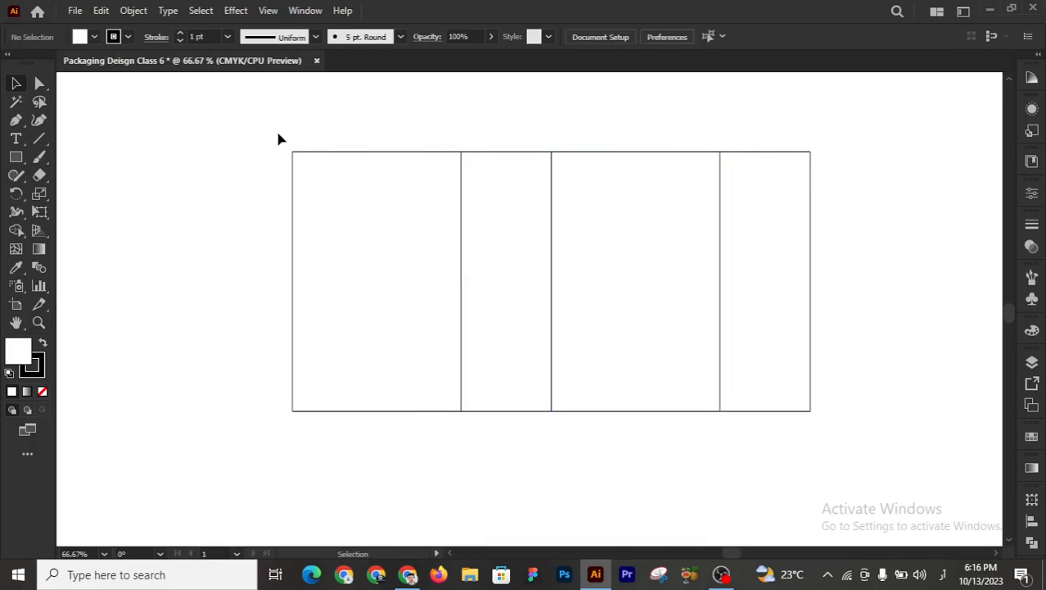
- Remove the fill from all four panels, keeping their black 1 pt stroke
{"action": "left_click_drag", "start_coordinate": [266, 133], "coordinate": [731, 323]}
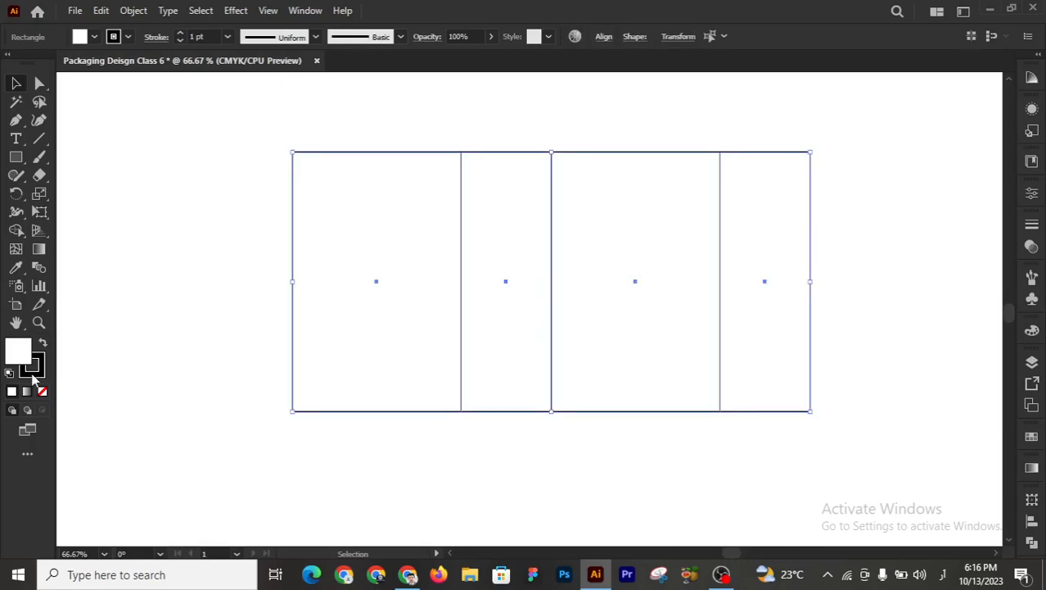
{"action": "left_click", "coordinate": [43, 391]}
{"action": "left_click", "coordinate": [133, 322]}
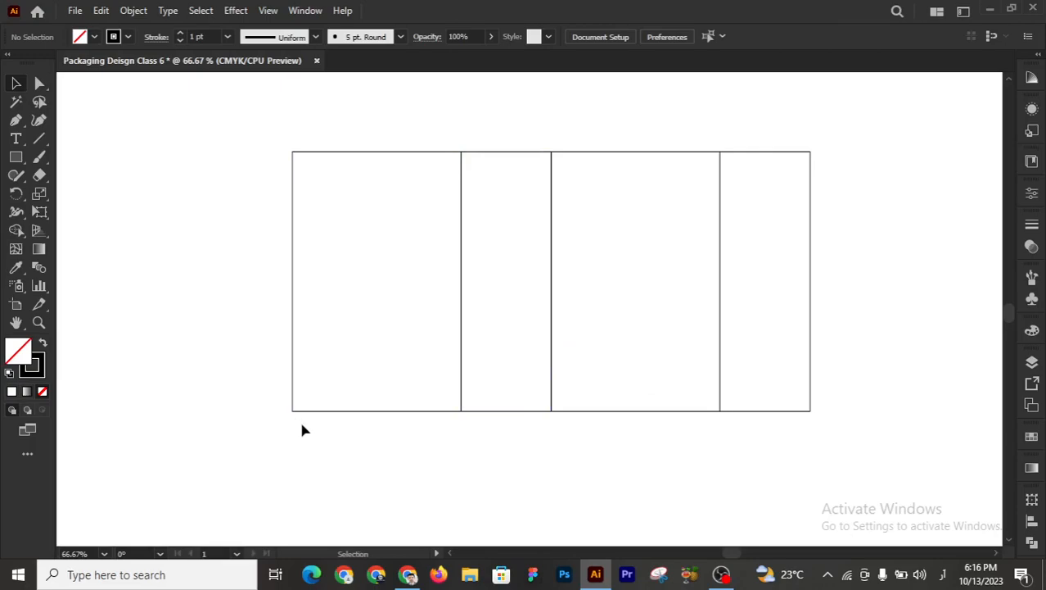
- Try the leftmost wide panel flush against the row's right end and place it back against the left end
{"action": "key", "text": "z"}
{"action": "left_click", "coordinate": [560, 303]}
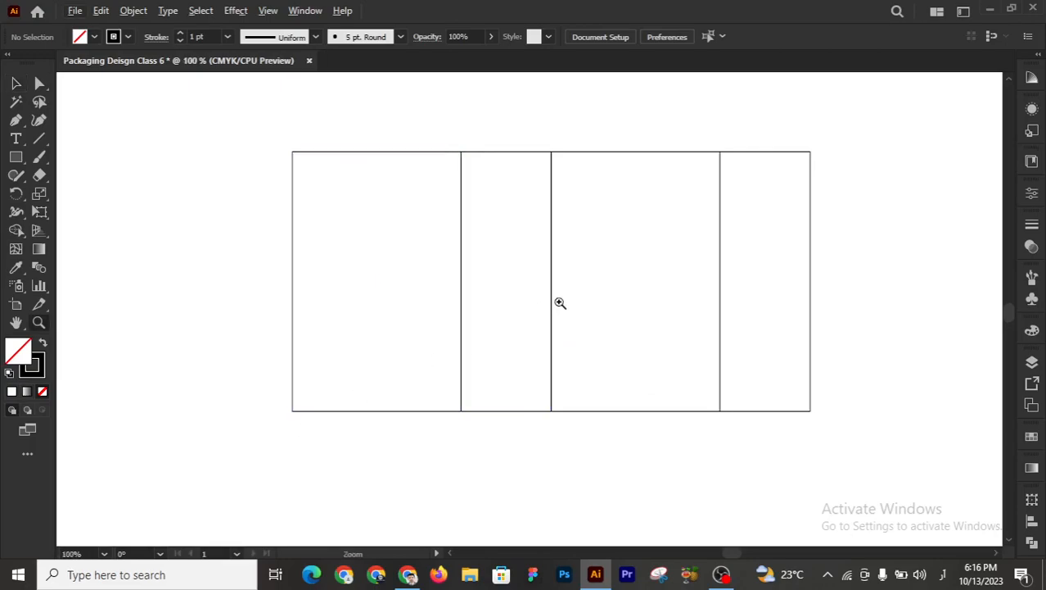
{"action": "left_click", "coordinate": [560, 303], "text": "alt"}
{"action": "left_click", "coordinate": [560, 303], "text": "alt"}
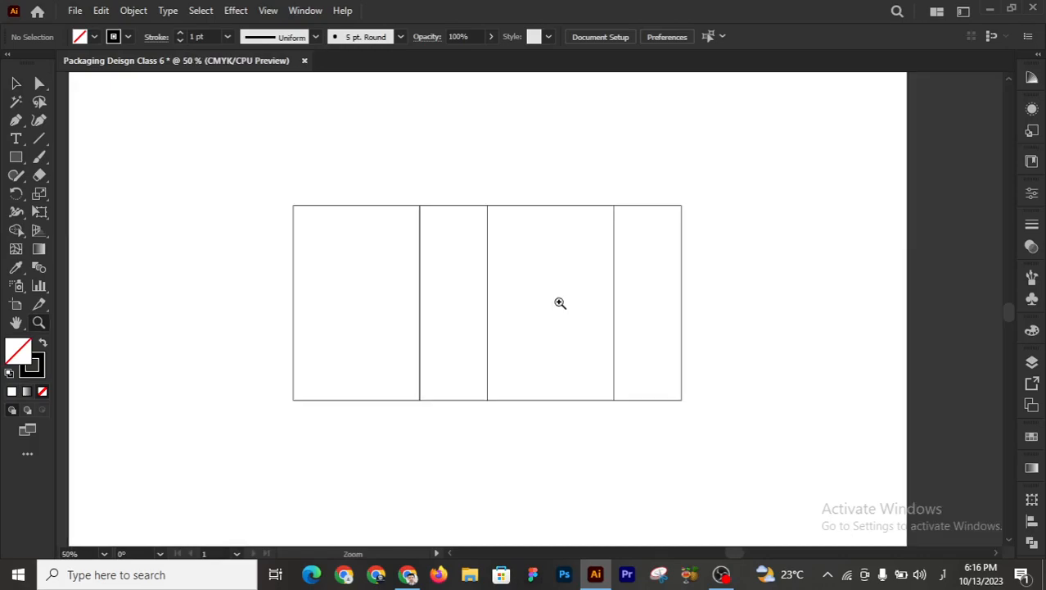
{"action": "scroll", "coordinate": [560, 303], "scroll_direction": "down", "scroll_amount": 1}
{"action": "left_click_drag", "start_coordinate": [522, 303], "coordinate": [548, 305]}
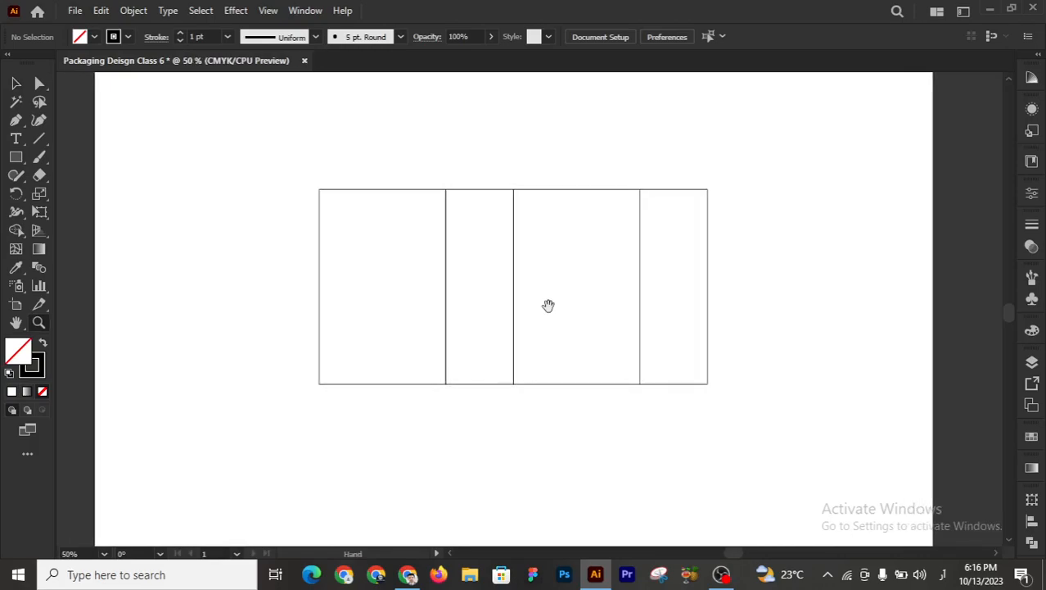
{"action": "left_click", "coordinate": [15, 83]}
{"action": "left_click_drag", "start_coordinate": [381, 385], "coordinate": [767, 374]}
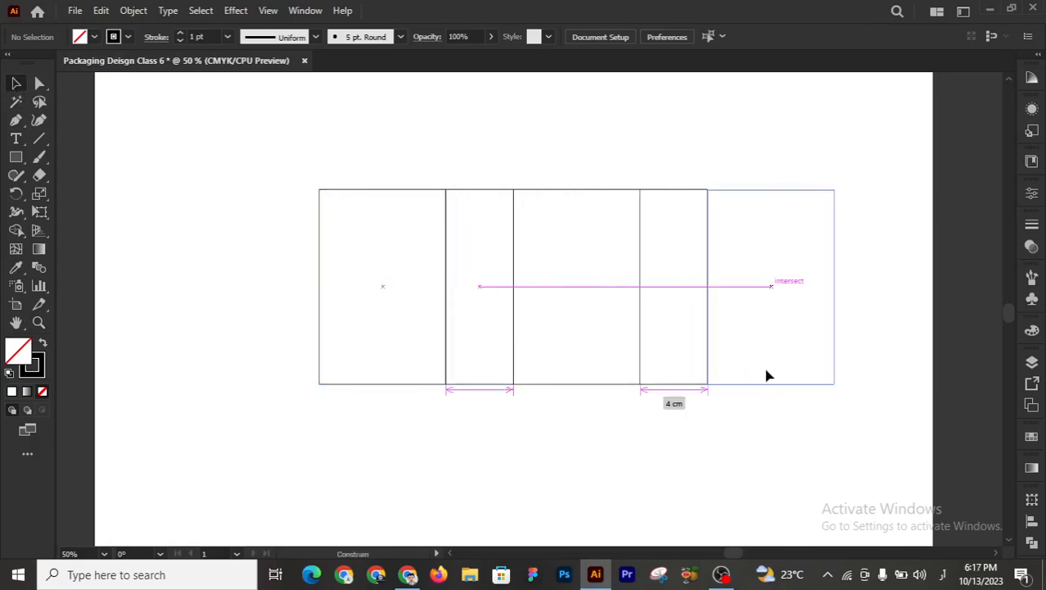
{"action": "left_click", "coordinate": [761, 434]}
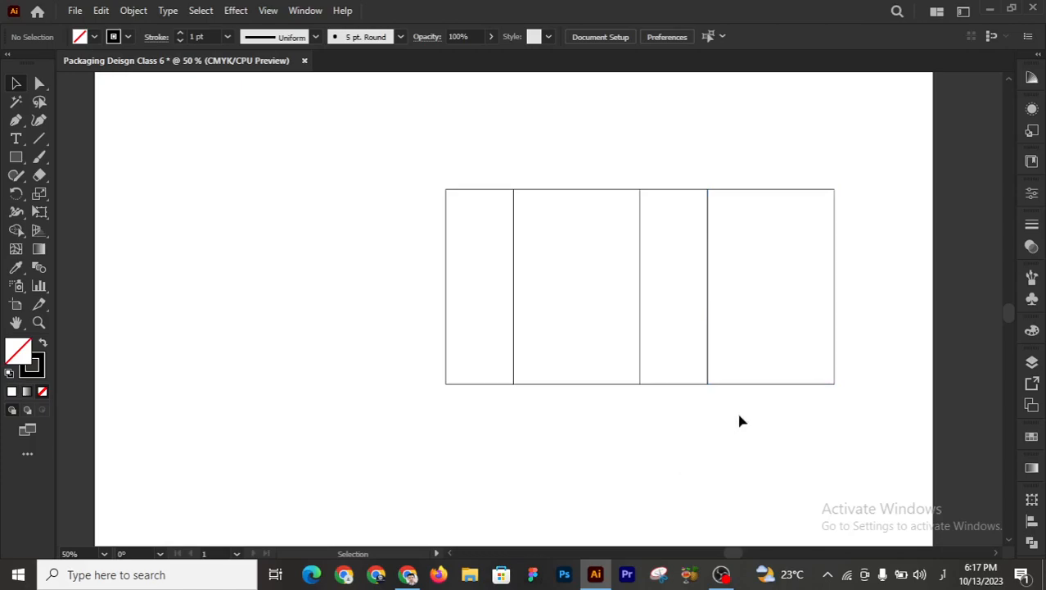
{"action": "left_click_drag", "start_coordinate": [785, 386], "coordinate": [411, 396]}
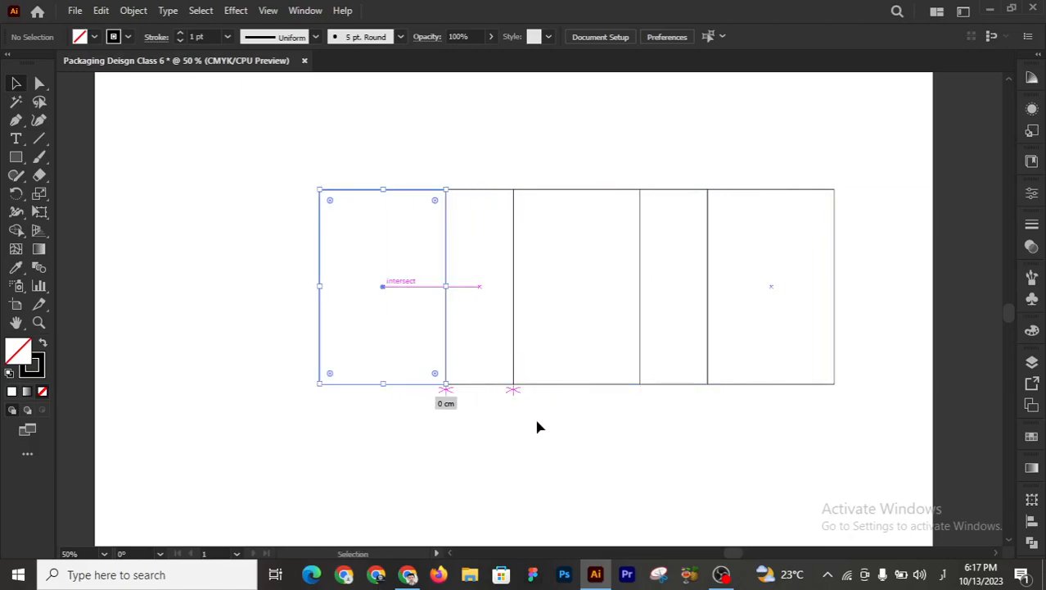
{"action": "left_click", "coordinate": [570, 494]}
{"action": "left_click_drag", "start_coordinate": [366, 163], "coordinate": [390, 259]}
{"action": "left_click_drag", "start_coordinate": [572, 182], "coordinate": [593, 254]}
{"action": "left_click", "coordinate": [614, 144]}
- Place a copy of the leftmost wide panel flush against the row's left end
{"action": "key", "text": "z"}
{"action": "left_click", "coordinate": [475, 285]}
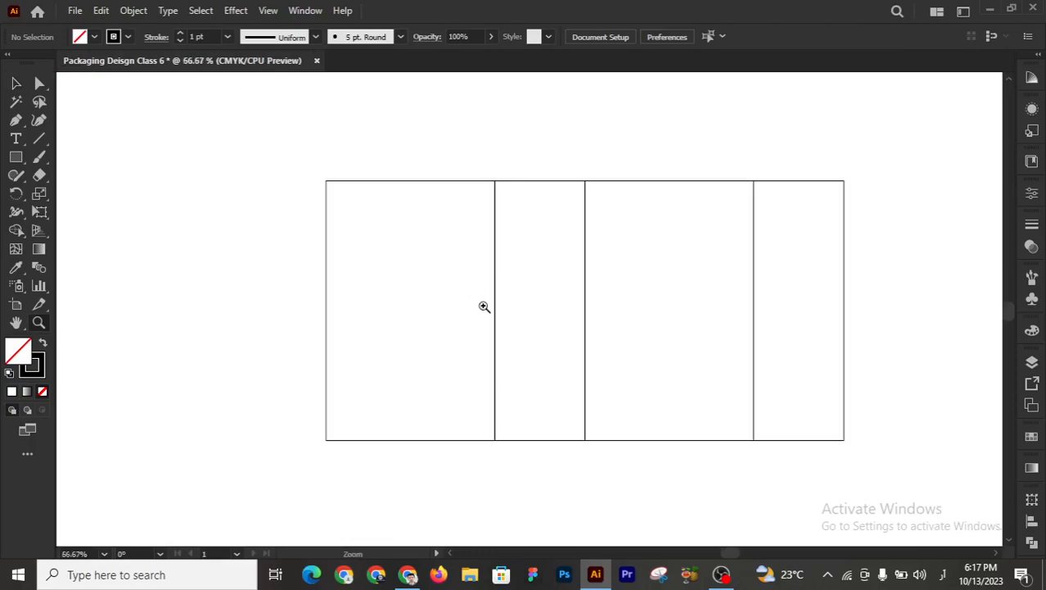
{"action": "left_click", "coordinate": [484, 307]}
{"action": "scroll", "coordinate": [484, 306], "scroll_direction": "down", "scroll_amount": 1}
{"action": "left_click", "coordinate": [485, 307], "text": "alt"}
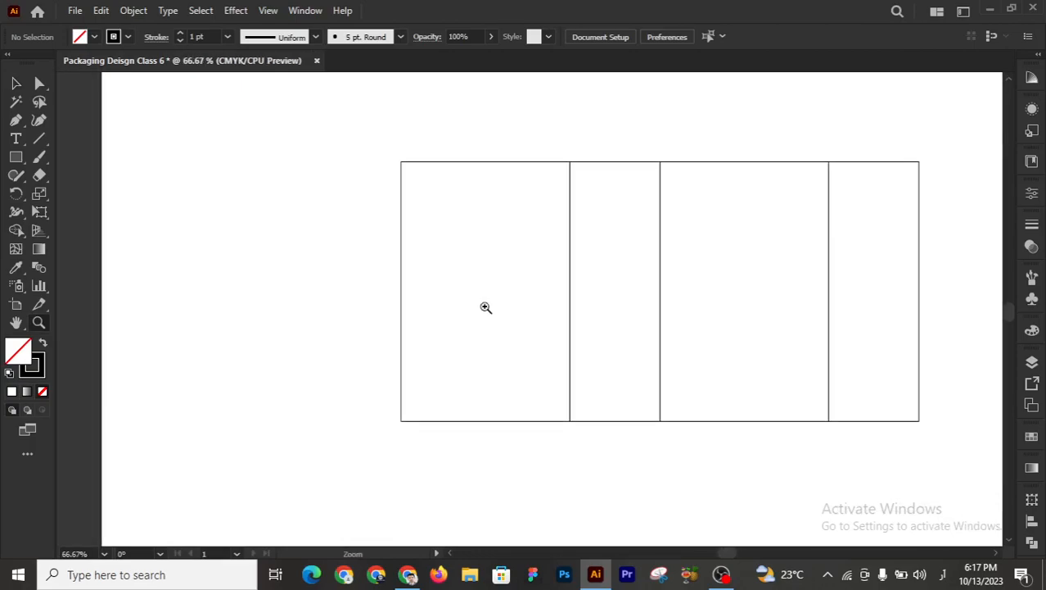
{"action": "left_click", "coordinate": [16, 83]}
{"action": "left_click", "coordinate": [508, 421]}
{"action": "left_click_drag", "start_coordinate": [440, 425], "coordinate": [342, 428]}
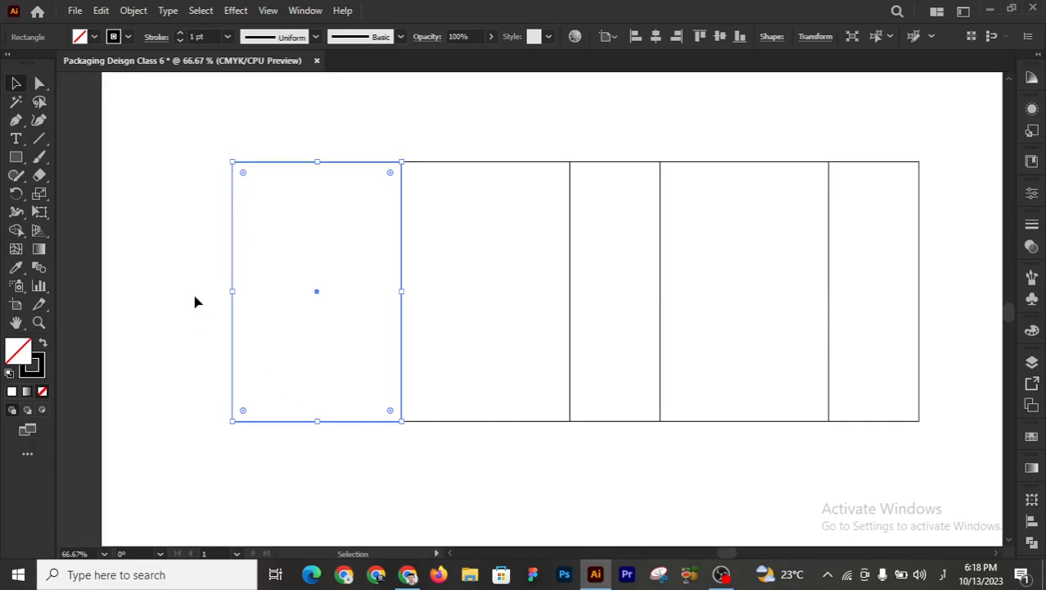
{"action": "left_click", "coordinate": [208, 186]}
{"action": "left_click_drag", "start_coordinate": [211, 139], "coordinate": [381, 457]}
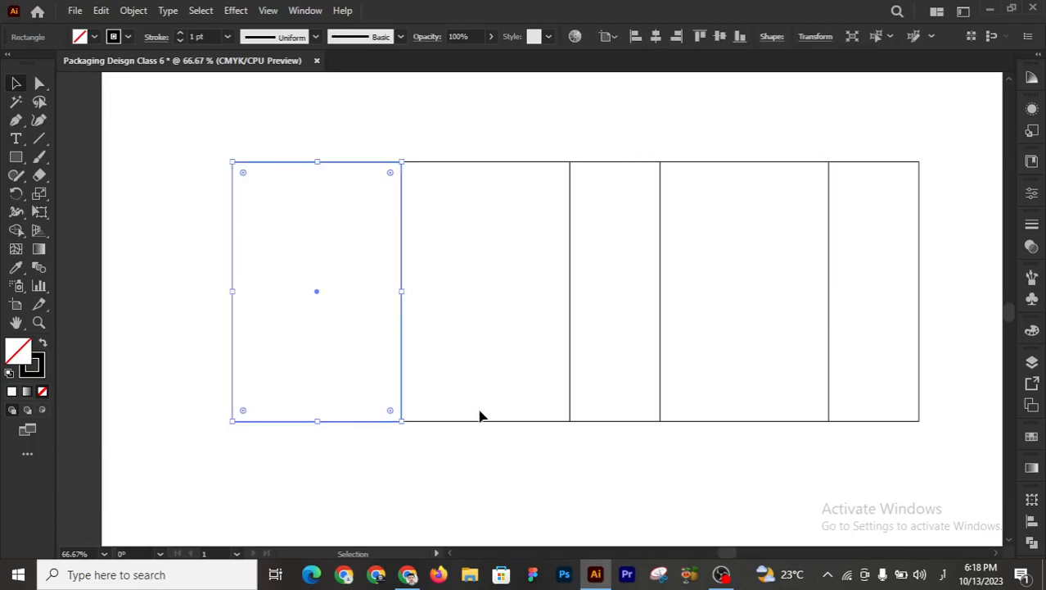
{"action": "left_click", "coordinate": [809, 39]}
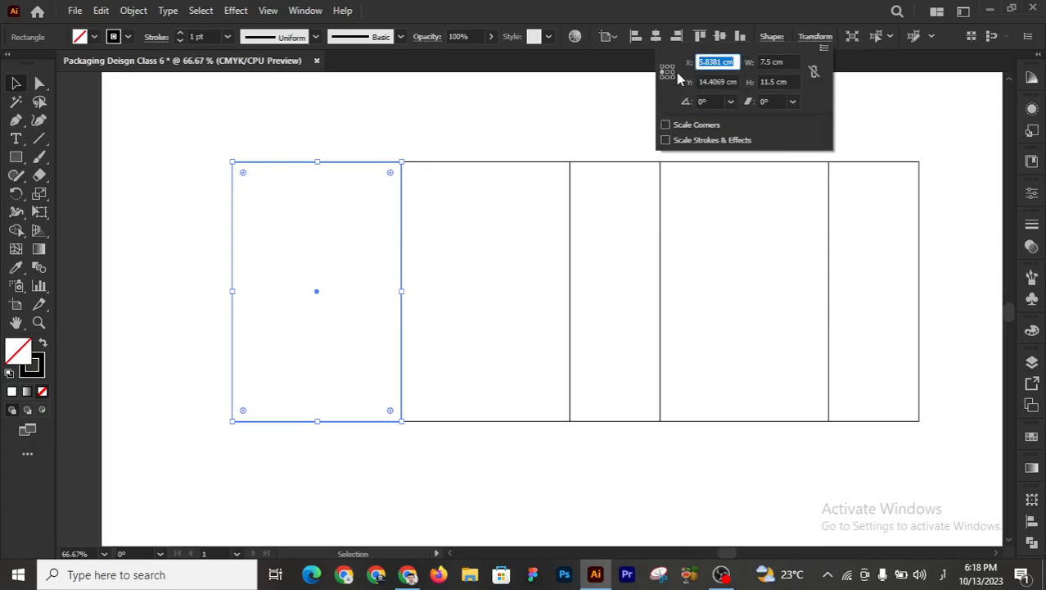
{"action": "key", "text": "Escape"}
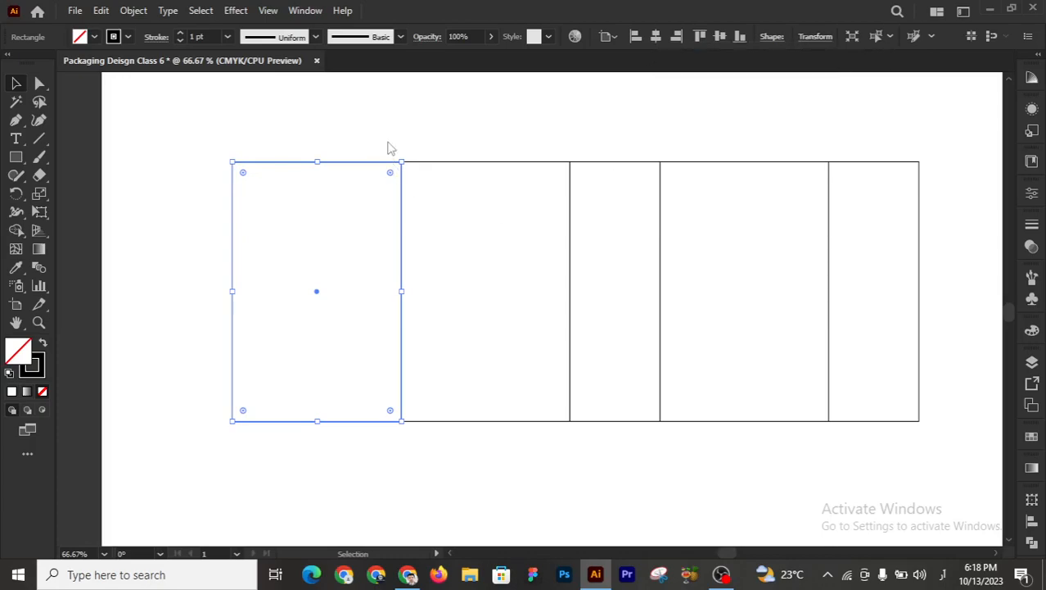
{"action": "left_click", "coordinate": [191, 178]}
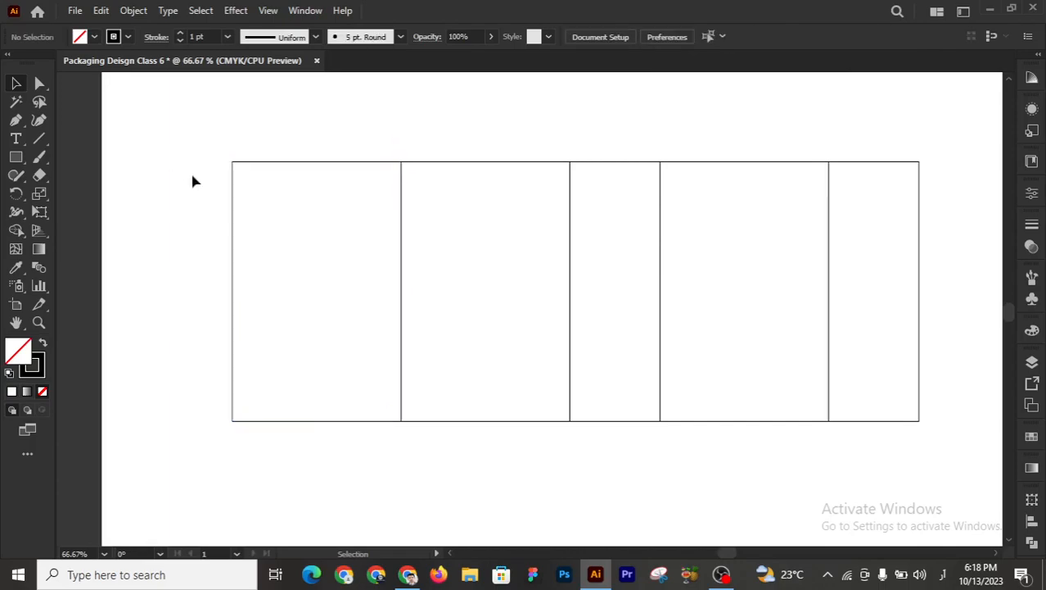
- Set the leftmost panel's width to 1.5 cm with its right edge as the reference point
{"action": "left_click", "coordinate": [233, 163]}
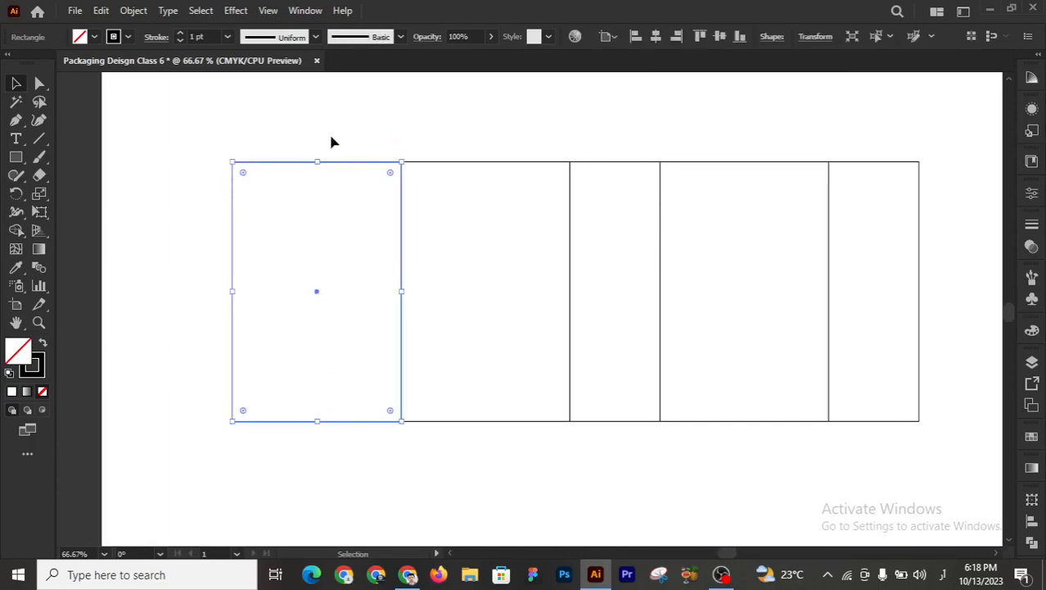
{"action": "left_click", "coordinate": [819, 37]}
{"action": "left_click", "coordinate": [673, 73]}
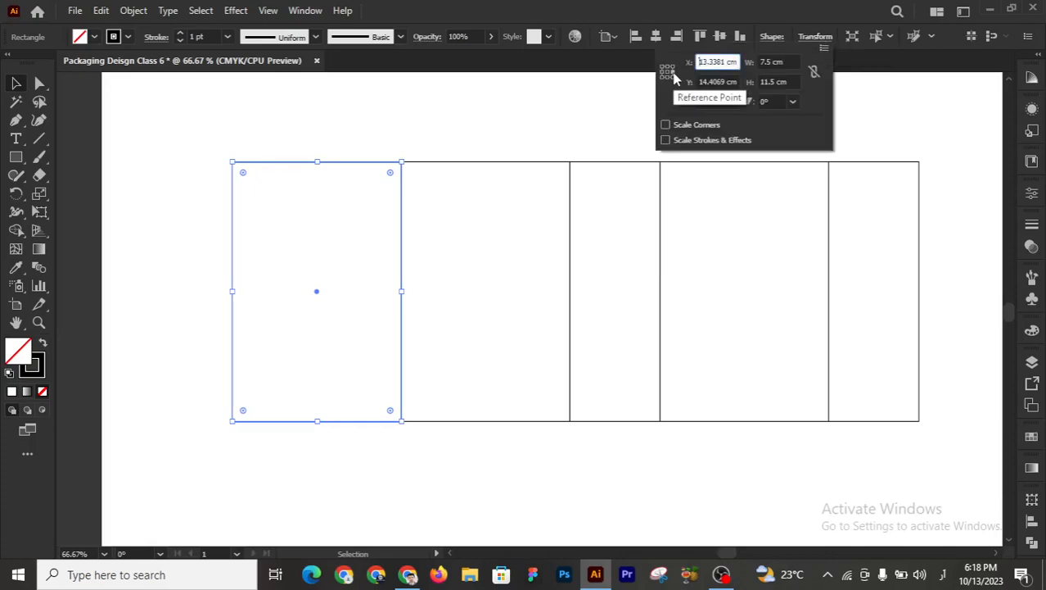
{"action": "left_click", "coordinate": [791, 63]}
{"action": "type", "text": "1.5"}
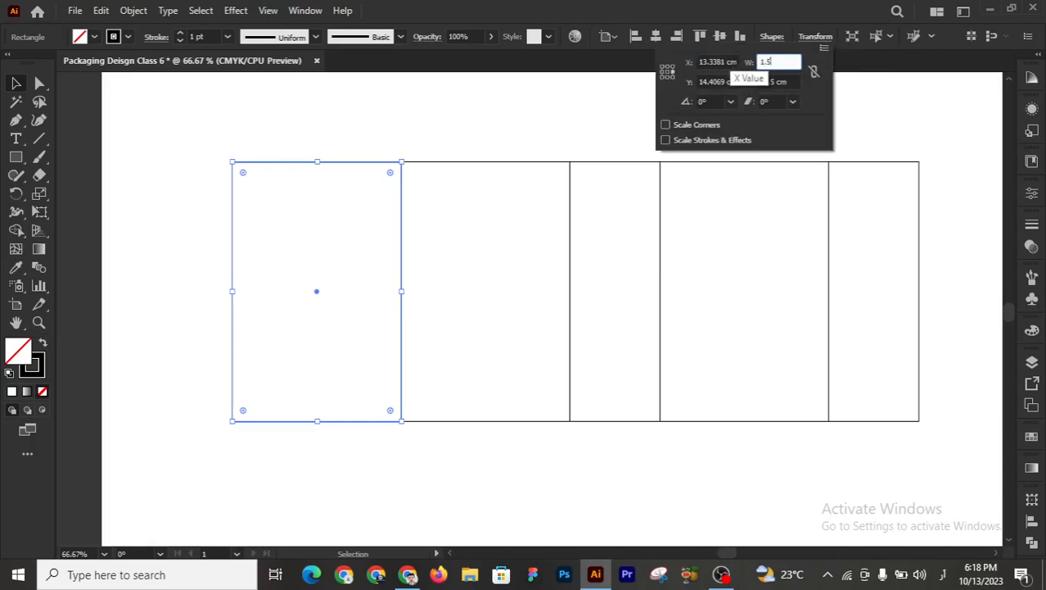
{"action": "key", "text": "Return"}
{"action": "left_click", "coordinate": [526, 134]}
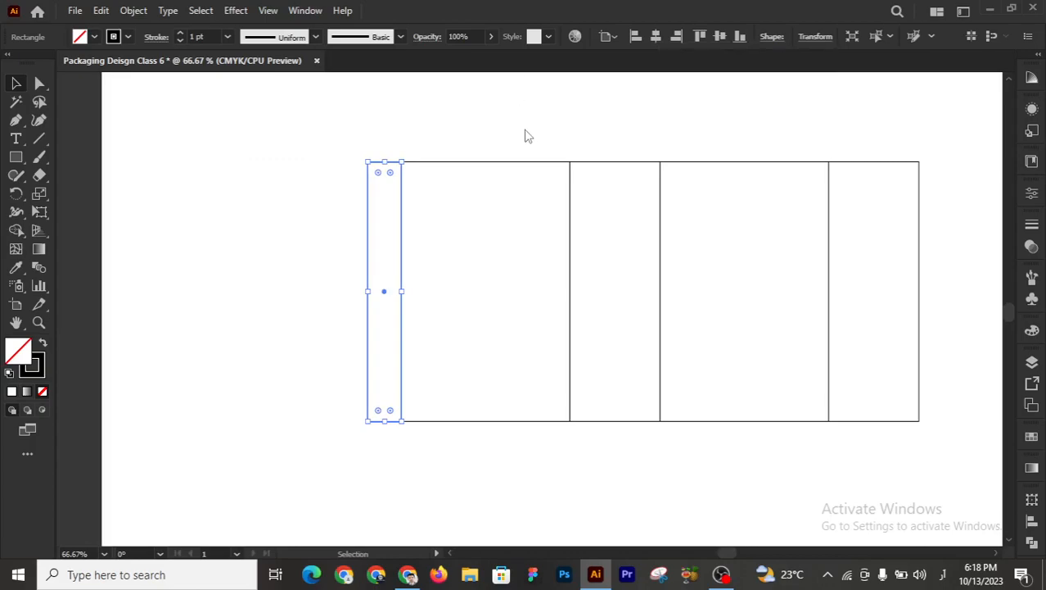
{"action": "left_click", "coordinate": [524, 126]}
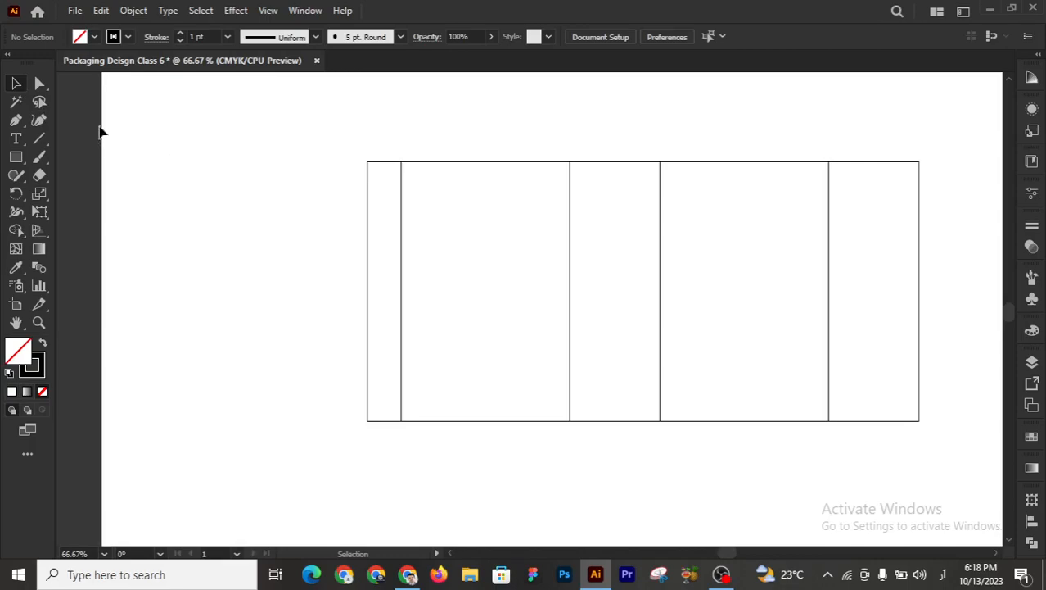
- Taper the 1.5 cm flap by moving its top-left anchor down and its bottom-left anchor up by about 0.7 cm each
{"action": "left_click", "coordinate": [368, 214]}
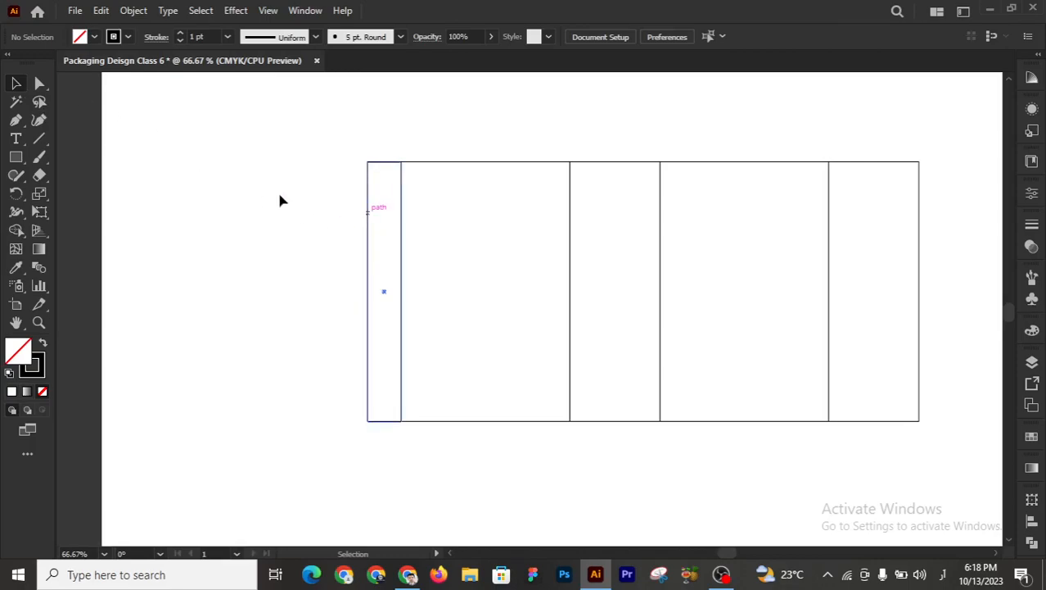
{"action": "left_click", "coordinate": [315, 195]}
{"action": "left_click", "coordinate": [39, 83]}
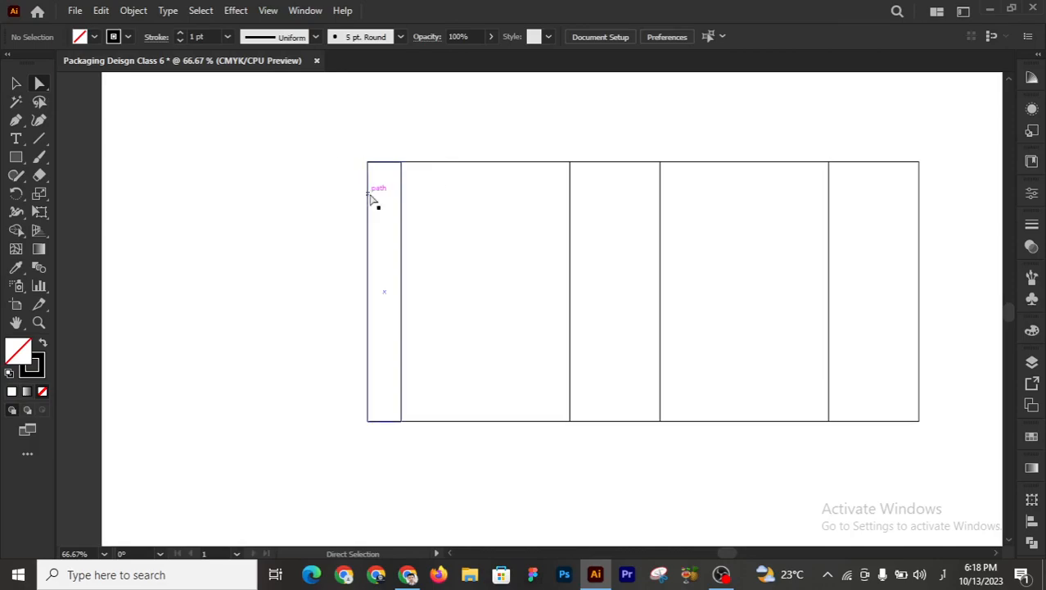
{"action": "left_click", "coordinate": [367, 163]}
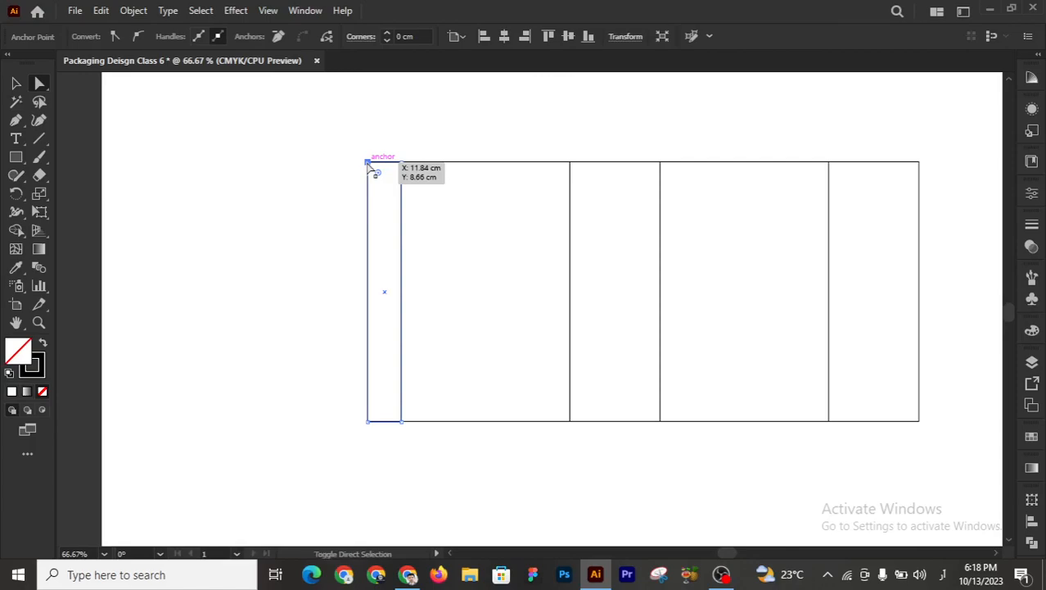
{"action": "key", "text": "shift+Down"}
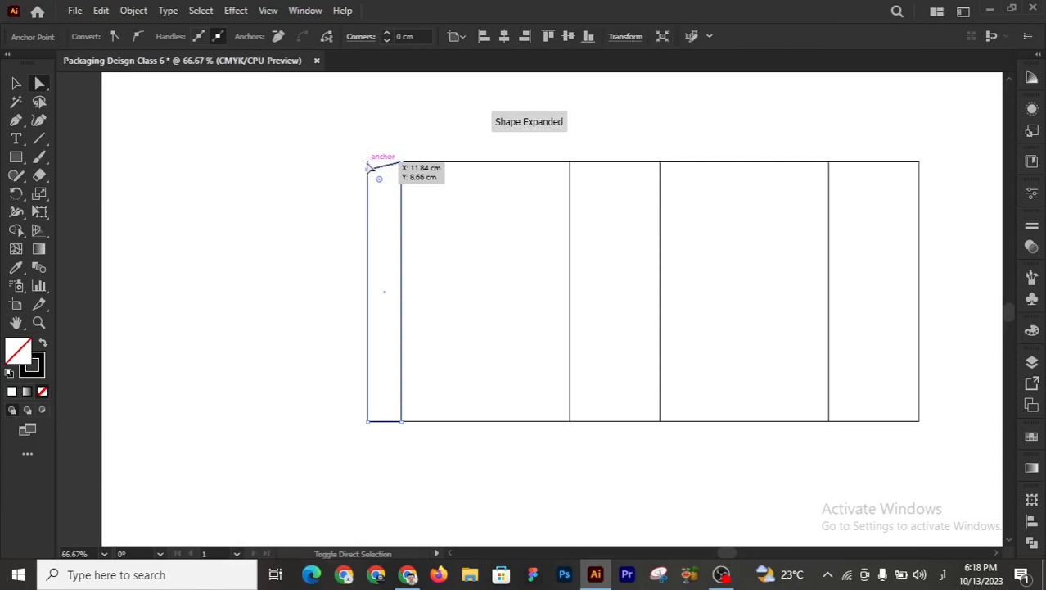
{"action": "left_click", "coordinate": [304, 230]}
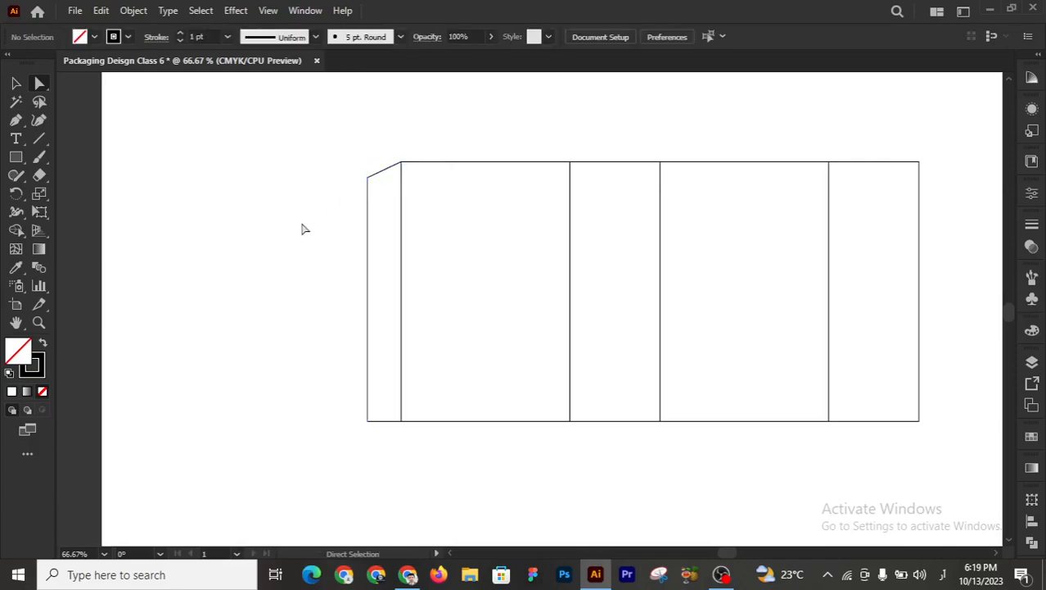
{"action": "left_click", "coordinate": [368, 422]}
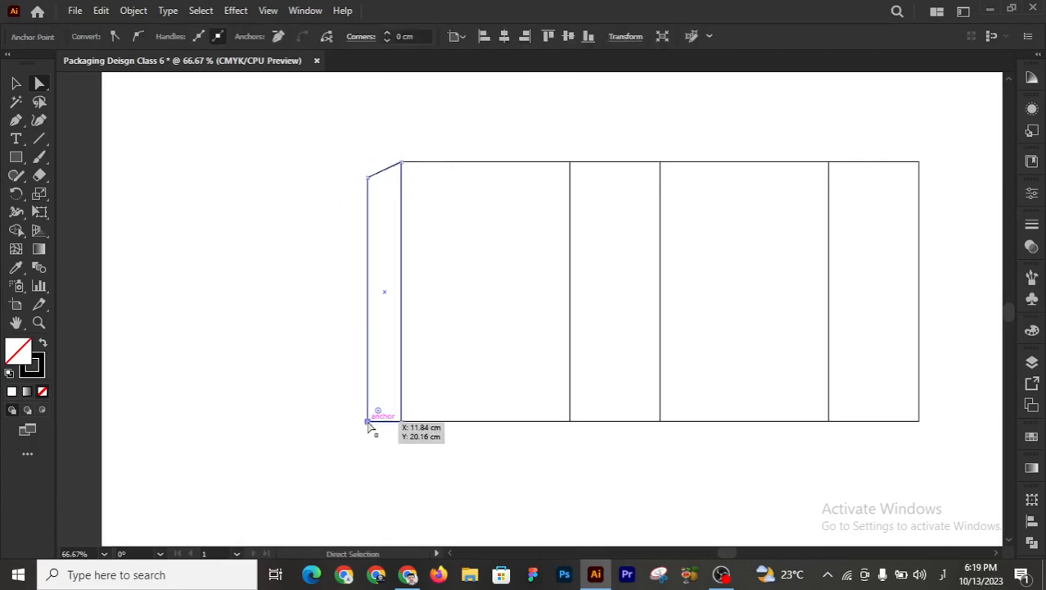
{"action": "key", "text": "shift+Up"}
{"action": "key", "text": "shift+Up"}
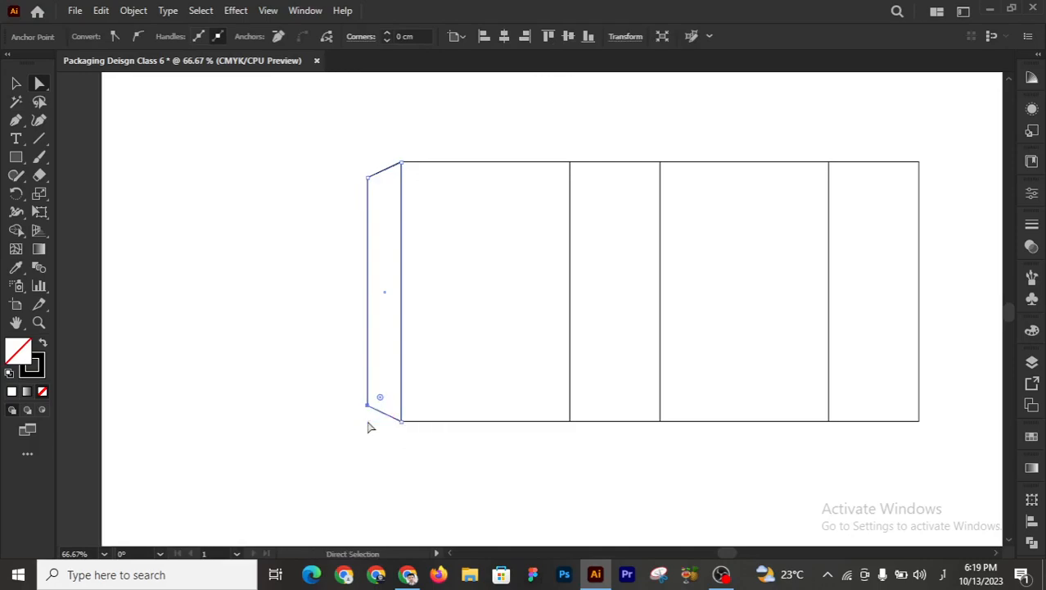
{"action": "left_click", "coordinate": [281, 288]}
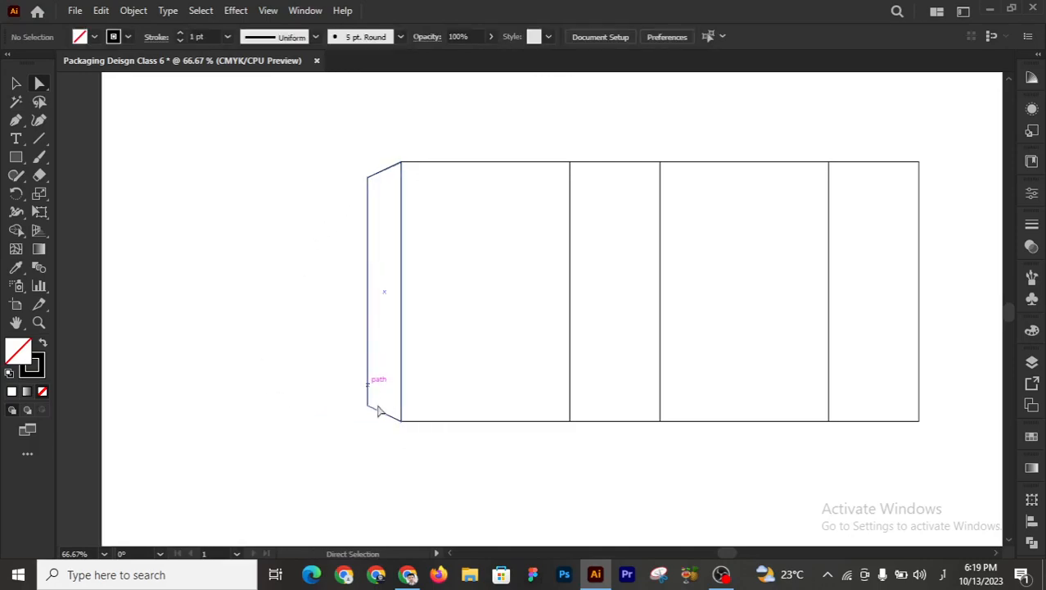
- Copy the rightmost narrow panel into the empty area right of the row and rotate the copy 90°
{"action": "key", "text": "z"}
{"action": "left_click", "coordinate": [647, 345], "text": "alt"}
{"action": "scroll", "coordinate": [645, 345], "scroll_direction": "up", "scroll_amount": 2}
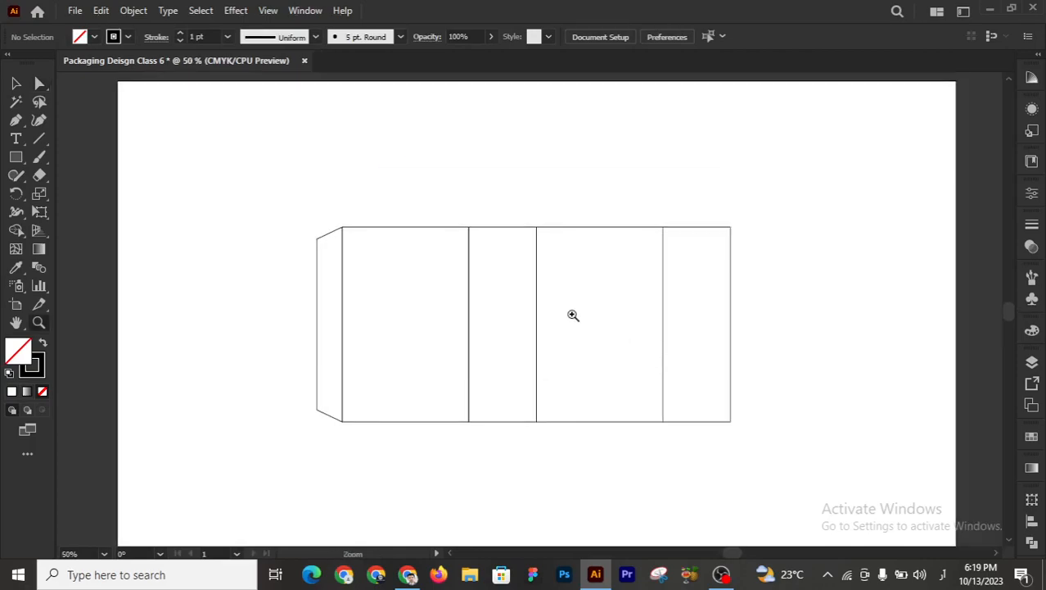
{"action": "left_click", "coordinate": [16, 83]}
{"action": "left_click_drag", "start_coordinate": [730, 420], "coordinate": [880, 399]}
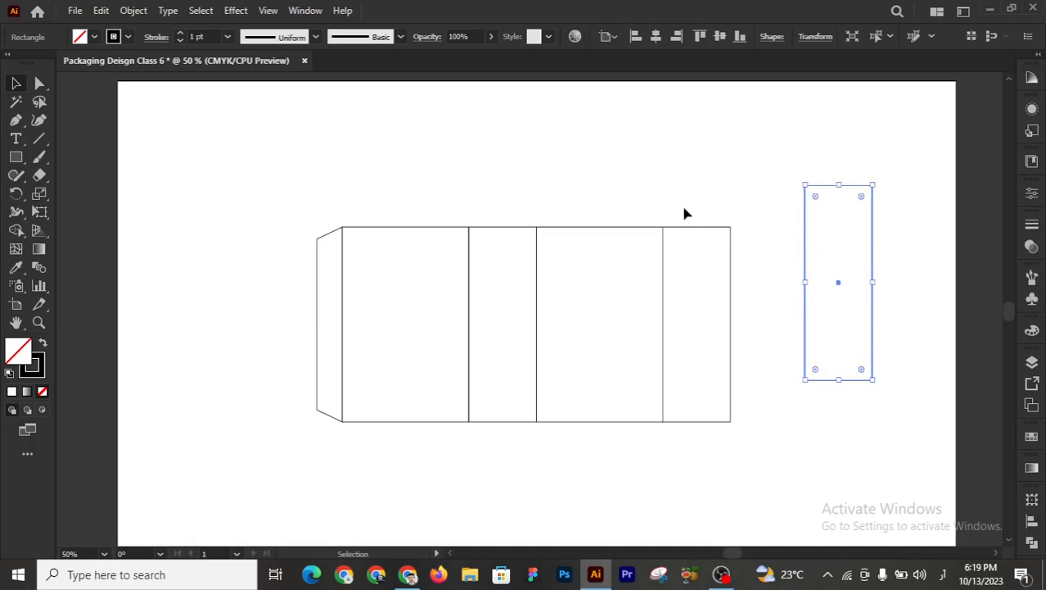
{"action": "left_click", "coordinate": [798, 147]}
{"action": "left_click_drag", "start_coordinate": [813, 136], "coordinate": [931, 425]}
{"action": "left_click_drag", "start_coordinate": [876, 385], "coordinate": [735, 352]}
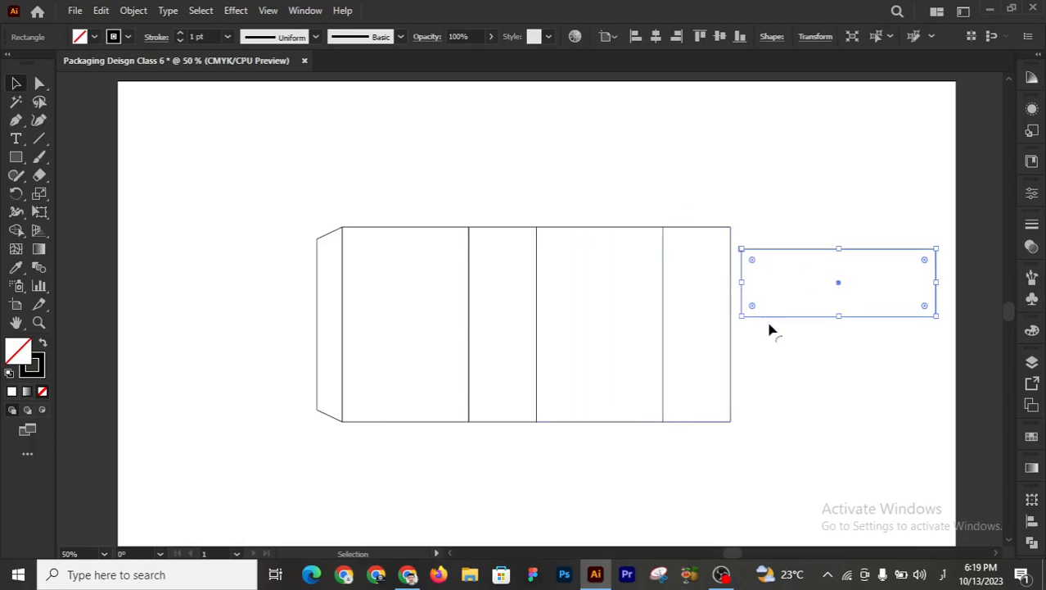
{"action": "left_click", "coordinate": [813, 382]}
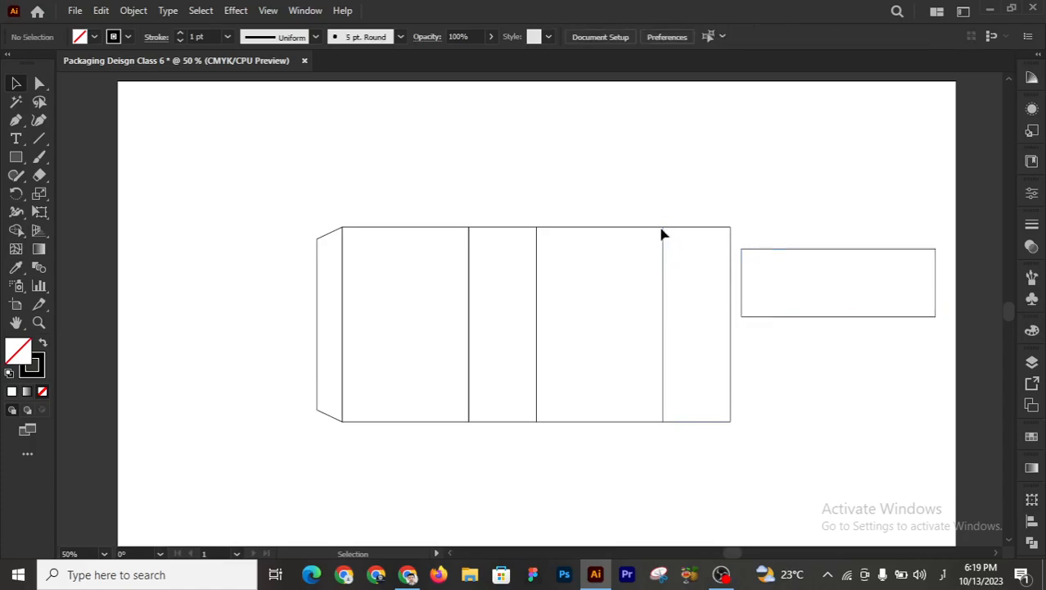
- Shorten the rotated copy to the wide panel's width and place it flush on top of the second wide panel
{"action": "left_click_drag", "start_coordinate": [756, 216], "coordinate": [817, 352]}
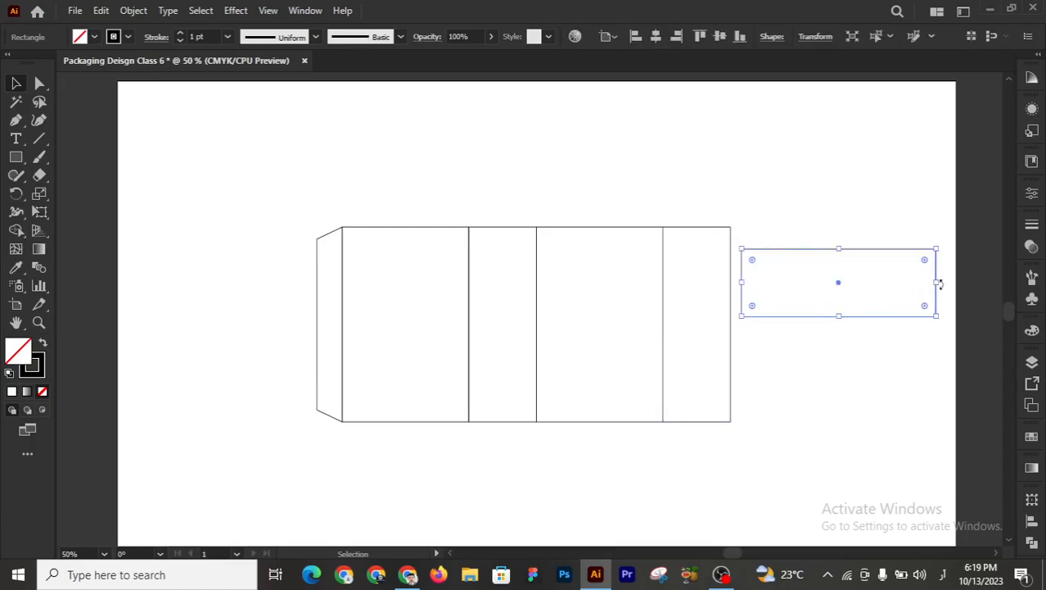
{"action": "left_click_drag", "start_coordinate": [936, 282], "coordinate": [664, 189]}
{"action": "left_click", "coordinate": [722, 195]}
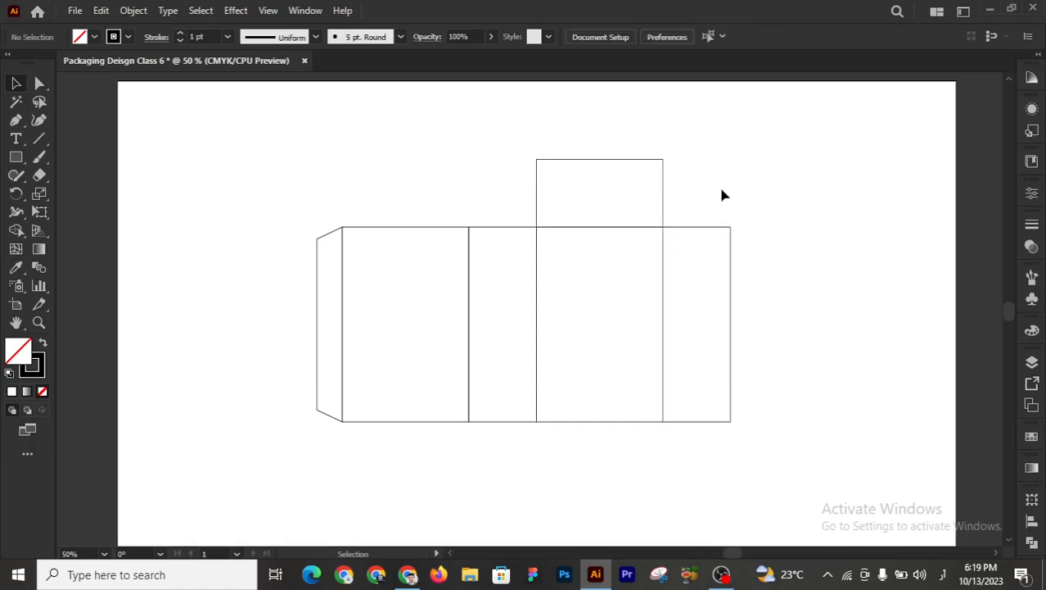
{"action": "left_click_drag", "start_coordinate": [488, 147], "coordinate": [704, 179]}
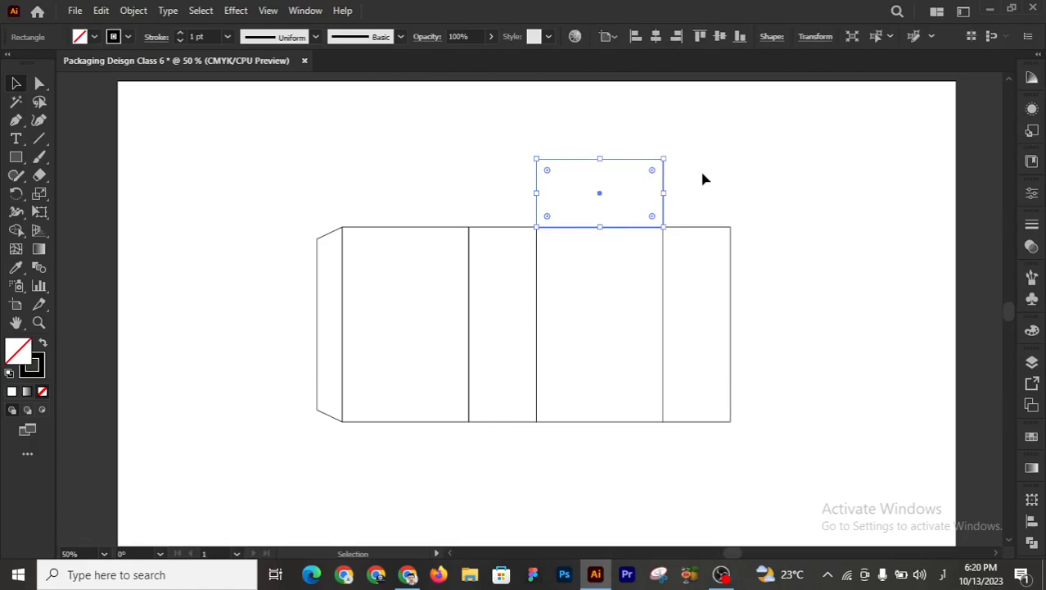
{"action": "left_click", "coordinate": [719, 185]}
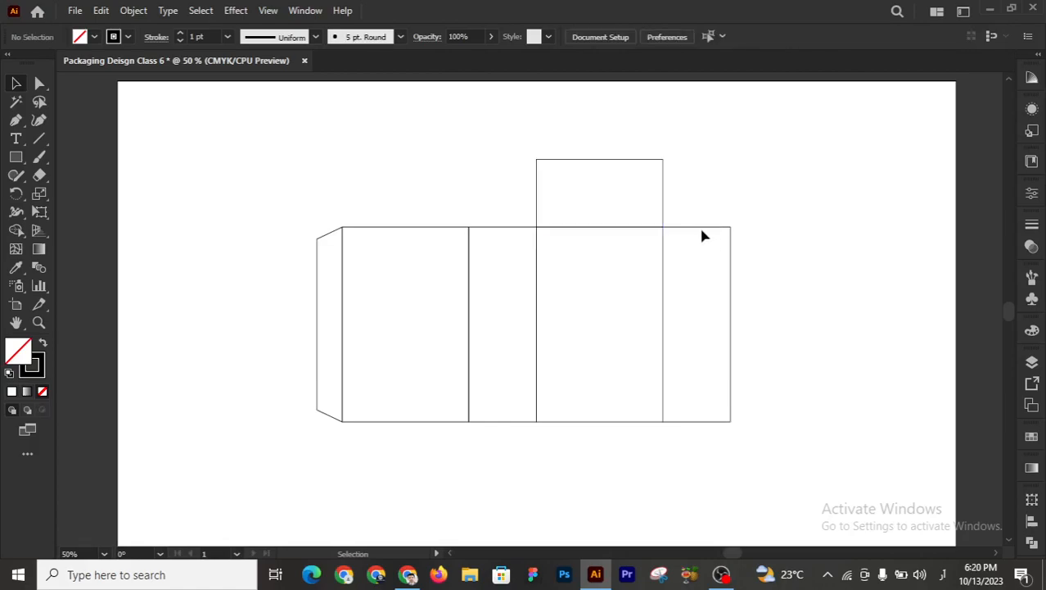
{"action": "left_click", "coordinate": [703, 229]}
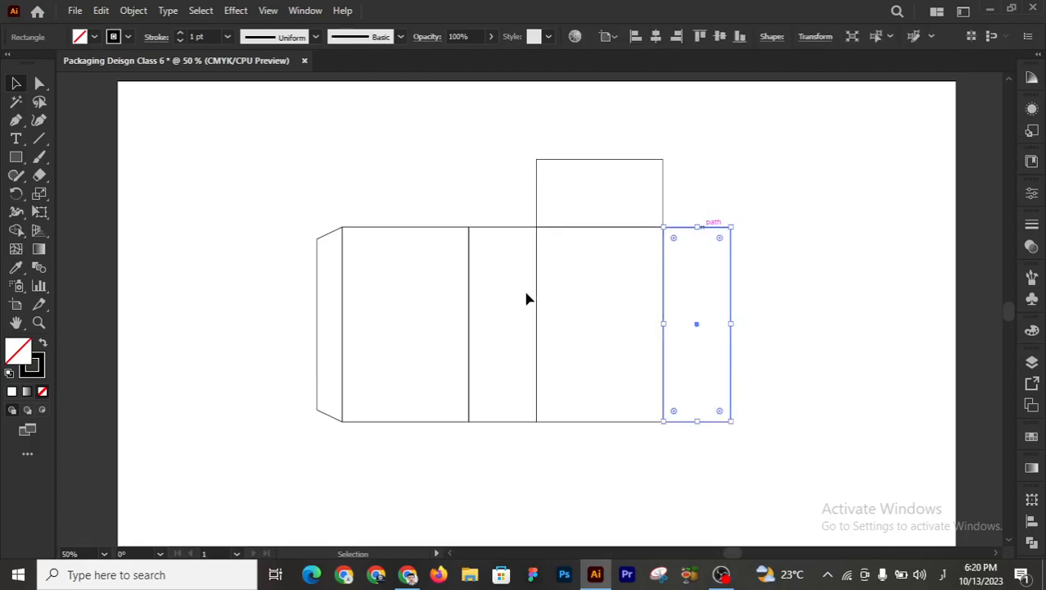
{"action": "left_click_drag", "start_coordinate": [506, 150], "coordinate": [713, 175]}
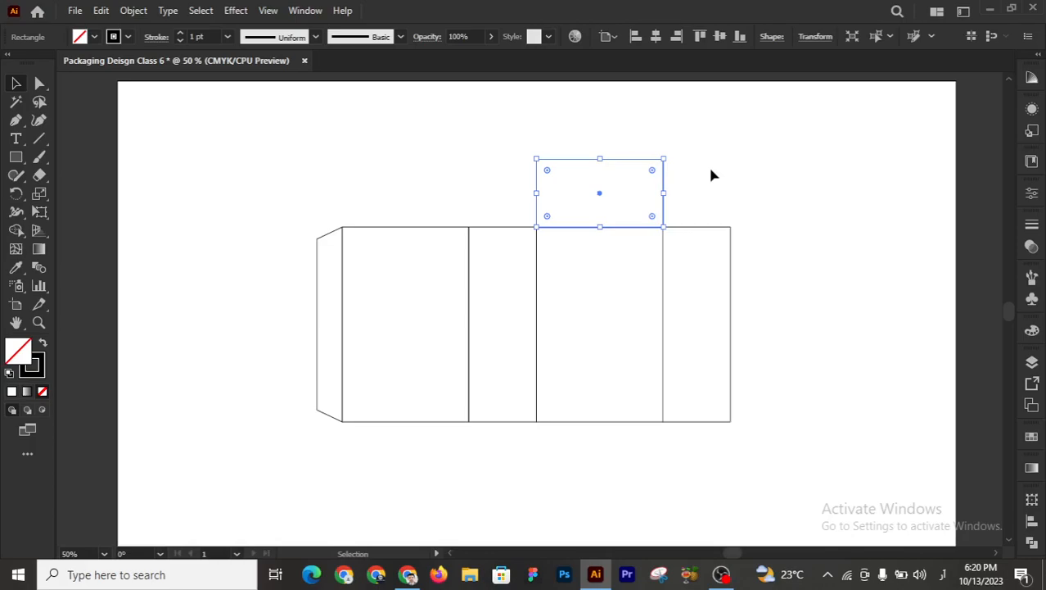
{"action": "left_click", "coordinate": [640, 429]}
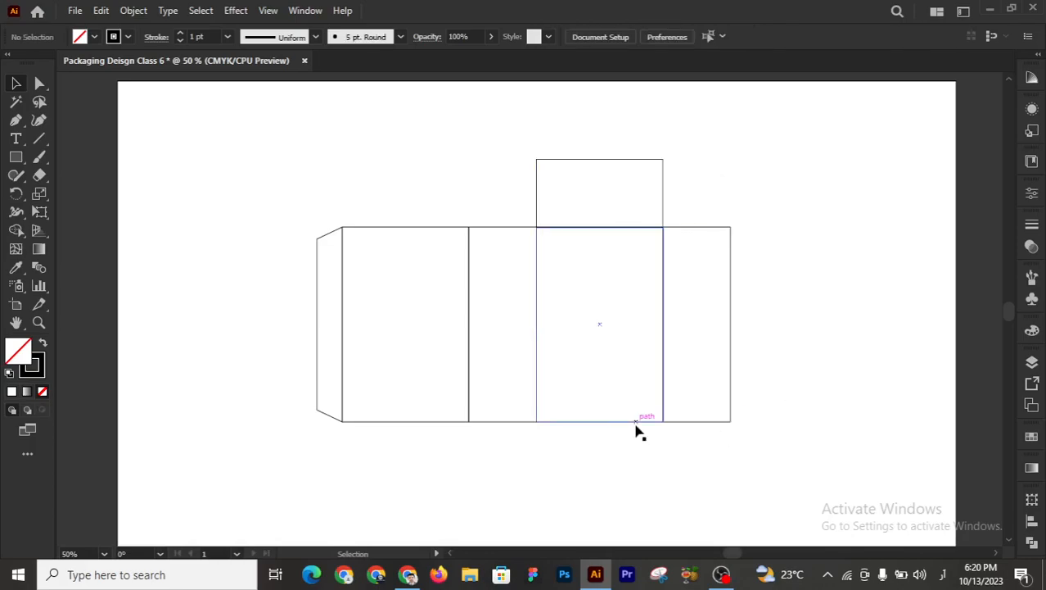
- Copy the upper panel straight up onto its top edge and reduce the copy to a strip about 0.9 cm high
{"action": "scroll", "coordinate": [646, 447], "scroll_direction": "up", "scroll_amount": 2}
{"action": "scroll", "coordinate": [648, 455], "scroll_direction": "down", "scroll_amount": 2}
{"action": "scroll", "coordinate": [648, 455], "scroll_direction": "up", "scroll_amount": 2}
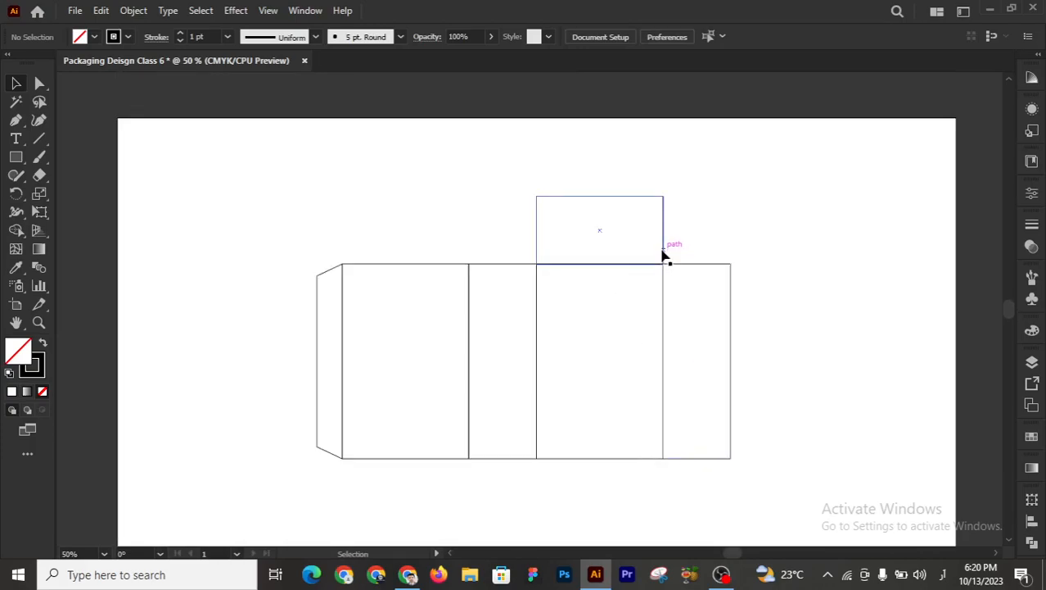
{"action": "left_click_drag", "start_coordinate": [662, 251], "coordinate": [665, 186]}
{"action": "left_click_drag", "start_coordinate": [599, 128], "coordinate": [594, 180]}
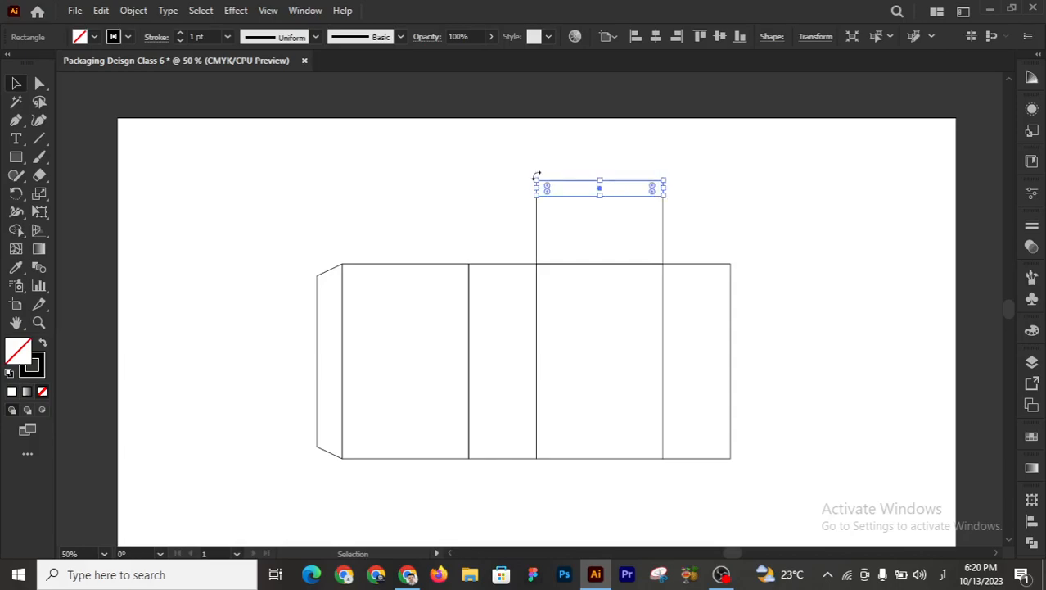
{"action": "left_click", "coordinate": [534, 166]}
- Try rounding the tuck strip's two top corners with a radius of about 0.93 cm
{"action": "left_click", "coordinate": [39, 84]}
{"action": "left_click_drag", "start_coordinate": [494, 159], "coordinate": [708, 191]}
{"action": "left_click", "coordinate": [577, 224]}
{"action": "key", "text": "z"}
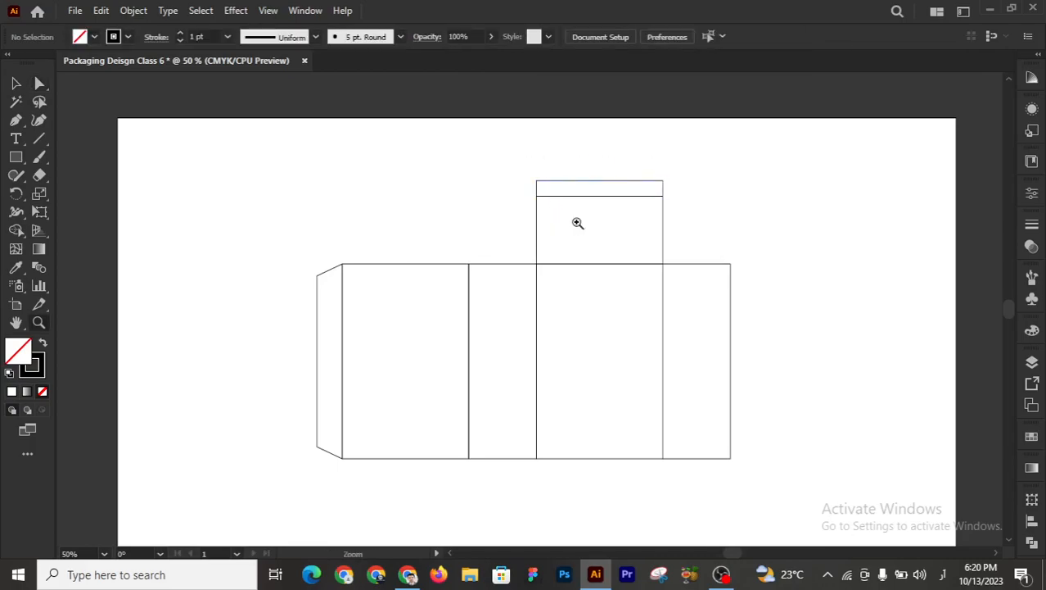
{"action": "left_click", "coordinate": [554, 306]}
{"action": "left_click", "coordinate": [542, 286]}
{"action": "left_click", "coordinate": [572, 314]}
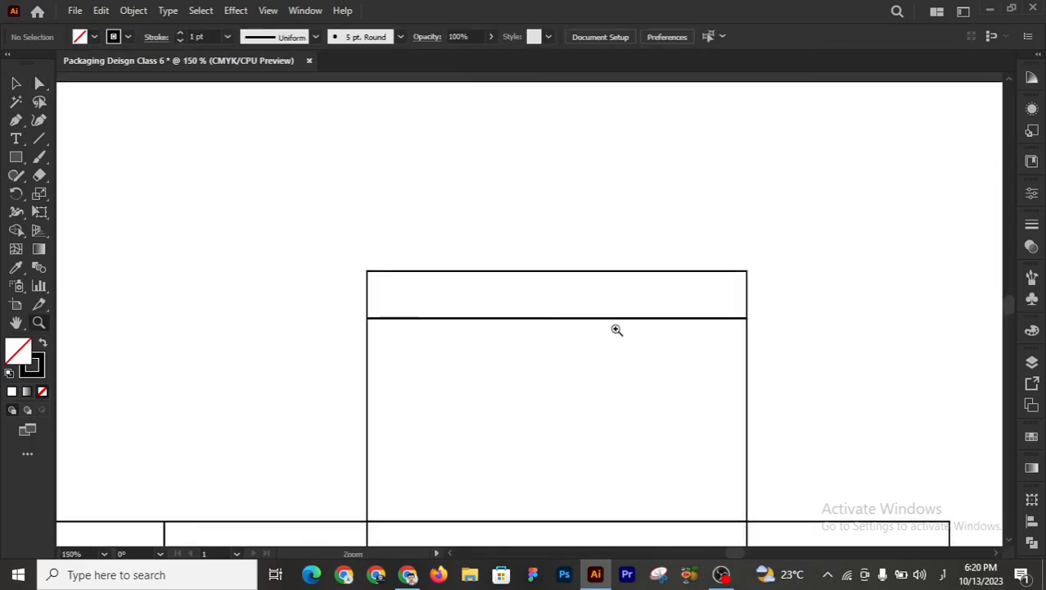
{"action": "left_click", "coordinate": [616, 329]}
{"action": "left_click", "coordinate": [39, 83]}
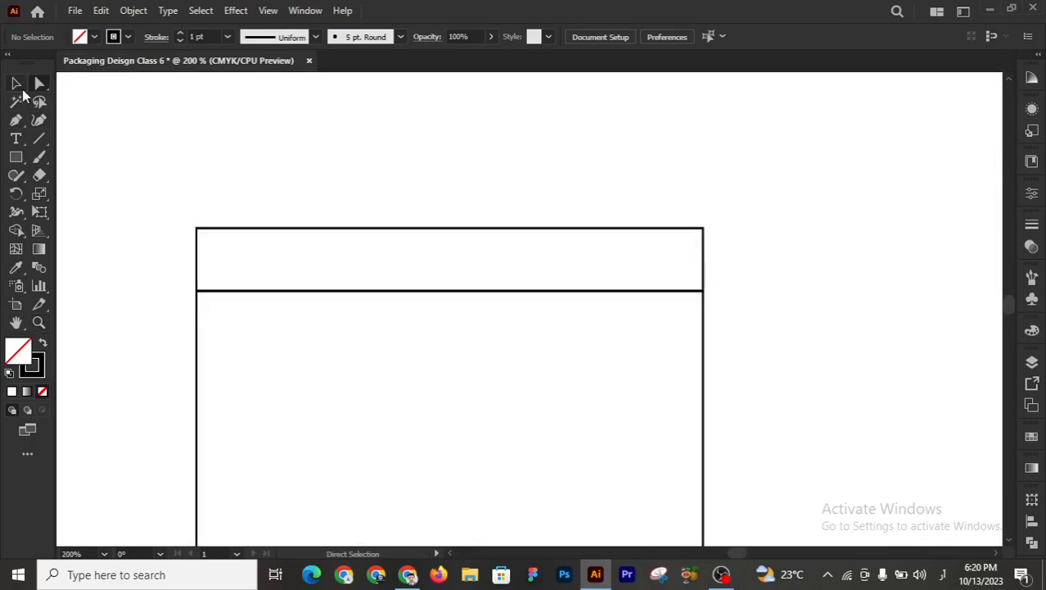
{"action": "left_click", "coordinate": [199, 233]}
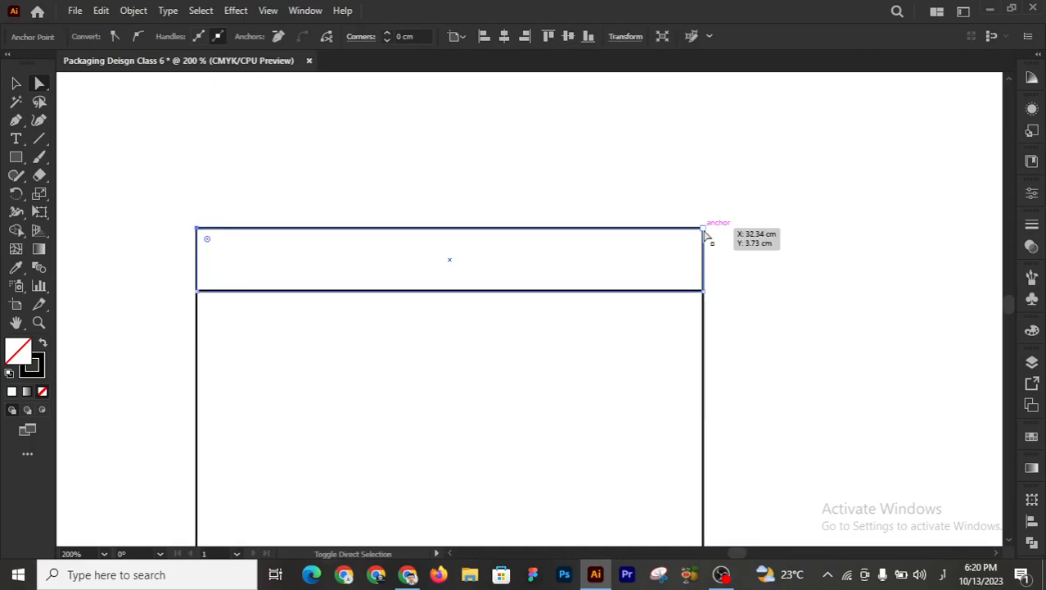
{"action": "left_click", "coordinate": [704, 231], "text": "shift"}
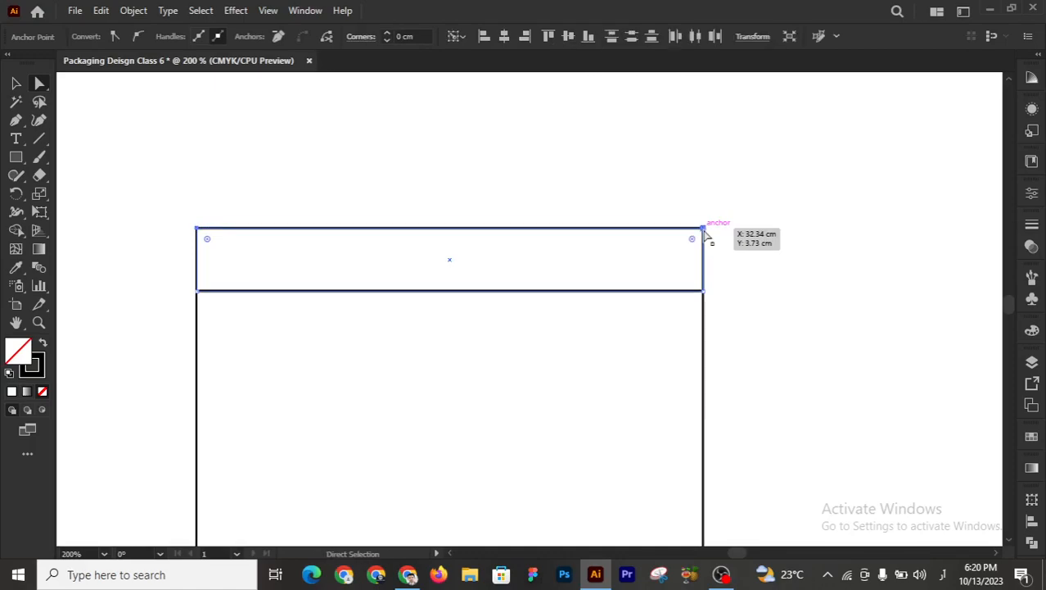
{"action": "left_click_drag", "start_coordinate": [692, 238], "coordinate": [440, 264]}
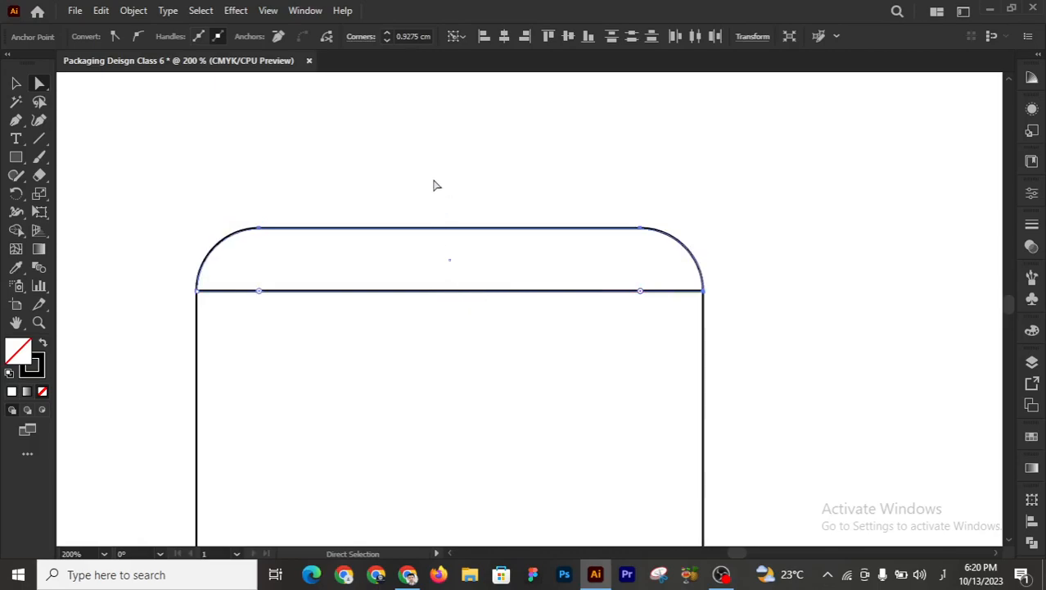
{"action": "left_click", "coordinate": [458, 173]}
{"action": "key", "text": "ctrl+z"}
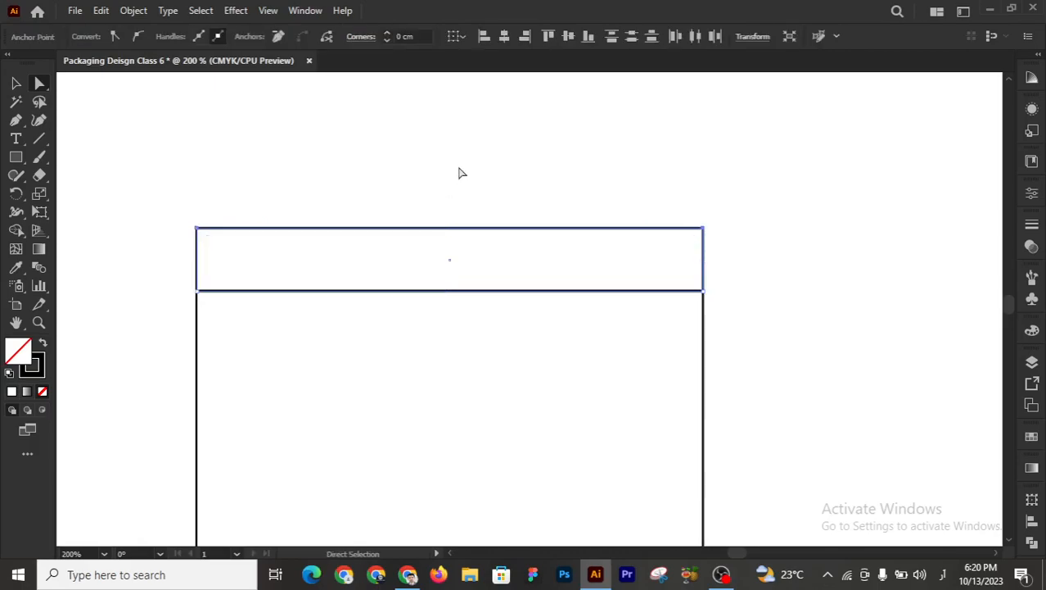
{"action": "left_click", "coordinate": [490, 153]}
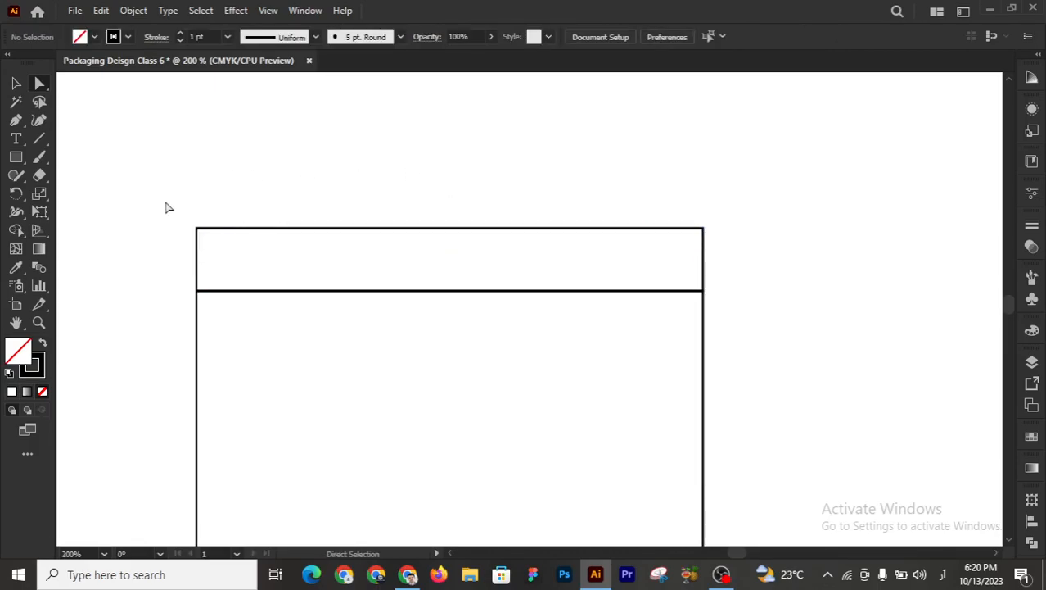
- Select both top corners of the tuck strip together and round them to the maximum radius, about 0.93 cm
{"action": "left_click_drag", "start_coordinate": [165, 201], "coordinate": [736, 247]}
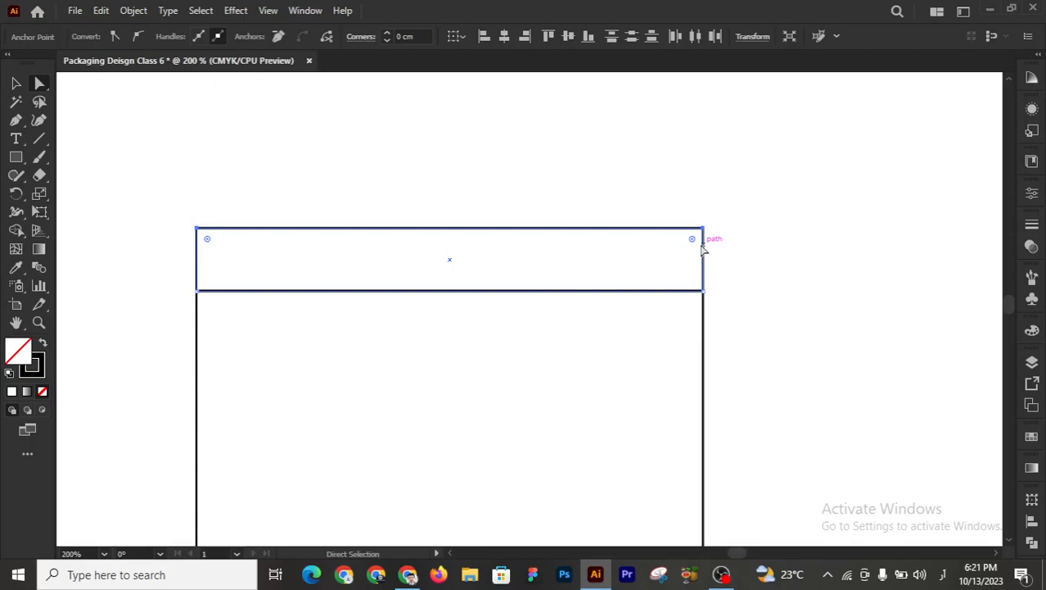
{"action": "left_click_drag", "start_coordinate": [692, 240], "coordinate": [437, 306]}
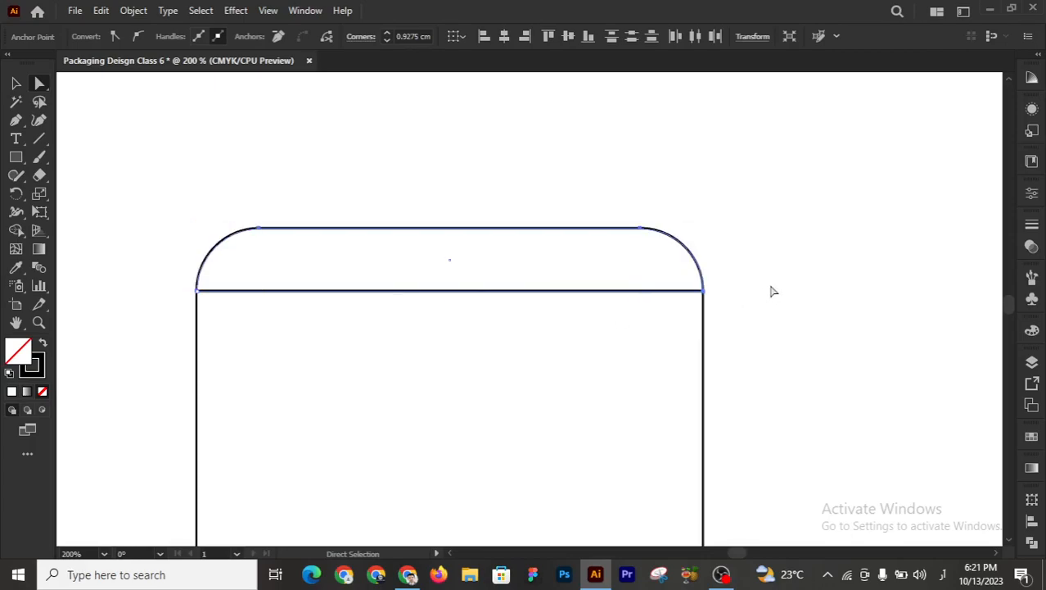
{"action": "left_click", "coordinate": [774, 290]}
- Copy the top closure panel 7.5 cm to the right, flush against its edge, and narrow the copy to the last narrow panel's width
{"action": "key", "text": "z"}
{"action": "left_click", "coordinate": [392, 396], "text": "alt"}
{"action": "left_click", "coordinate": [392, 397], "text": "alt"}
{"action": "left_click", "coordinate": [639, 373], "text": "alt"}
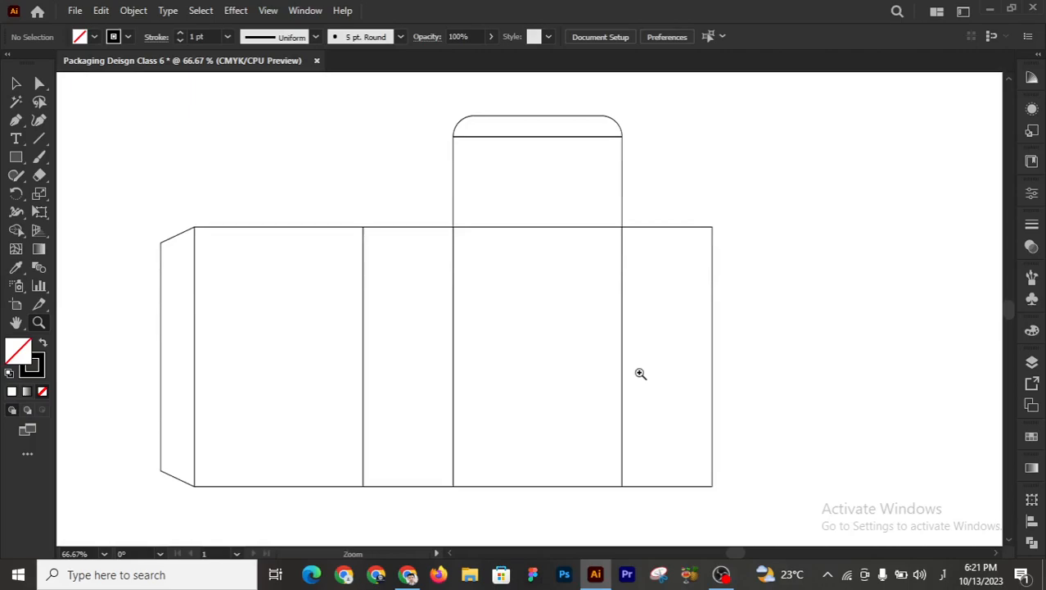
{"action": "scroll", "coordinate": [641, 374], "scroll_direction": "up", "scroll_amount": 2}
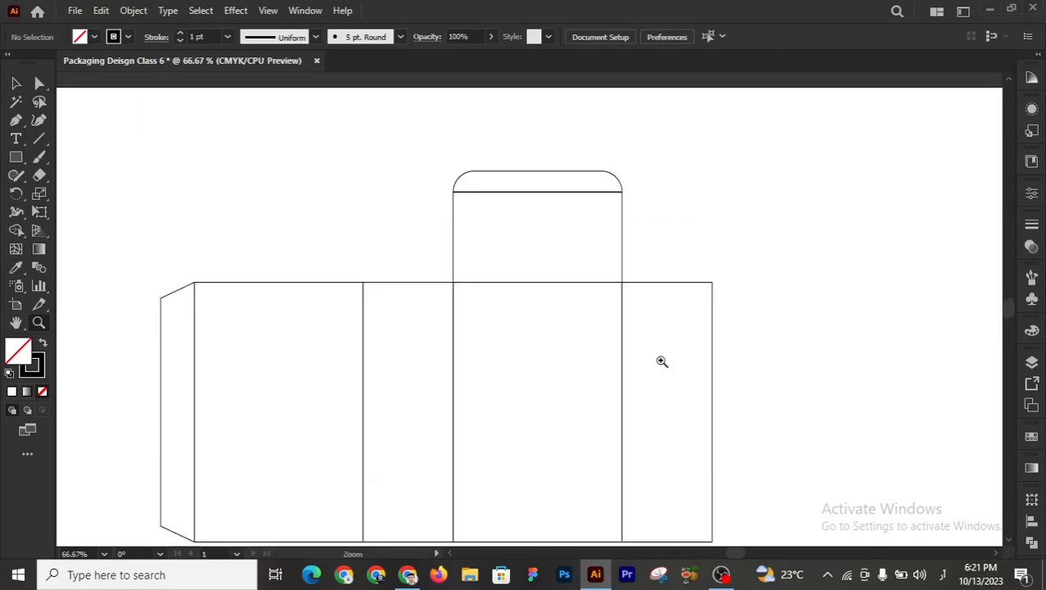
{"action": "left_click", "coordinate": [654, 289]}
{"action": "left_click", "coordinate": [16, 84]}
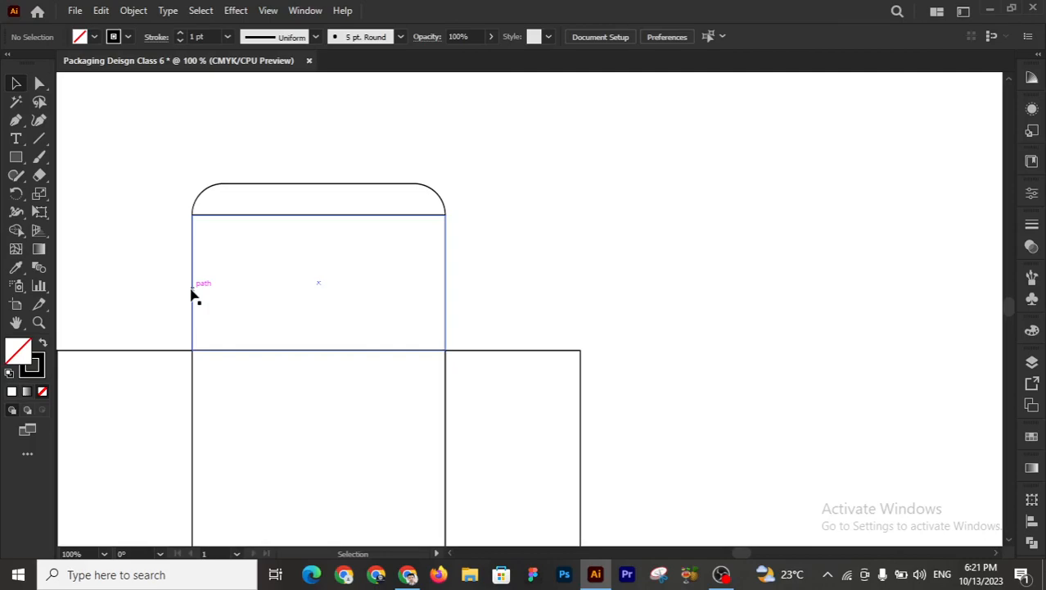
{"action": "left_click_drag", "start_coordinate": [194, 307], "coordinate": [448, 289]}
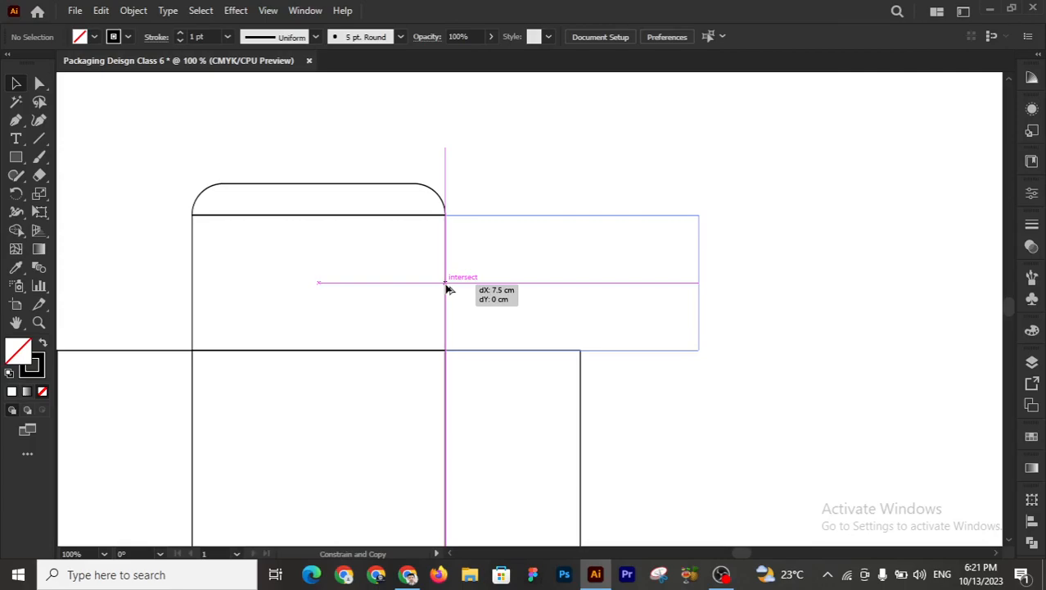
{"action": "left_click_drag", "start_coordinate": [447, 288], "coordinate": [448, 286]}
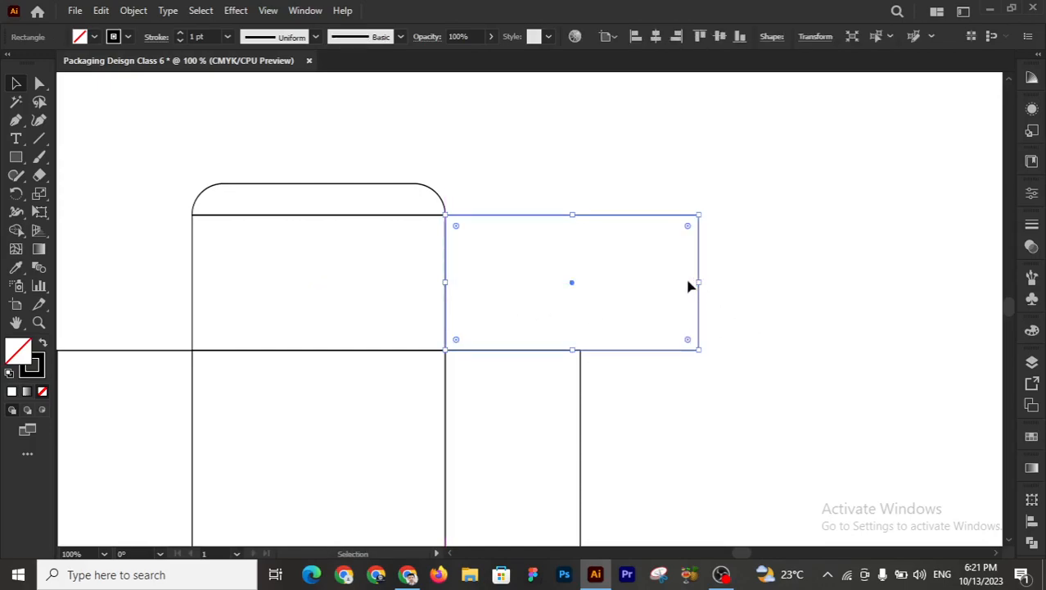
{"action": "left_click_drag", "start_coordinate": [700, 282], "coordinate": [581, 284]}
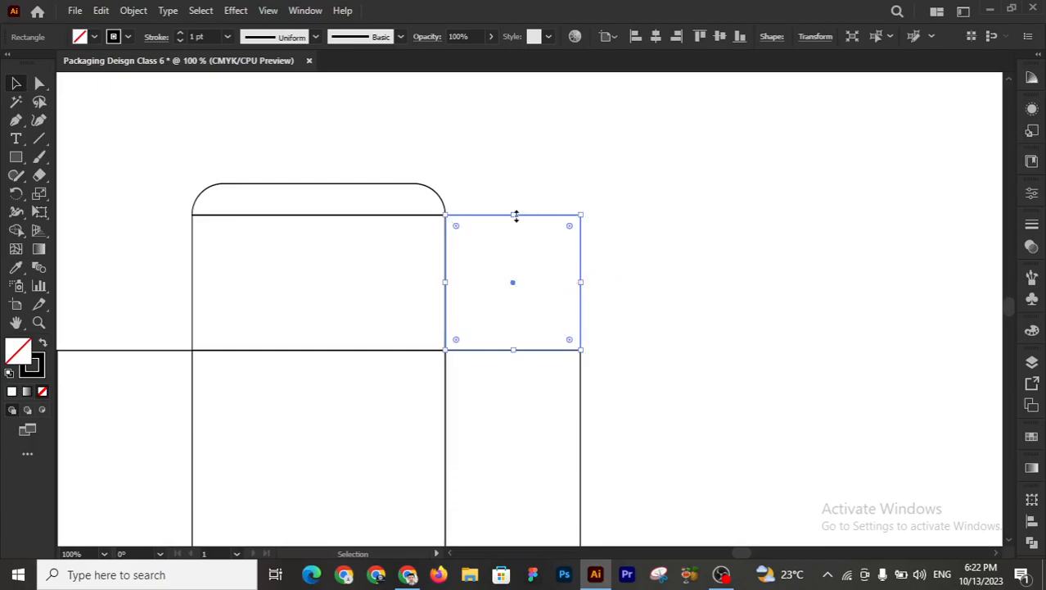
{"action": "left_click", "coordinate": [528, 167]}
{"action": "left_click_drag", "start_coordinate": [493, 182], "coordinate": [532, 227]}
{"action": "left_click", "coordinate": [451, 150]}
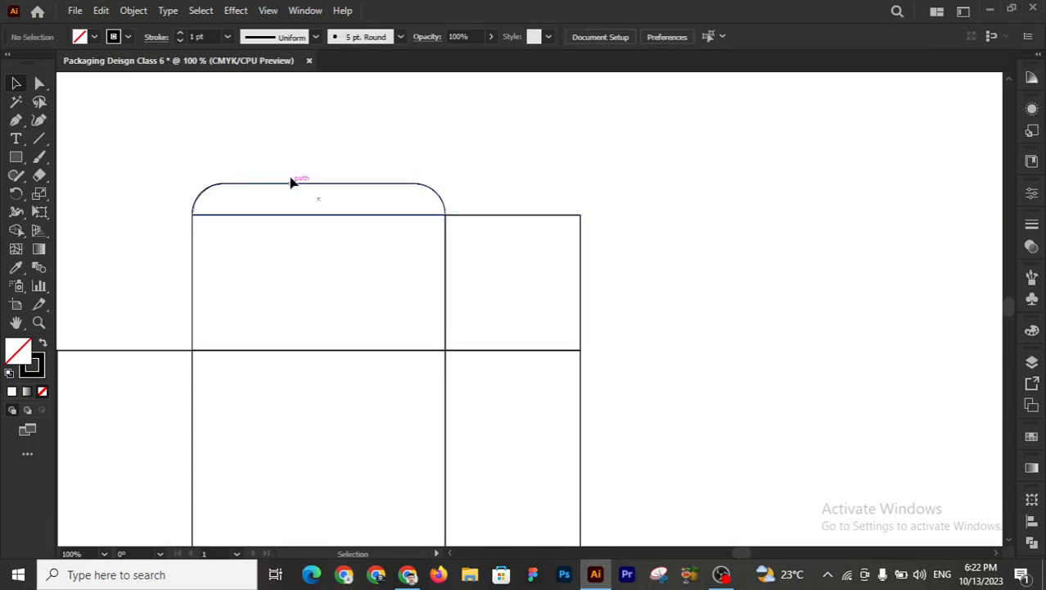
{"action": "left_click", "coordinate": [193, 282]}
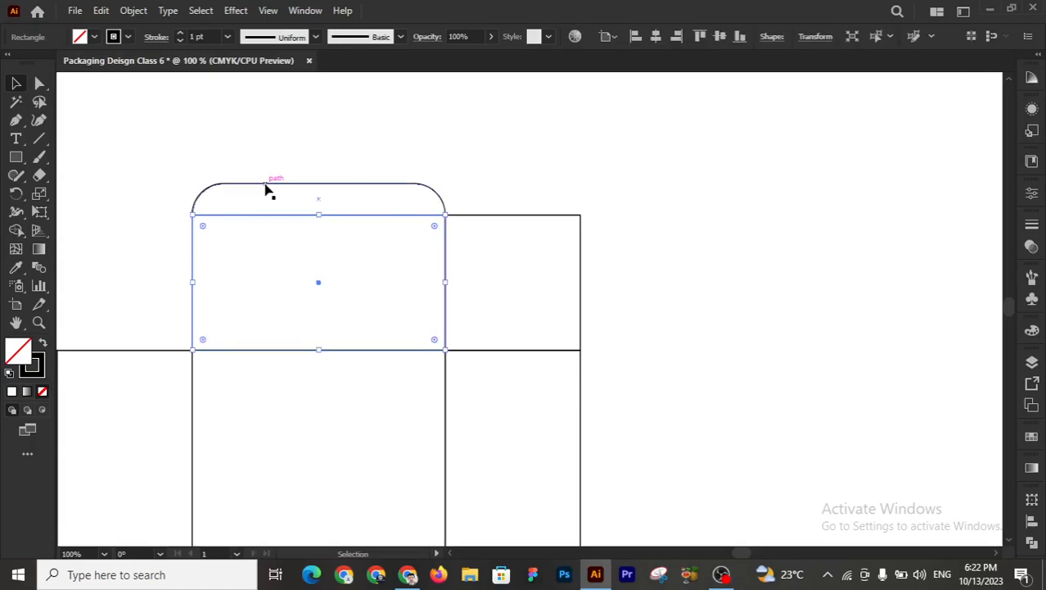
{"action": "left_click", "coordinate": [378, 155]}
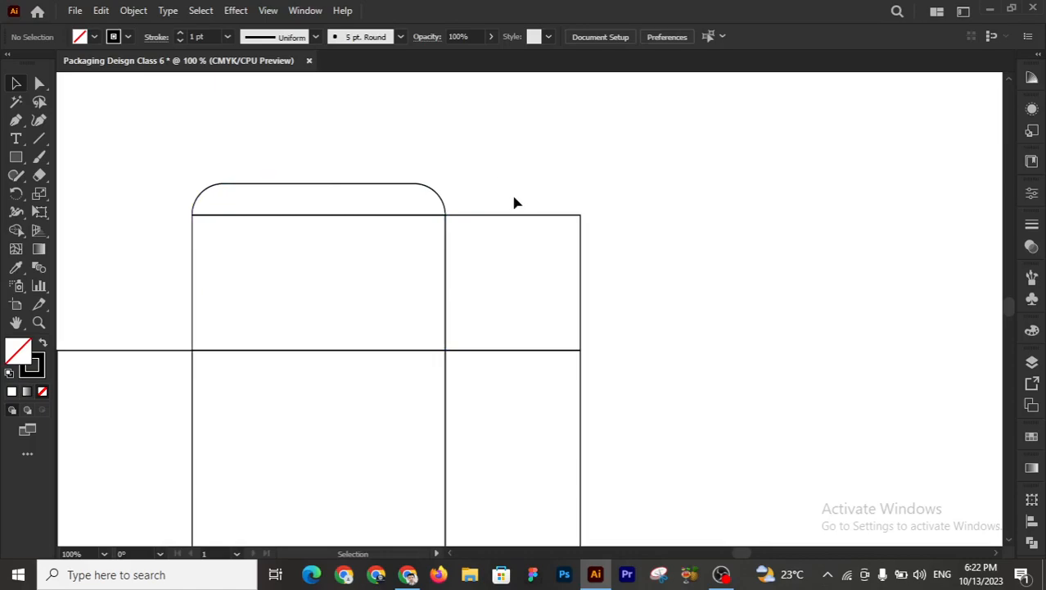
- Extend the side flap upward to the top edge of the tuck strip, making it about 4.93 cm high
{"action": "left_click_drag", "start_coordinate": [523, 175], "coordinate": [542, 227]}
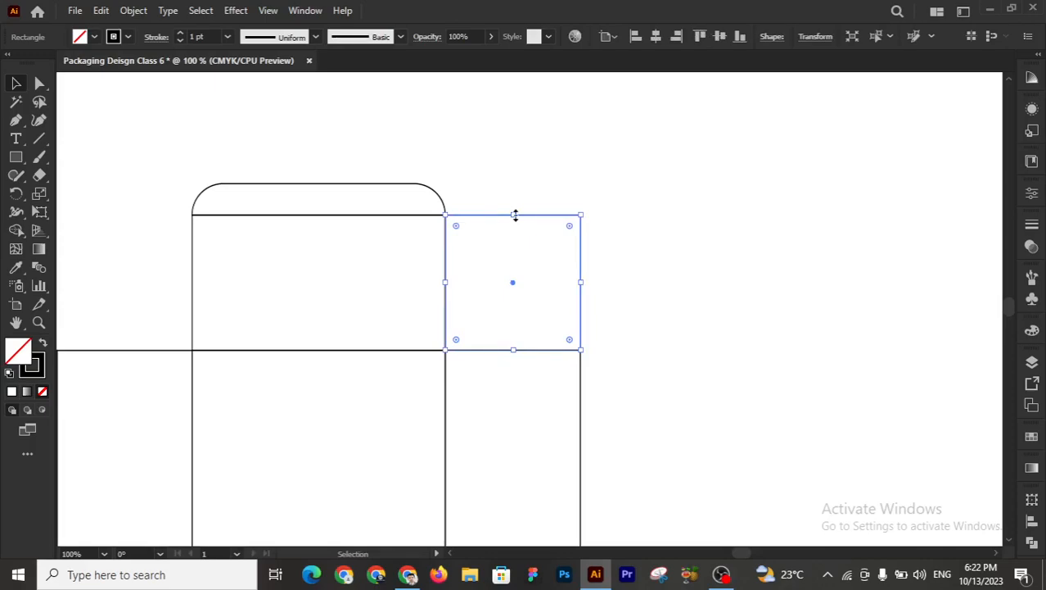
{"action": "left_click_drag", "start_coordinate": [515, 215], "coordinate": [514, 187]}
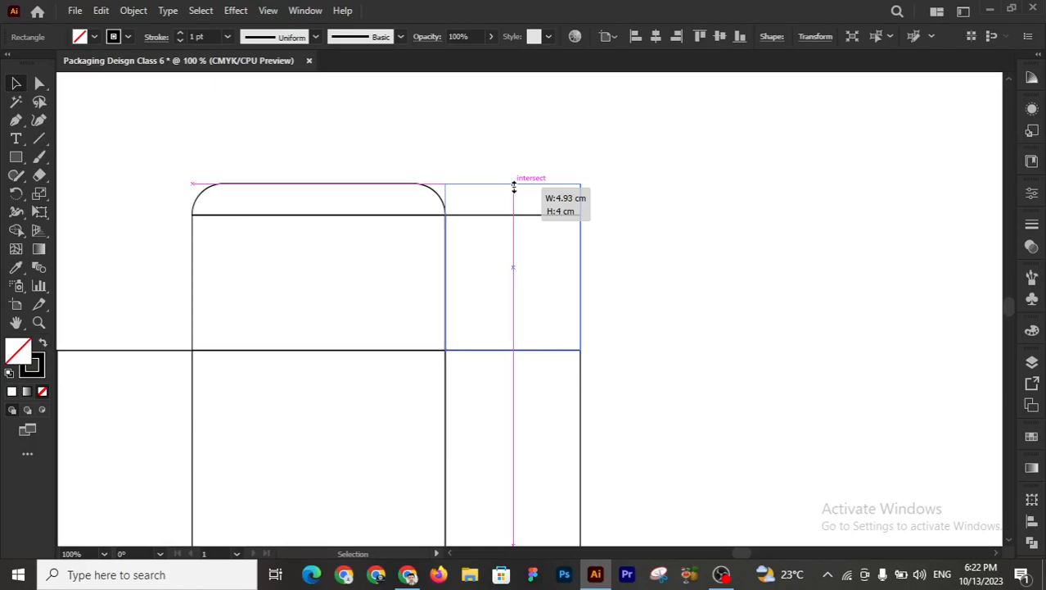
{"action": "left_click_drag", "start_coordinate": [514, 187], "coordinate": [514, 184]}
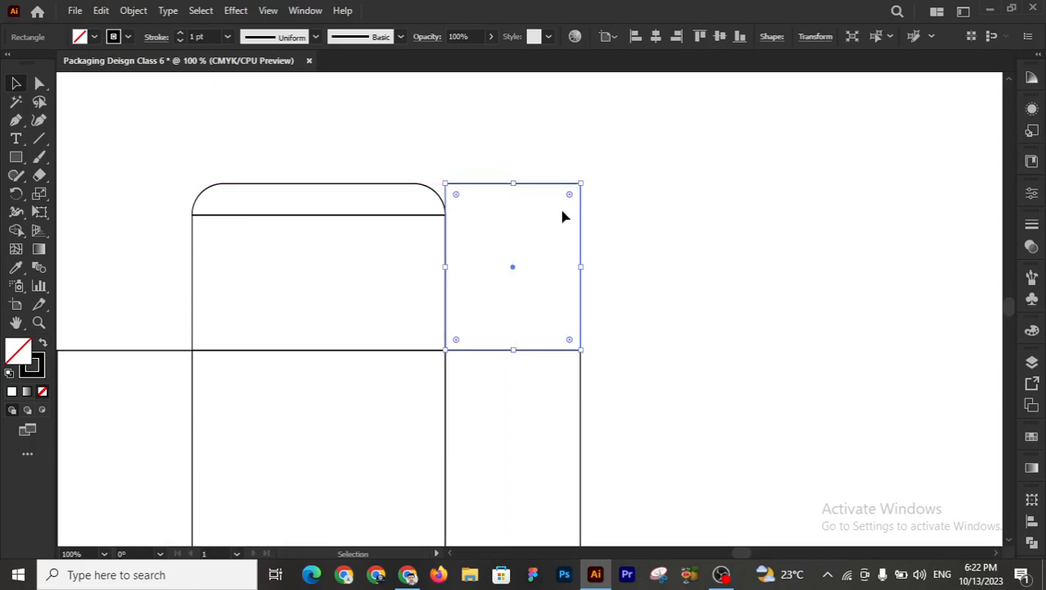
- Halve the side flap's height to 2.4638 cm, using its bottom-center as the reference point so its lower edge stays in place
{"action": "left_click", "coordinate": [815, 36]}
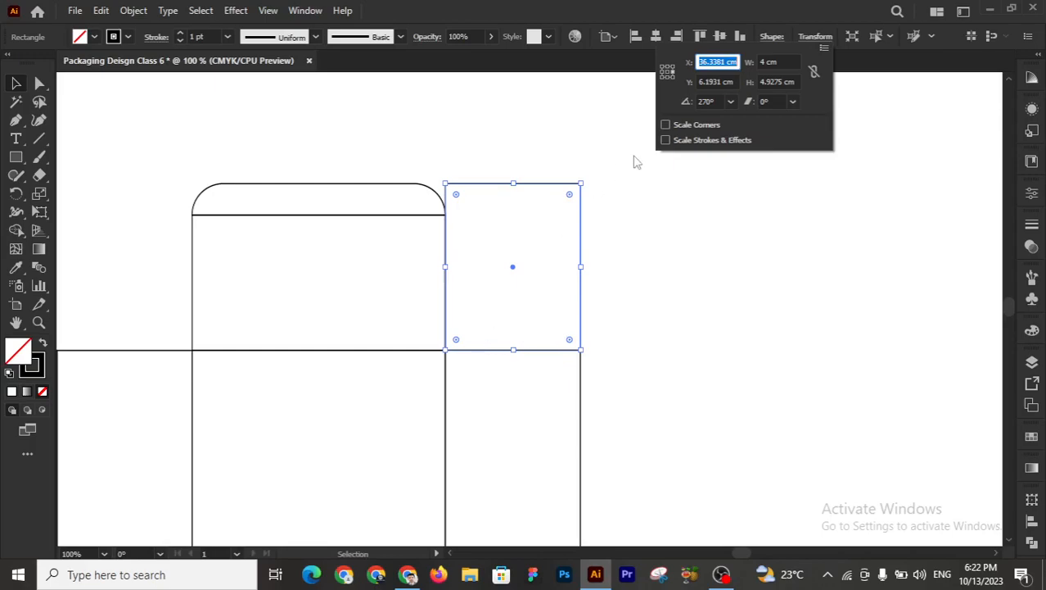
{"action": "left_click", "coordinate": [667, 77]}
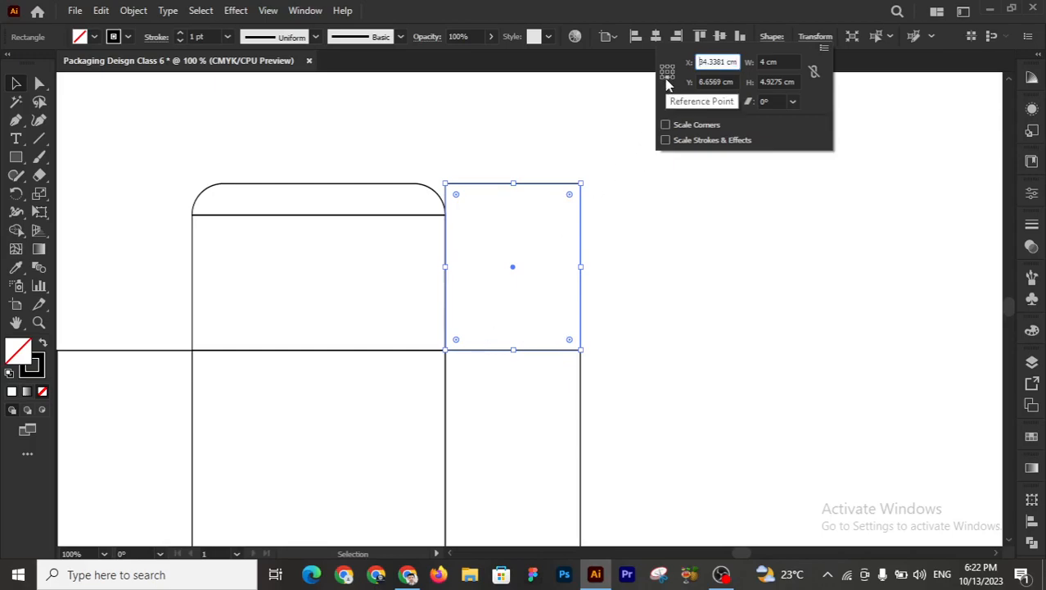
{"action": "left_click", "coordinate": [793, 82]}
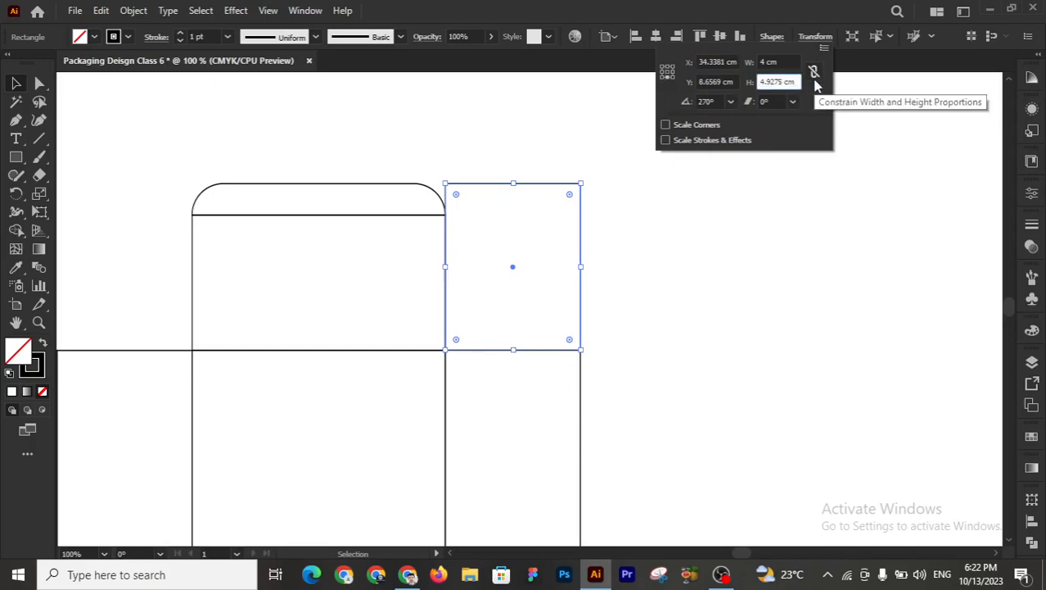
{"action": "type", "text": "/2"}
{"action": "key", "text": "Return"}
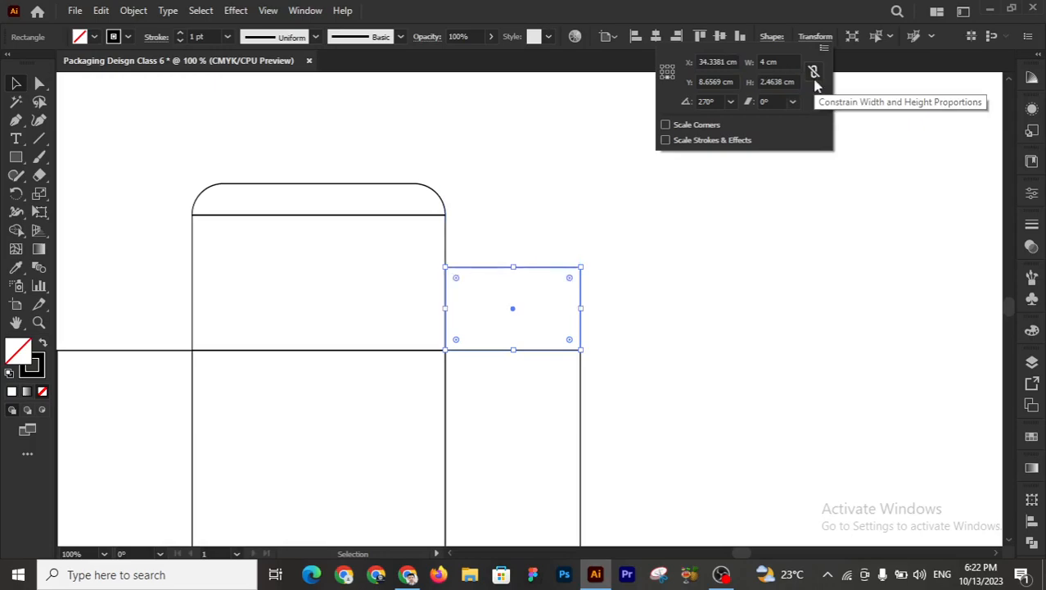
{"action": "left_click", "coordinate": [752, 355]}
{"action": "left_click", "coordinate": [722, 337]}
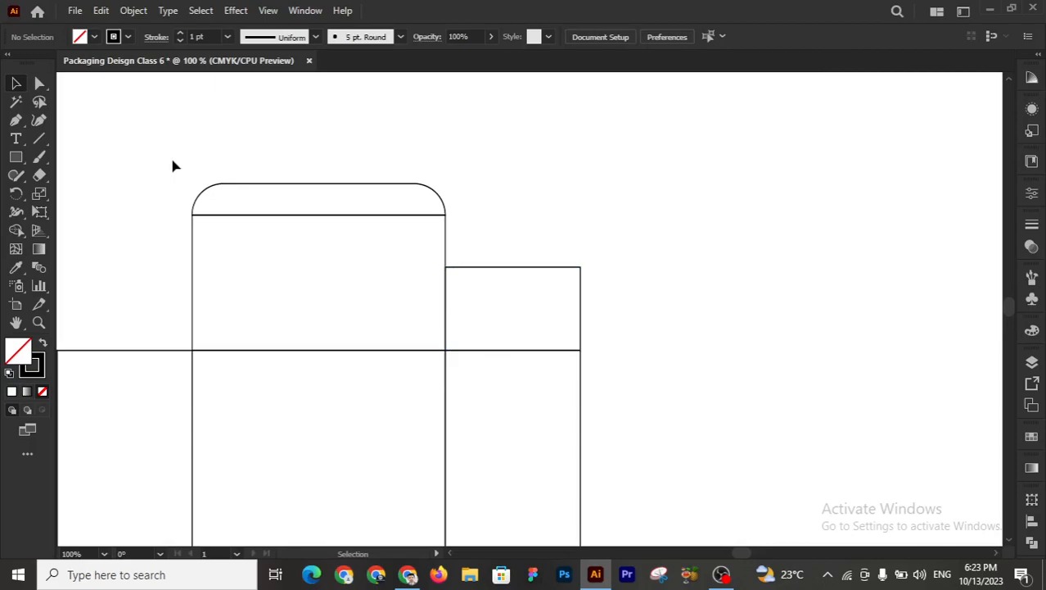
{"action": "left_click", "coordinate": [194, 279]}
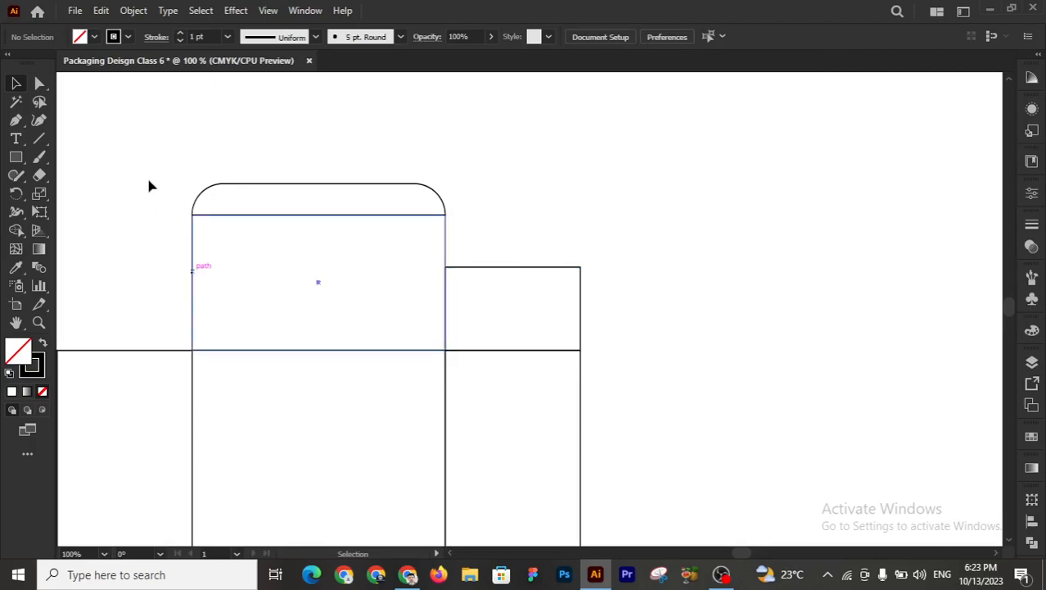
{"action": "left_click", "coordinate": [165, 238]}
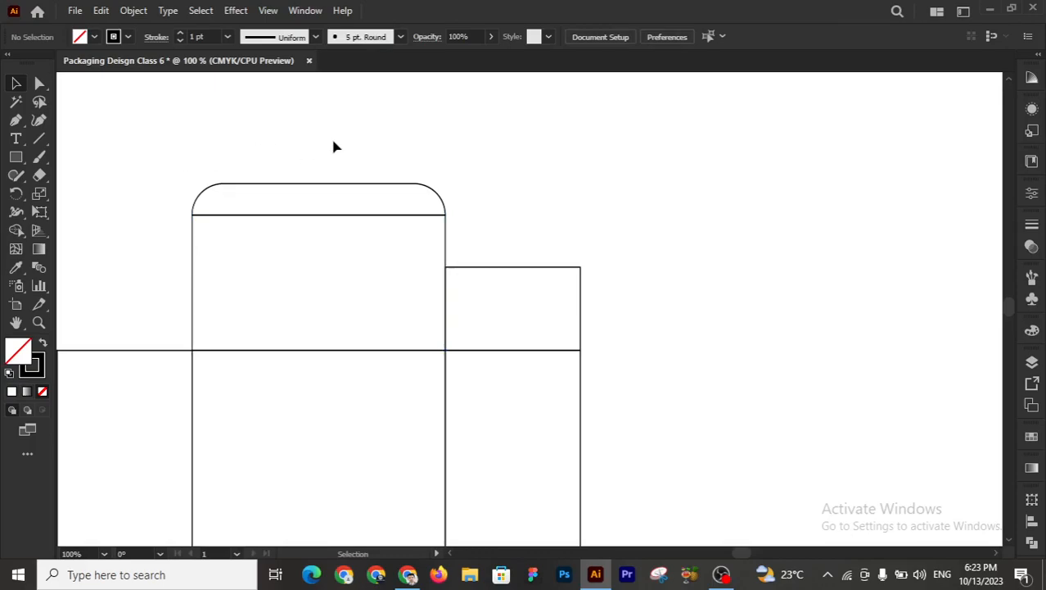
{"action": "left_click_drag", "start_coordinate": [148, 124], "coordinate": [226, 261]}
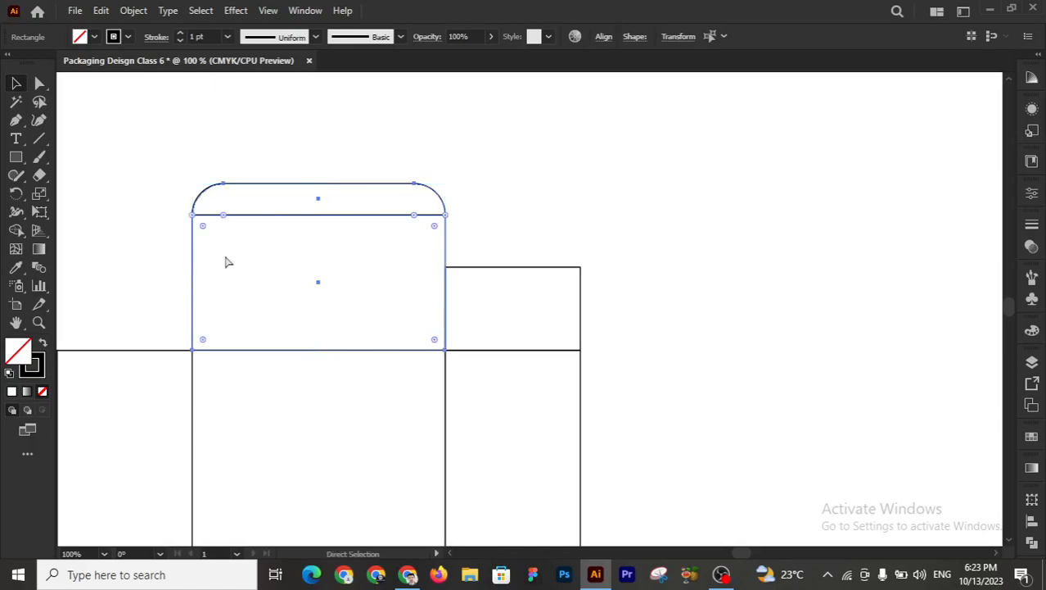
{"action": "key", "text": "ctrl+shift+a"}
- Draw a small unfilled square in the empty area right of the side flap and set its stroke to 0.25 pt
{"action": "key", "text": "z"}
{"action": "left_click", "coordinate": [479, 303]}
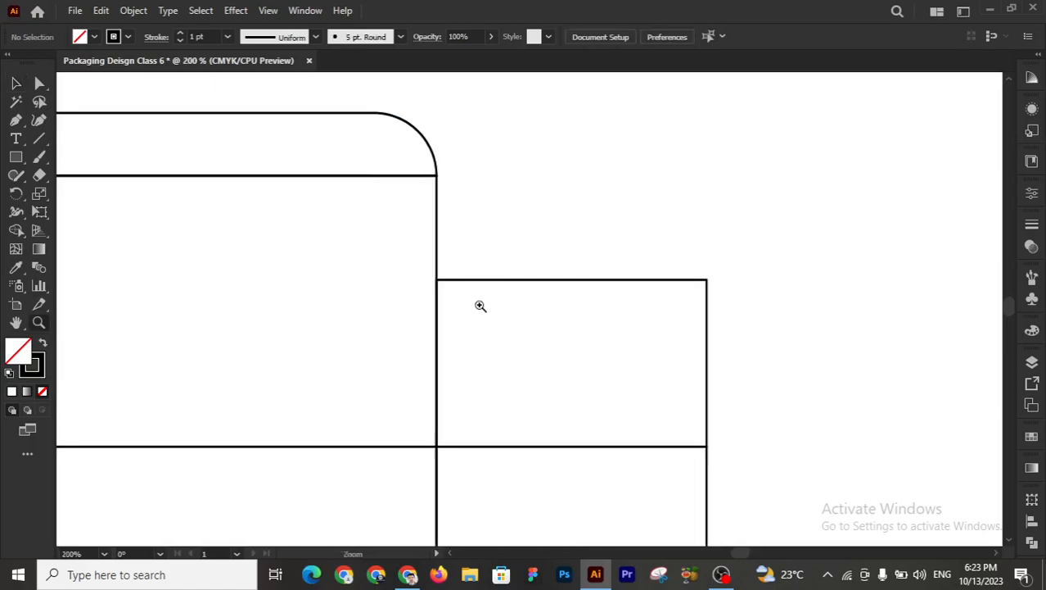
{"action": "left_click", "coordinate": [572, 360]}
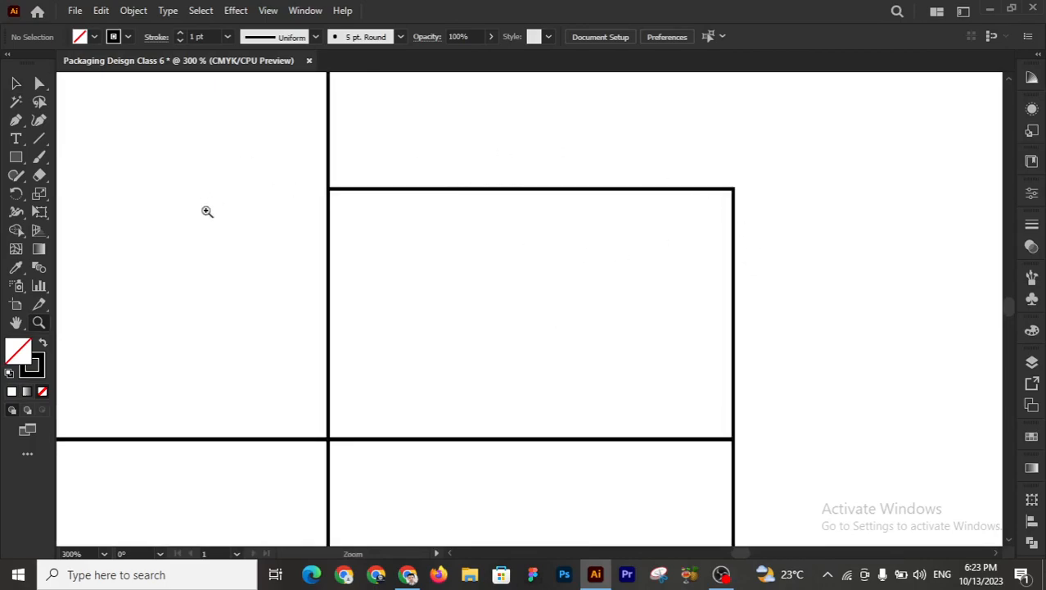
{"action": "left_click_drag", "start_coordinate": [657, 316], "coordinate": [430, 311]}
{"action": "key", "text": "m"}
{"action": "left_click_drag", "start_coordinate": [650, 260], "coordinate": [651, 262]}
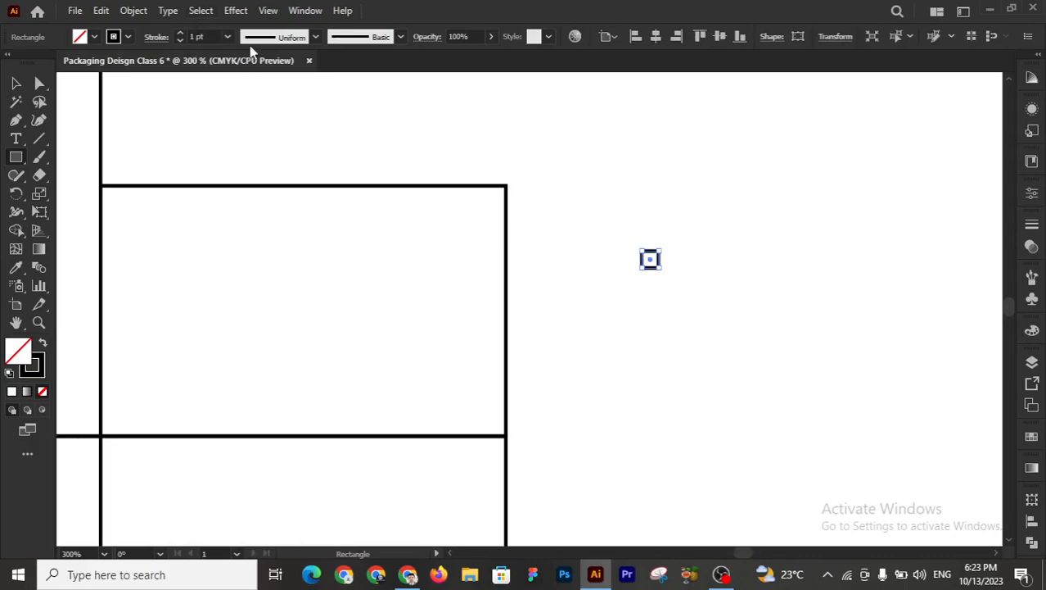
{"action": "left_click", "coordinate": [227, 36]}
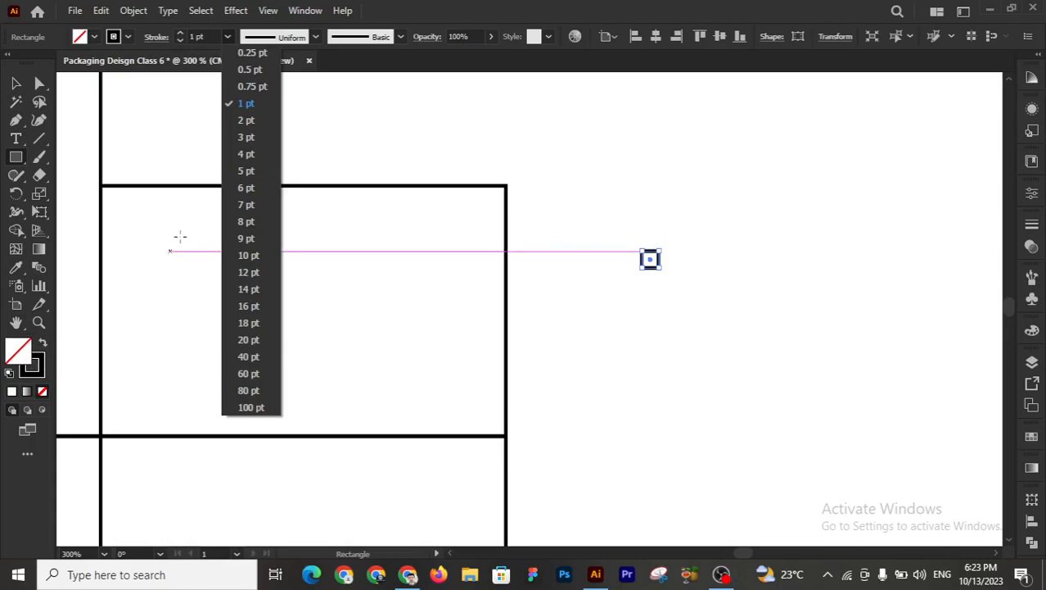
{"action": "left_click", "coordinate": [250, 54]}
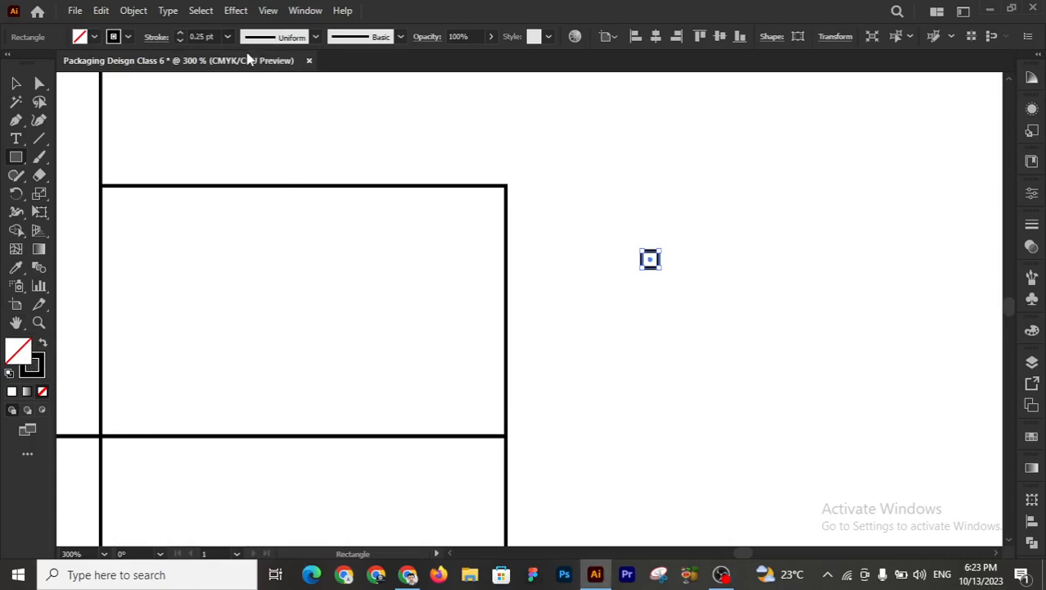
- Align the small square to the side flap's right and bottom edges, using the flap as the key object
{"action": "key", "text": "v"}
{"action": "left_click", "coordinate": [721, 221]}
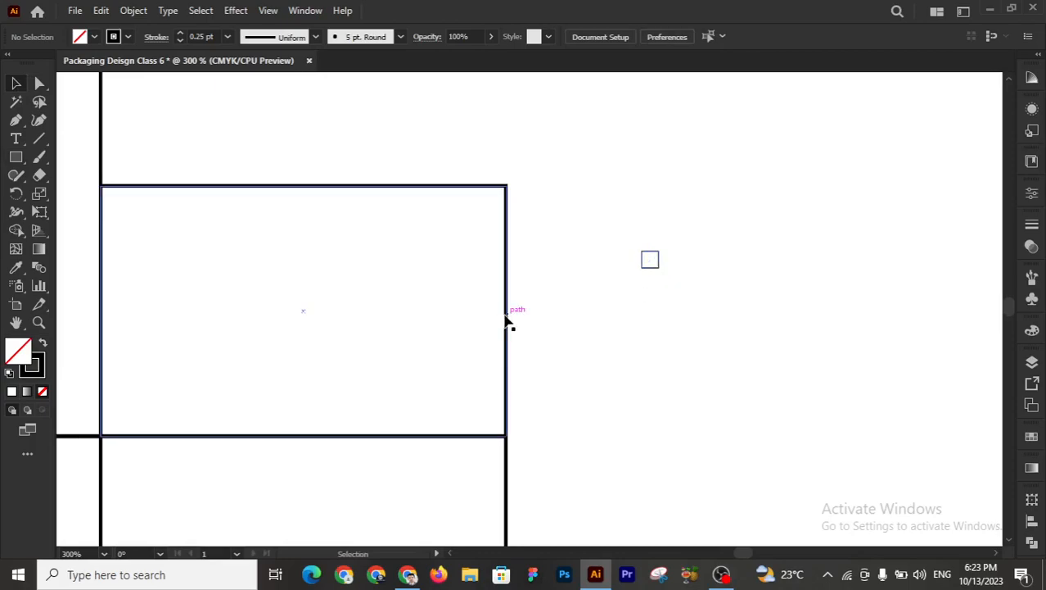
{"action": "left_click", "coordinate": [651, 268], "text": "shift"}
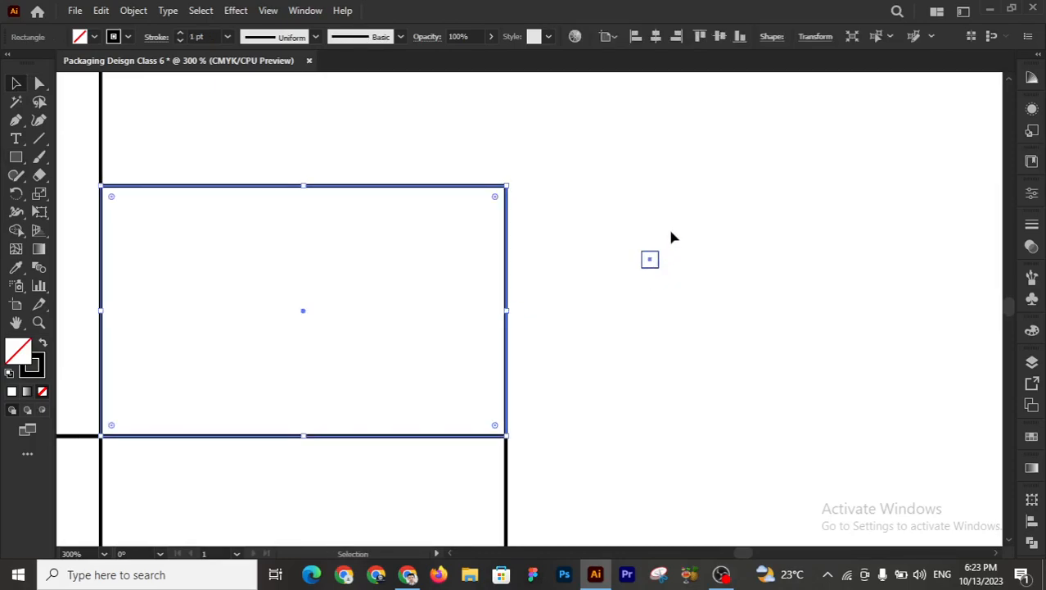
{"action": "left_click", "coordinate": [637, 229]}
{"action": "left_click_drag", "start_coordinate": [696, 305], "coordinate": [696, 305]}
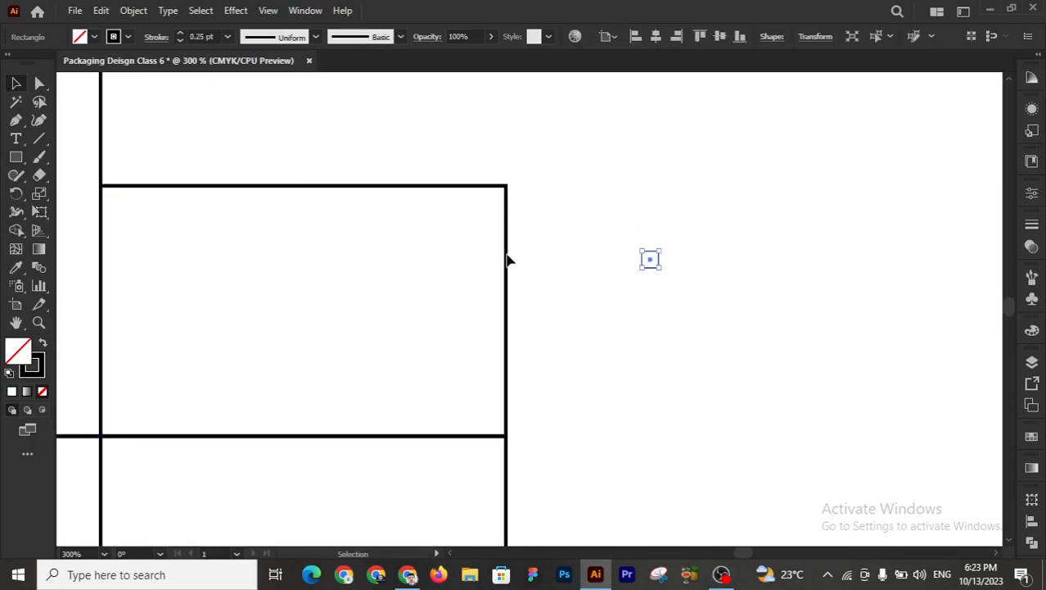
{"action": "left_click", "coordinate": [508, 318], "text": "shift"}
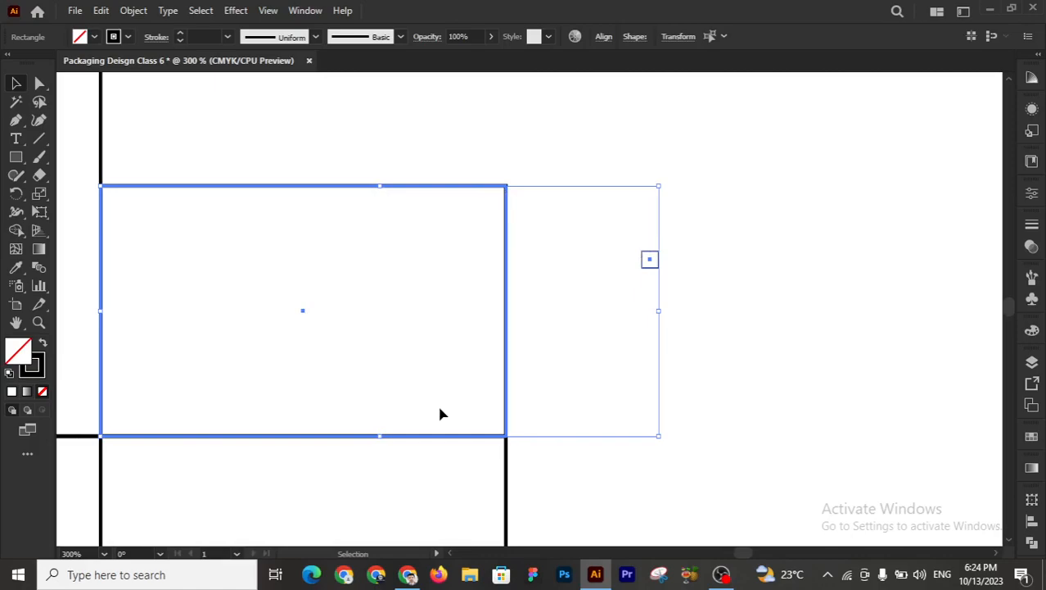
{"action": "left_click", "coordinate": [755, 303]}
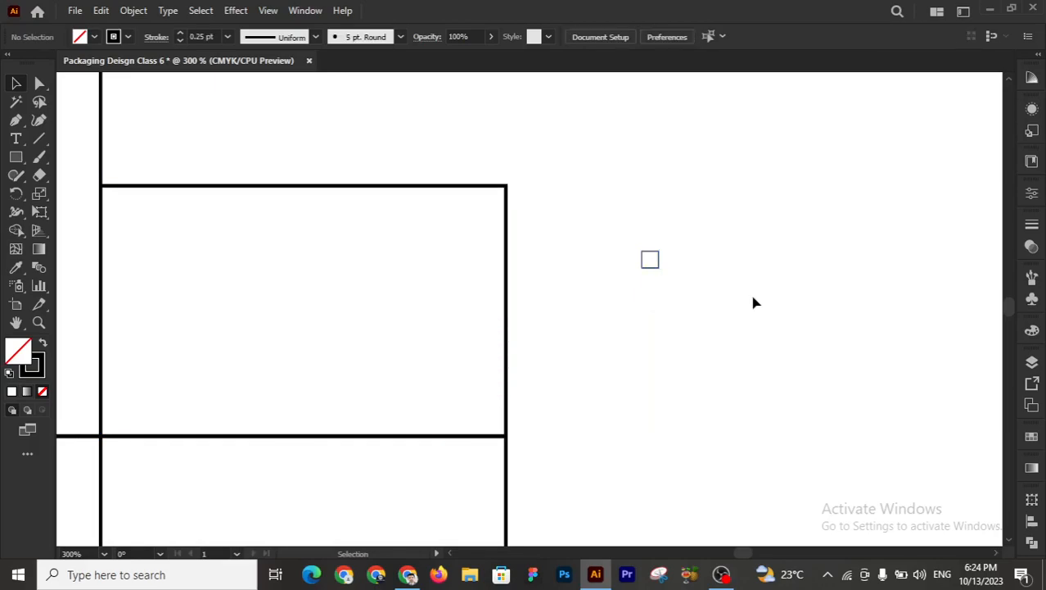
{"action": "left_click_drag", "start_coordinate": [433, 133], "coordinate": [745, 395]}
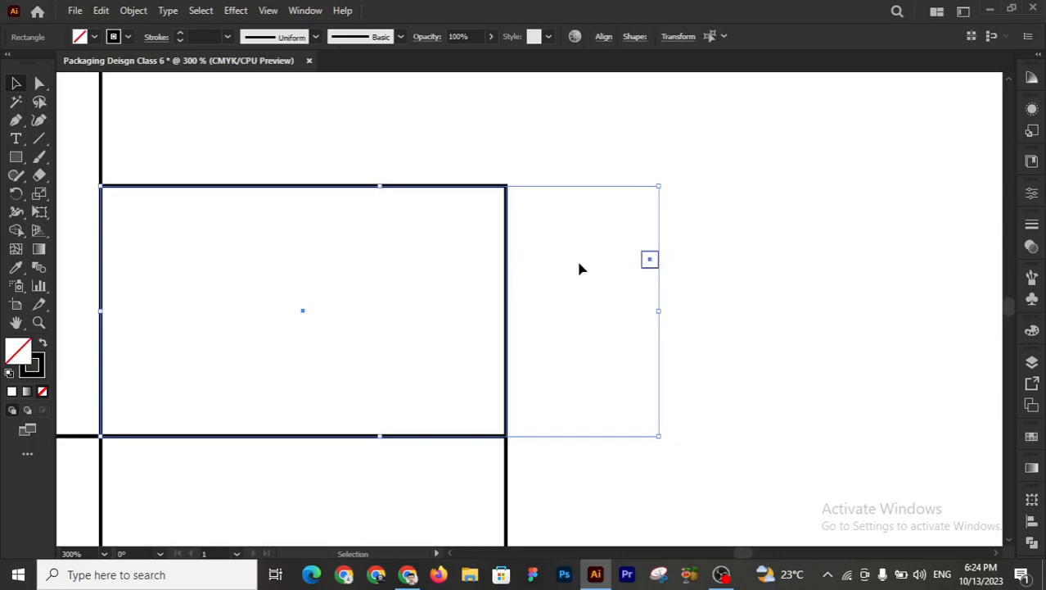
{"action": "left_click", "coordinate": [505, 278]}
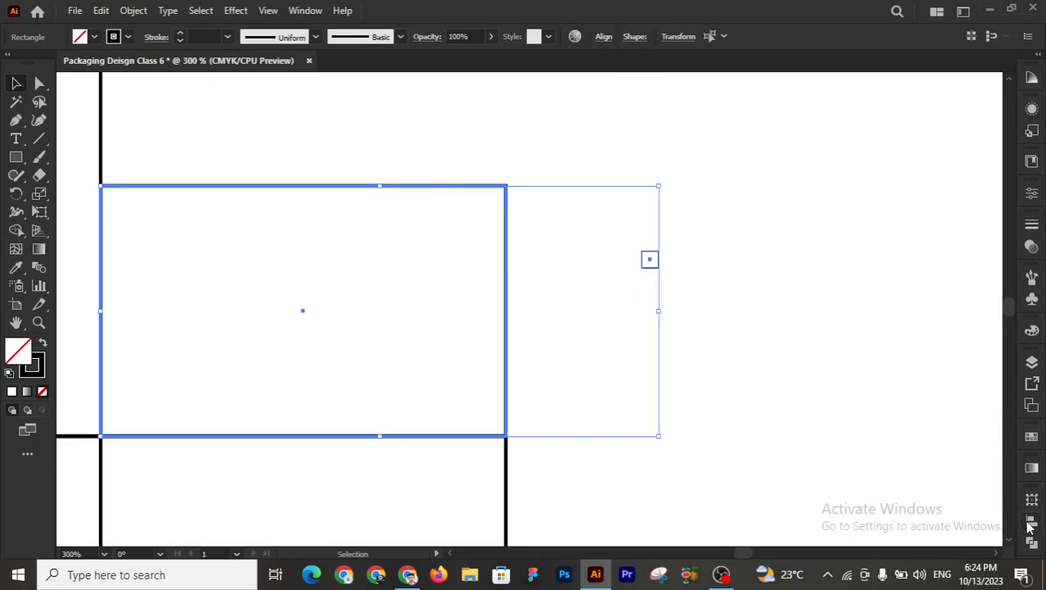
{"action": "left_click", "coordinate": [600, 36]}
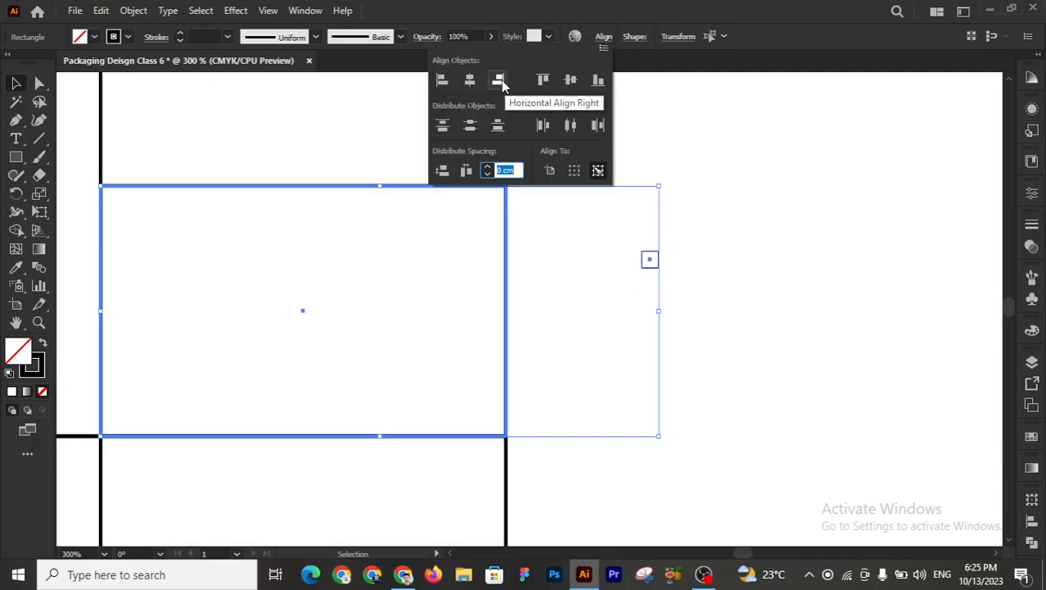
{"action": "left_click", "coordinate": [499, 79]}
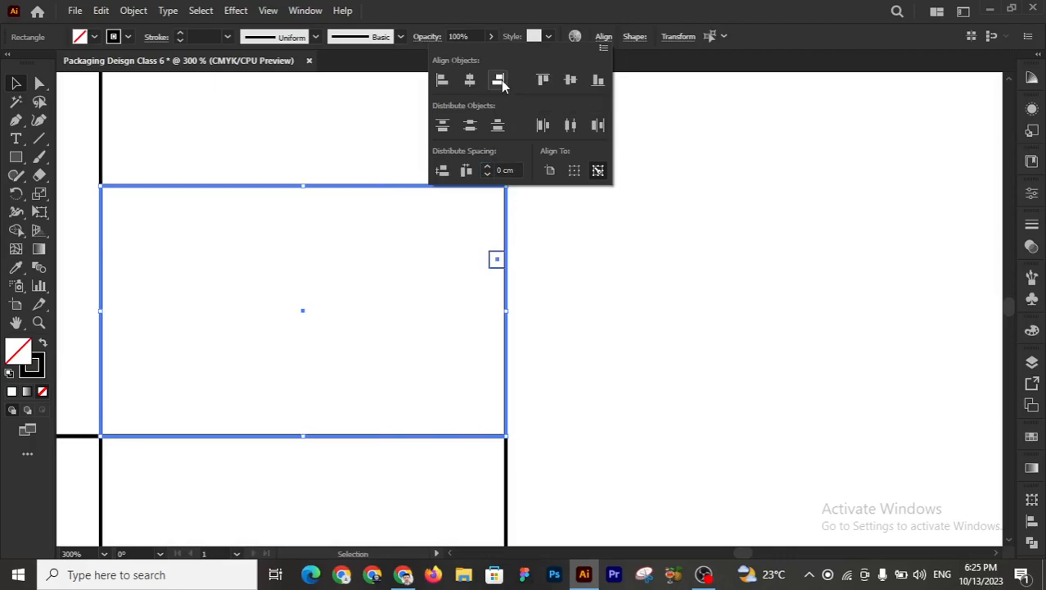
{"action": "left_click", "coordinate": [599, 81]}
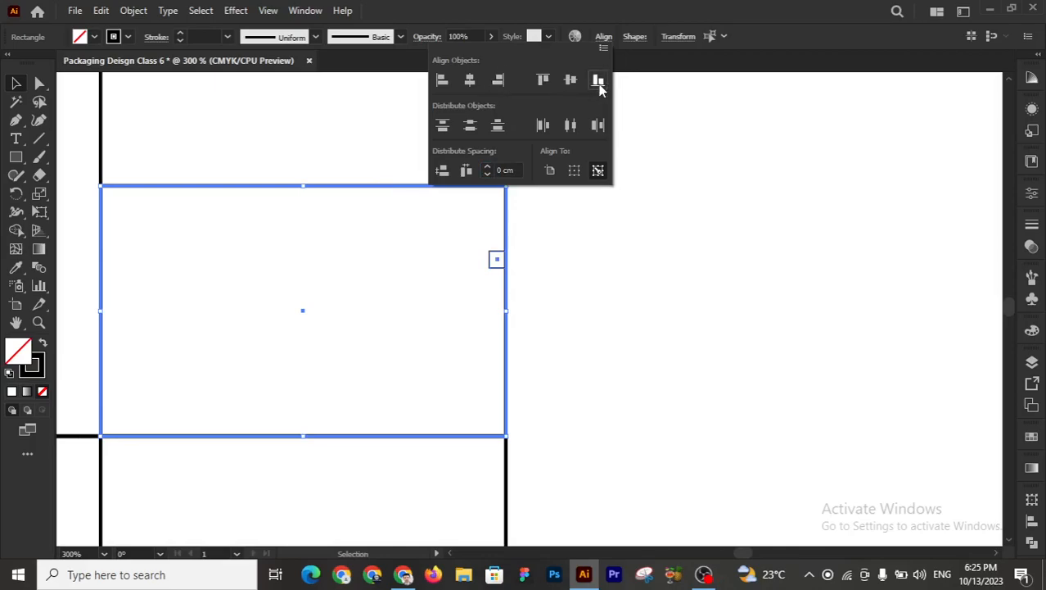
{"action": "left_click", "coordinate": [614, 272]}
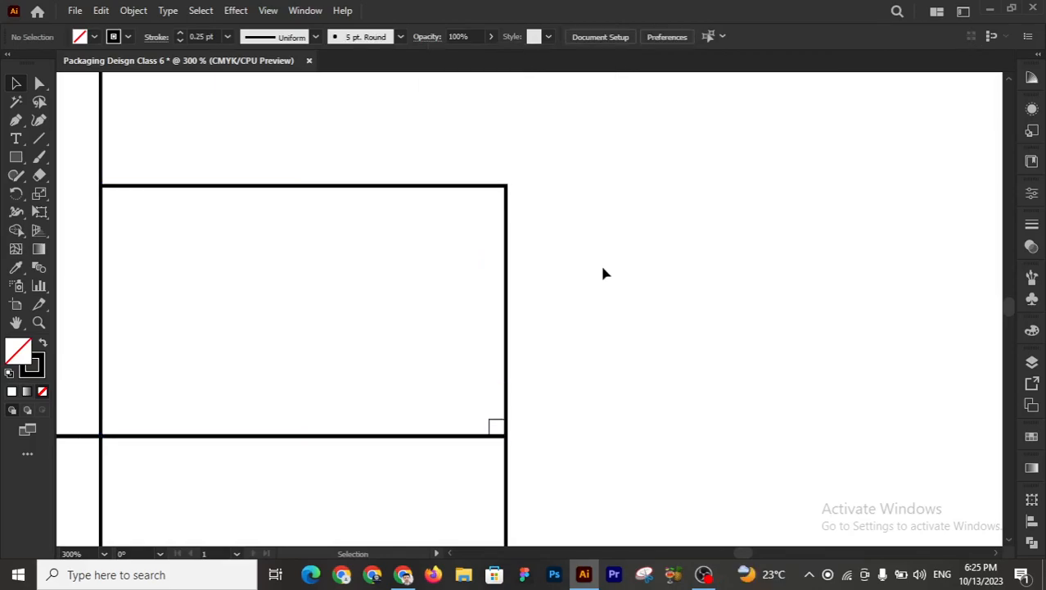
{"action": "key", "text": "z"}
{"action": "left_click", "coordinate": [426, 367]}
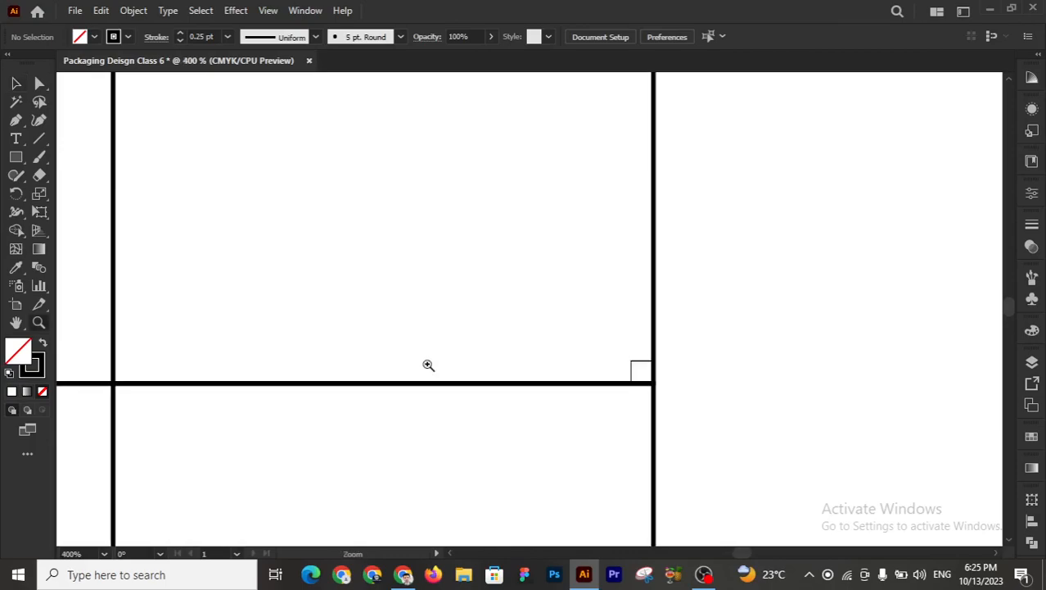
{"action": "left_click", "coordinate": [509, 301]}
{"action": "scroll", "coordinate": [184, 222], "scroll_direction": "down", "scroll_amount": 1}
{"action": "left_click_drag", "start_coordinate": [231, 248], "coordinate": [423, 215]}
{"action": "left_click", "coordinate": [16, 83]}
{"action": "left_click_drag", "start_coordinate": [919, 362], "coordinate": [873, 335]}
{"action": "left_click", "coordinate": [825, 246]}
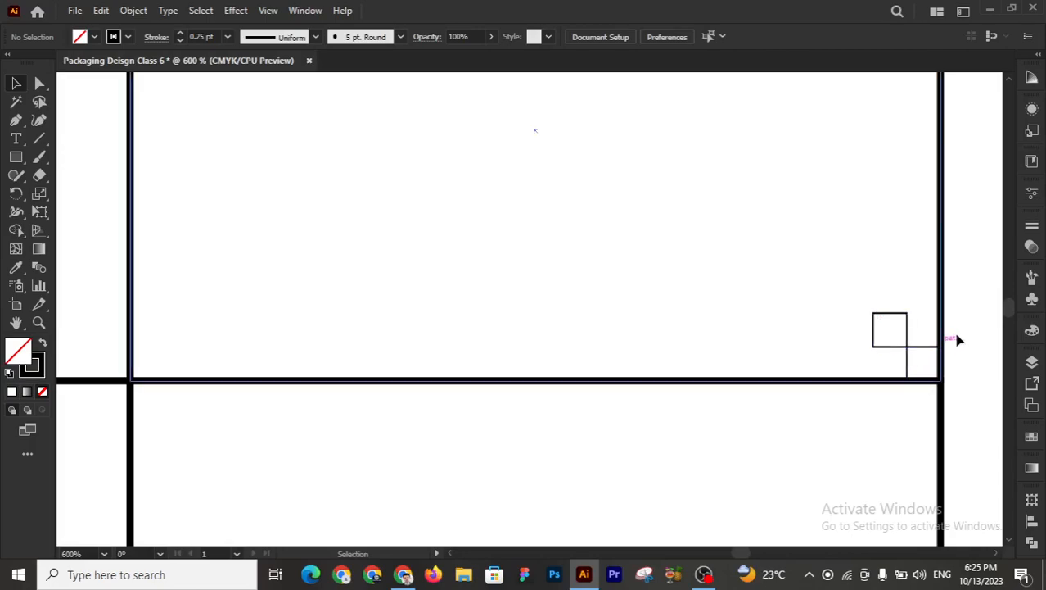
{"action": "key", "text": "ctrl+z"}
- Copy the corner square diagonally 0.17 cm up and to the left so the two squares touch corner to corner
{"action": "key", "text": "z"}
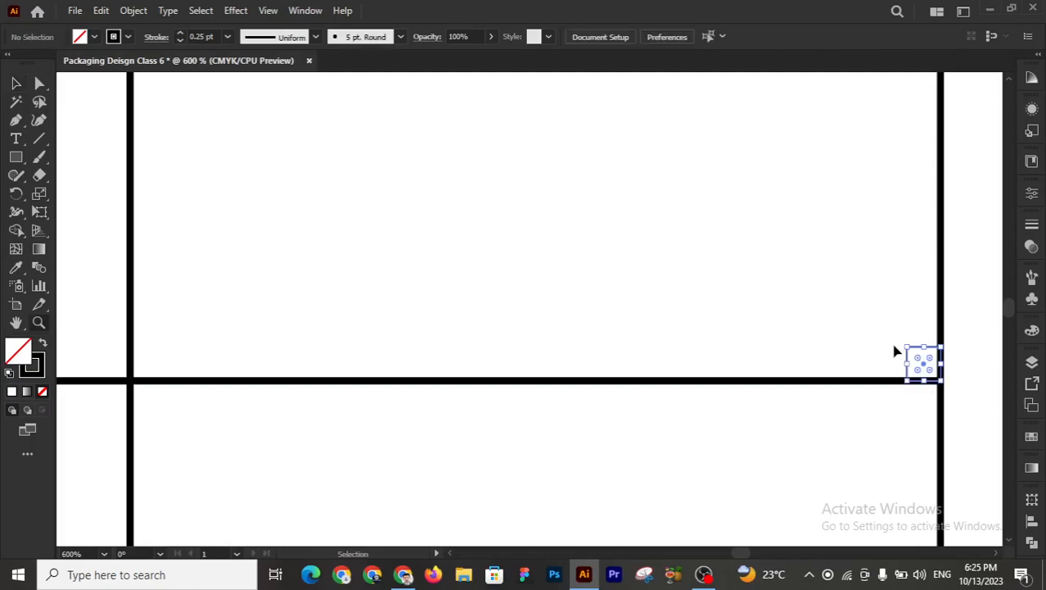
{"action": "left_click", "coordinate": [710, 295]}
{"action": "key", "text": "space"}
{"action": "left_click_drag", "start_coordinate": [323, 325], "coordinate": [513, 277]}
{"action": "key", "text": "v"}
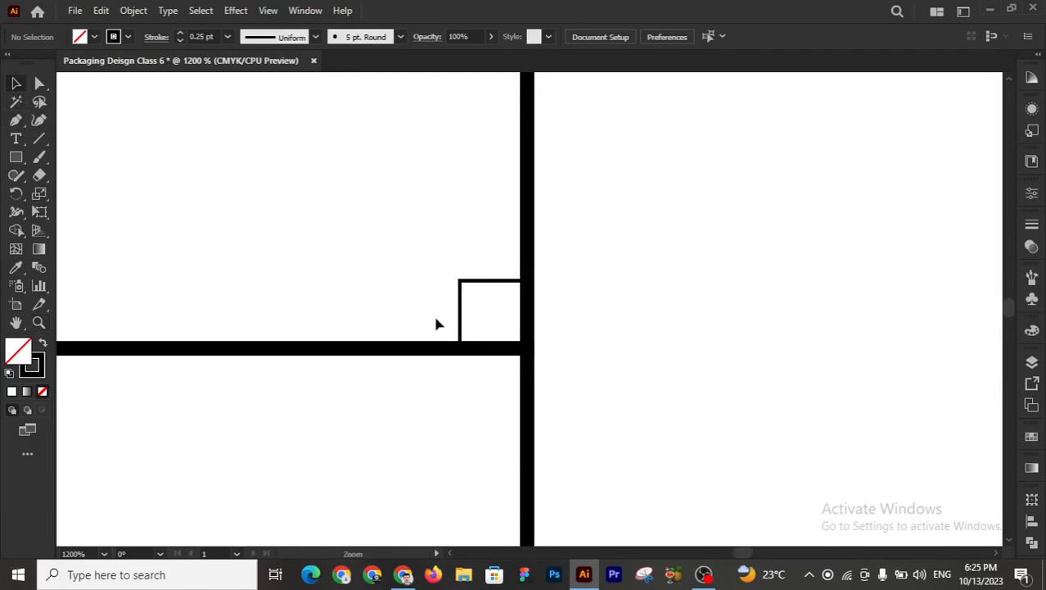
{"action": "left_click_drag", "start_coordinate": [464, 329], "coordinate": [398, 262]}
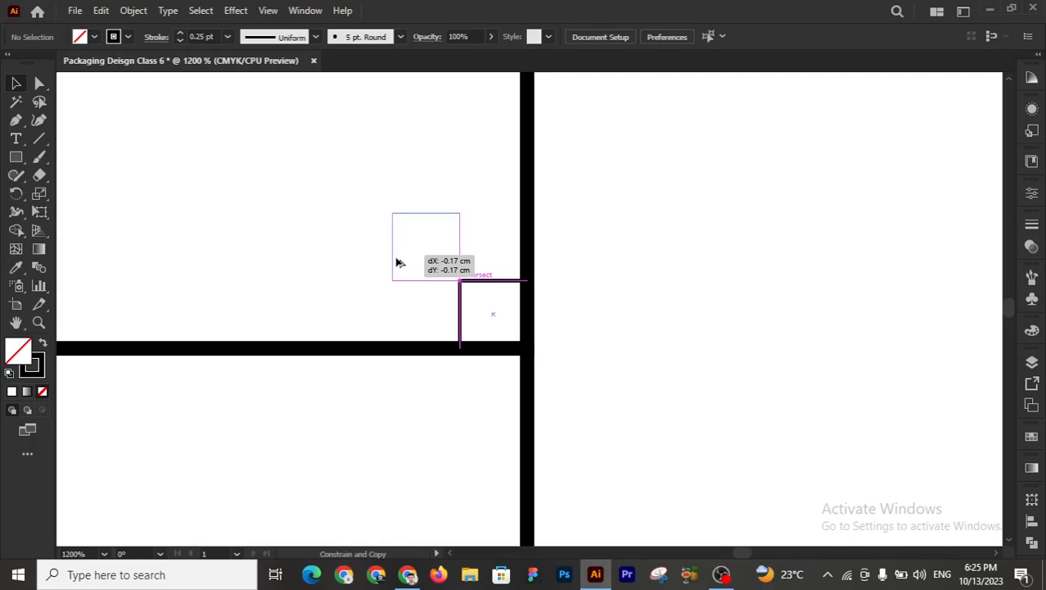
{"action": "left_click_drag", "start_coordinate": [399, 262], "coordinate": [432, 288]}
{"action": "left_click", "coordinate": [610, 336]}
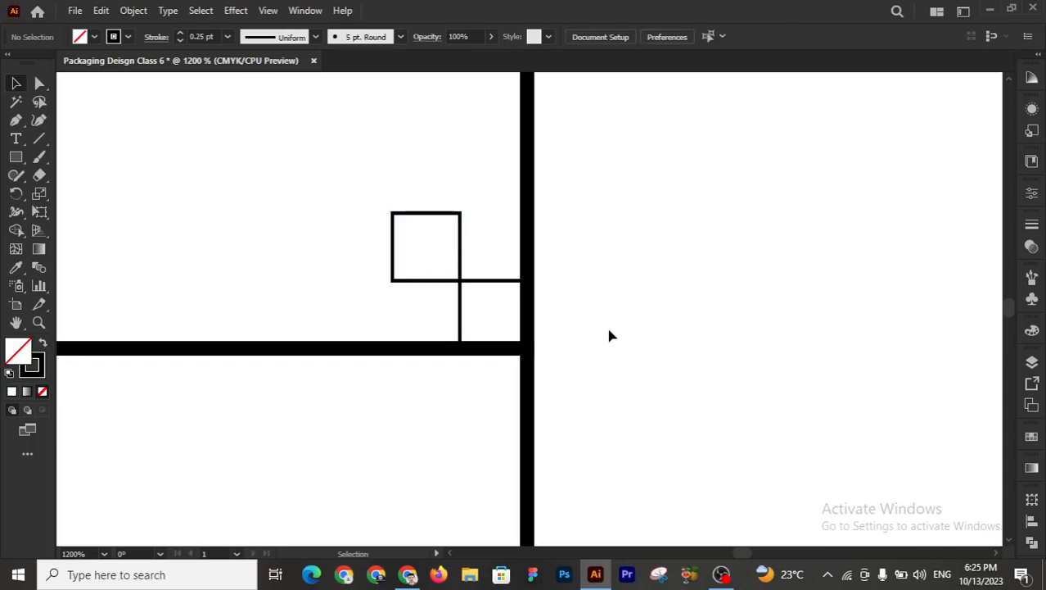
- Copy the bottom-right corner square horizontally into the side flap's bottom-left corner
{"action": "key", "text": "z"}
{"action": "key", "text": "ctrl+minus"}
{"action": "key", "text": "ctrl+minus"}
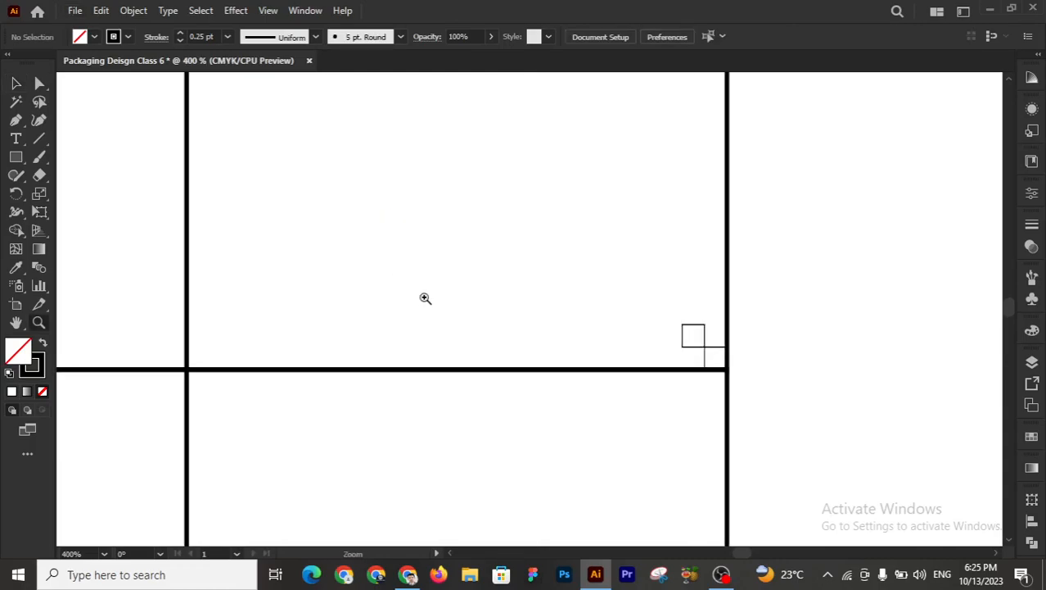
{"action": "key", "text": "v"}
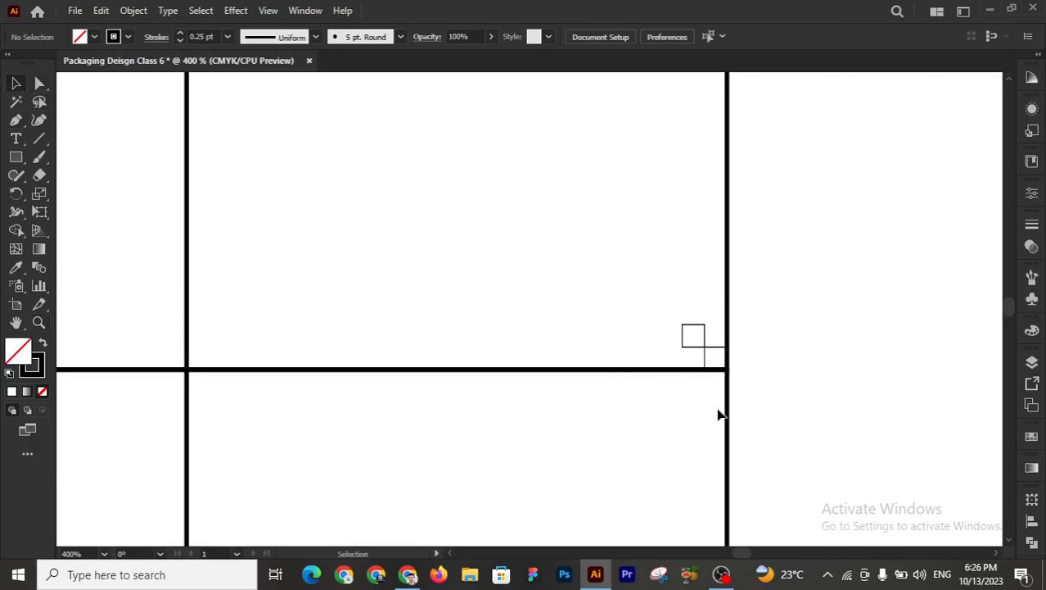
{"action": "left_click_drag", "start_coordinate": [704, 364], "coordinate": [192, 362]}
{"action": "left_click", "coordinate": [895, 327]}
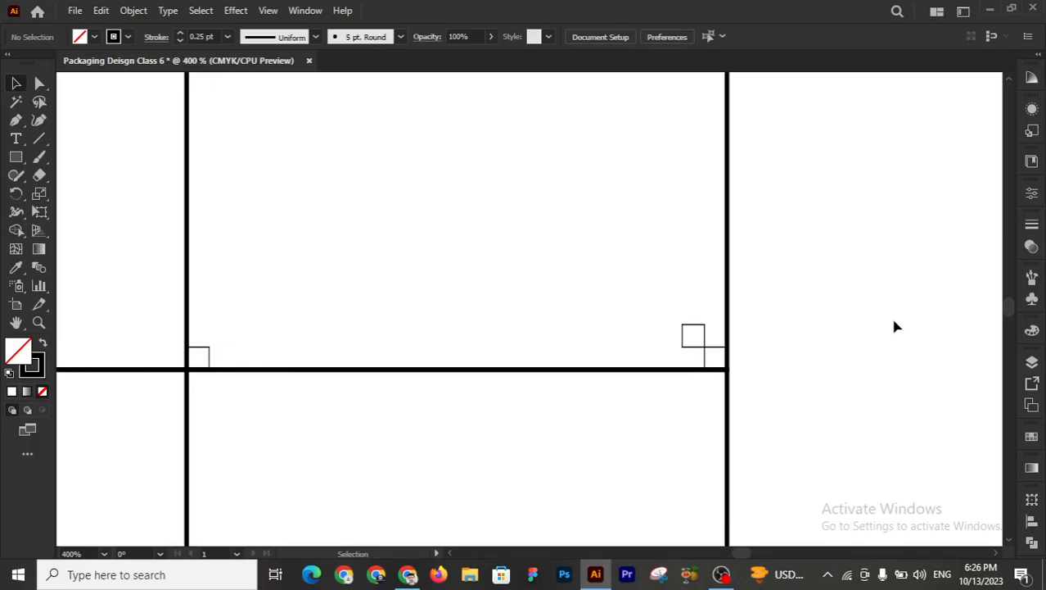
- Show the rulers and place horizontal guides along the top of the corner squares and along the top of the upper square
{"action": "key", "text": "a"}
{"action": "key", "text": "ctrl+r"}
{"action": "key", "text": "v"}
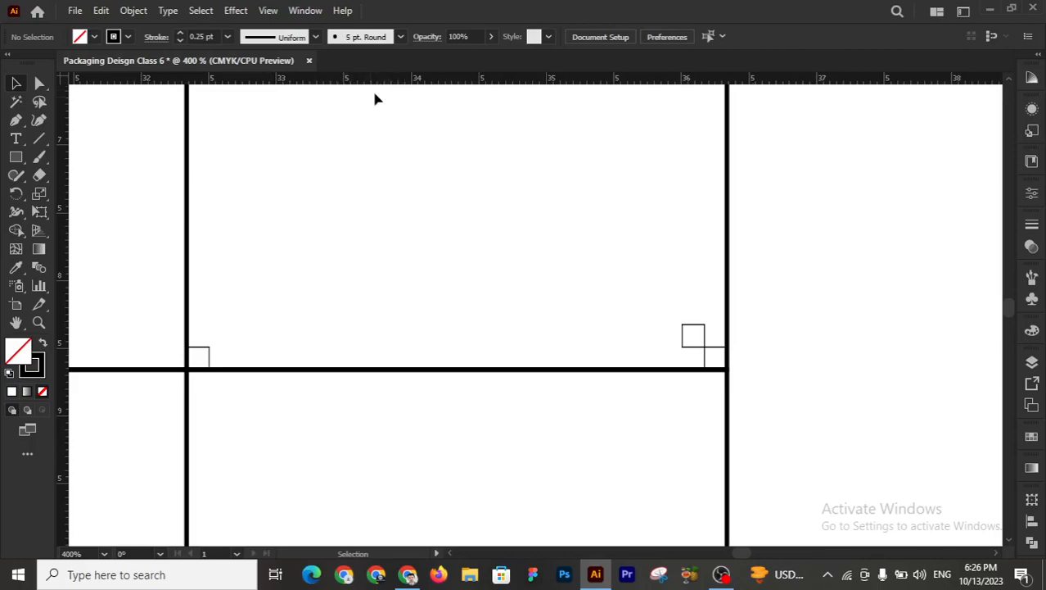
{"action": "left_click_drag", "start_coordinate": [381, 77], "coordinate": [397, 353]}
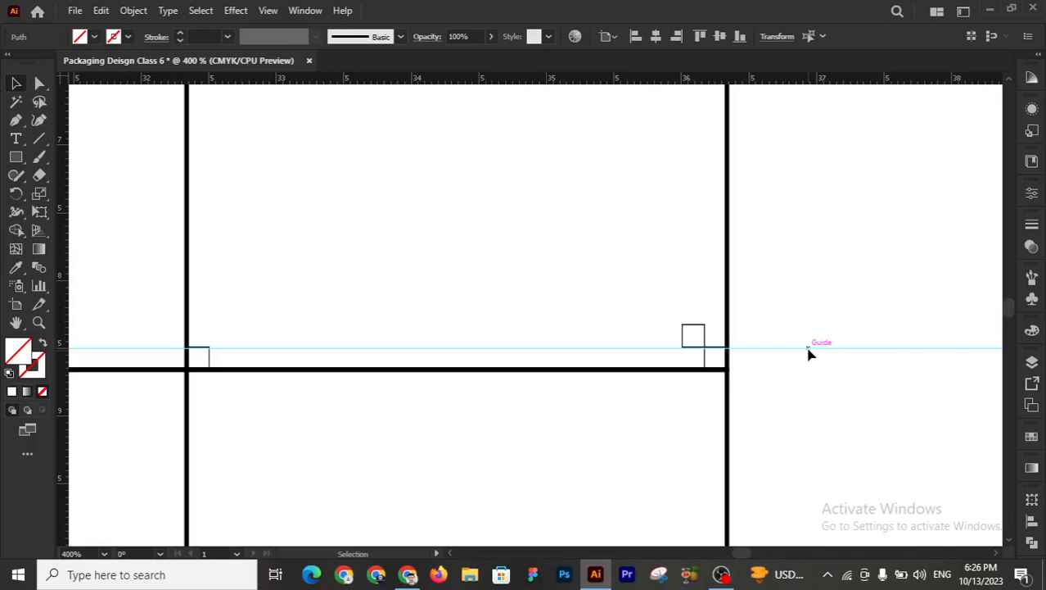
{"action": "left_click_drag", "start_coordinate": [809, 352], "coordinate": [803, 328]}
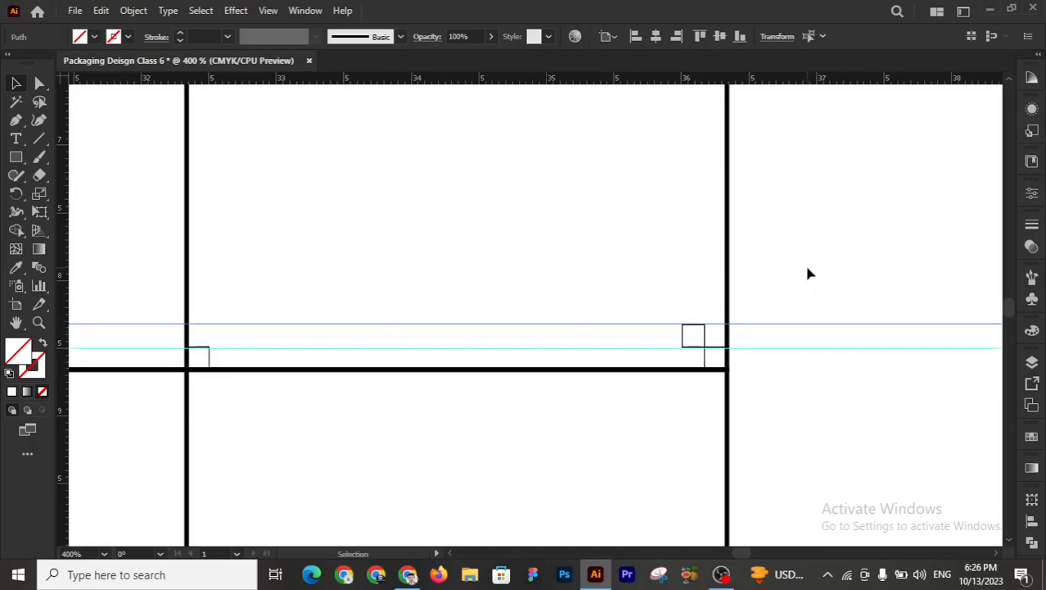
{"action": "left_click", "coordinate": [808, 269]}
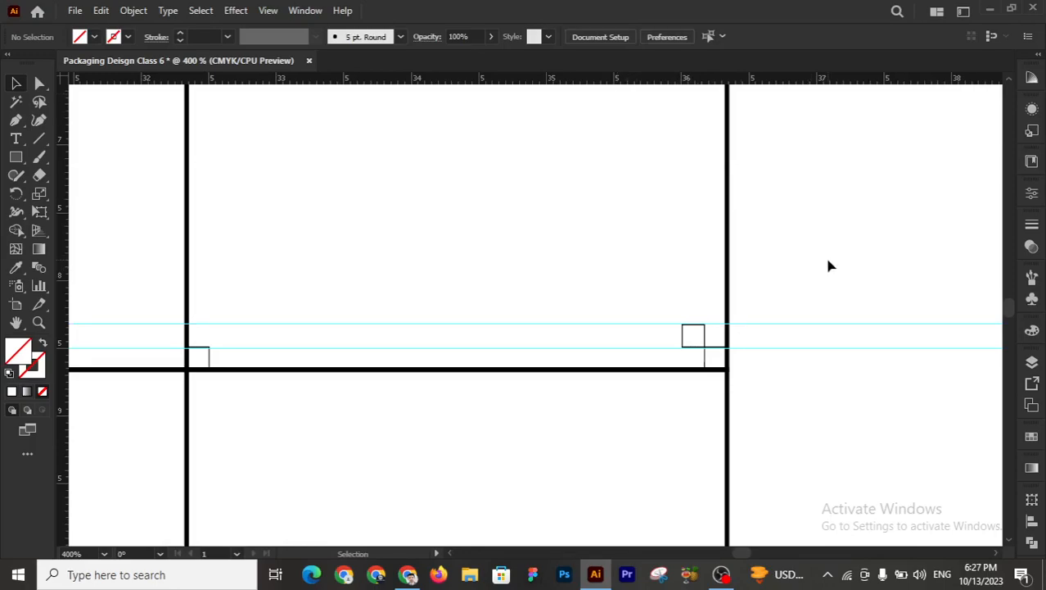
- Lock the two horizontal guides
{"action": "left_click_drag", "start_coordinate": [813, 259], "coordinate": [886, 439]}
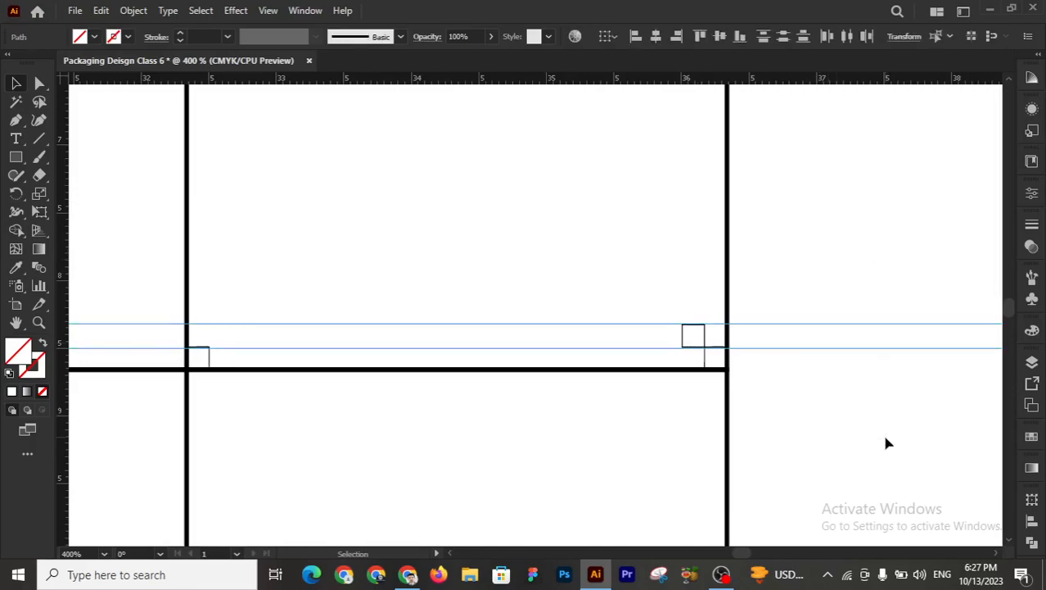
{"action": "left_click", "coordinate": [805, 270]}
{"action": "left_click_drag", "start_coordinate": [807, 275], "coordinate": [844, 399]}
{"action": "left_click", "coordinate": [840, 398]}
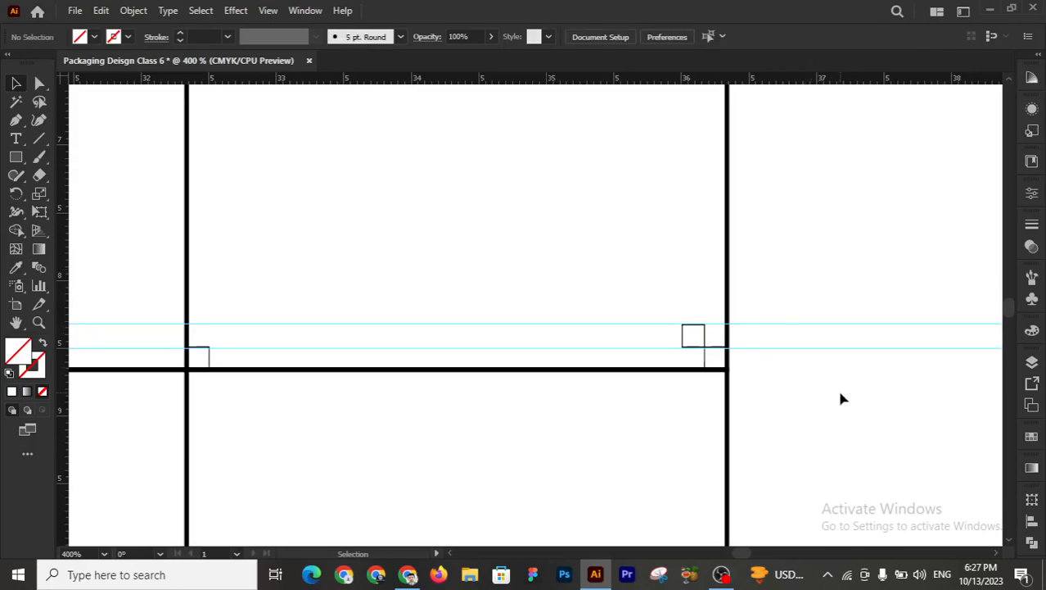
{"action": "right_click", "coordinate": [840, 398]}
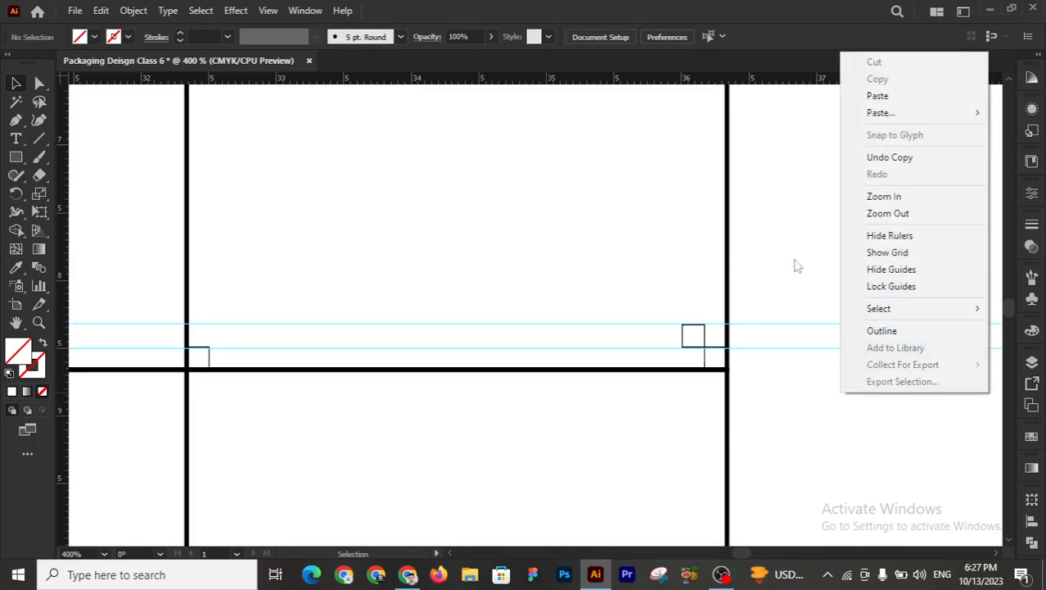
{"action": "left_click", "coordinate": [779, 396]}
{"action": "right_click", "coordinate": [781, 396]}
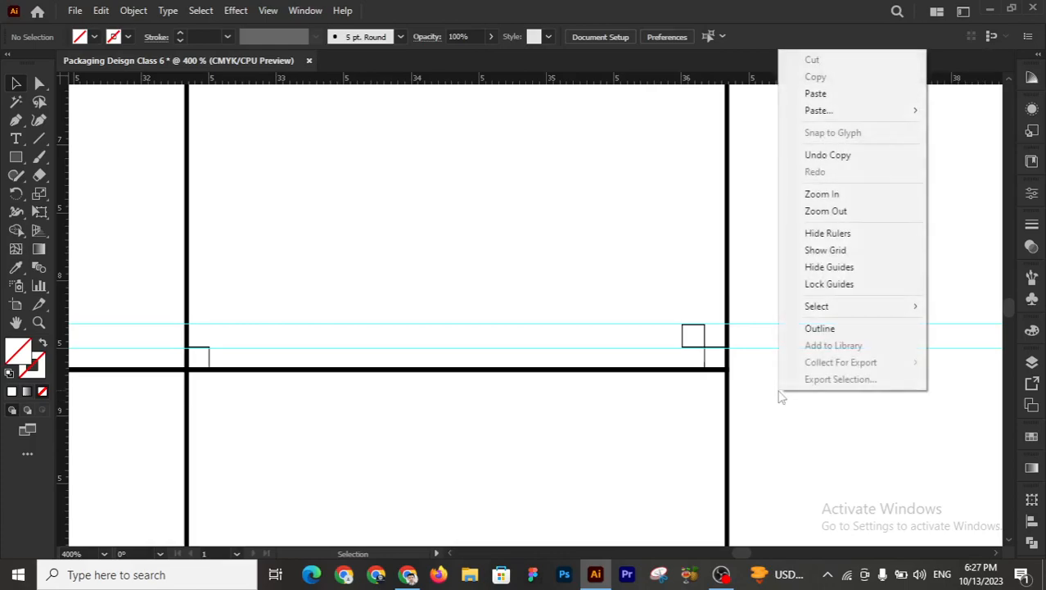
{"action": "left_click", "coordinate": [831, 284]}
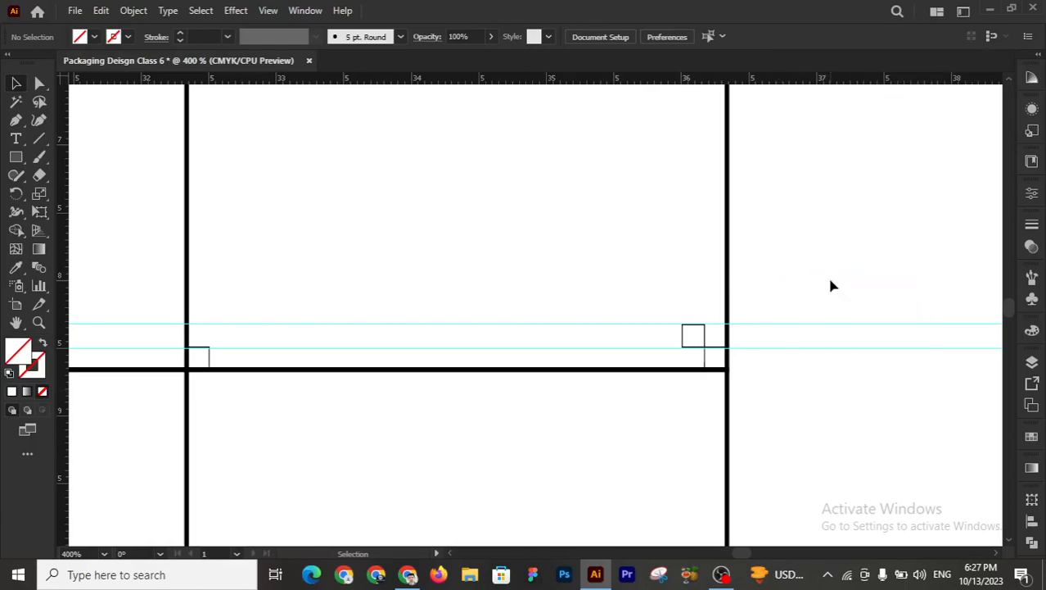
- Try to select the locked guides, and delete the three small helper squares from the side flap
{"action": "left_click_drag", "start_coordinate": [816, 231], "coordinate": [860, 426]}
{"action": "left_click_drag", "start_coordinate": [791, 249], "coordinate": [841, 417]}
{"action": "left_click_drag", "start_coordinate": [782, 207], "coordinate": [843, 420]}
{"action": "left_click_drag", "start_coordinate": [819, 278], "coordinate": [857, 402]}
{"action": "left_click_drag", "start_coordinate": [225, 333], "coordinate": [724, 367]}
{"action": "key", "text": "Delete"}
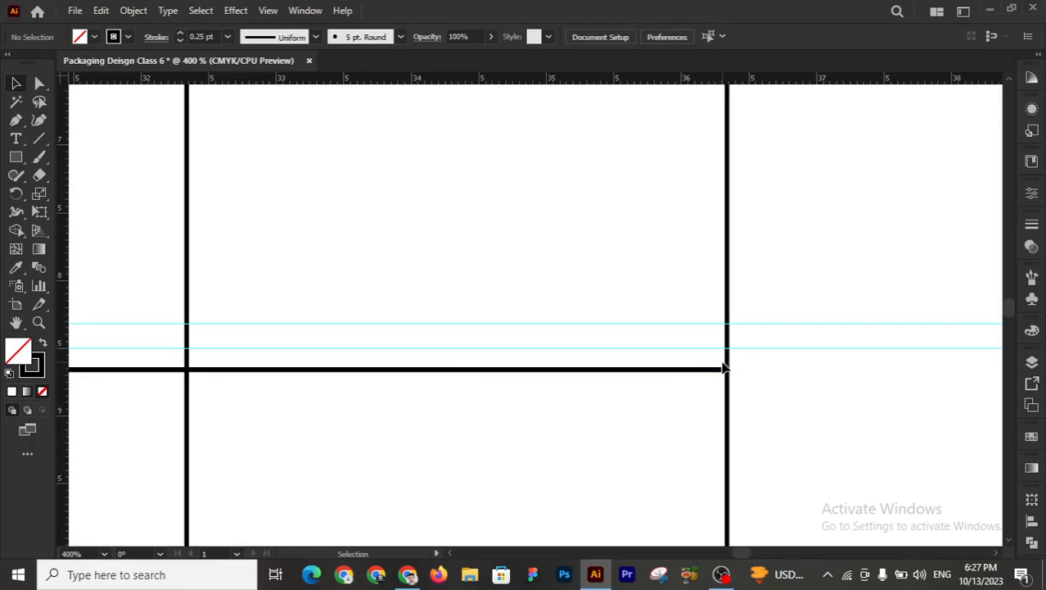
- Add anchor points to the side flap where its left edge crosses the lower guide and its right edge crosses both guides
{"action": "key", "text": "z"}
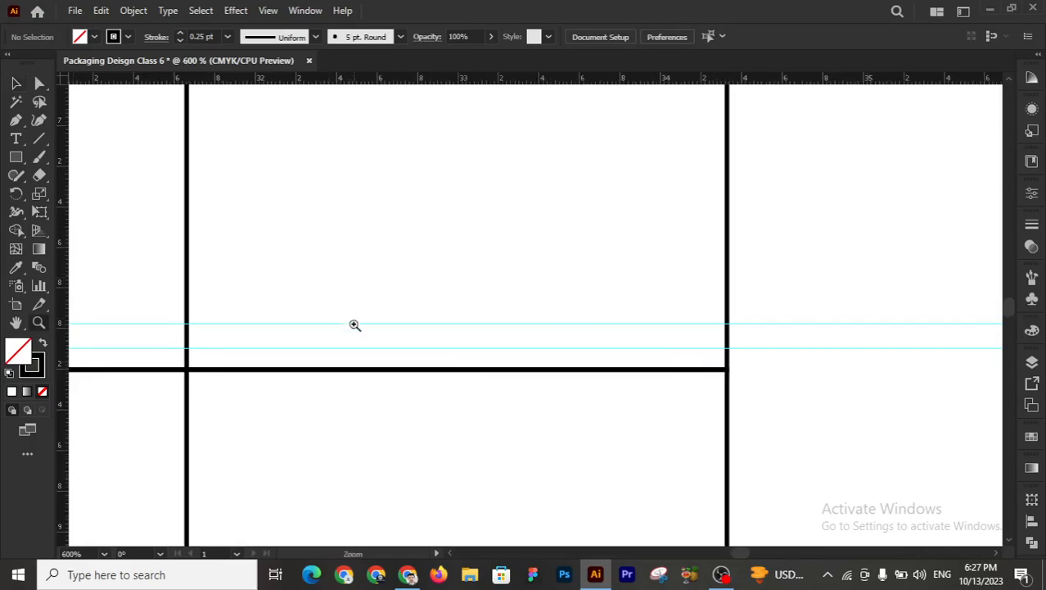
{"action": "left_click", "coordinate": [355, 325]}
{"action": "left_click_drag", "start_coordinate": [498, 420], "coordinate": [316, 341]}
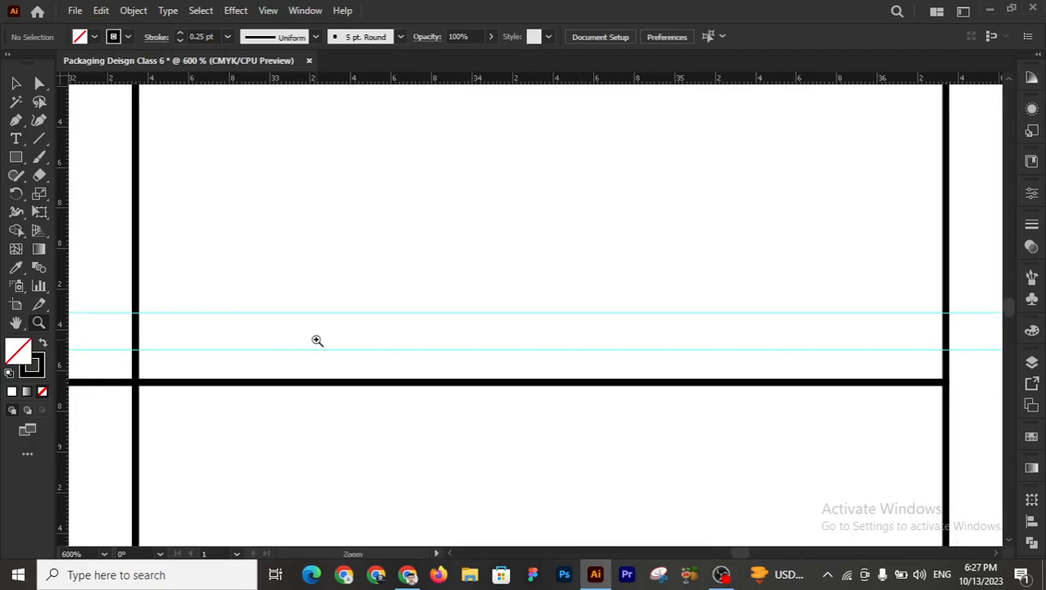
{"action": "left_click", "coordinate": [20, 125]}
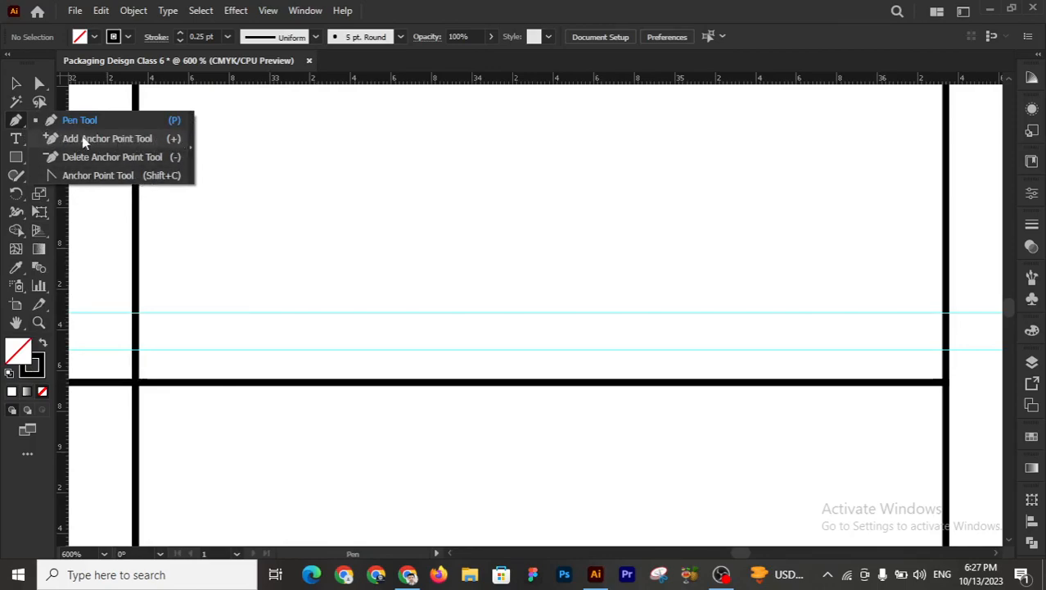
{"action": "left_click", "coordinate": [52, 139]}
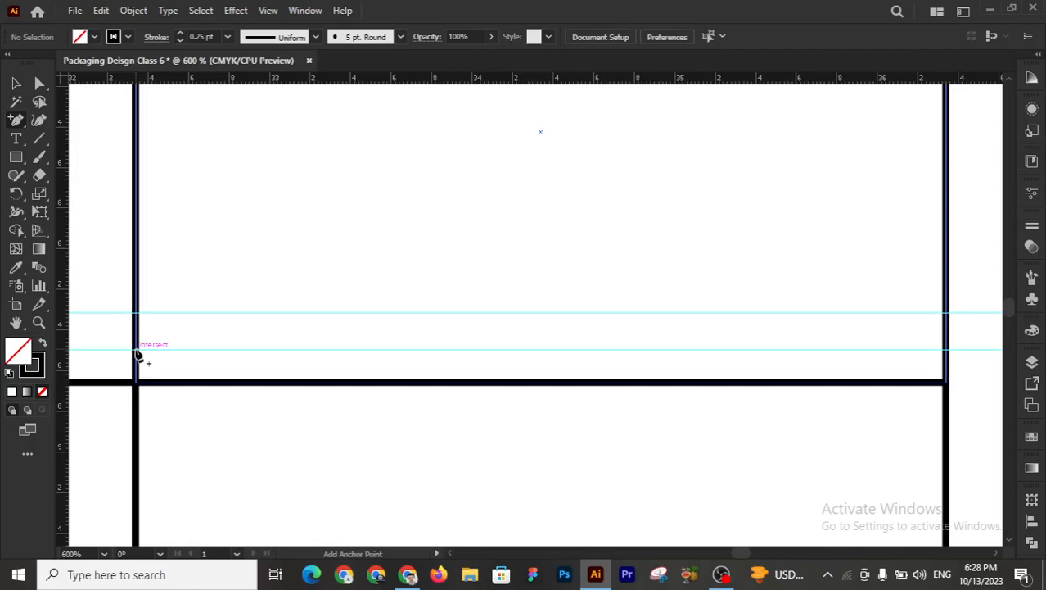
{"action": "left_click", "coordinate": [138, 352]}
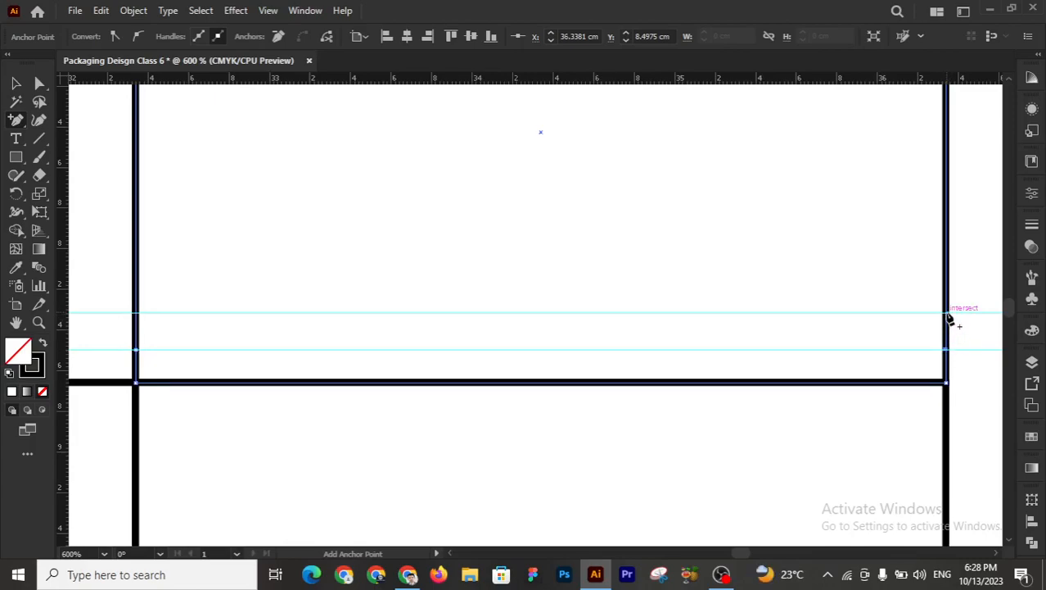
{"action": "left_click", "coordinate": [947, 313]}
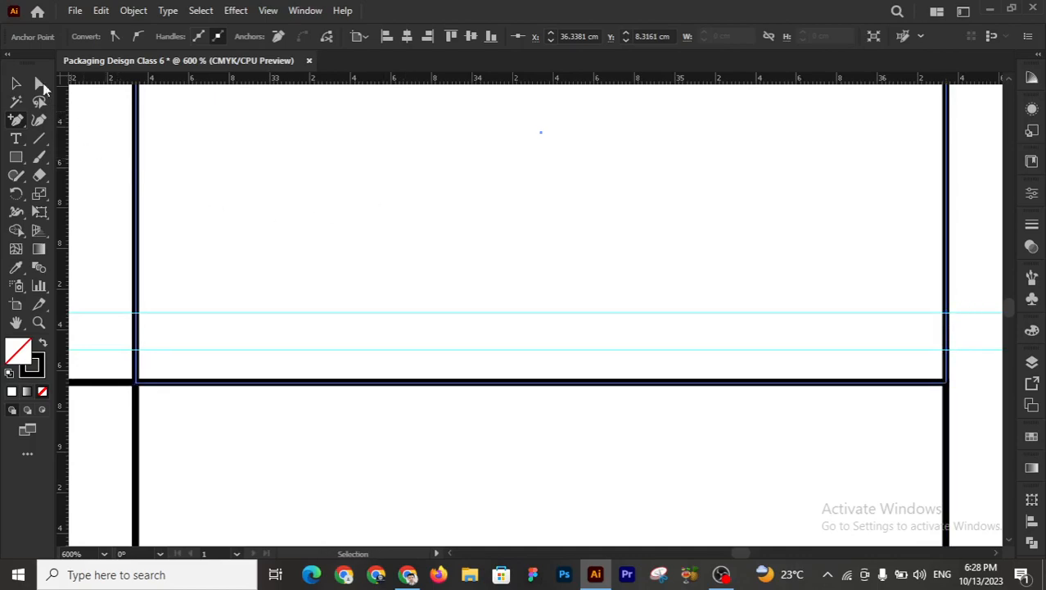
{"action": "key", "text": "a"}
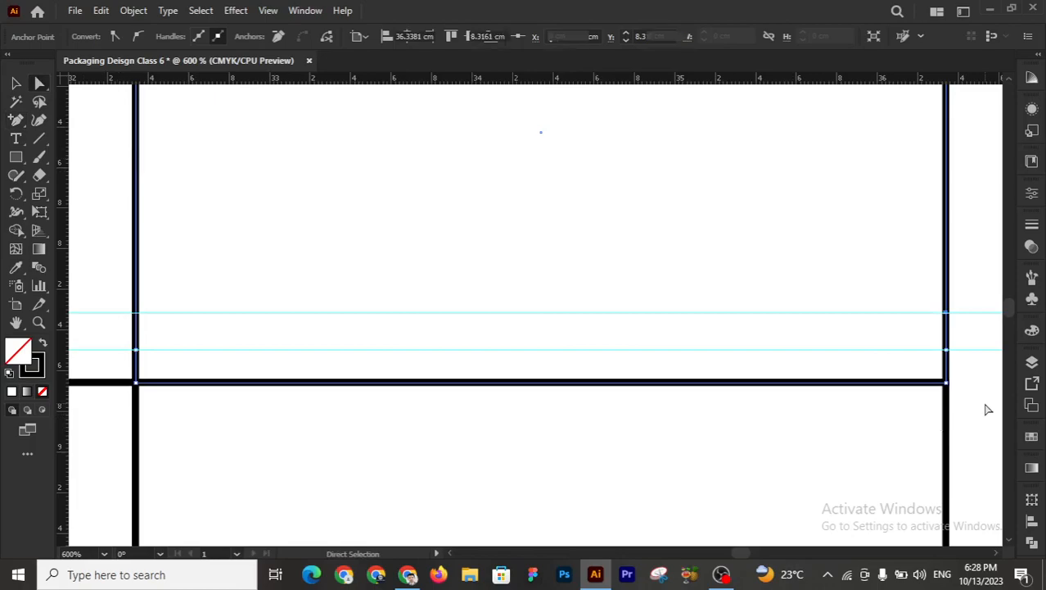
{"action": "left_click", "coordinate": [985, 406]}
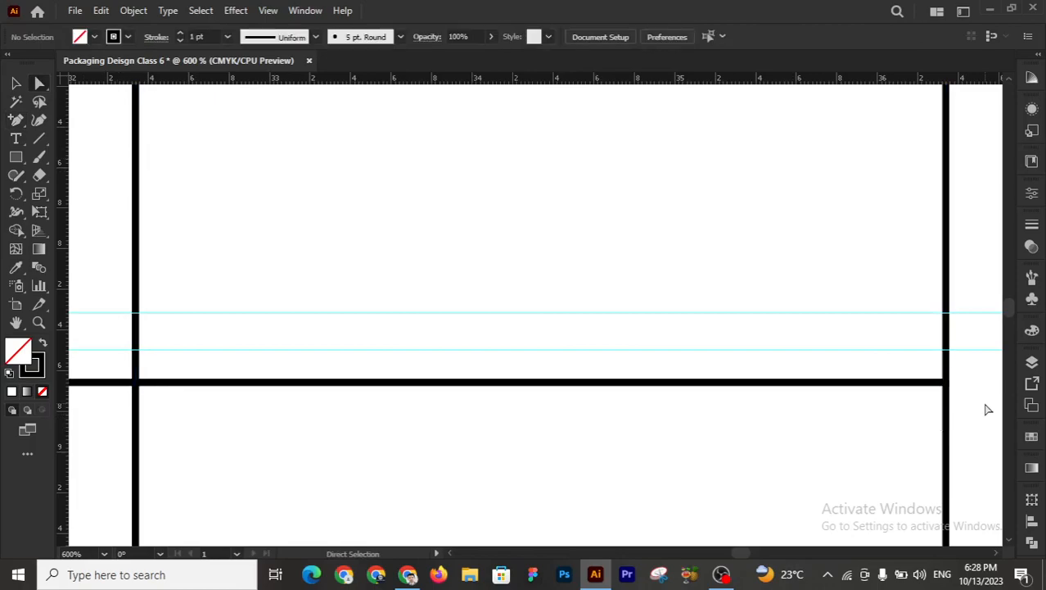
- Move the flap's left-edge anchor on the lower guide horizontally inward by about 0.14 cm
{"action": "left_click", "coordinate": [135, 351]}
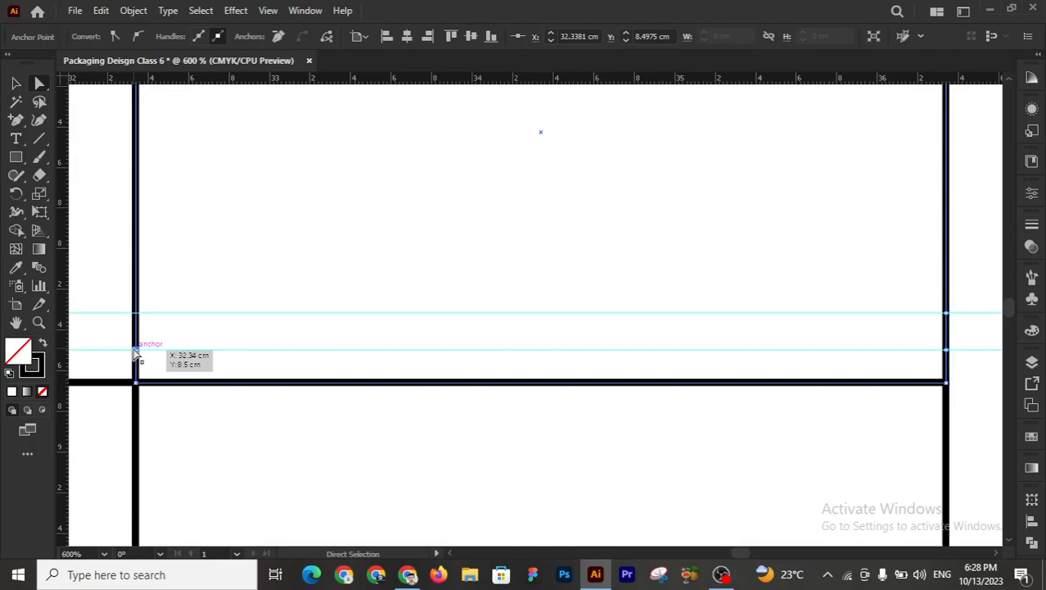
{"action": "key", "text": "z"}
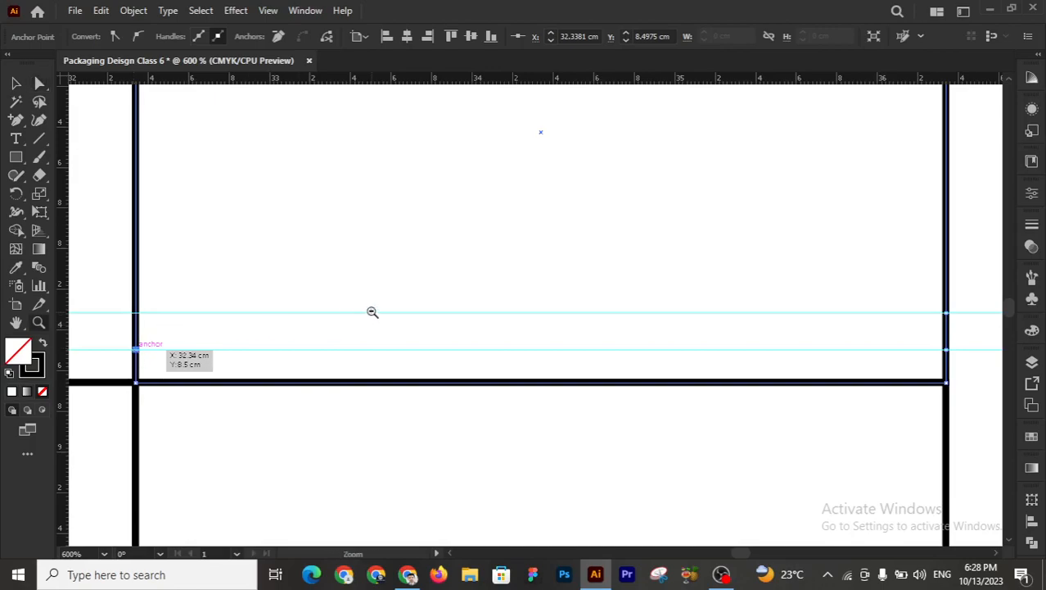
{"action": "left_click", "coordinate": [372, 311], "text": "alt"}
{"action": "left_click", "coordinate": [527, 316], "text": "alt"}
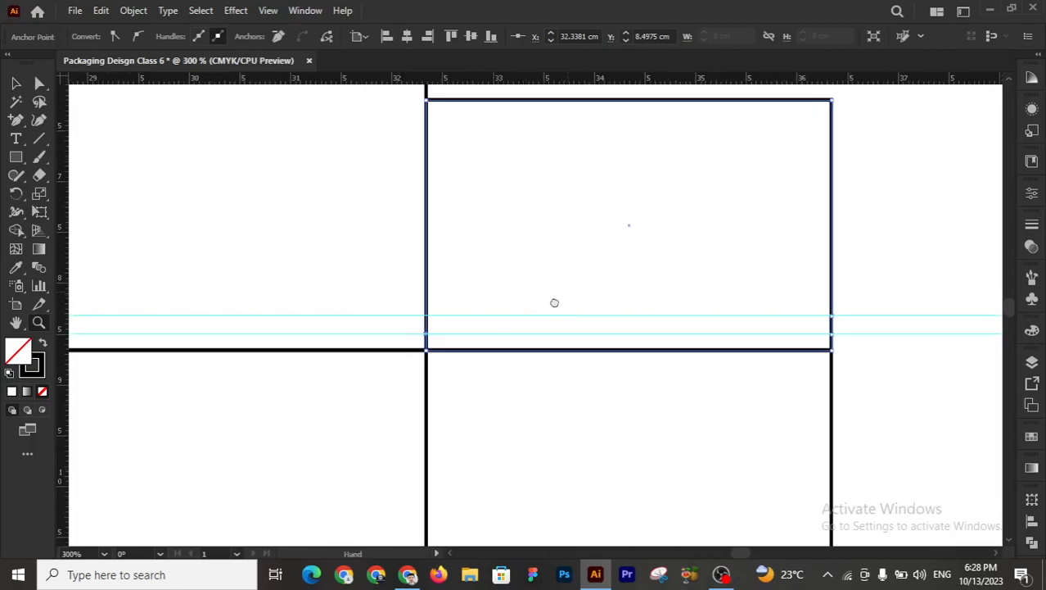
{"action": "left_click_drag", "start_coordinate": [553, 302], "coordinate": [482, 346]}
{"action": "left_click", "coordinate": [14, 83]}
{"action": "left_click", "coordinate": [369, 422]}
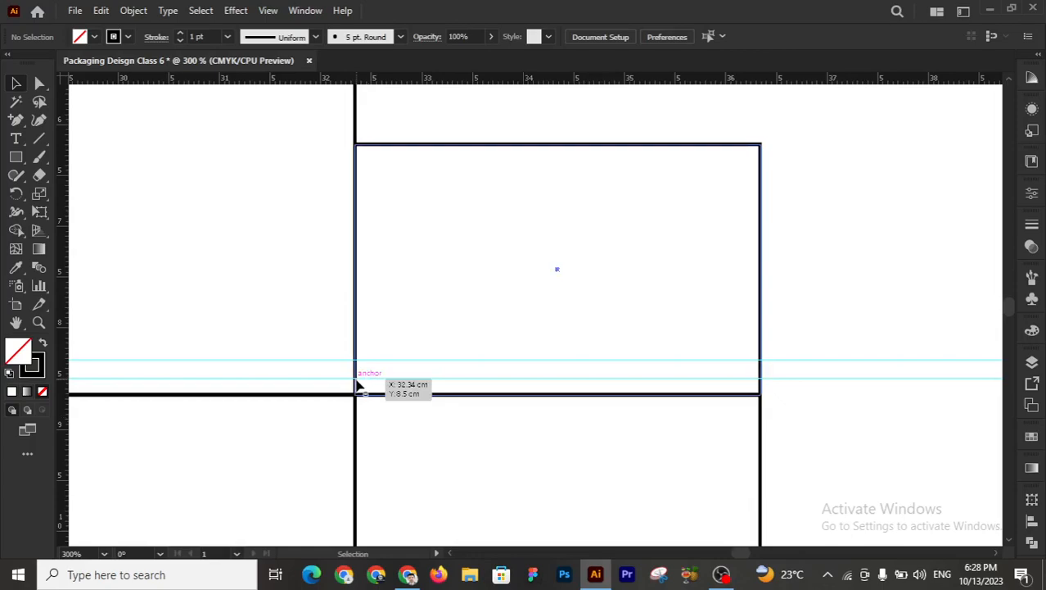
{"action": "left_click", "coordinate": [357, 384]}
{"action": "left_click", "coordinate": [817, 209]}
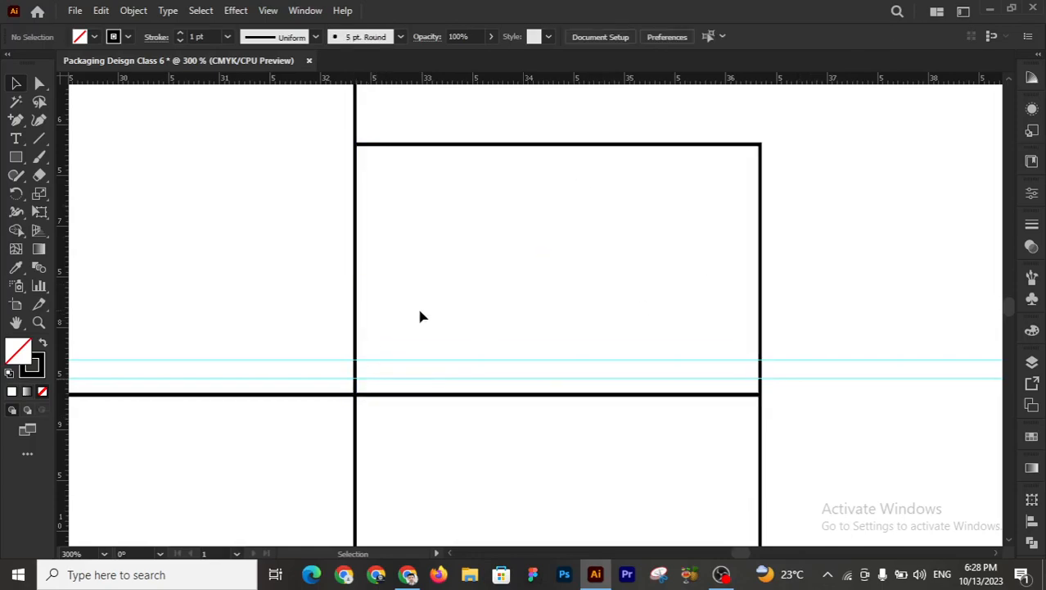
{"action": "left_click", "coordinate": [39, 84]}
{"action": "left_click", "coordinate": [357, 383]}
{"action": "left_click_drag", "start_coordinate": [358, 383], "coordinate": [360, 385]}
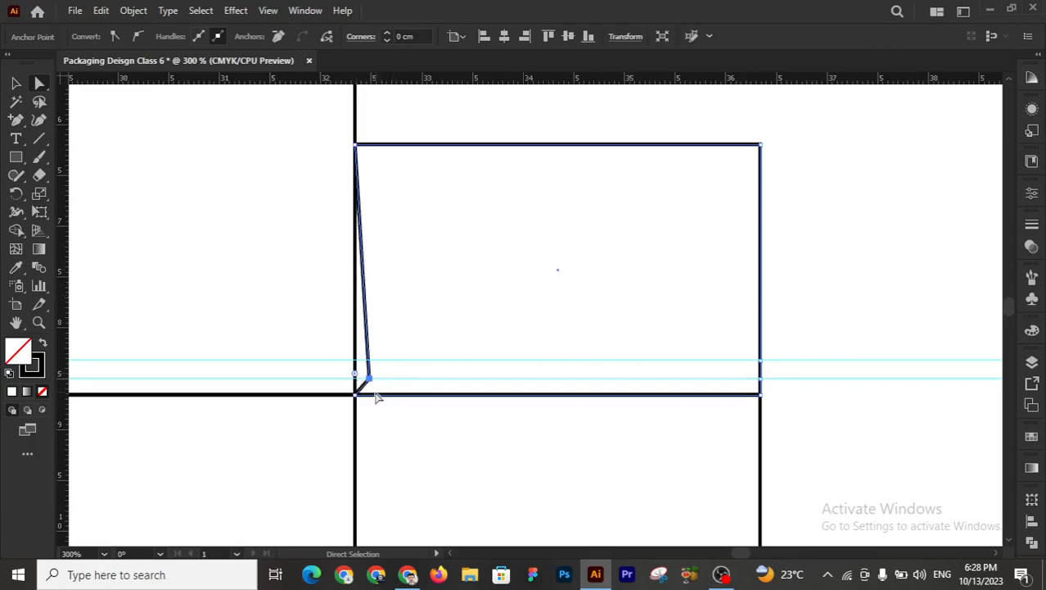
- Move the flap's top-left corner anchor horizontally inward by about 0.35 cm to slant the left edge
{"action": "left_click", "coordinate": [358, 146]}
{"action": "left_click", "coordinate": [356, 146]}
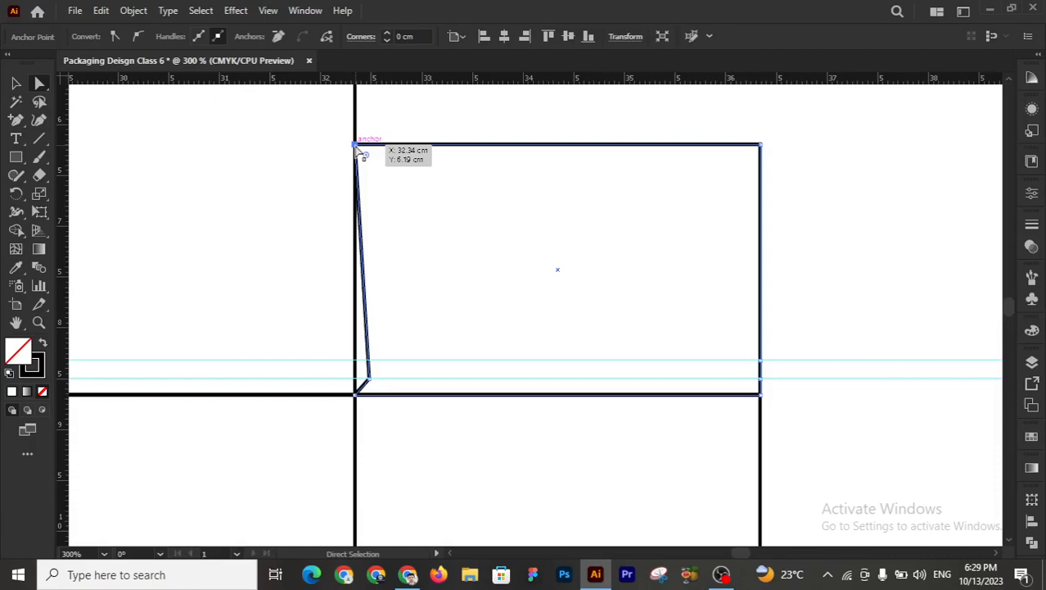
{"action": "key", "text": "Right"}
{"action": "key", "text": "Right"}
{"action": "key", "text": "Right"}
{"action": "key", "text": "Right"}
{"action": "key", "text": "Right"}
{"action": "key", "text": "Right"}
{"action": "key", "text": "Right"}
{"action": "key", "text": "Right"}
{"action": "key", "text": "Right"}
{"action": "key", "text": "Right"}
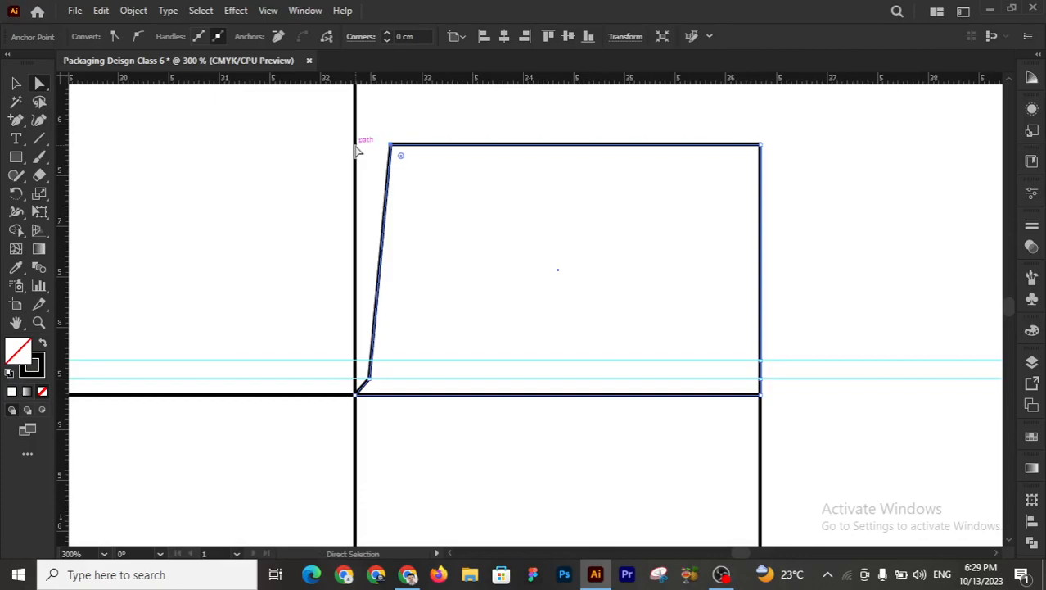
{"action": "left_click", "coordinate": [468, 130]}
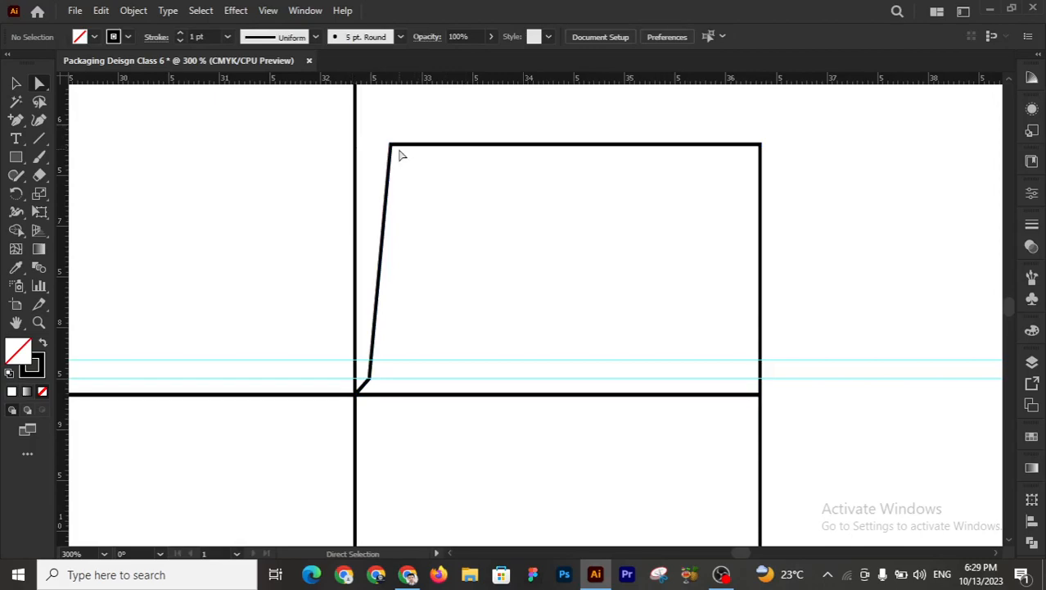
- Nudge the flap's top-left corner anchor back outward by about 0.07 cm
{"action": "left_click", "coordinate": [392, 149]}
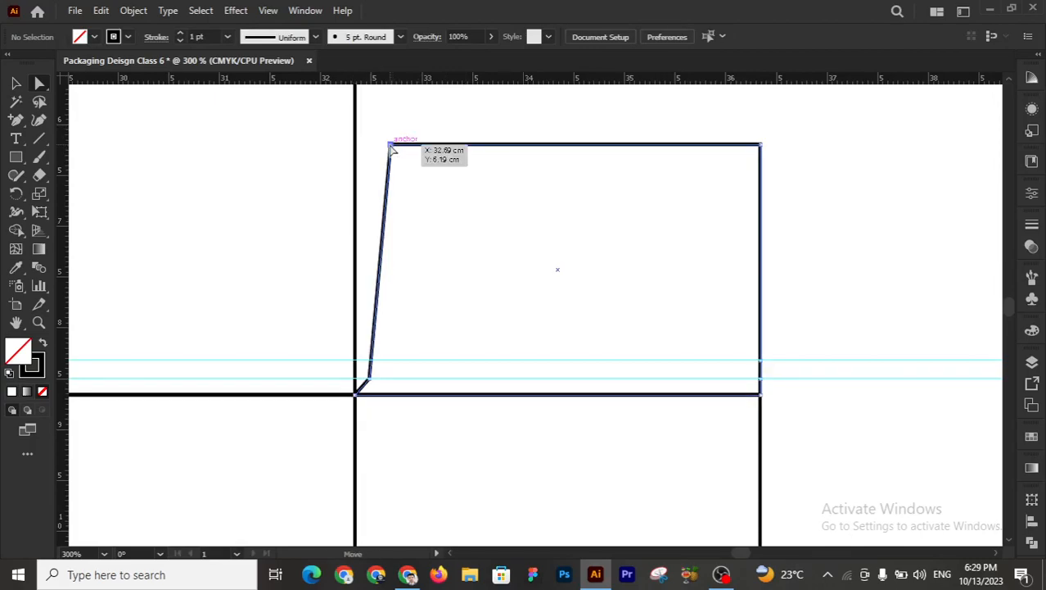
{"action": "left_click_drag", "start_coordinate": [393, 150], "coordinate": [390, 149]}
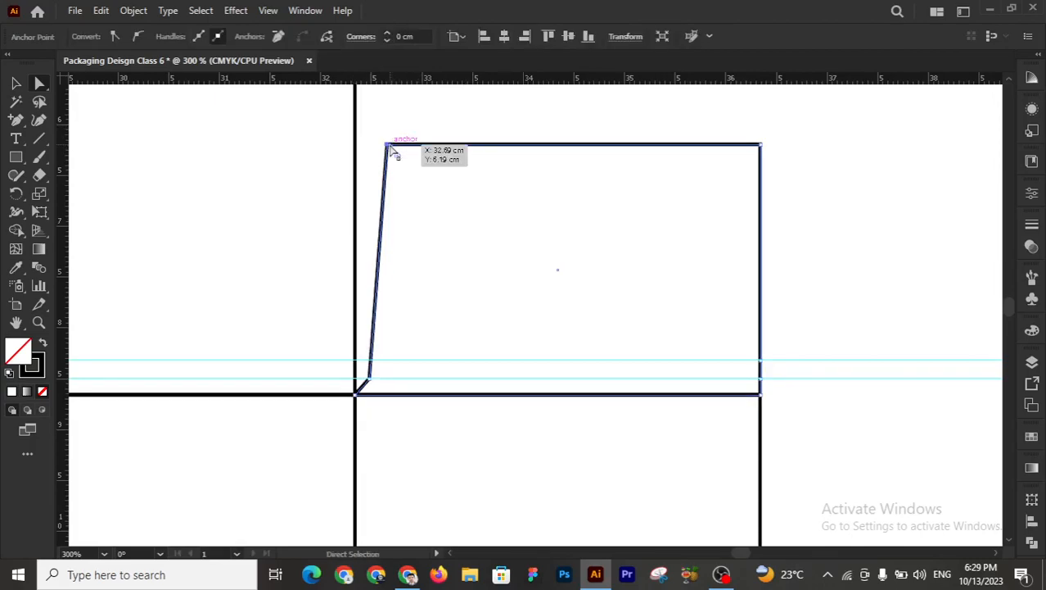
{"action": "key", "text": "Left"}
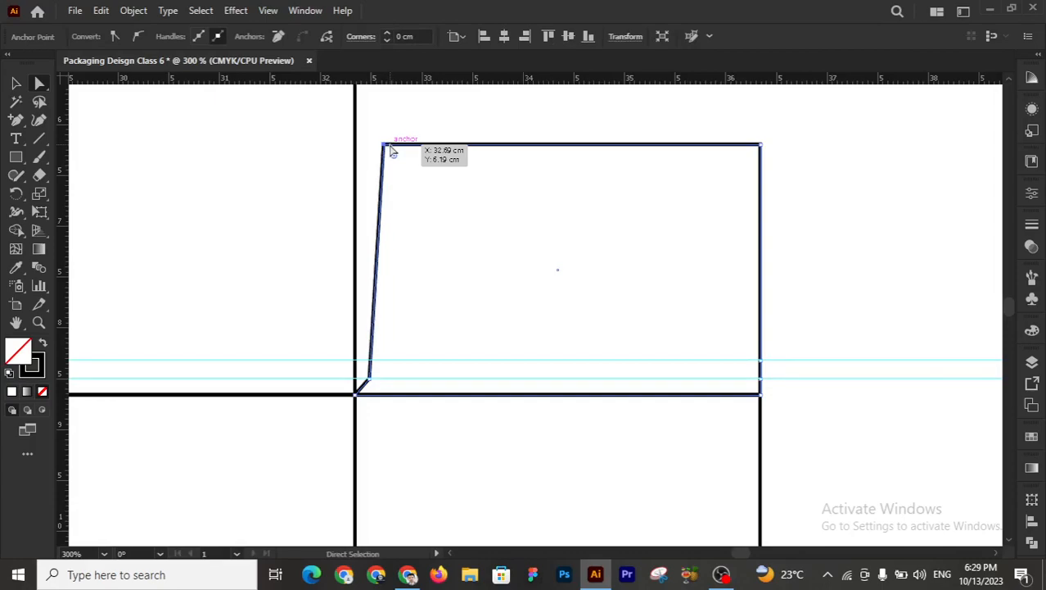
{"action": "left_click", "coordinate": [810, 265]}
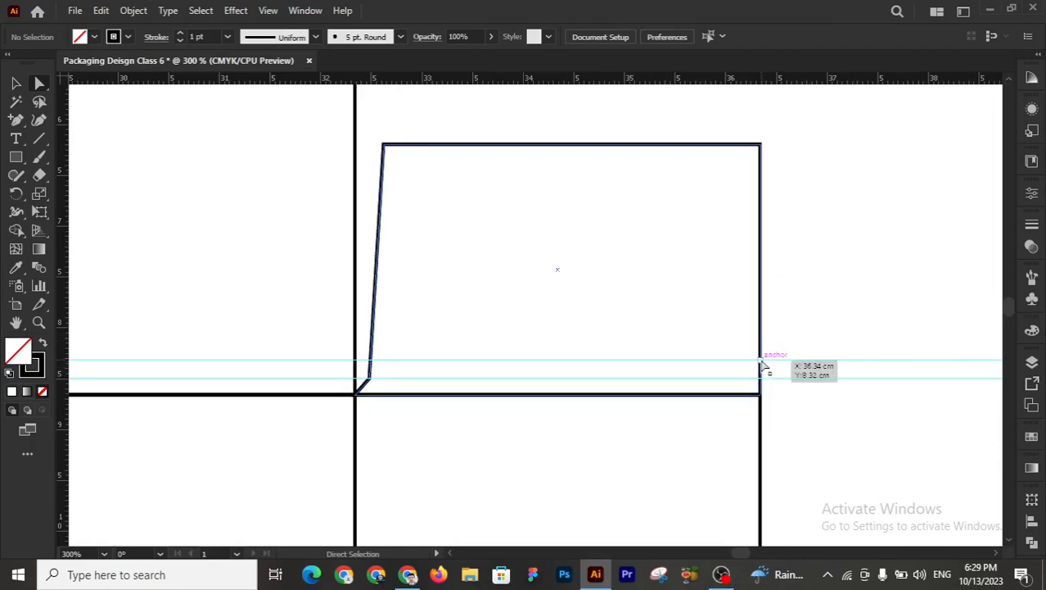
- Move the flap's right-edge anchor on the upper guide horizontally inward by about 0.14 cm
{"action": "left_click", "coordinate": [762, 361]}
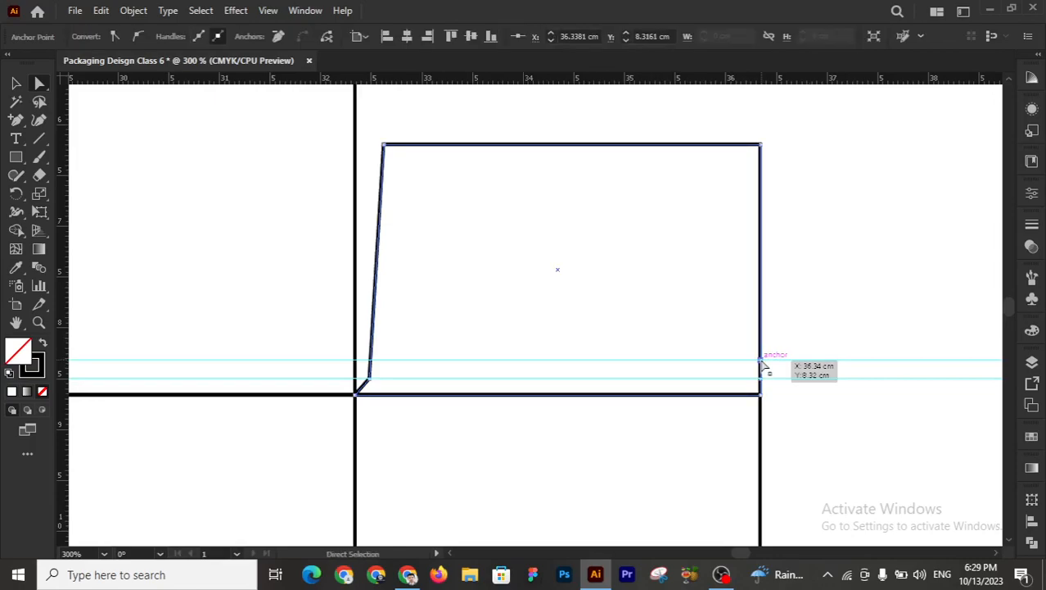
{"action": "key", "text": "Left"}
{"action": "key", "text": "Left"}
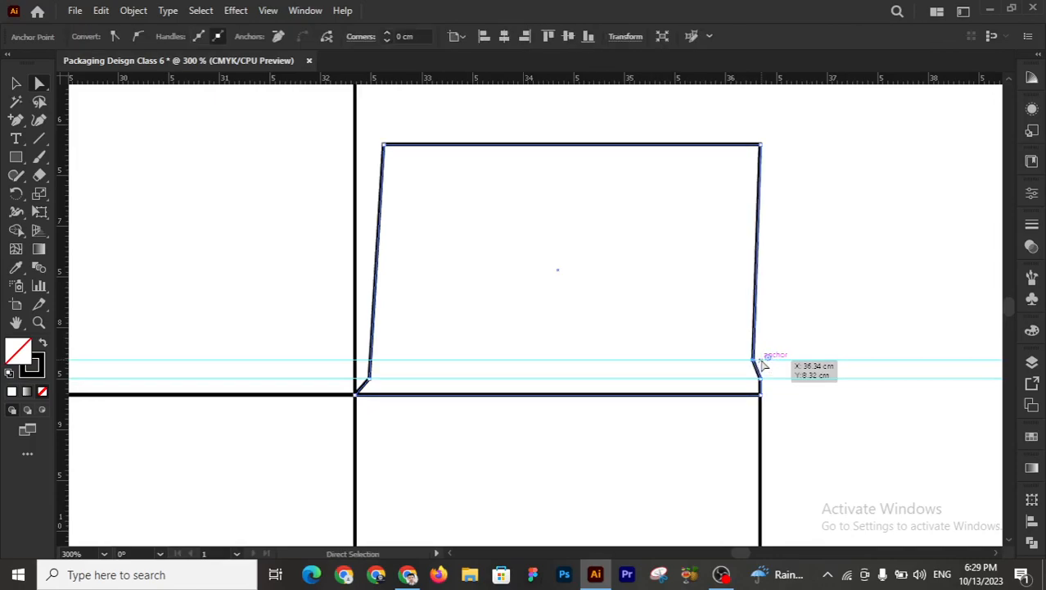
{"action": "key", "text": "Left"}
{"action": "key", "text": "Left"}
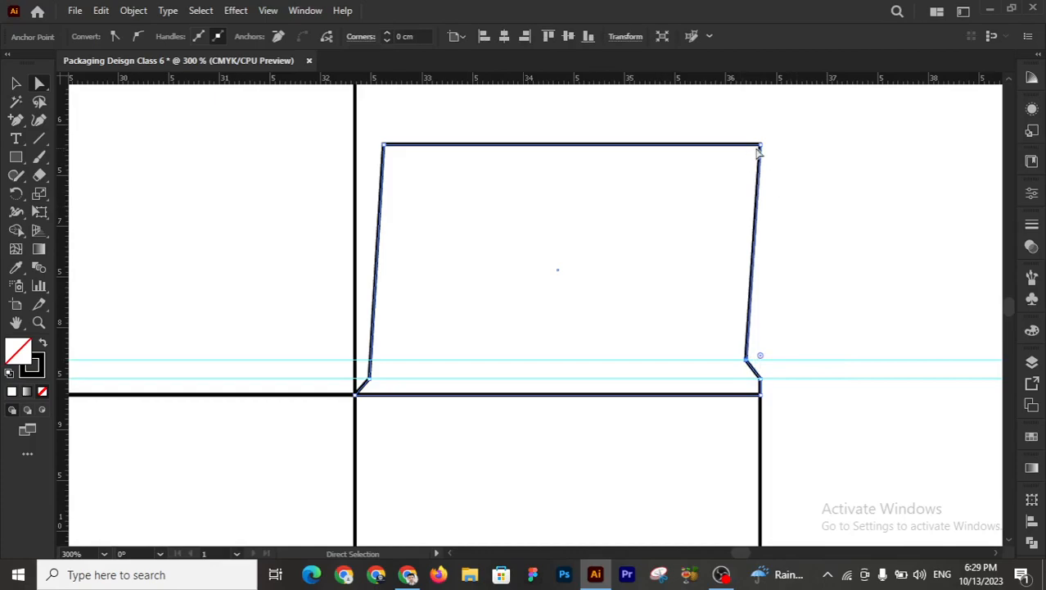
- Move the flap's top-right corner anchor horizontally inward by about 0.28 cm, matching the inset of the top-left corner
{"action": "left_click", "coordinate": [761, 148]}
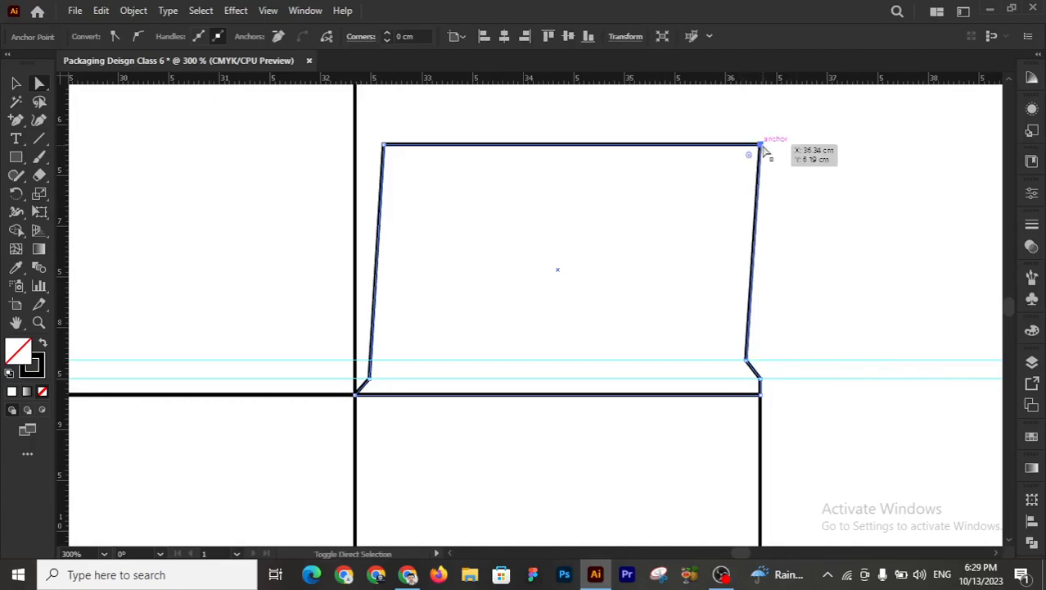
{"action": "key", "text": "shift+Left"}
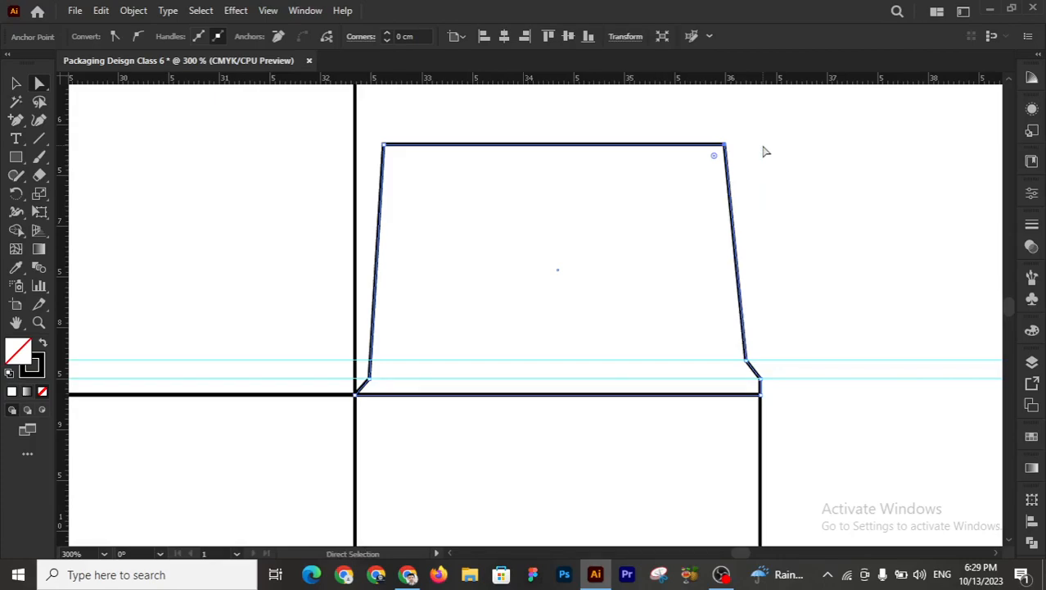
{"action": "left_click", "coordinate": [766, 152]}
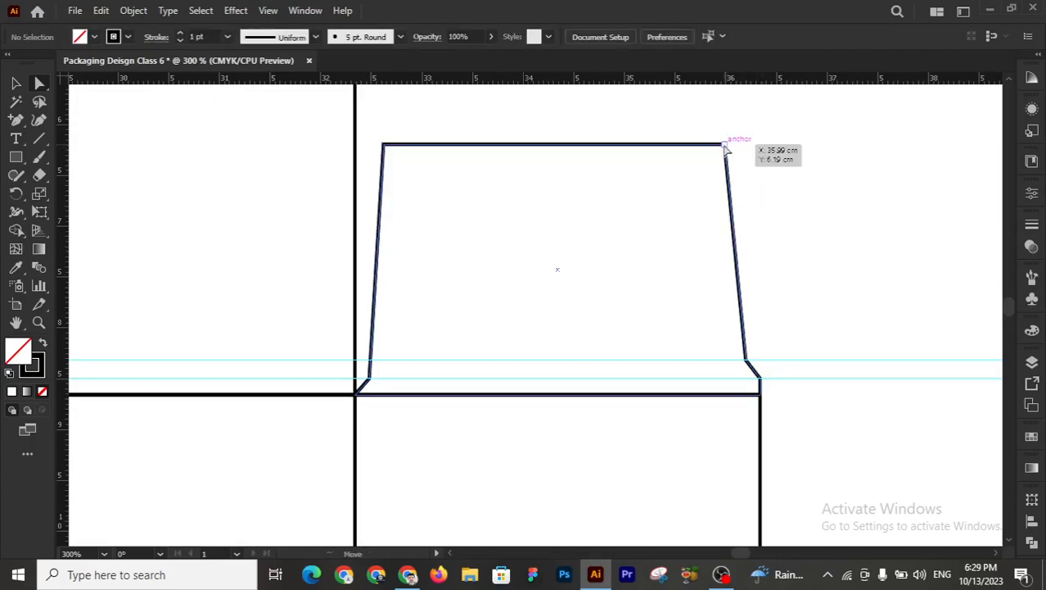
{"action": "left_click", "coordinate": [725, 147]}
{"action": "key", "text": "Right"}
{"action": "key", "text": "Right"}
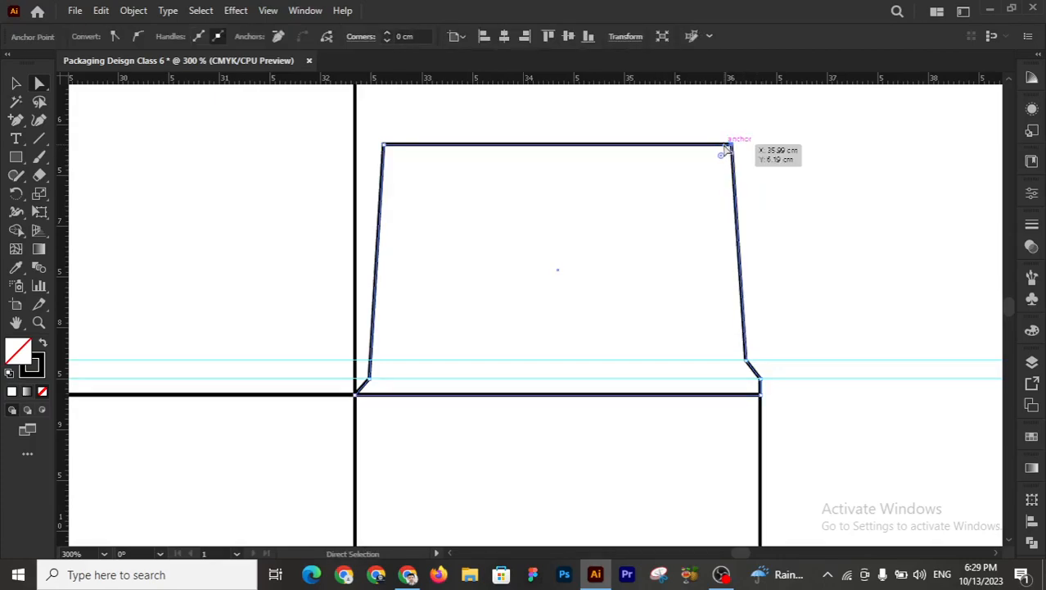
{"action": "left_click", "coordinate": [782, 179]}
- Copy the finished side flap horizontally onto the top of the narrow panel left of the tuck closure
{"action": "key", "text": "z"}
{"action": "left_click", "coordinate": [434, 371], "text": "alt"}
{"action": "left_click", "coordinate": [434, 371], "text": "alt"}
{"action": "left_click", "coordinate": [434, 371], "text": "alt"}
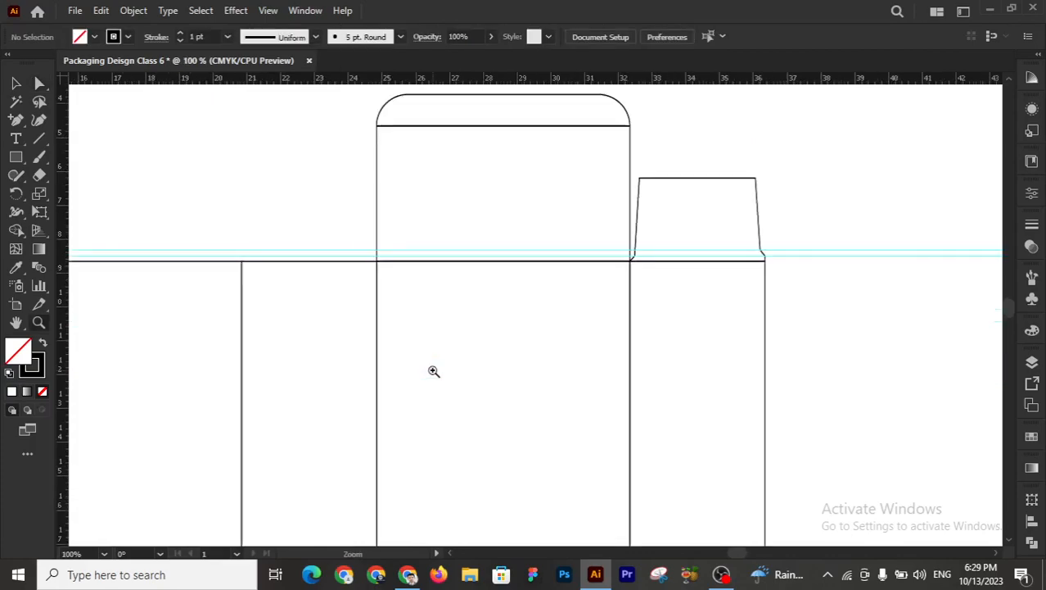
{"action": "scroll", "coordinate": [434, 371], "scroll_direction": "up", "scroll_amount": 1}
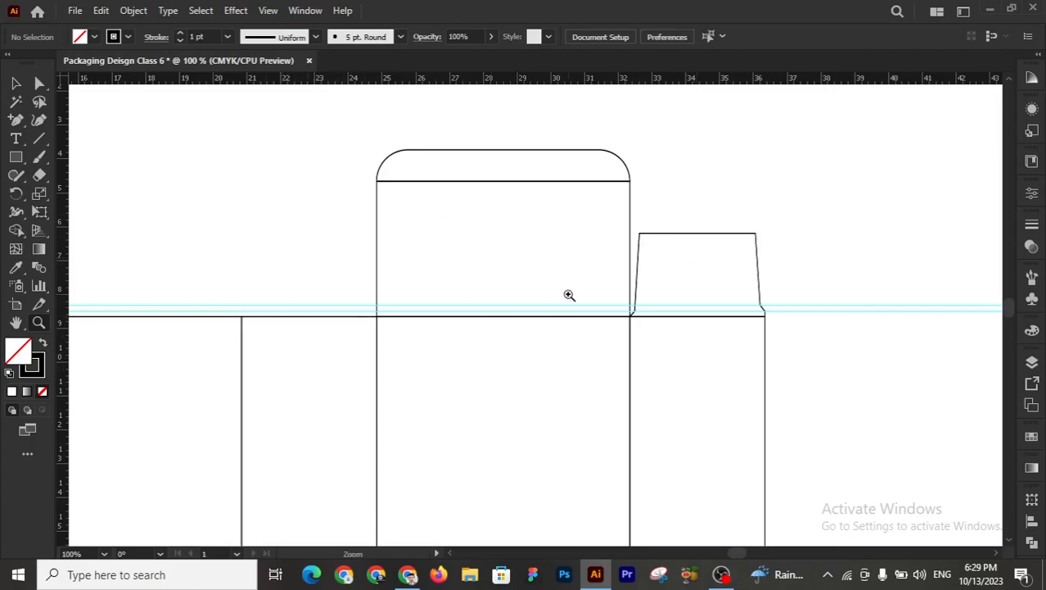
{"action": "left_click", "coordinate": [15, 82]}
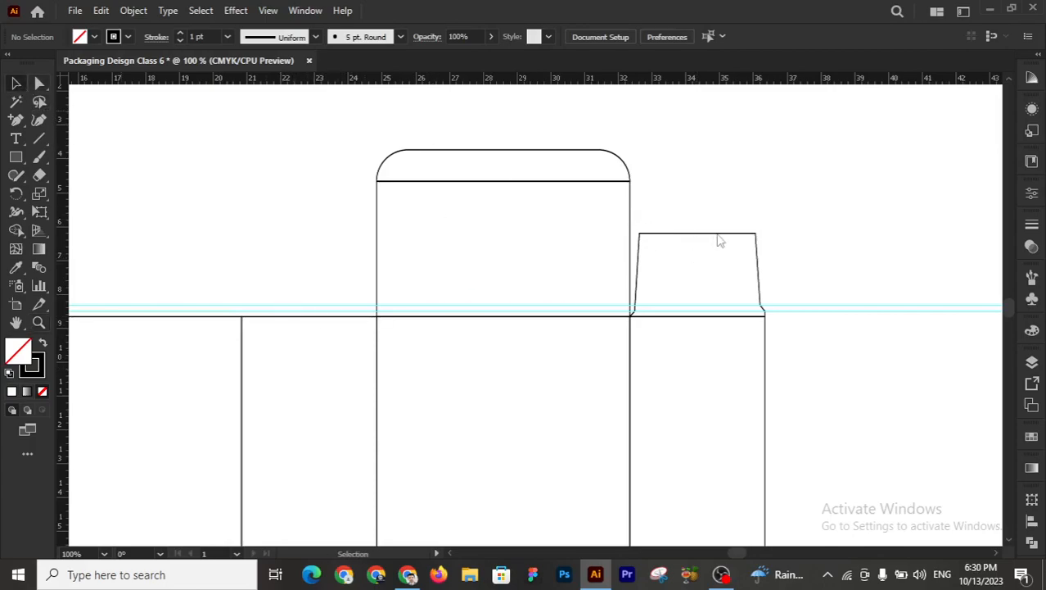
{"action": "left_click_drag", "start_coordinate": [718, 239], "coordinate": [337, 263]}
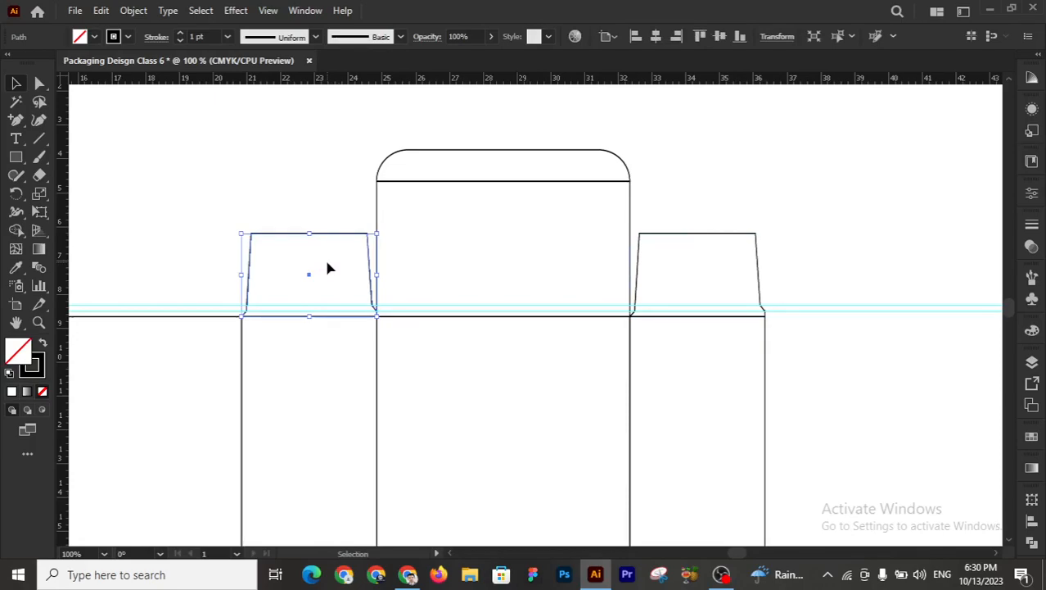
- Try to mirror the left side flap by making a reflected copy of it across the vertical axis
{"action": "right_click", "coordinate": [327, 268]}
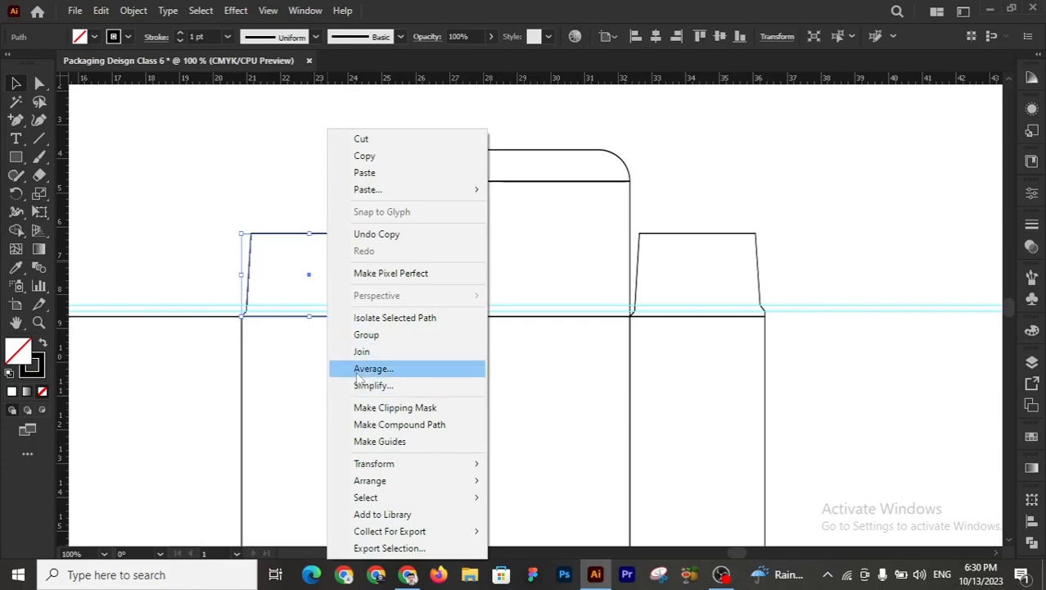
{"action": "mouse_move", "coordinate": [374, 463]}
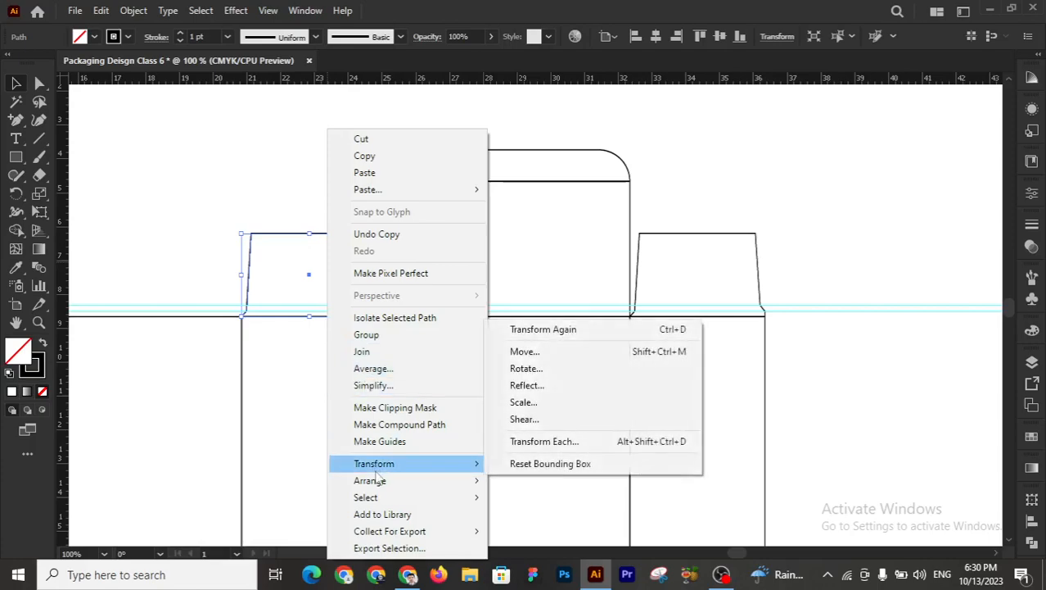
{"action": "left_click", "coordinate": [556, 394]}
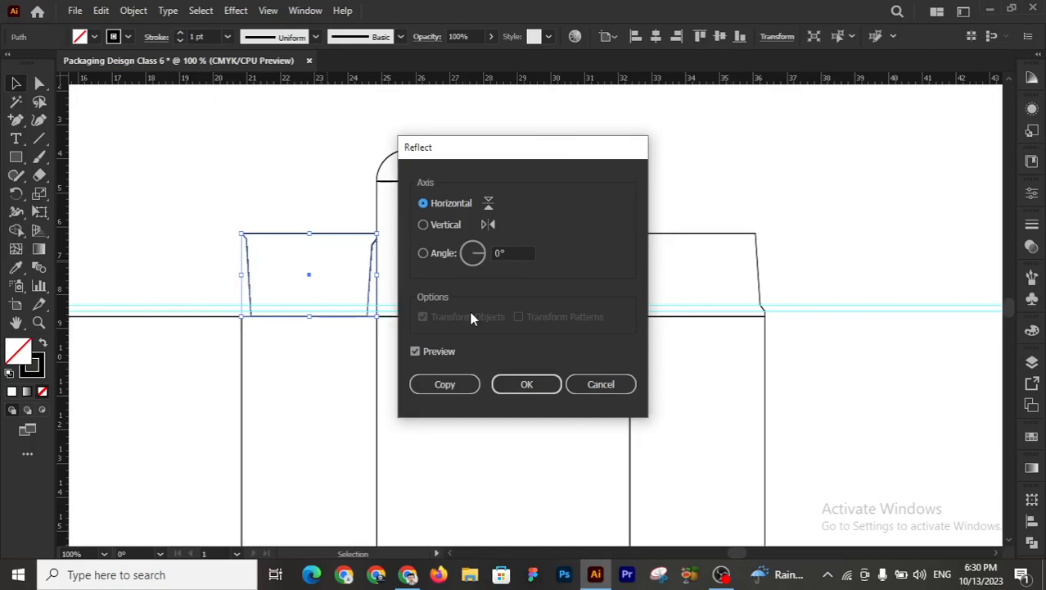
{"action": "left_click", "coordinate": [423, 225]}
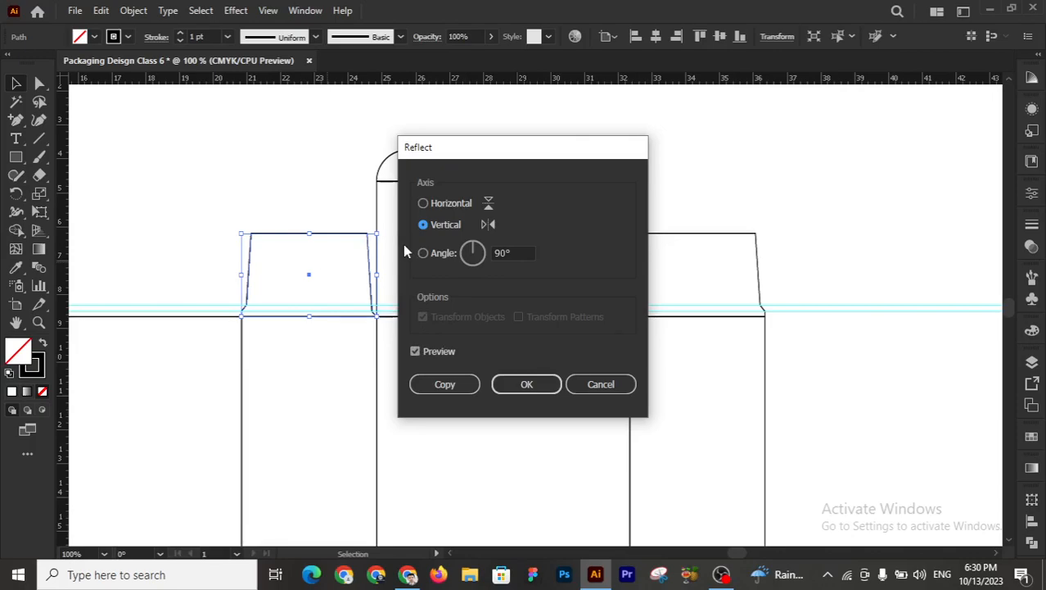
{"action": "left_click", "coordinate": [416, 351]}
{"action": "left_click", "coordinate": [413, 352]}
{"action": "left_click", "coordinate": [430, 379]}
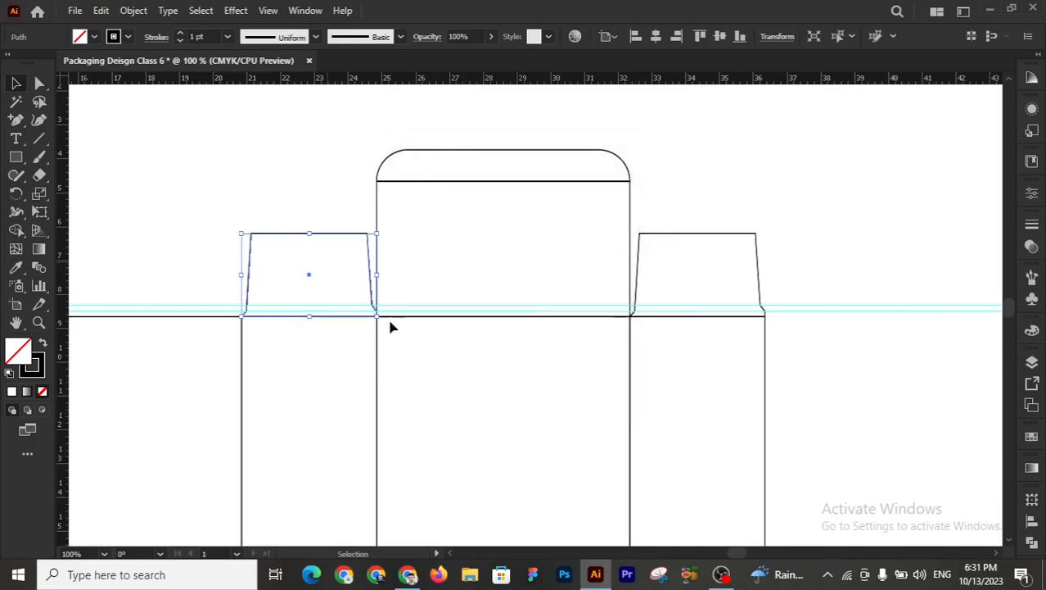
- Separate the overlapping mirrored duplicate by moving it above the left side flap, and delete that duplicate
{"action": "left_click", "coordinate": [264, 164]}
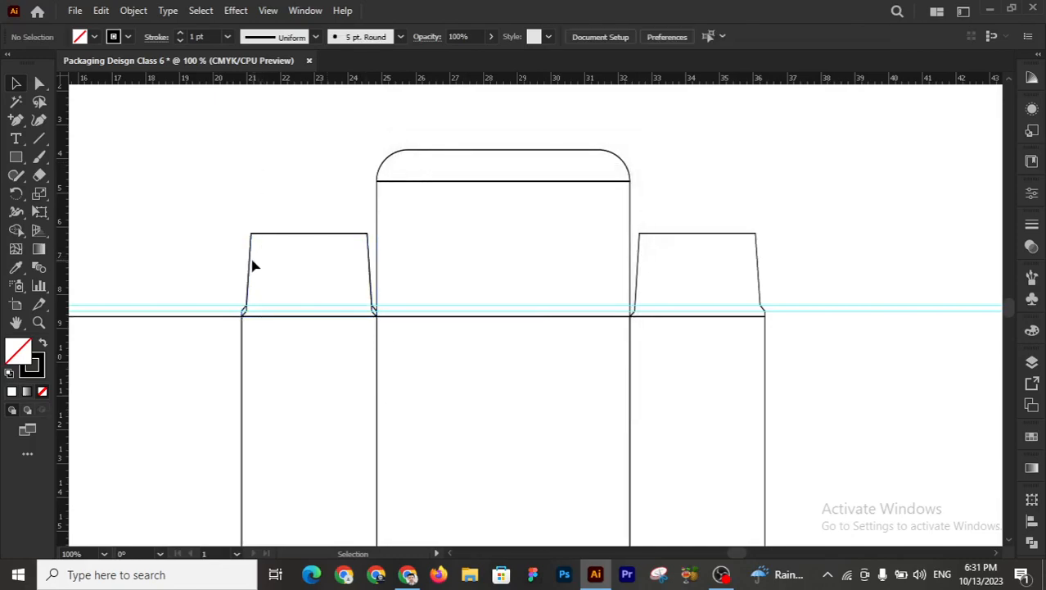
{"action": "left_click_drag", "start_coordinate": [250, 268], "coordinate": [257, 160]}
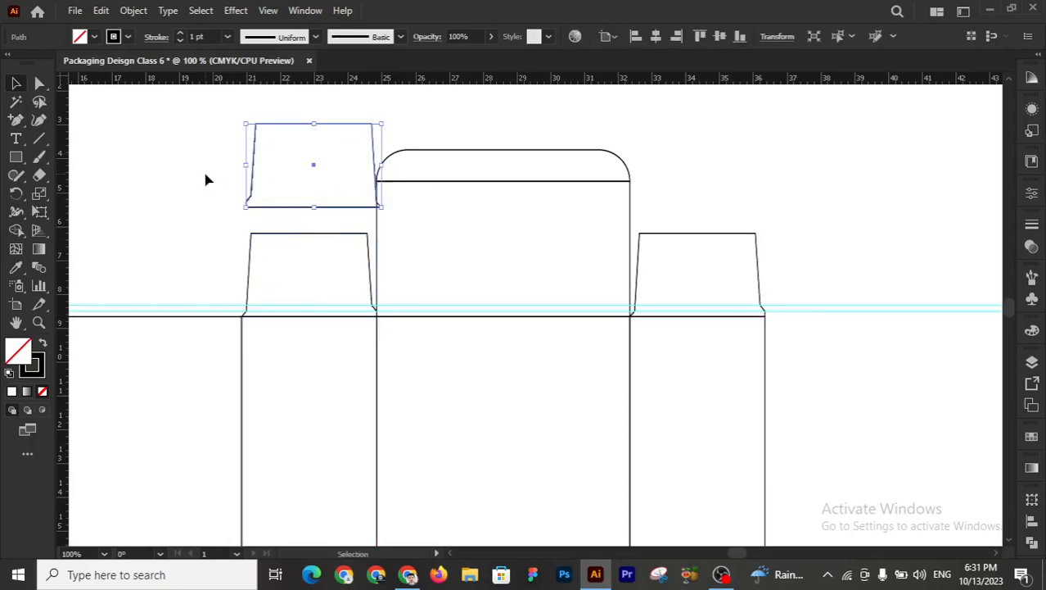
{"action": "left_click", "coordinate": [208, 198]}
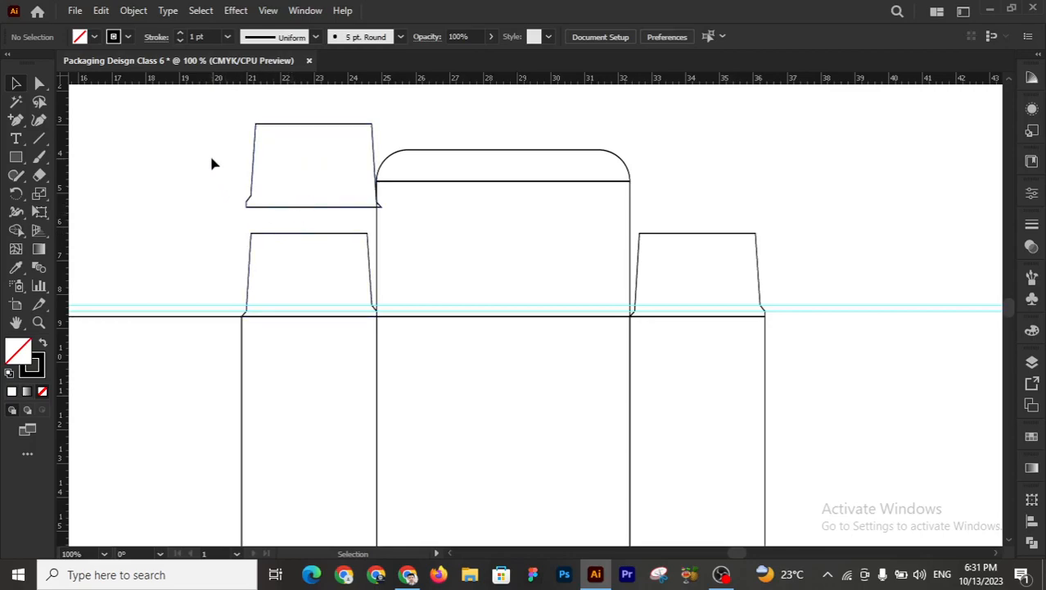
{"action": "left_click_drag", "start_coordinate": [218, 239], "coordinate": [261, 270]}
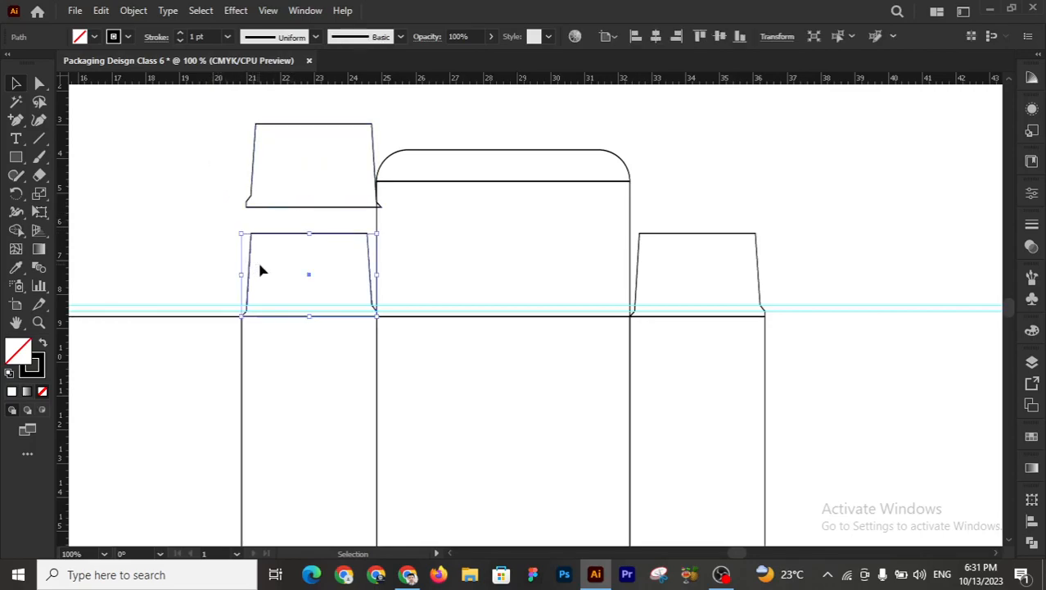
{"action": "left_click", "coordinate": [218, 169]}
{"action": "left_click_drag", "start_coordinate": [236, 148], "coordinate": [290, 214]}
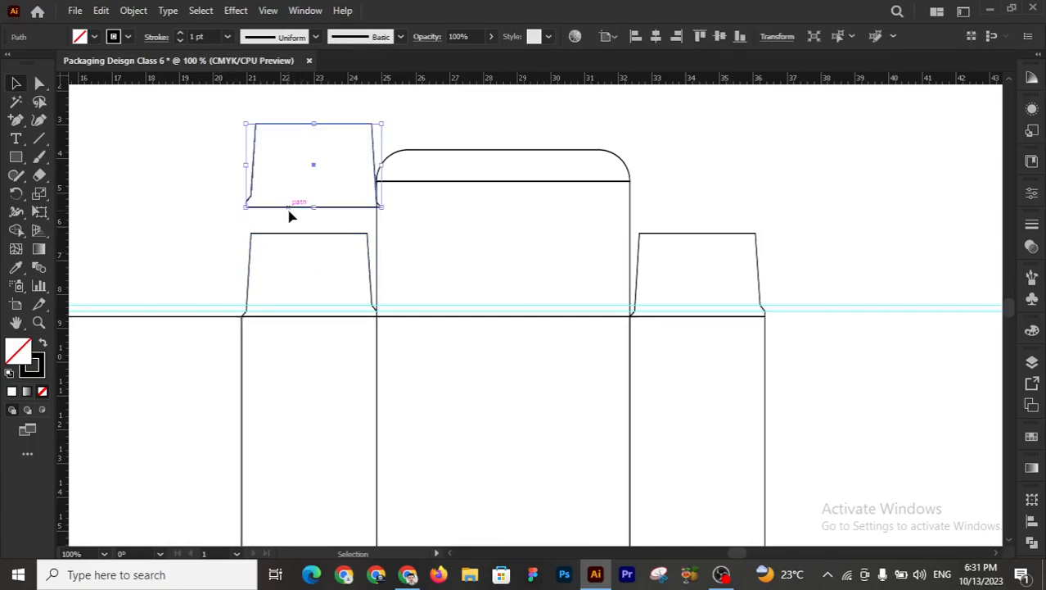
{"action": "key", "text": "Delete"}
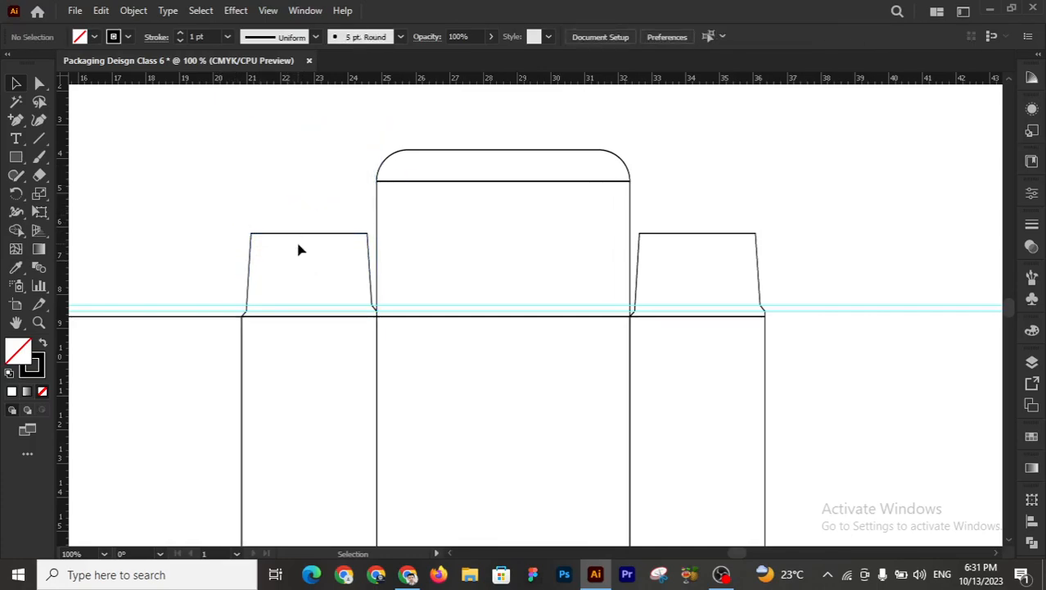
- Select the left side flap and open its transform options
{"action": "left_click", "coordinate": [301, 238]}
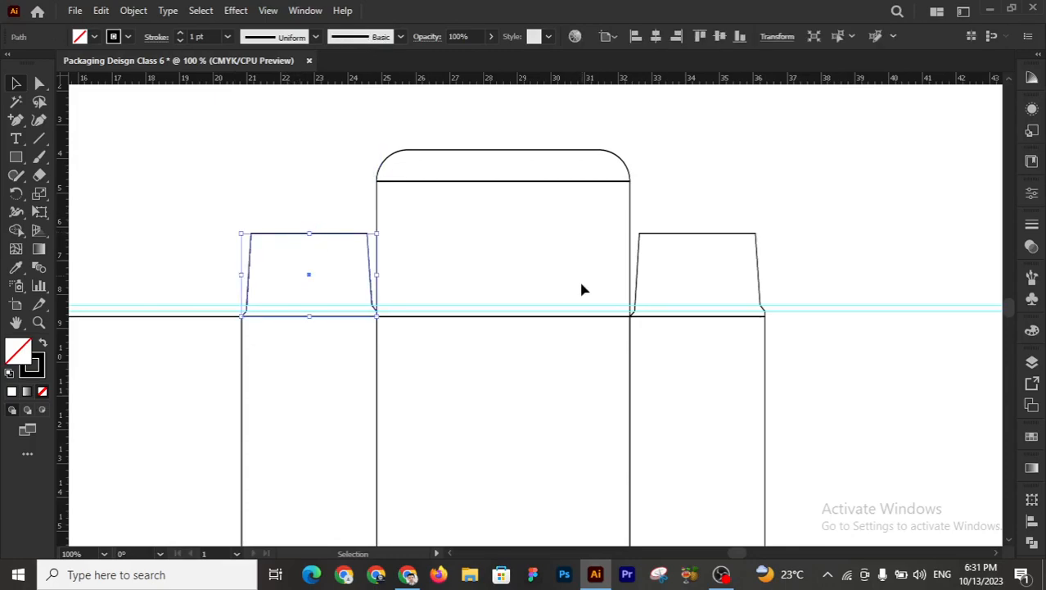
{"action": "right_click", "coordinate": [304, 265]}
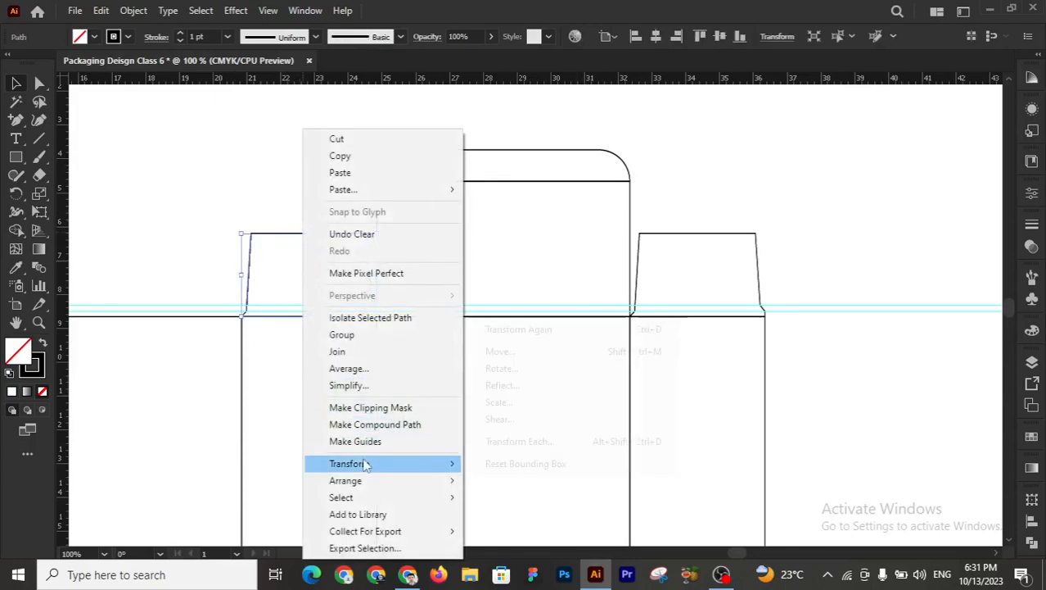
- Reflect the dust flap left of the top lid across the vertical axis
{"action": "mouse_move", "coordinate": [367, 463]}
{"action": "left_click", "coordinate": [501, 385]}
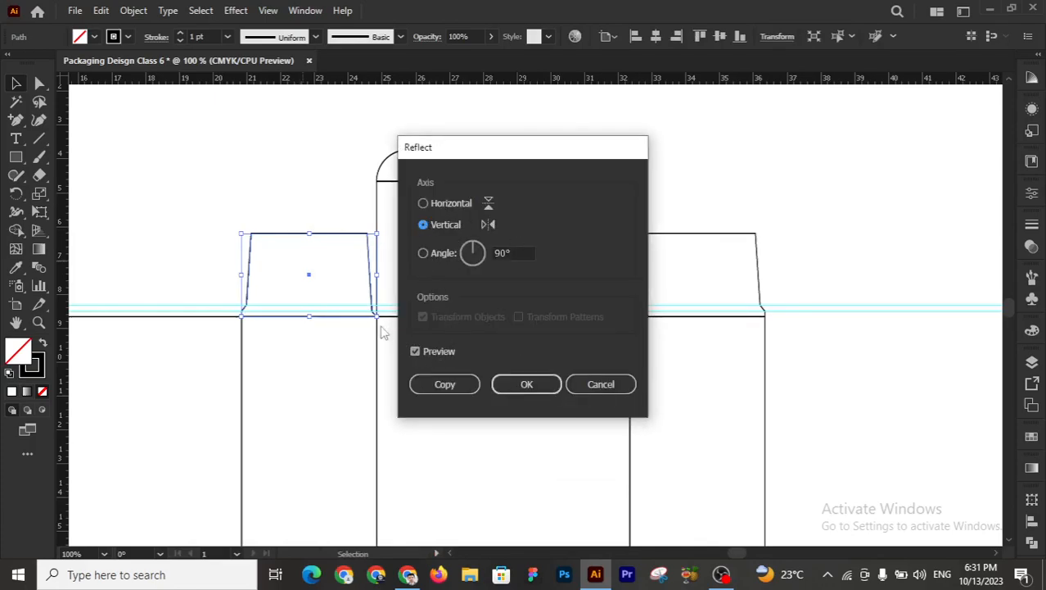
{"action": "left_click", "coordinate": [528, 387]}
{"action": "left_click", "coordinate": [849, 375]}
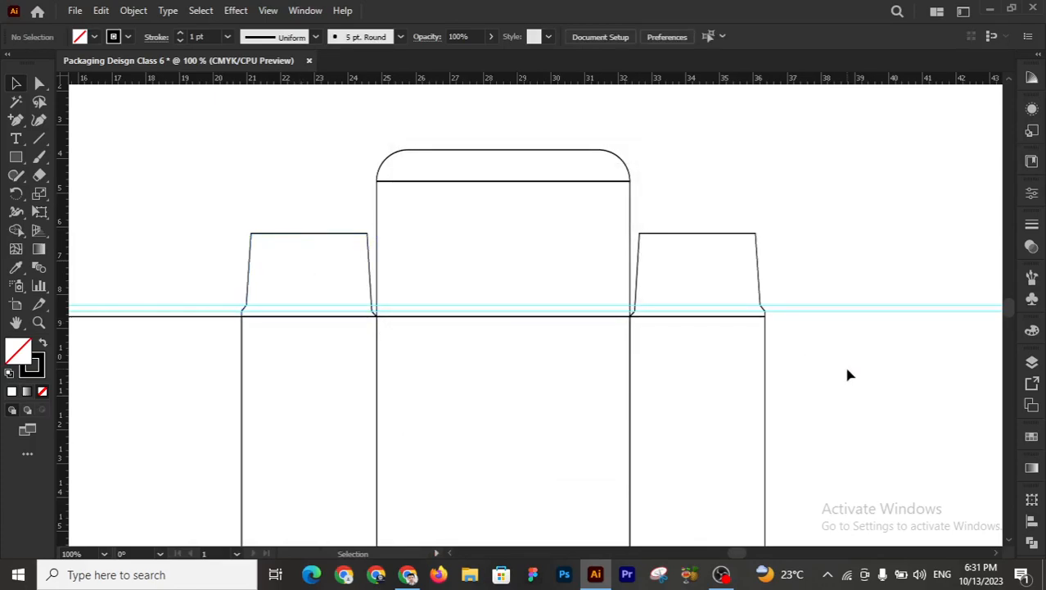
- Unlock the guides and delete both horizontal guides running through the bases of the dust flaps
{"action": "key", "text": "z"}
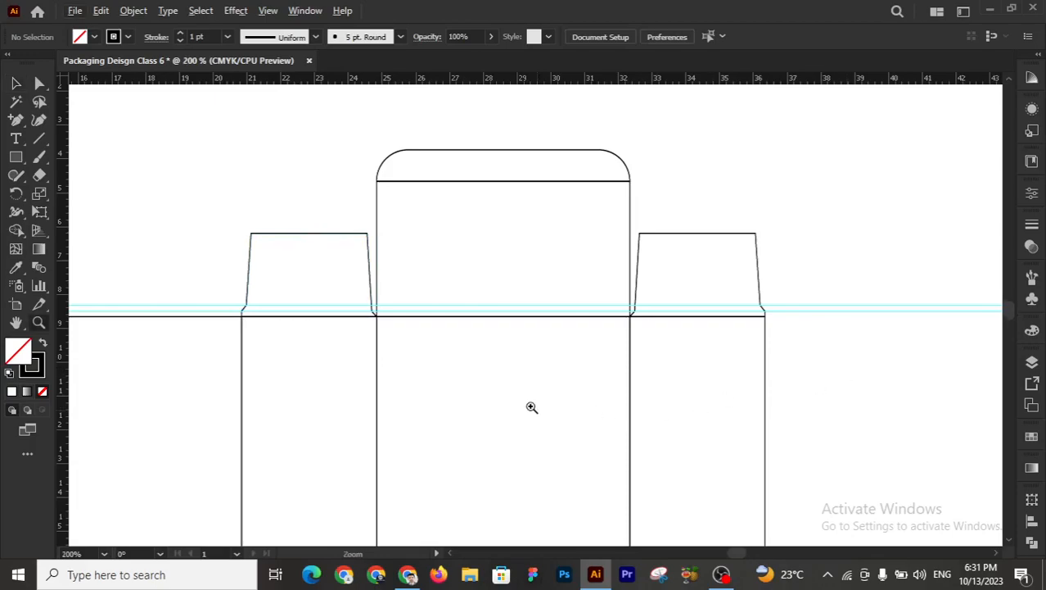
{"action": "left_click", "coordinate": [532, 407]}
{"action": "left_click", "coordinate": [503, 372], "text": "alt"}
{"action": "left_click", "coordinate": [504, 373], "text": "alt"}
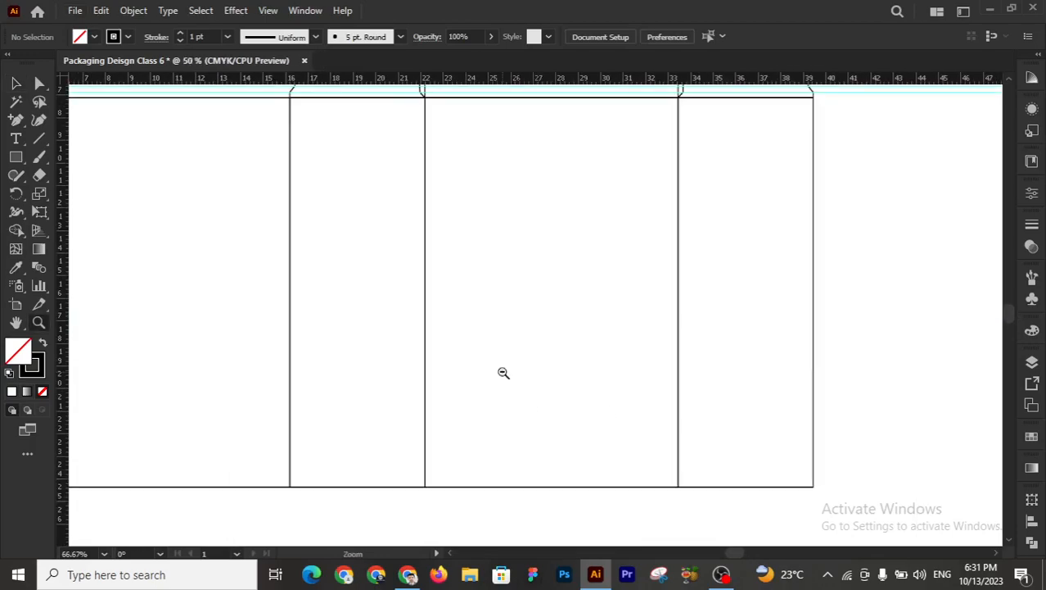
{"action": "left_click", "coordinate": [503, 372], "text": "alt"}
{"action": "scroll", "coordinate": [500, 176], "scroll_direction": "up", "scroll_amount": 1}
{"action": "left_click", "coordinate": [14, 80]}
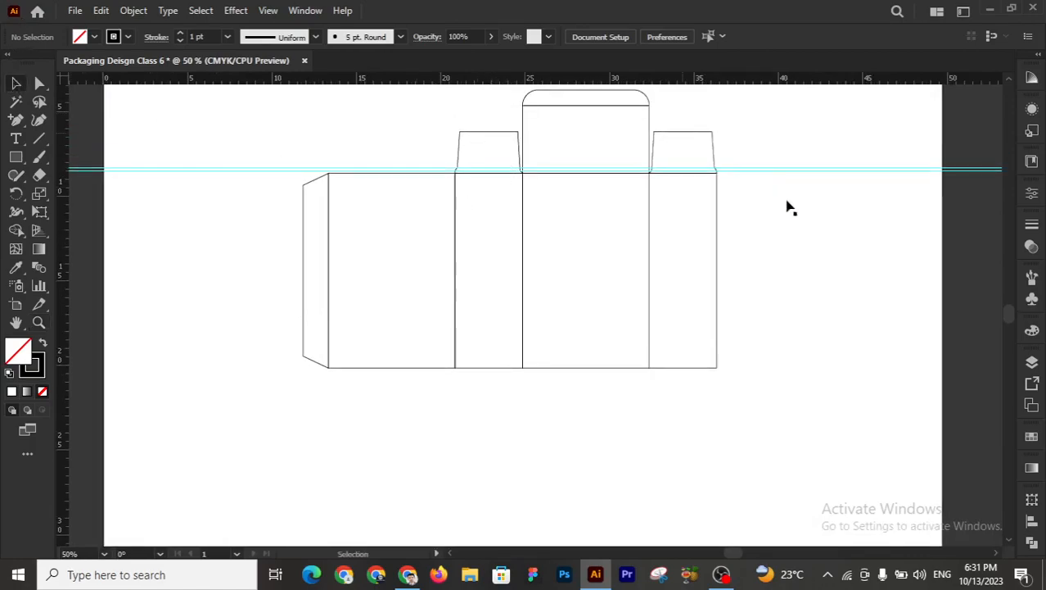
{"action": "right_click", "coordinate": [800, 163]}
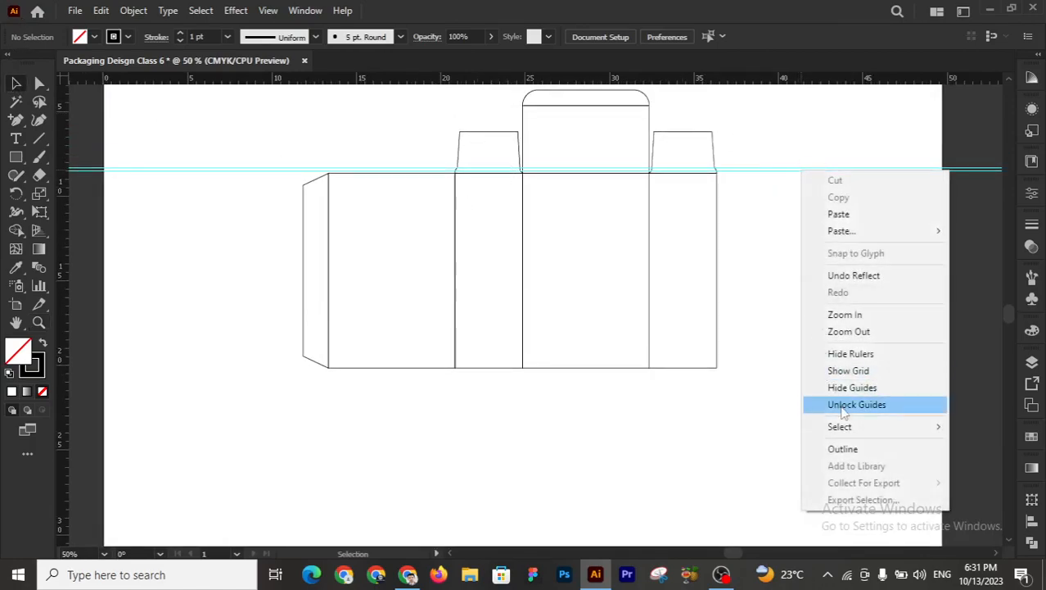
{"action": "left_click", "coordinate": [843, 406]}
{"action": "left_click_drag", "start_coordinate": [801, 125], "coordinate": [831, 253]}
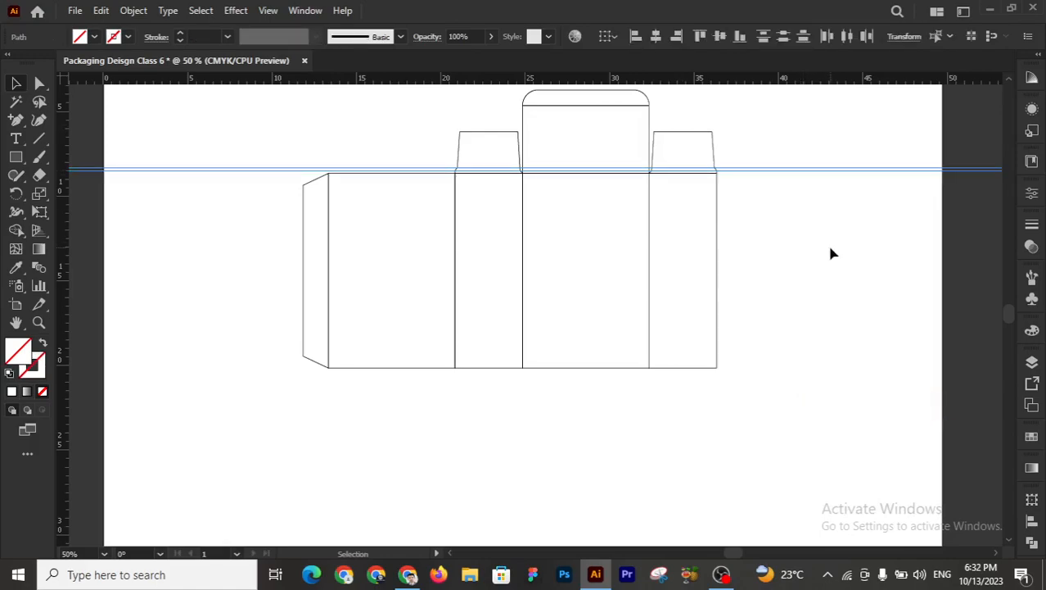
{"action": "key", "text": "Delete"}
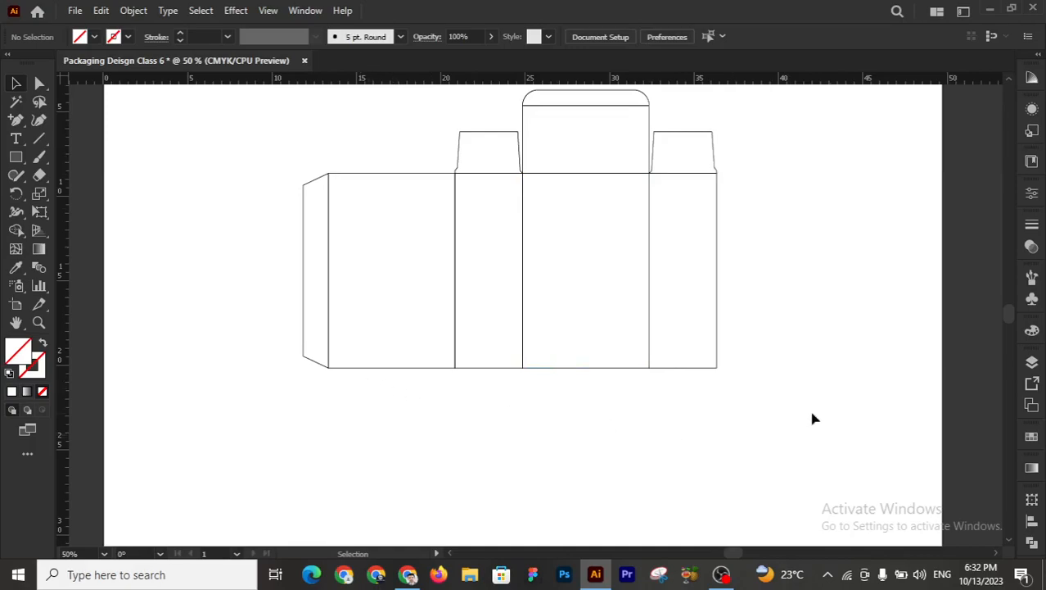
- Copy the top lid rectangle and place it directly beneath the wide panel next to the glue flap
{"action": "left_click", "coordinate": [521, 123]}
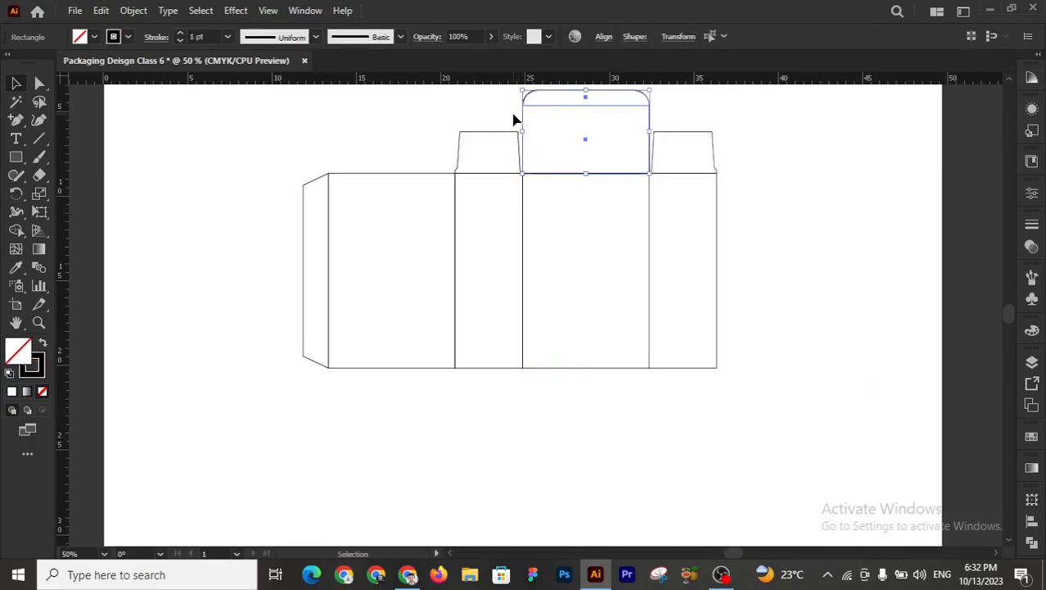
{"action": "left_click", "coordinate": [804, 168]}
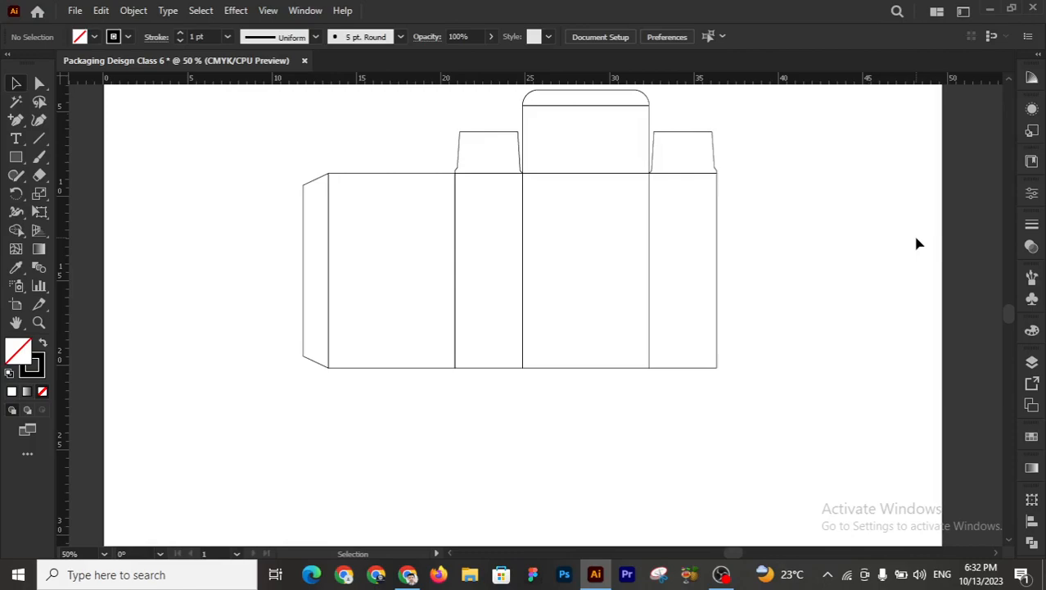
{"action": "left_click_drag", "start_coordinate": [524, 124], "coordinate": [332, 388]}
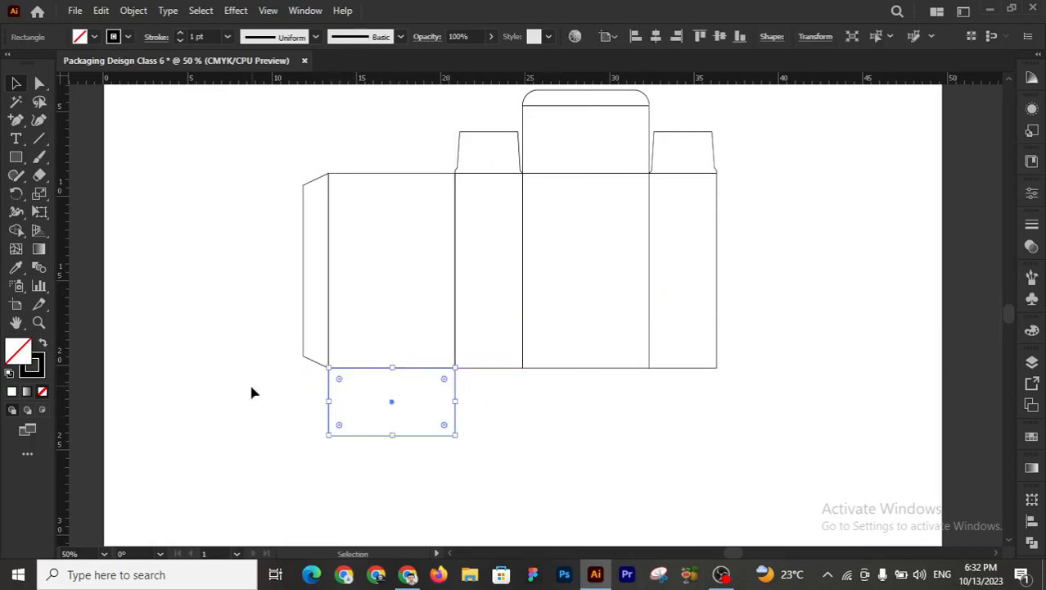
{"action": "left_click", "coordinate": [252, 391]}
- Halve the height of the copied bottom rectangle to 2 cm, keeping its top edge in place
{"action": "key", "text": "z"}
{"action": "left_click", "coordinate": [479, 351]}
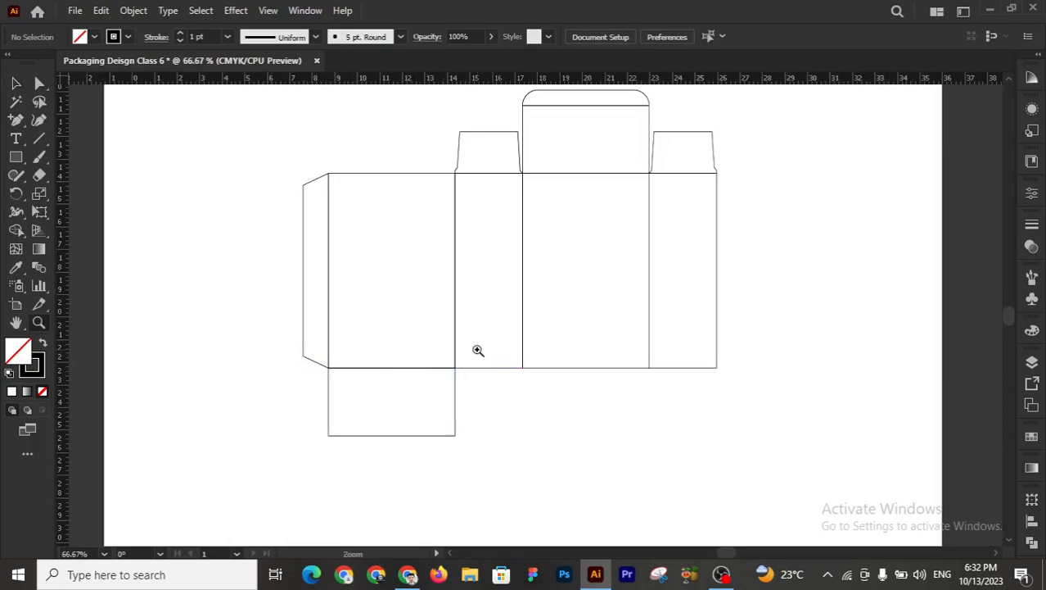
{"action": "left_click", "coordinate": [478, 351]}
{"action": "left_click", "coordinate": [720, 290]}
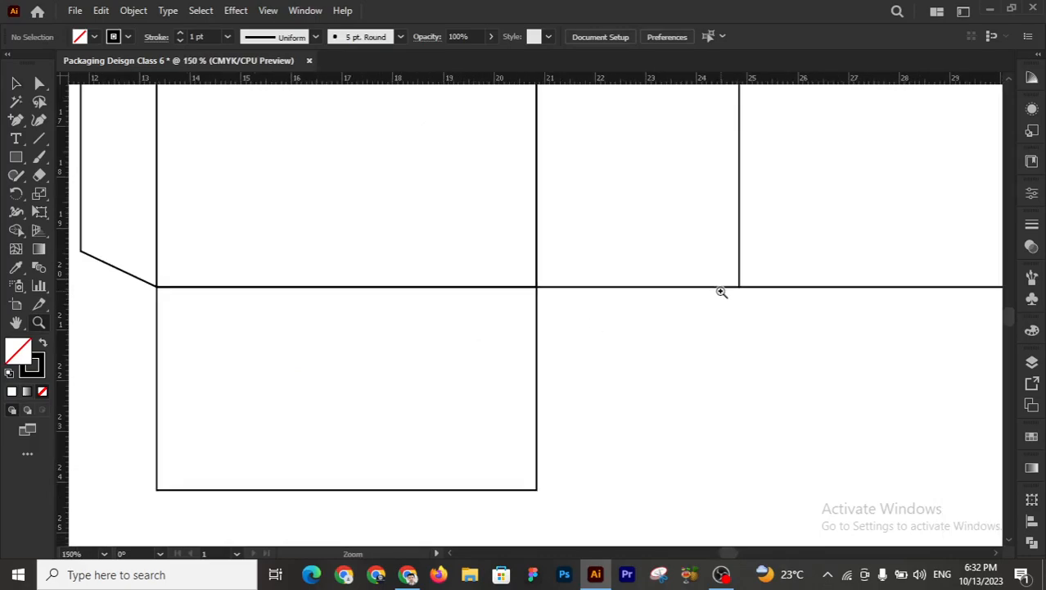
{"action": "key", "text": "v"}
{"action": "left_click_drag", "start_coordinate": [124, 335], "coordinate": [686, 547]}
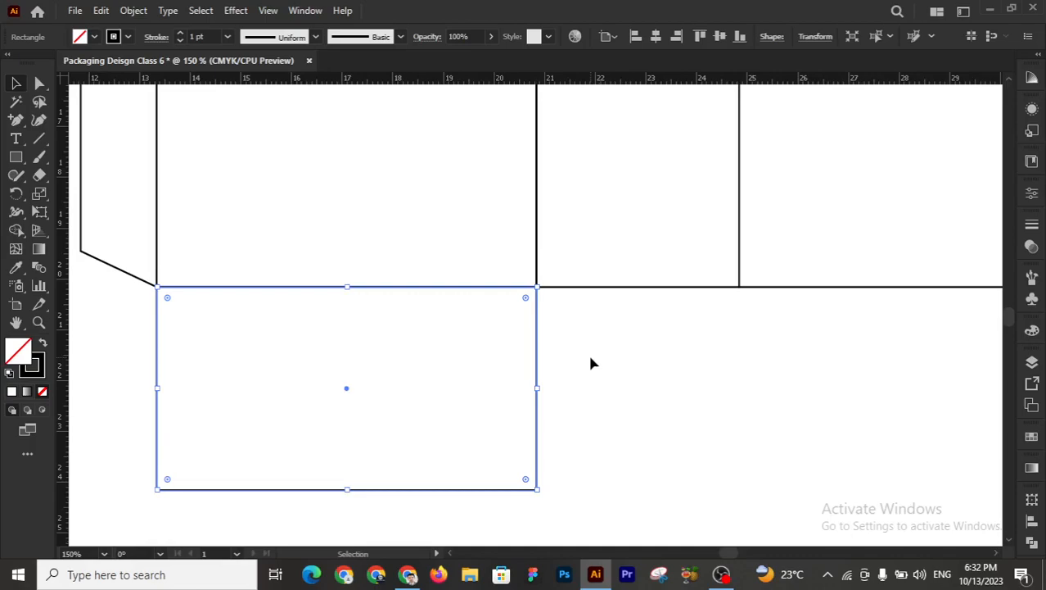
{"action": "left_click_drag", "start_coordinate": [346, 491], "coordinate": [350, 390]}
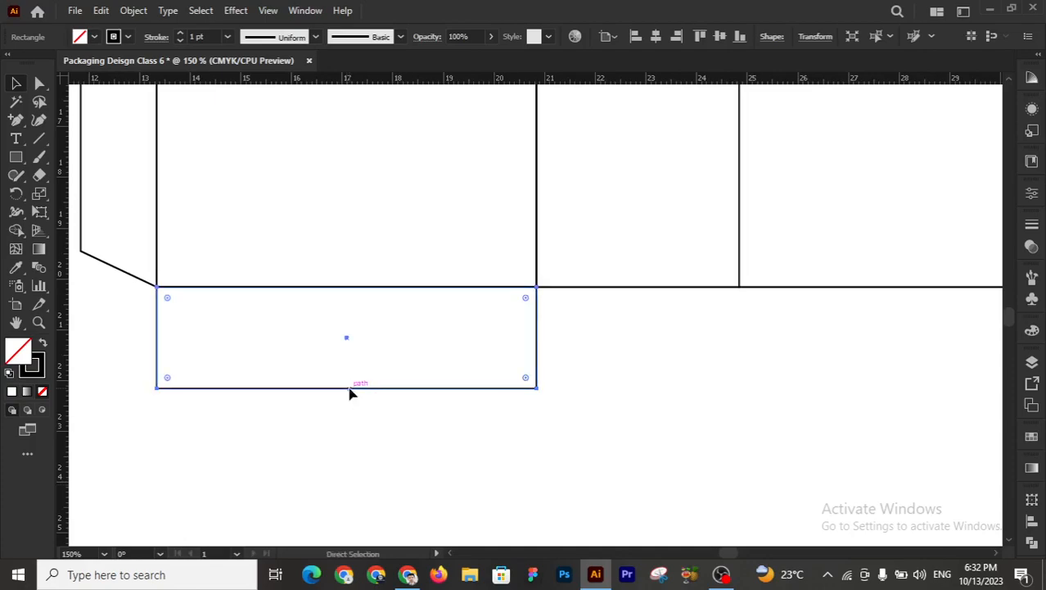
{"action": "key", "text": "ctrl+z"}
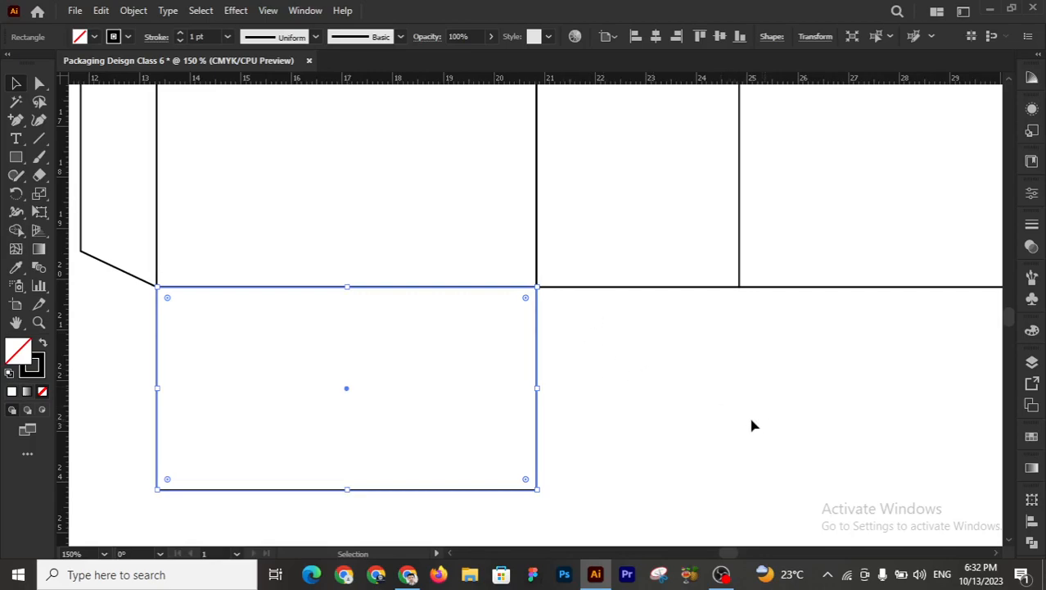
{"action": "left_click", "coordinate": [810, 38]}
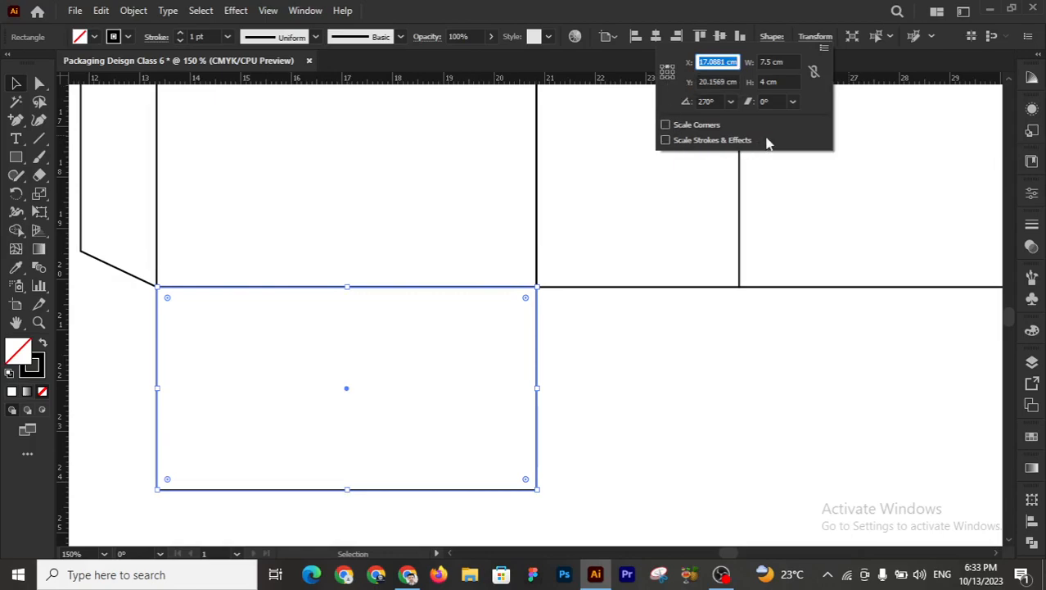
{"action": "left_click", "coordinate": [793, 81]}
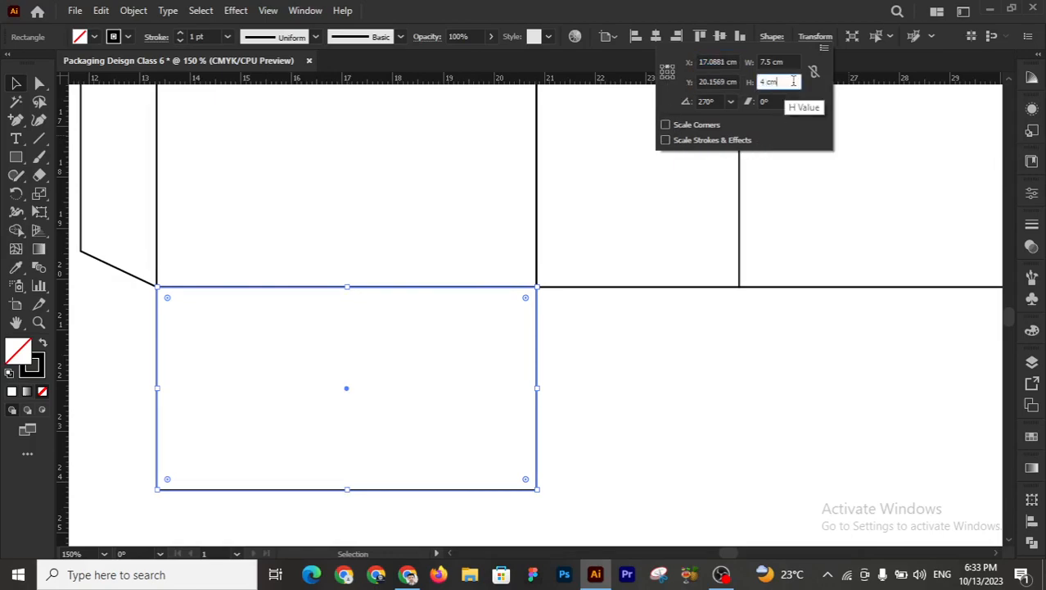
{"action": "type", "text": "/2"}
{"action": "key", "text": "Return"}
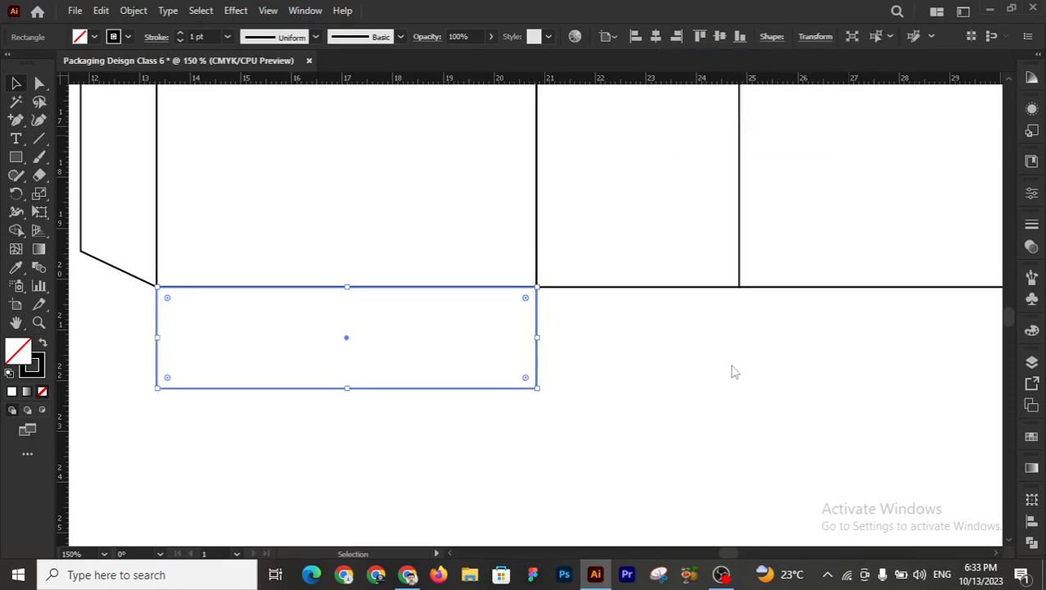
{"action": "left_click", "coordinate": [724, 371]}
- Duplicate the bottom rectangle directly below itself and halve the copy's height to 1 cm
{"action": "scroll", "coordinate": [723, 371], "scroll_direction": "down", "scroll_amount": 1}
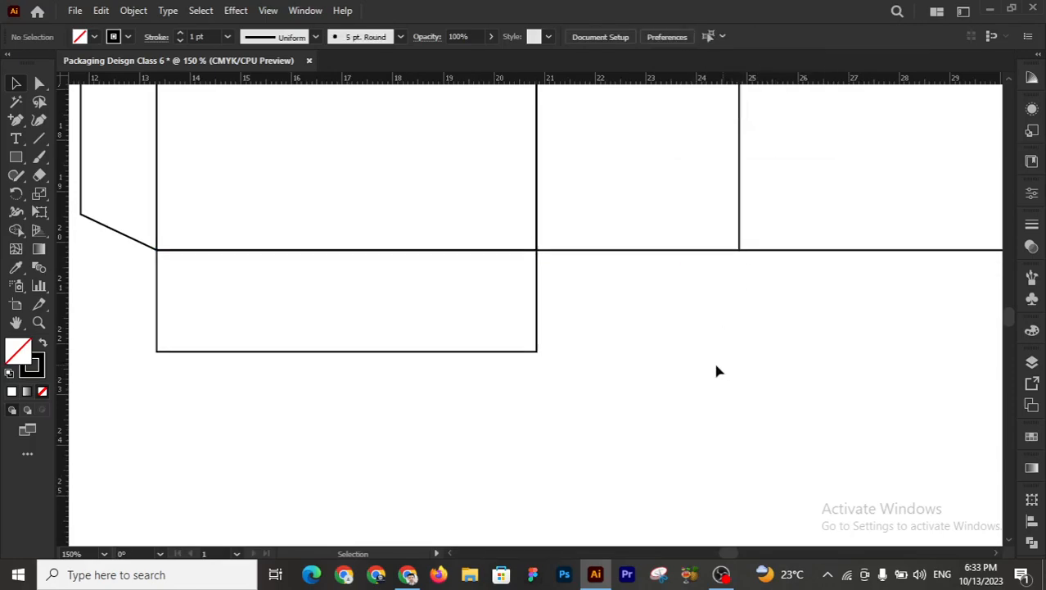
{"action": "left_click_drag", "start_coordinate": [538, 276], "coordinate": [541, 375]}
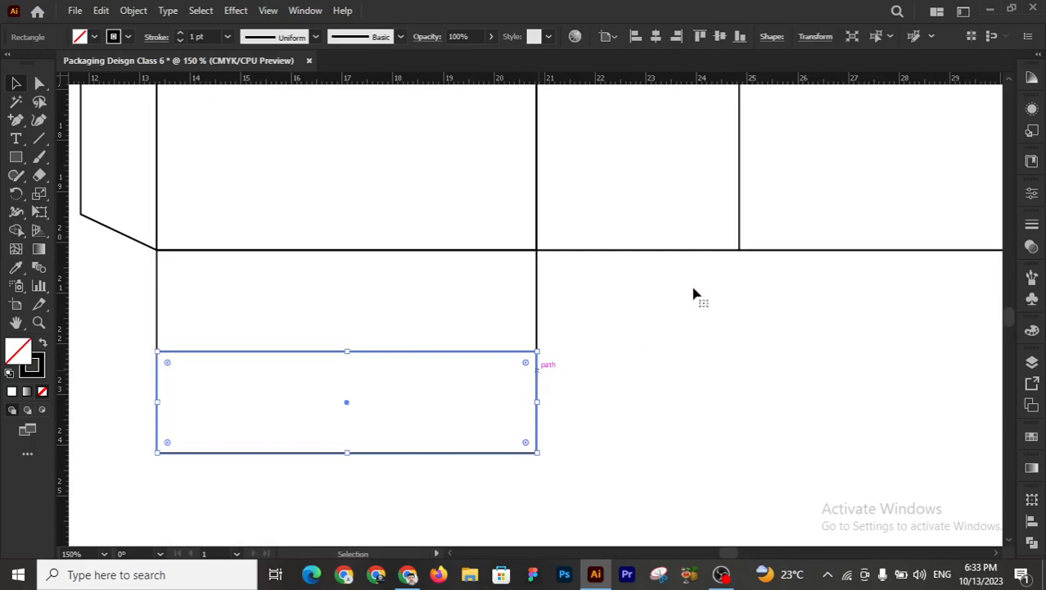
{"action": "left_click", "coordinate": [817, 37]}
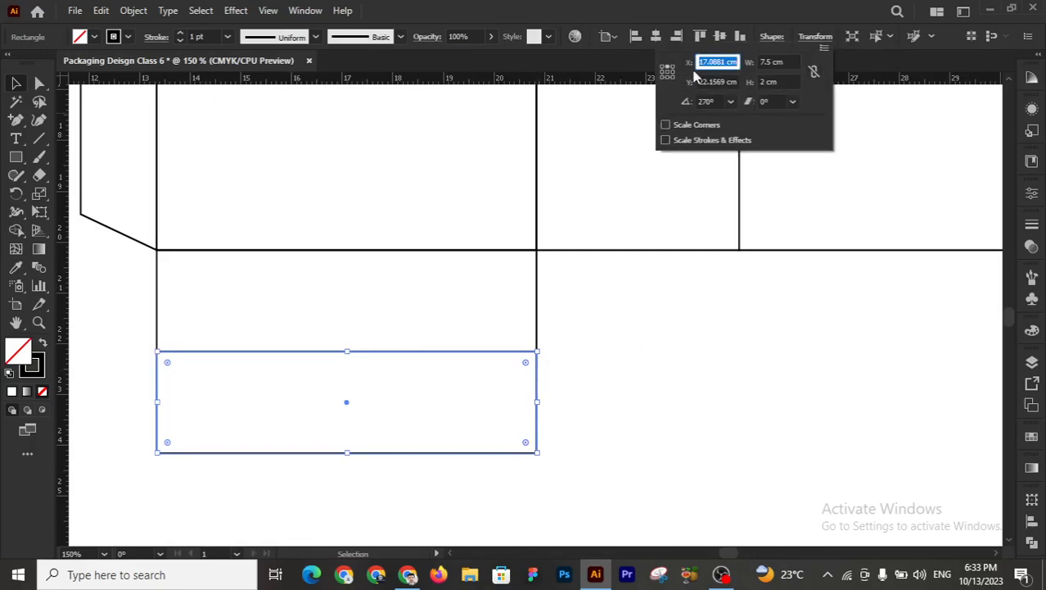
{"action": "left_click", "coordinate": [779, 81]}
{"action": "type", "text": "/2"}
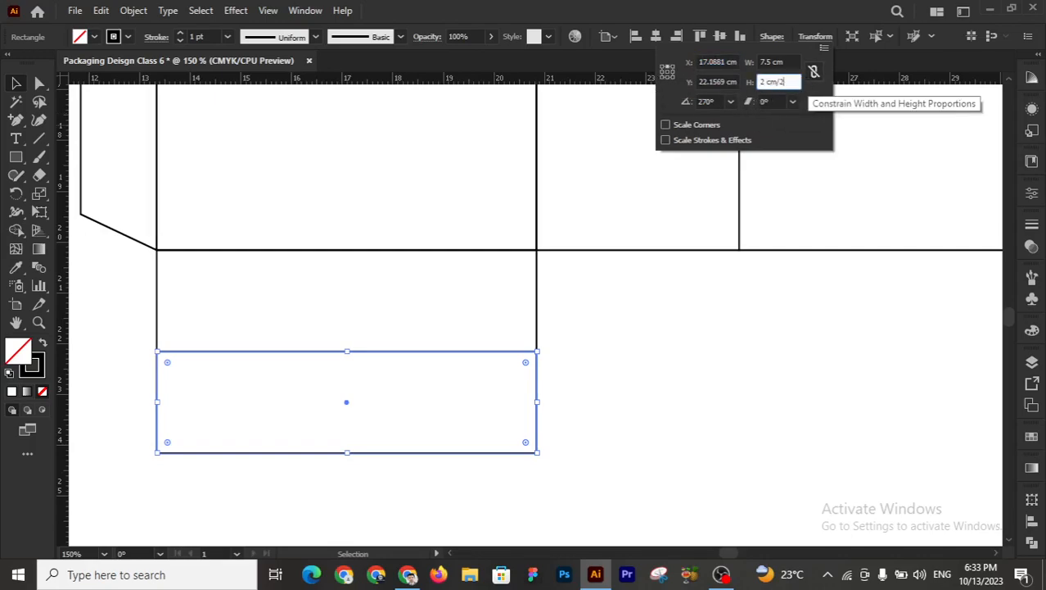
{"action": "key", "text": "Return"}
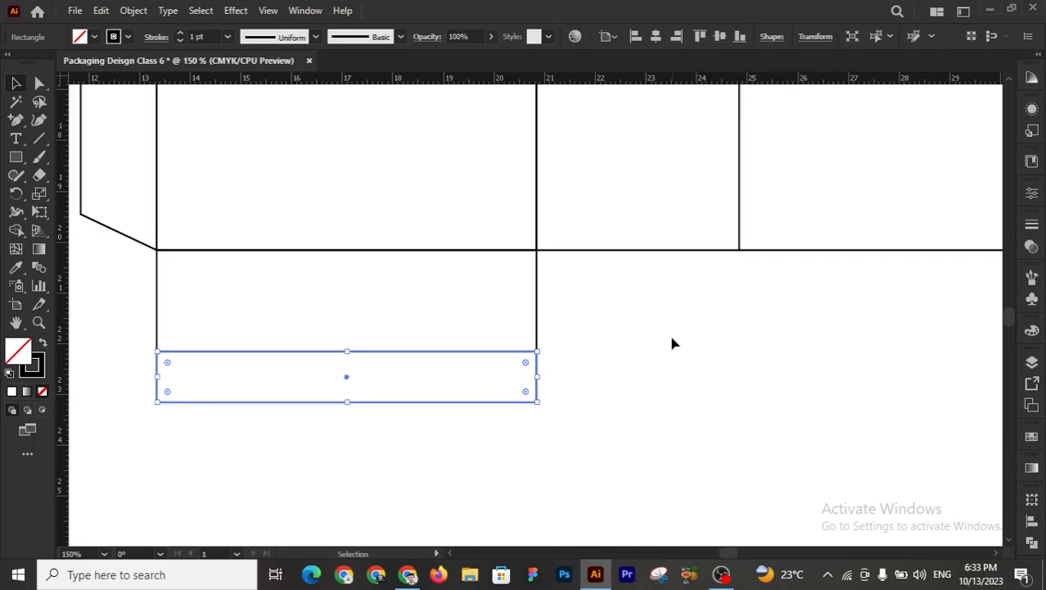
{"action": "left_click", "coordinate": [673, 344]}
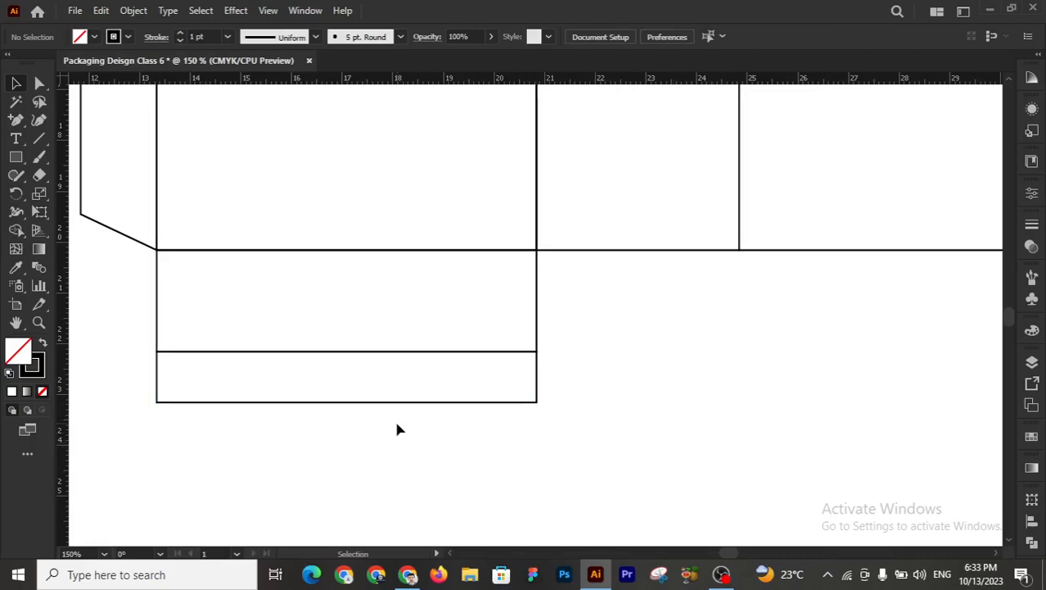
- Reduce the lowest rectangle's width to a quarter, 1.875 cm, using its left middle reference point
{"action": "left_click_drag", "start_coordinate": [113, 376], "coordinate": [604, 460]}
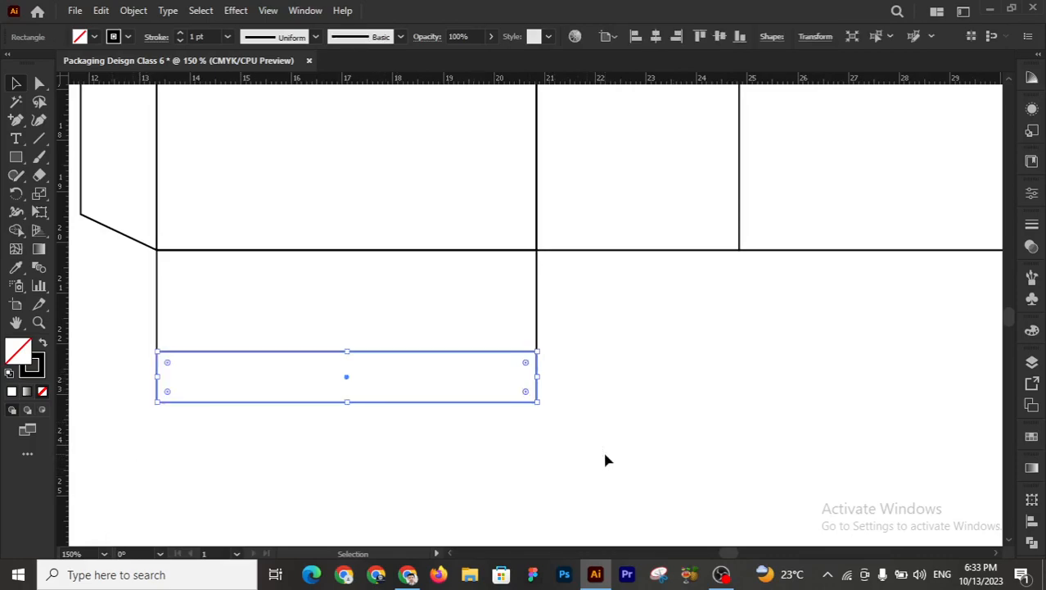
{"action": "left_click", "coordinate": [152, 391]}
{"action": "left_click_drag", "start_coordinate": [128, 381], "coordinate": [684, 417]}
{"action": "left_click", "coordinate": [814, 37]}
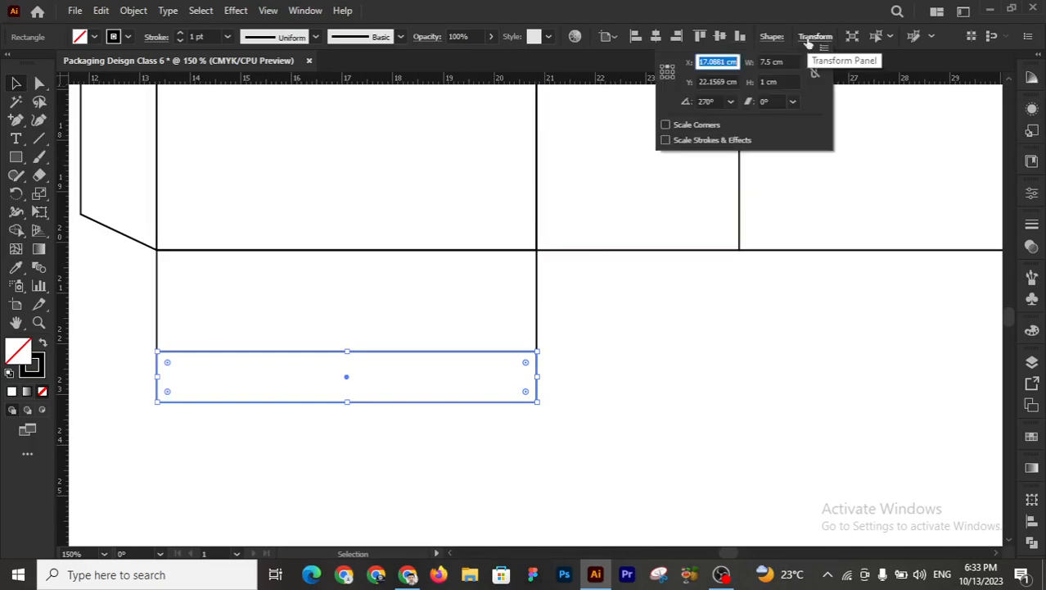
{"action": "left_click", "coordinate": [662, 72]}
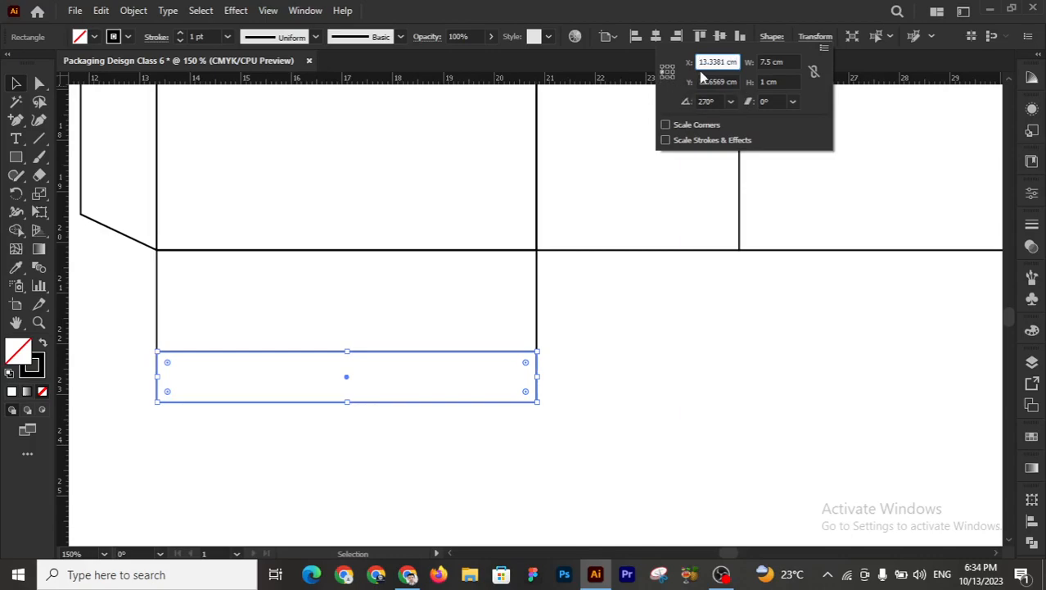
{"action": "left_click", "coordinate": [788, 62]}
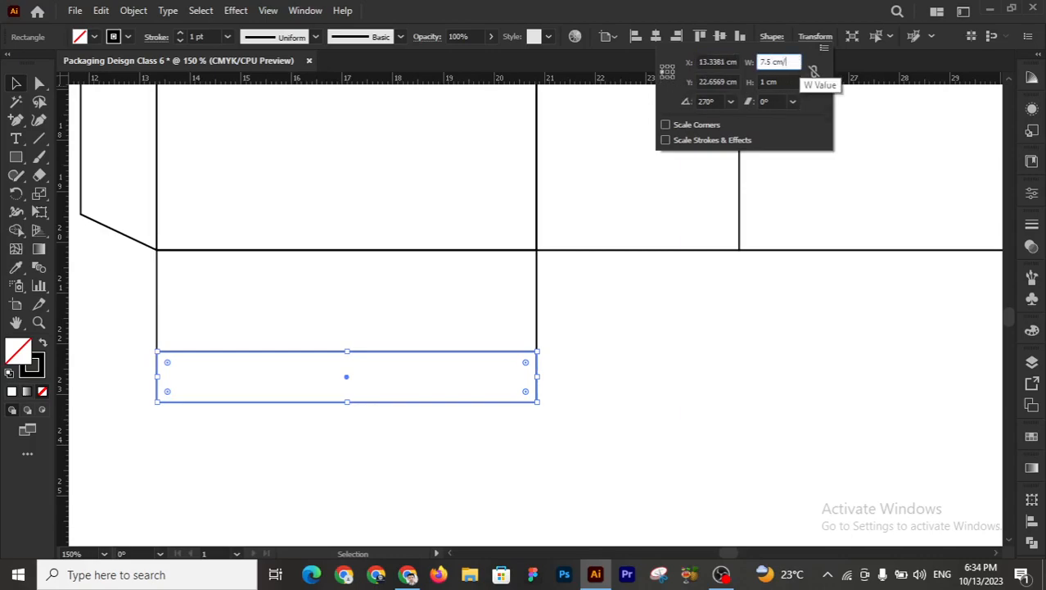
{"action": "type", "text": "/4"}
{"action": "key", "text": "Return"}
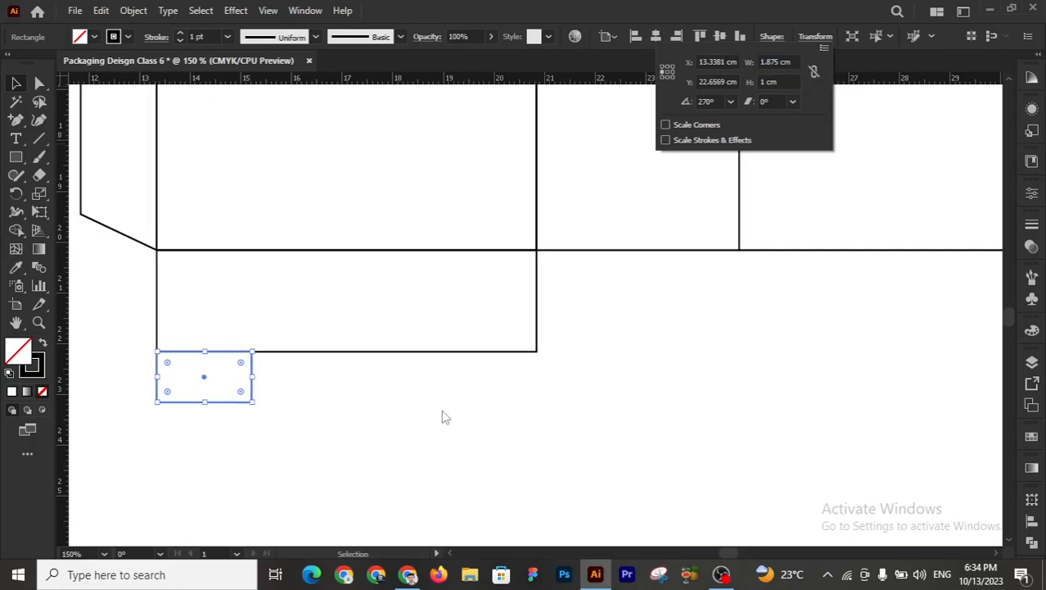
{"action": "left_click", "coordinate": [279, 454]}
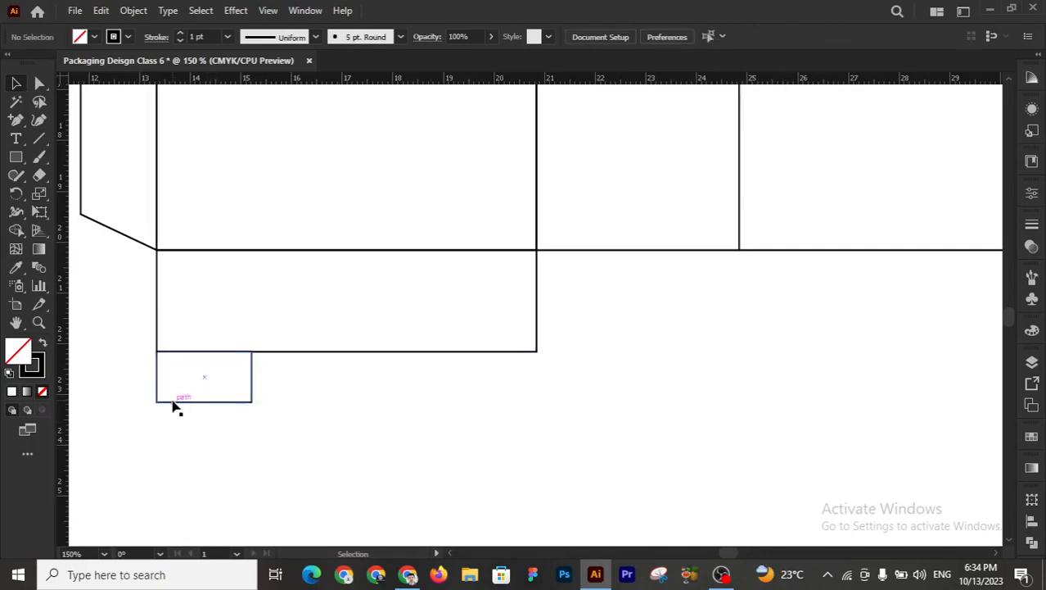
- Copy the small bottom rectangle about 5.62 cm horizontally so it aligns with the bottom panel's right edge
{"action": "left_click_drag", "start_coordinate": [174, 405], "coordinate": [461, 415]}
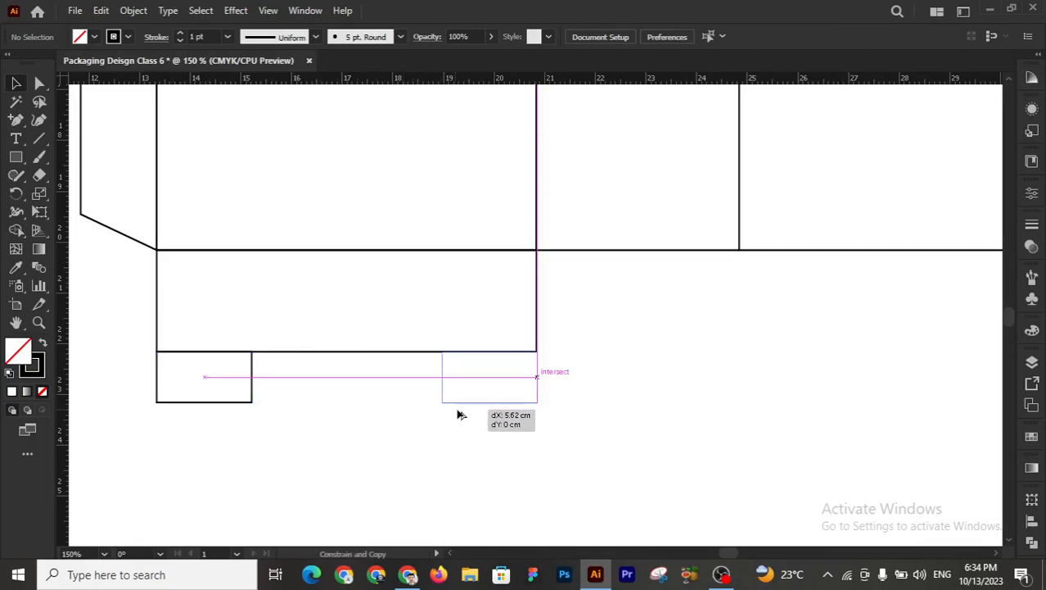
{"action": "left_click_drag", "start_coordinate": [551, 403], "coordinate": [551, 403]}
{"action": "left_click", "coordinate": [579, 313]}
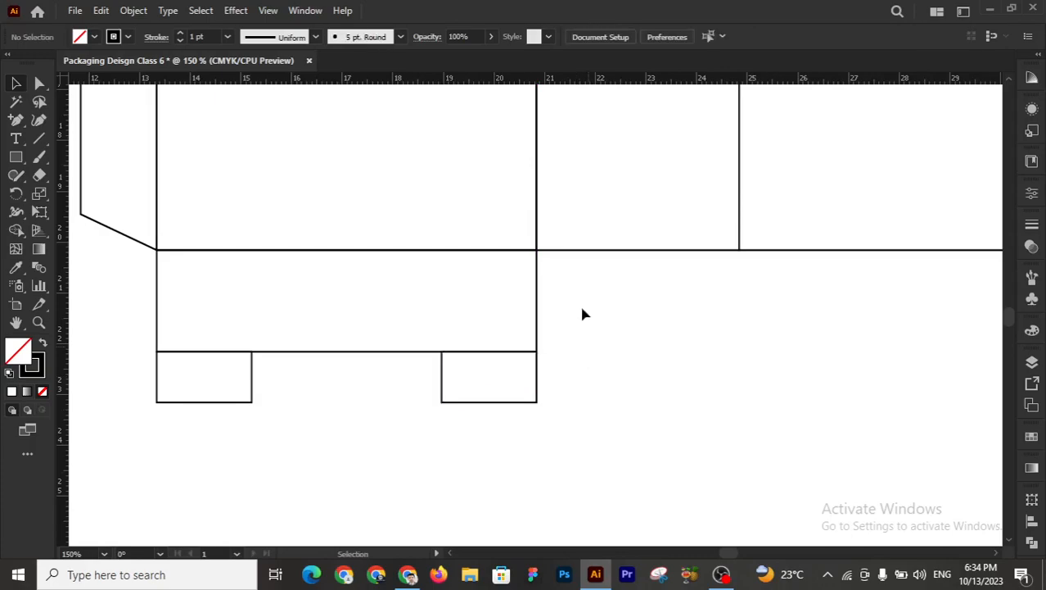
{"action": "left_click", "coordinate": [503, 402]}
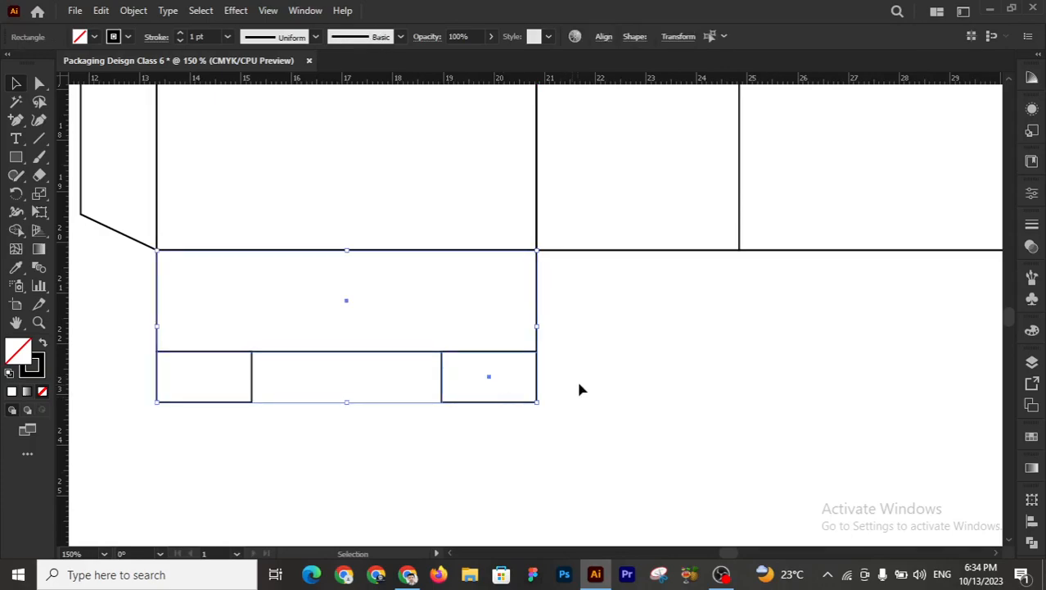
{"action": "left_click", "coordinate": [590, 332]}
{"action": "left_click_drag", "start_coordinate": [581, 299], "coordinate": [513, 426]}
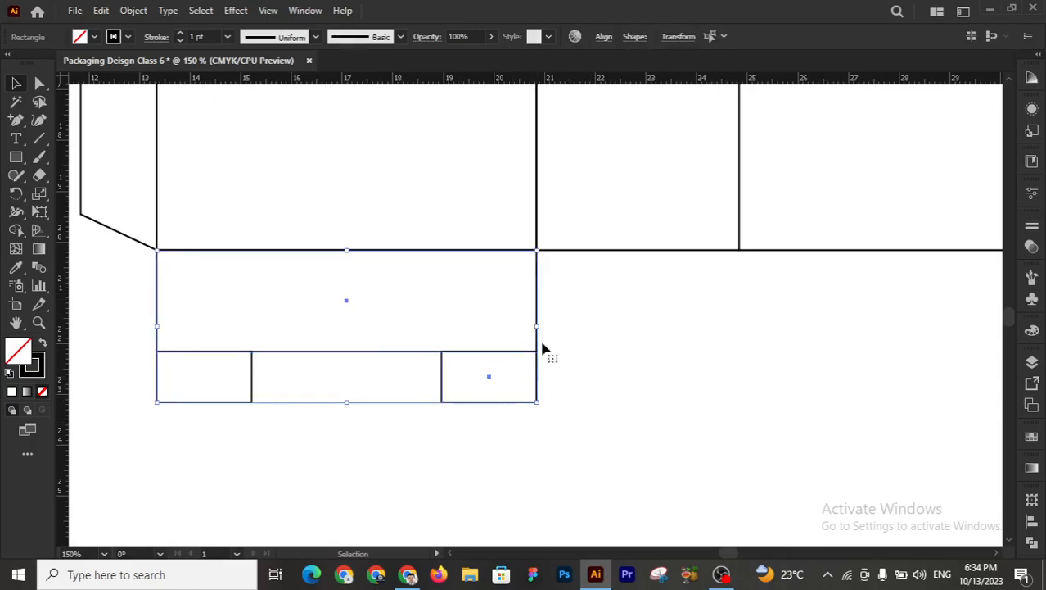
{"action": "left_click", "coordinate": [538, 287]}
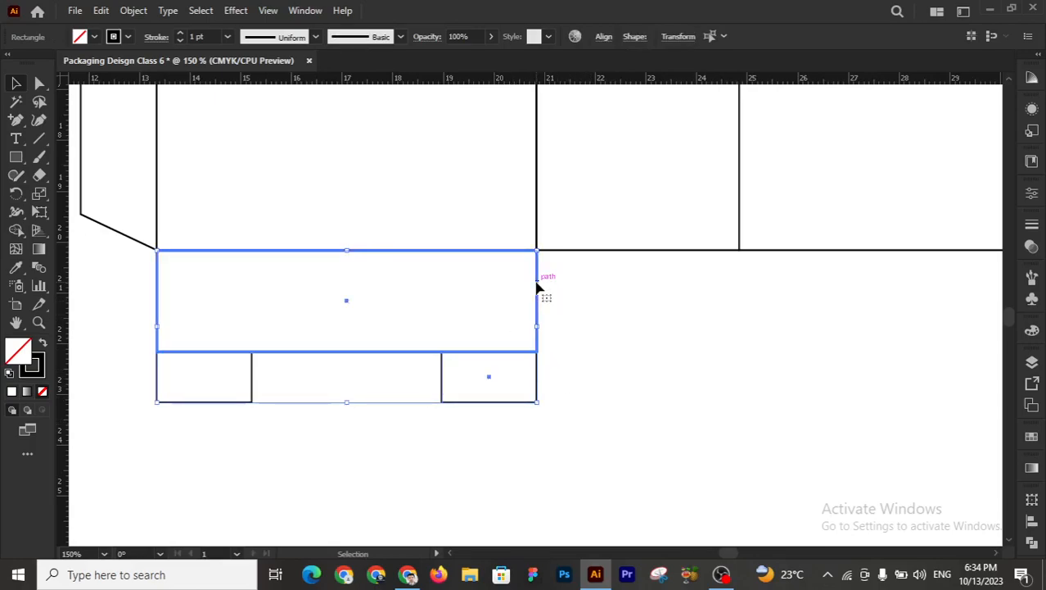
{"action": "left_click", "coordinate": [603, 36]}
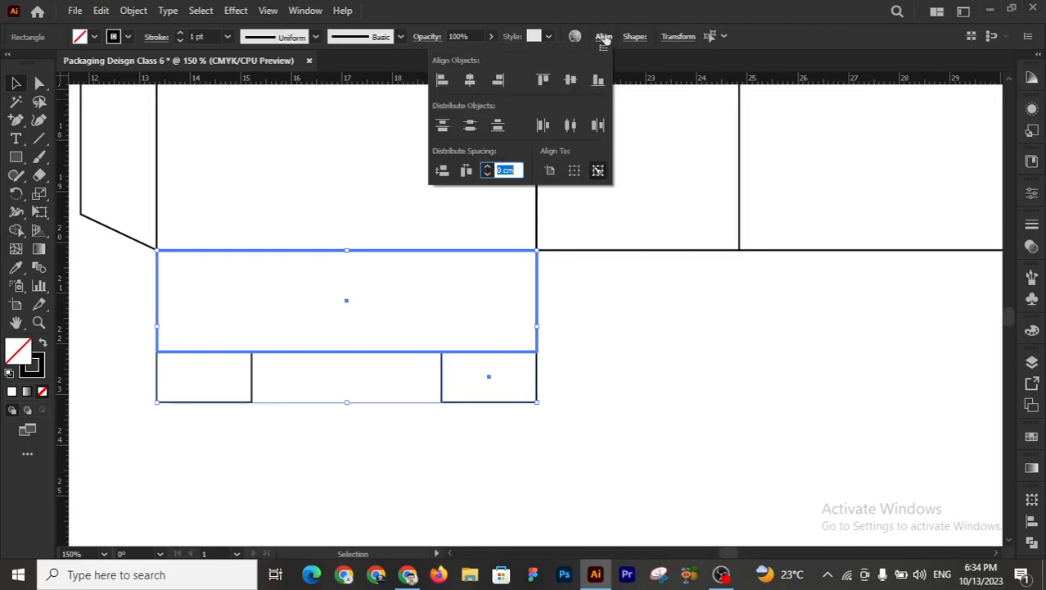
{"action": "left_click", "coordinate": [623, 357]}
- Copy the bottom flap with its two small corner rectangles horizontally, aligning it beneath the second wide panel
{"action": "key", "text": "z"}
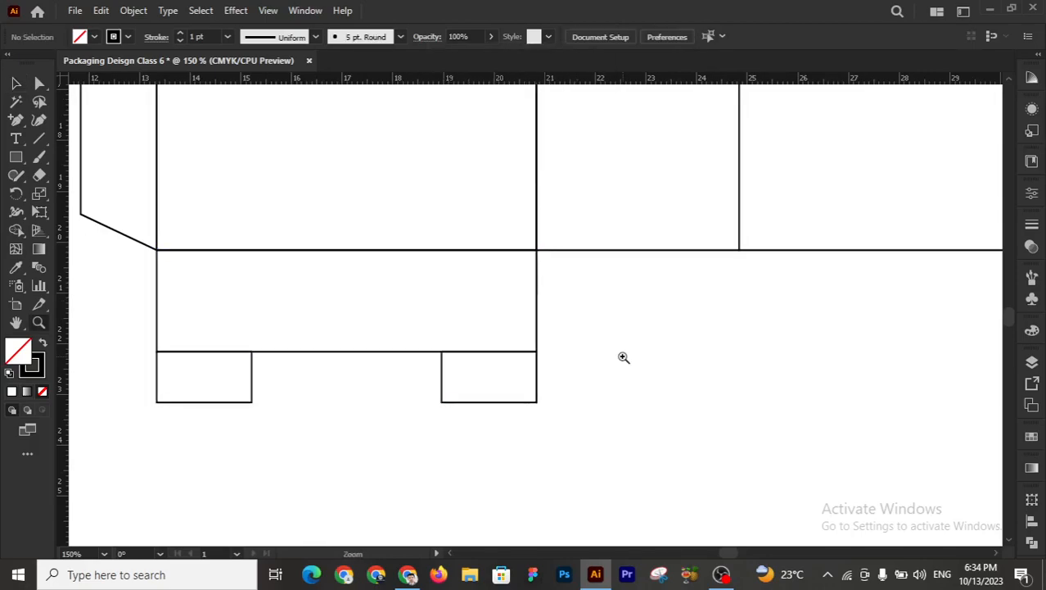
{"action": "left_click", "coordinate": [623, 358], "text": "alt"}
{"action": "left_click", "coordinate": [15, 84]}
{"action": "left_click_drag", "start_coordinate": [177, 273], "coordinate": [591, 384]}
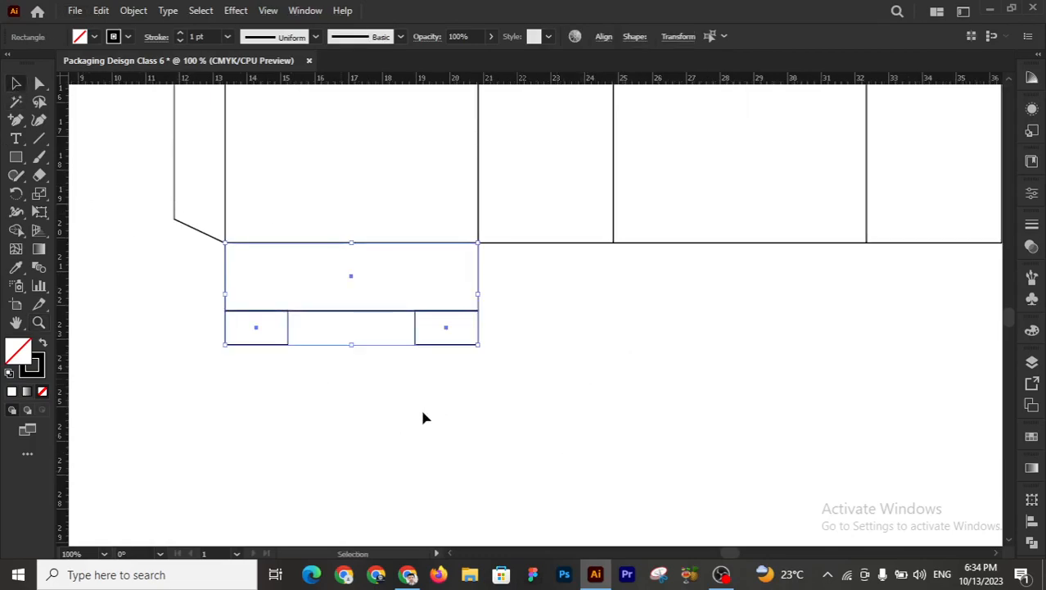
{"action": "scroll", "coordinate": [411, 414], "scroll_direction": "right", "scroll_amount": 5}
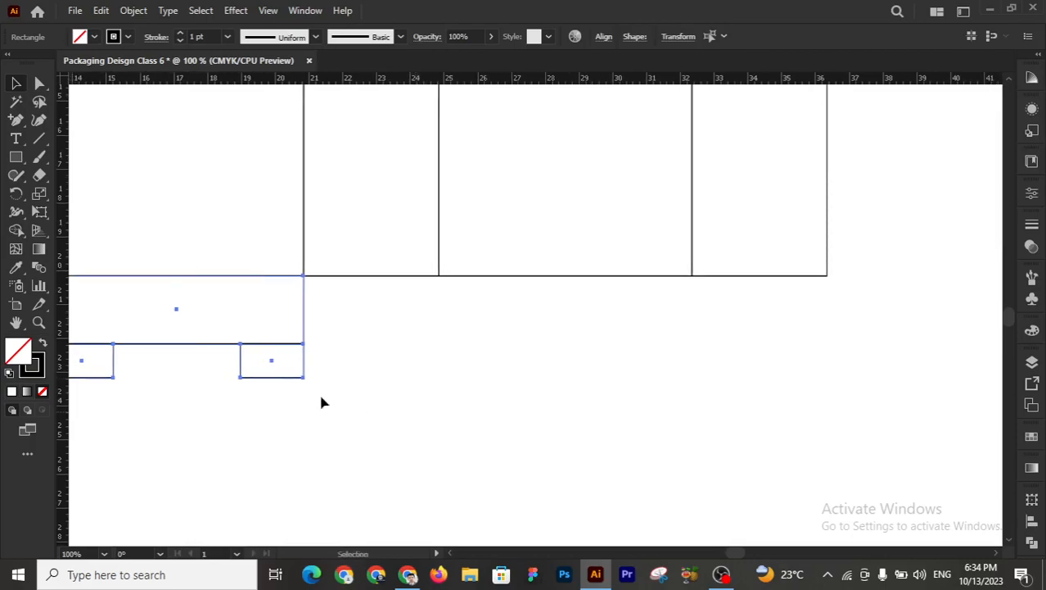
{"action": "left_click_drag", "start_coordinate": [213, 345], "coordinate": [581, 428]}
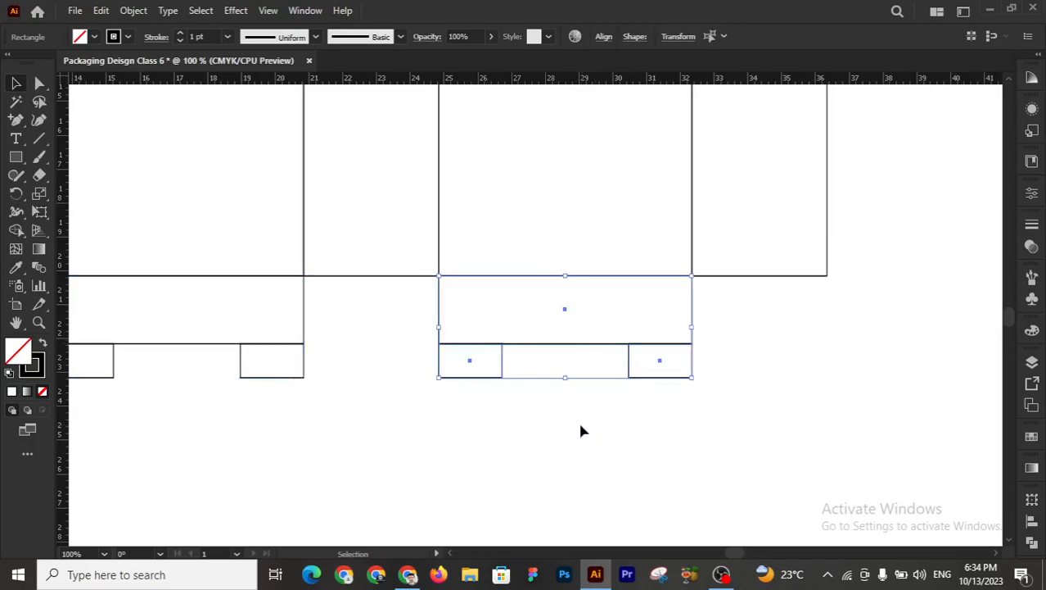
{"action": "left_click", "coordinate": [582, 428]}
- Draw a 3.75 × 1 cm rectangle filling the gap between the two small rectangles under the second wide panel's flap
{"action": "key", "text": "z"}
{"action": "left_click", "coordinate": [551, 322]}
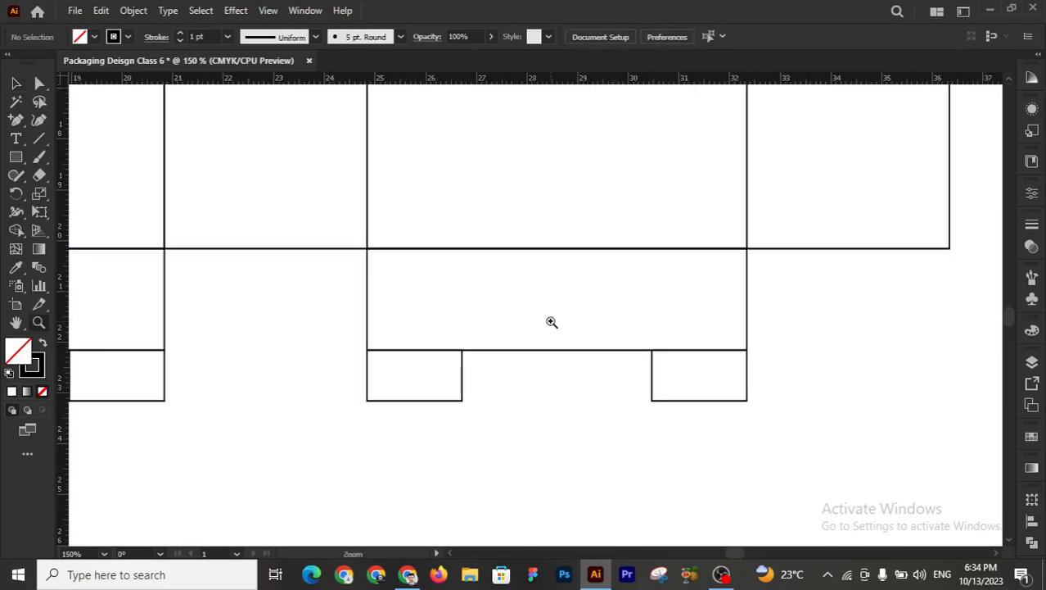
{"action": "left_click", "coordinate": [551, 322]}
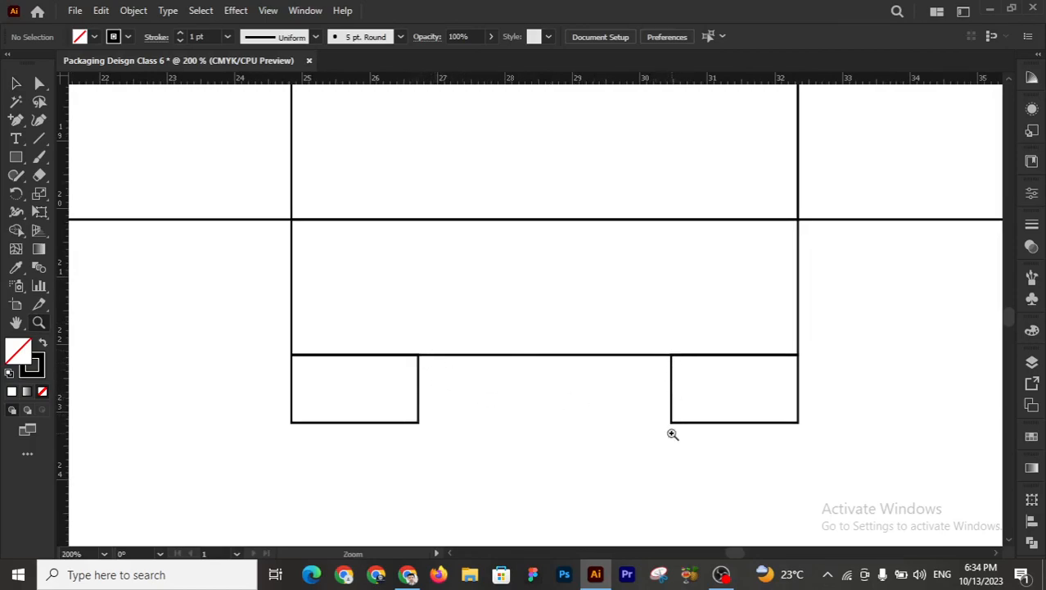
{"action": "left_click", "coordinate": [16, 157]}
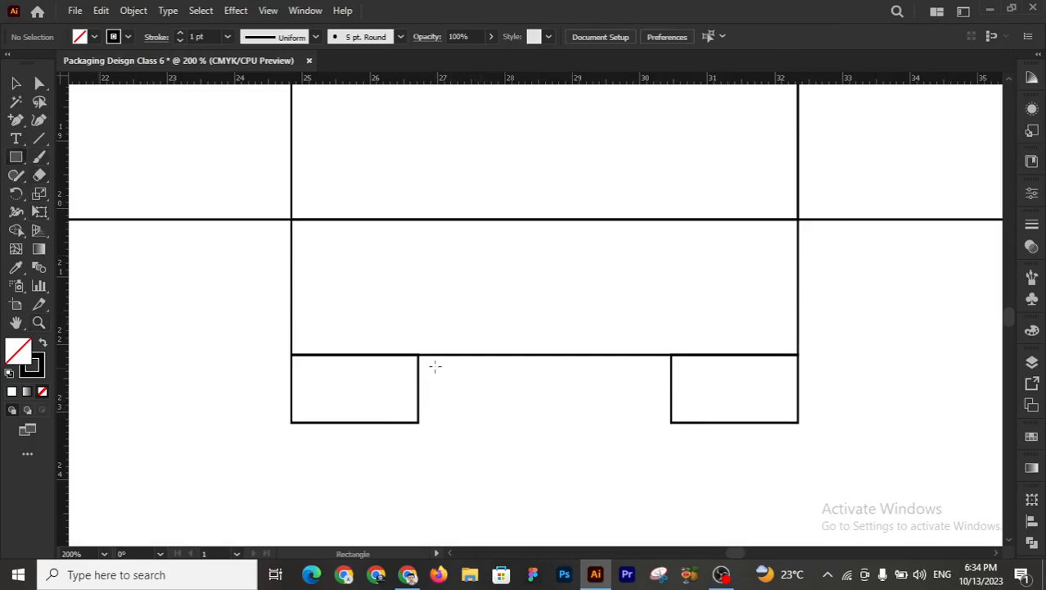
{"action": "left_click_drag", "start_coordinate": [418, 355], "coordinate": [644, 423]}
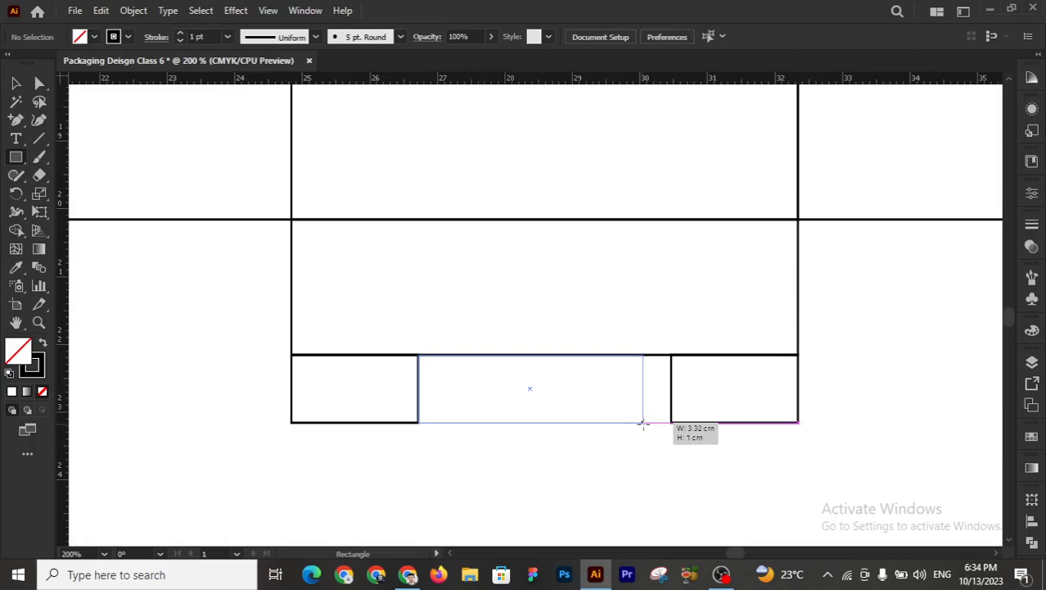
{"action": "left_click_drag", "start_coordinate": [643, 423], "coordinate": [672, 424]}
{"action": "left_click", "coordinate": [14, 84]}
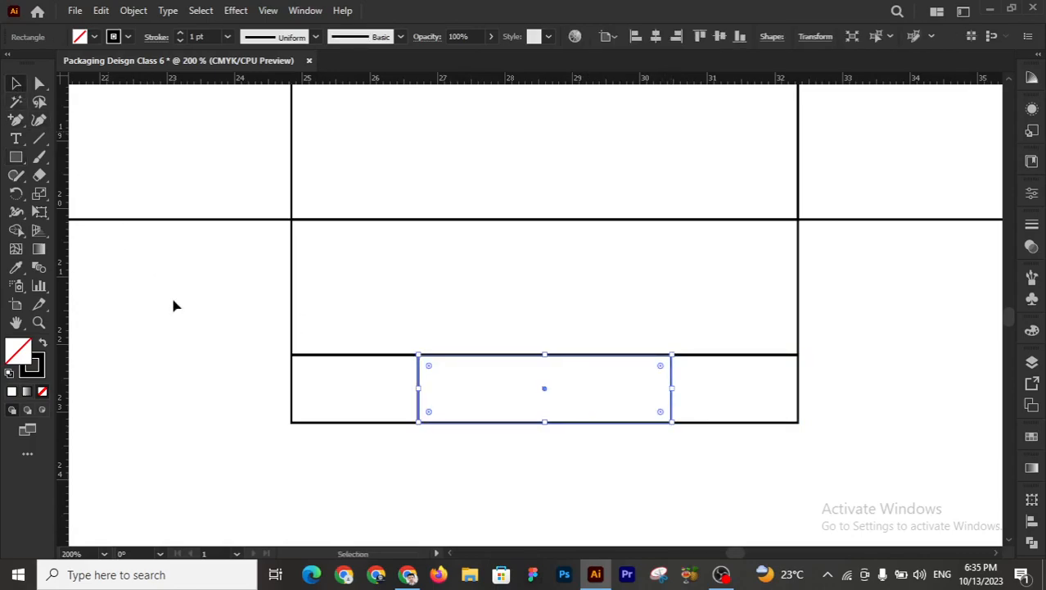
{"action": "left_click", "coordinate": [173, 305]}
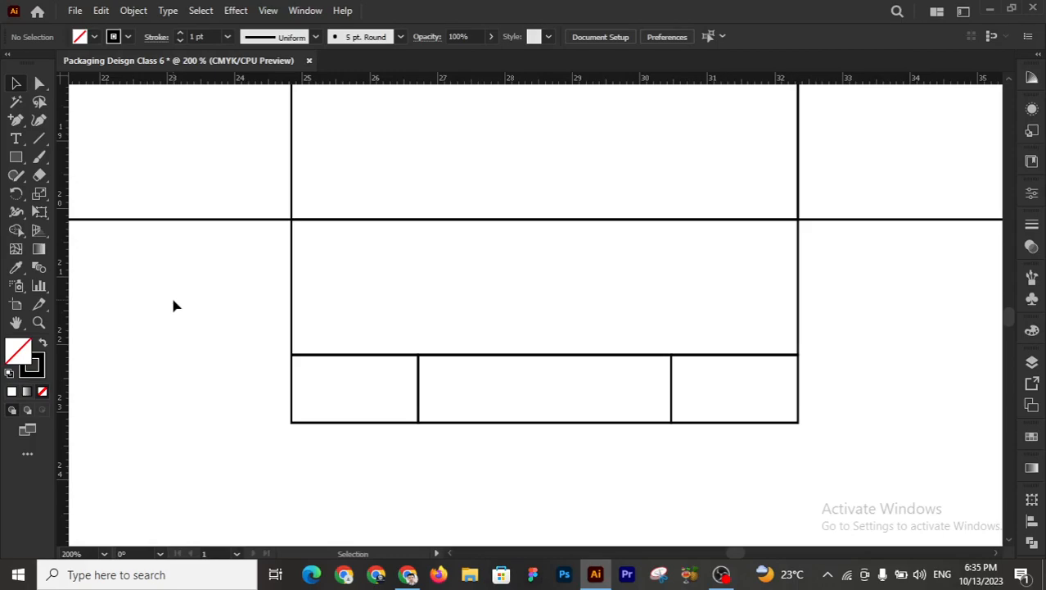
{"action": "key", "text": "z"}
{"action": "left_click", "coordinate": [488, 397]}
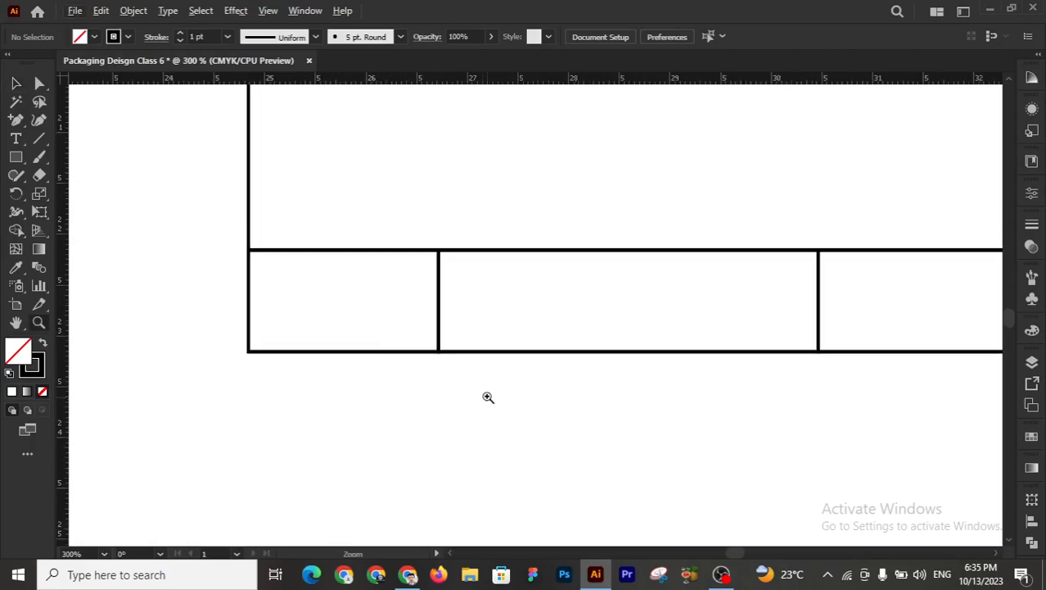
{"action": "left_click", "coordinate": [515, 351], "text": "alt"}
{"action": "left_click", "coordinate": [515, 351], "text": "alt"}
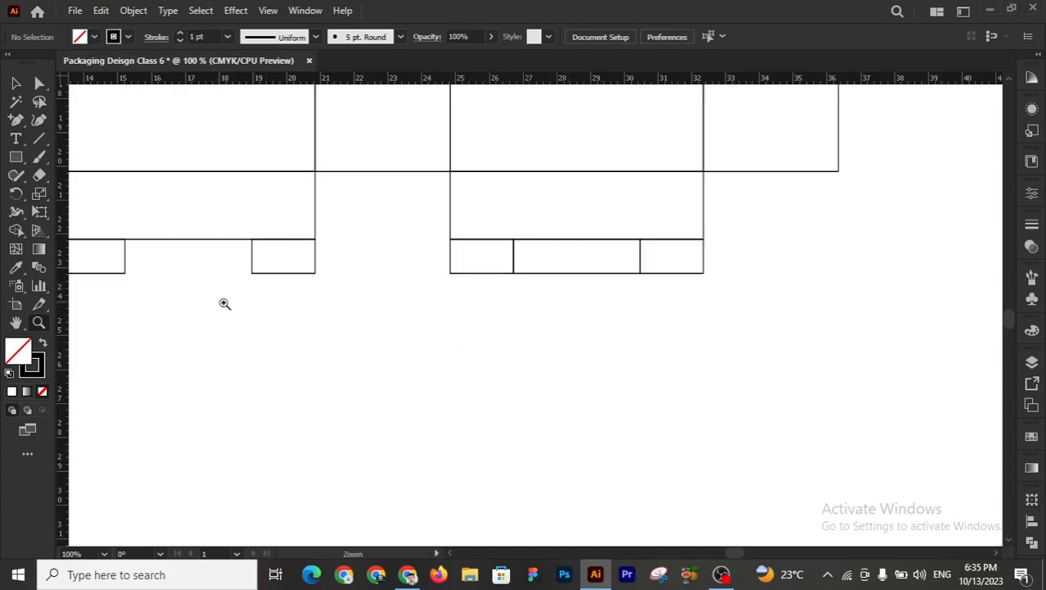
{"action": "left_click", "coordinate": [14, 84]}
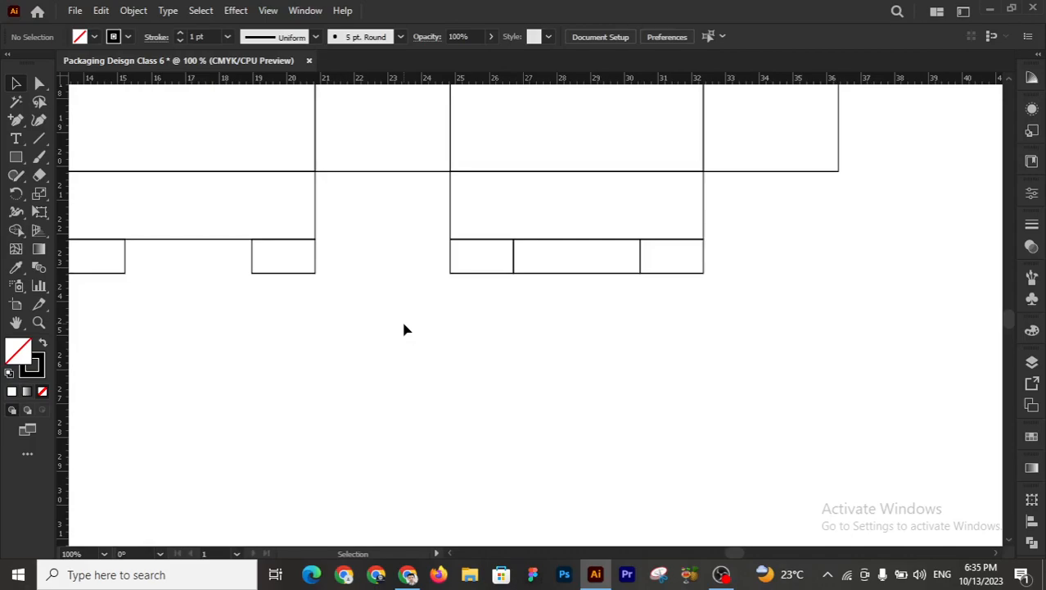
- Select the new middle rectangle and set its transform reference point to the center
{"action": "key", "text": "z"}
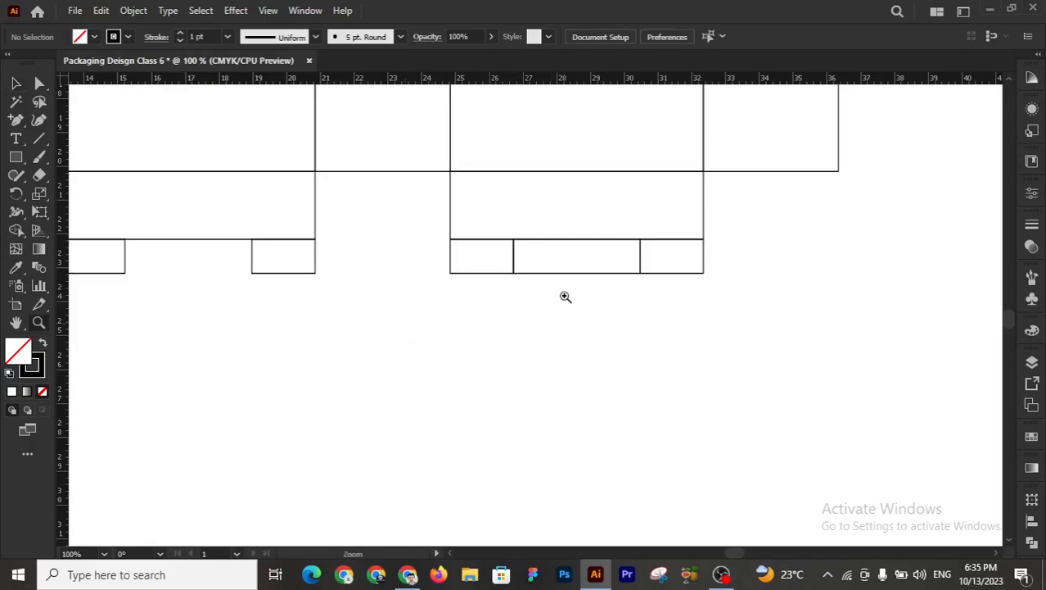
{"action": "left_click", "coordinate": [547, 295]}
{"action": "left_click", "coordinate": [548, 292]}
{"action": "left_click", "coordinate": [548, 292]}
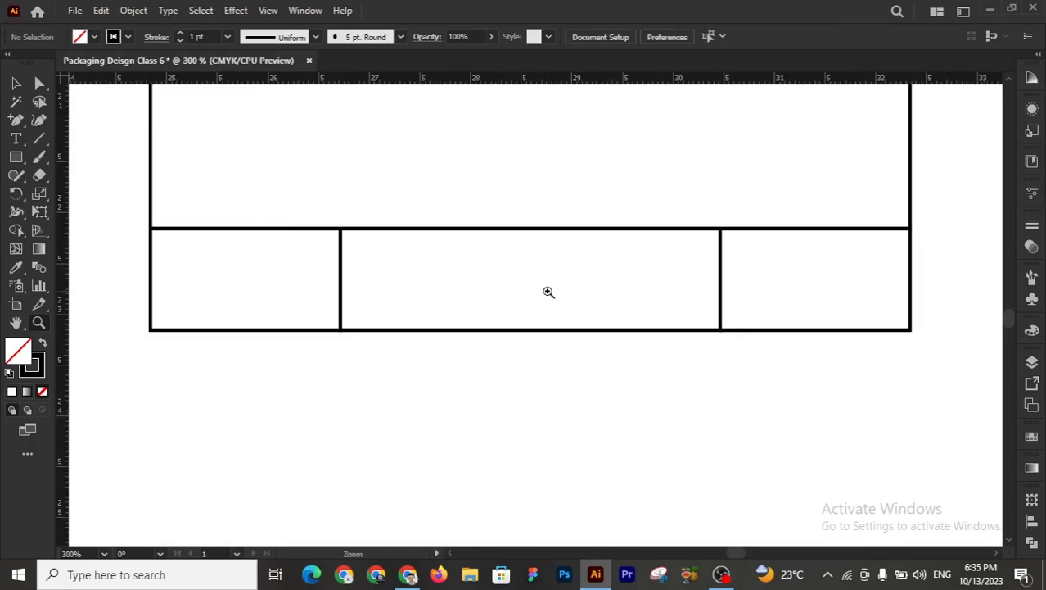
{"action": "left_click", "coordinate": [13, 83]}
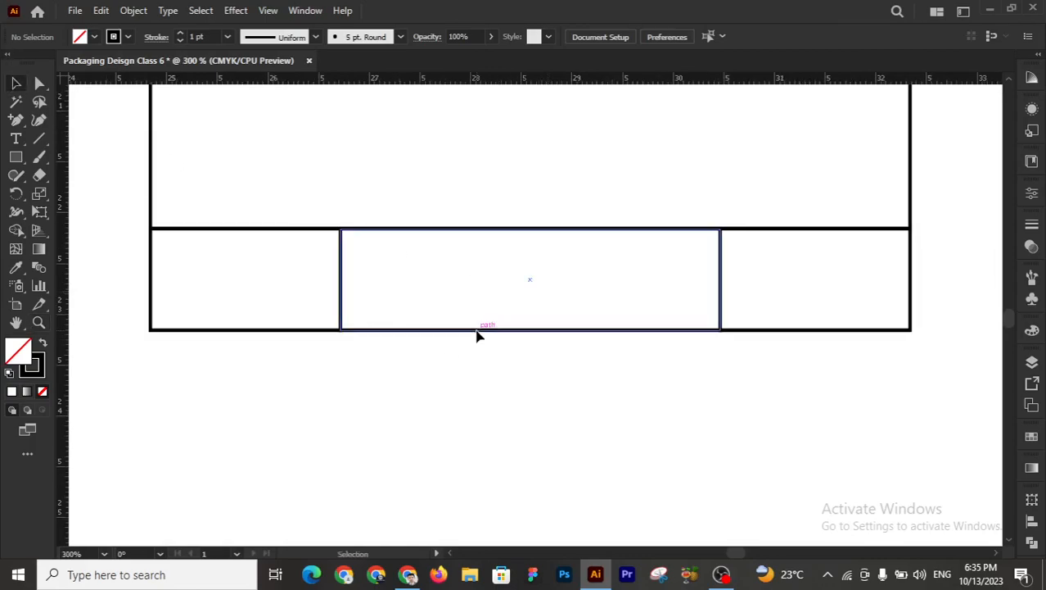
{"action": "left_click", "coordinate": [479, 331]}
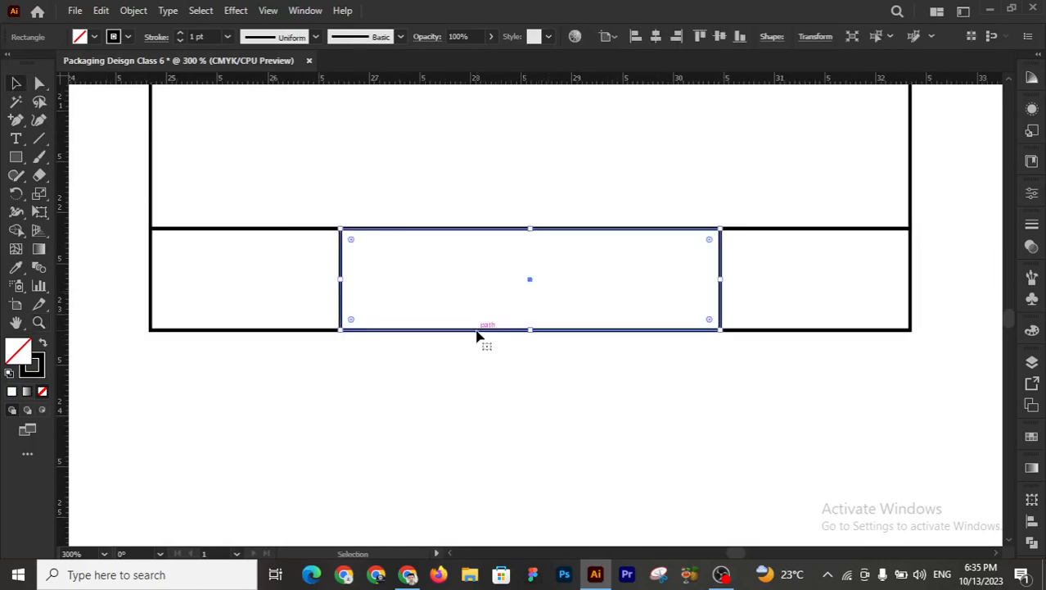
{"action": "left_click", "coordinate": [822, 40]}
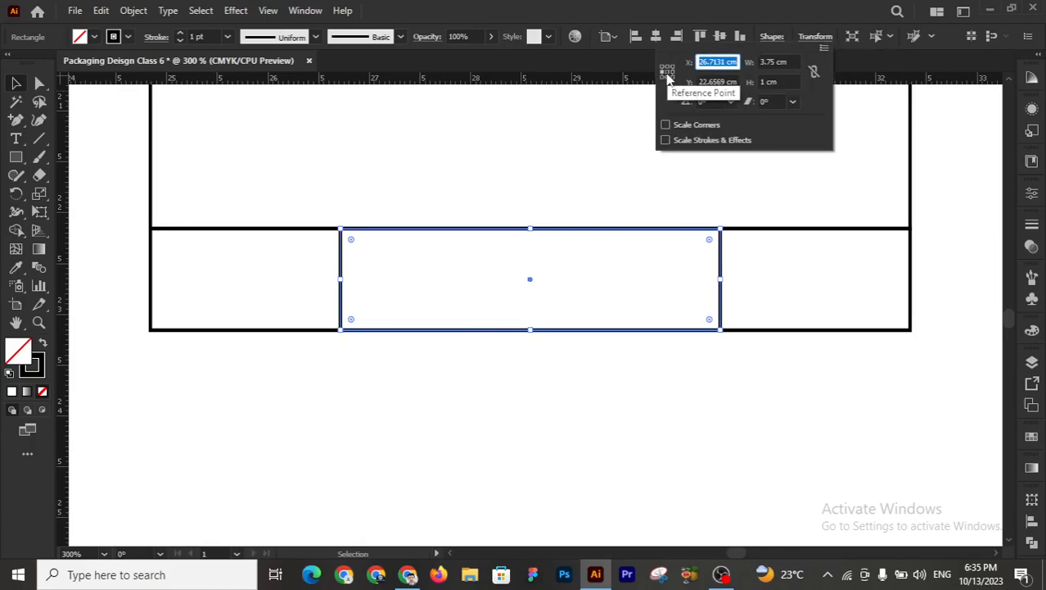
{"action": "left_click", "coordinate": [670, 72]}
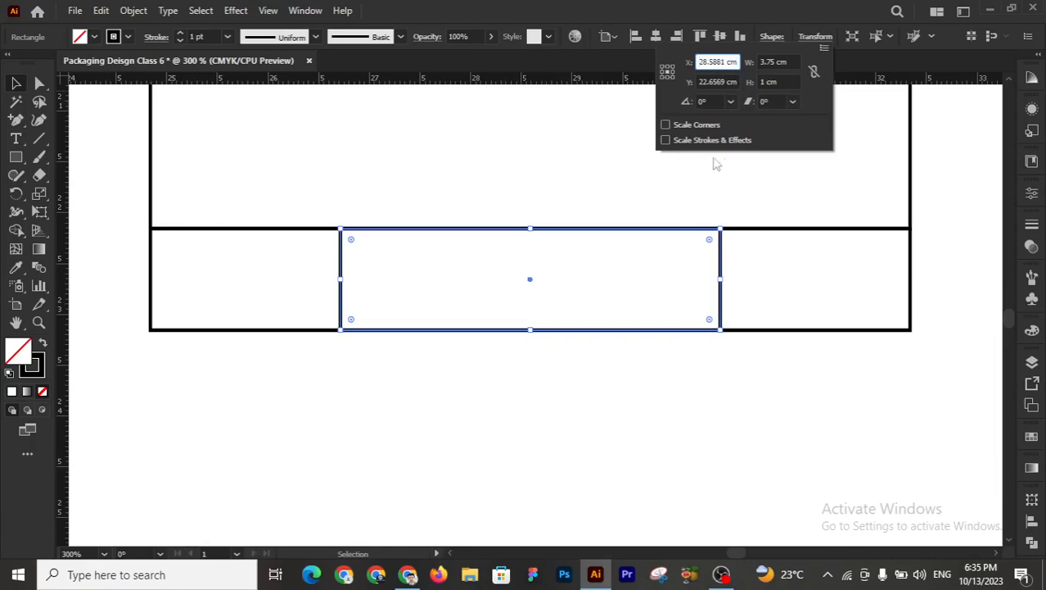
- Try reducing the middle rectangle's width by 0.5 cm to 3.25 cm, and undo the change
{"action": "left_click", "coordinate": [792, 61]}
{"action": "type", "text": "-0.5"}
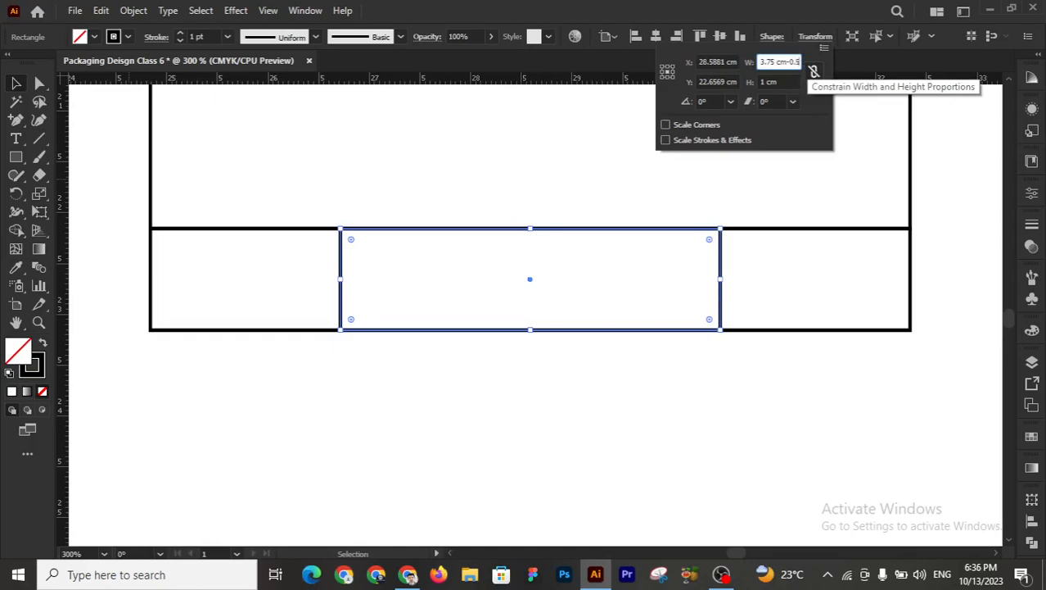
{"action": "left_click", "coordinate": [813, 72]}
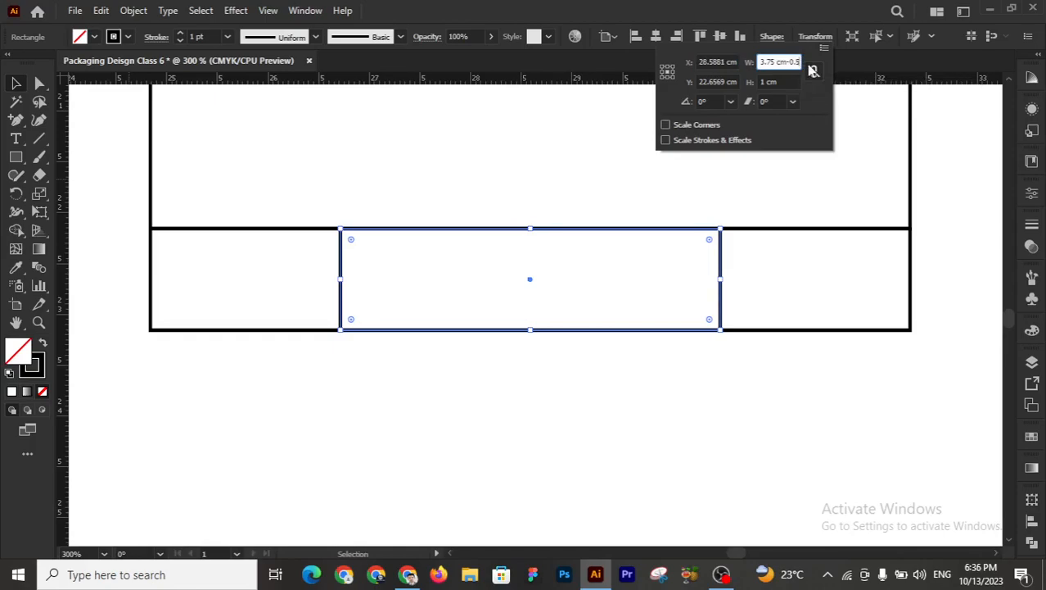
{"action": "type", "text": "0.5"}
{"action": "key", "text": "Return"}
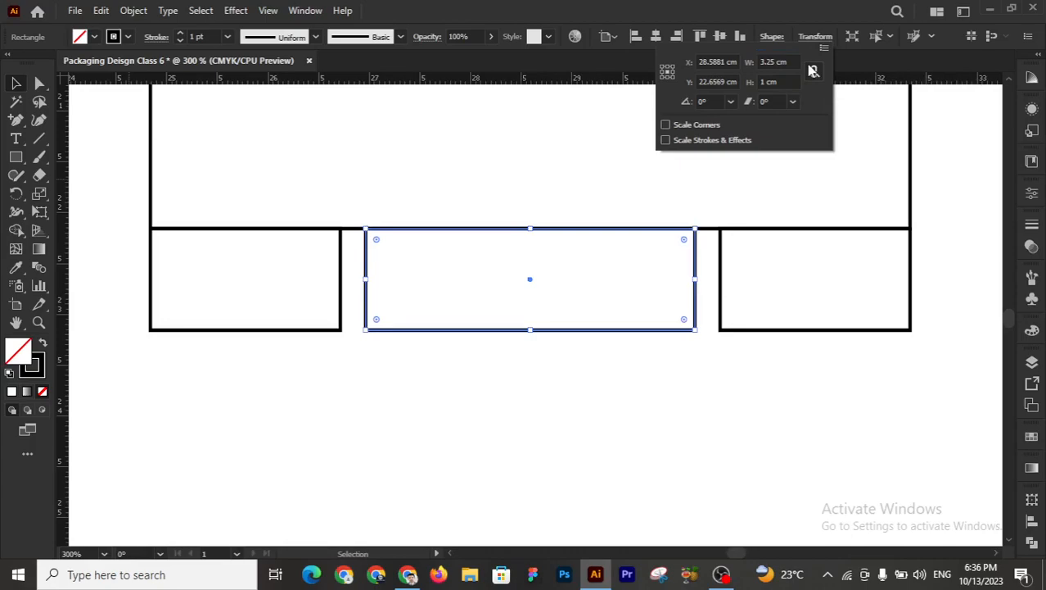
{"action": "key", "text": "Escape"}
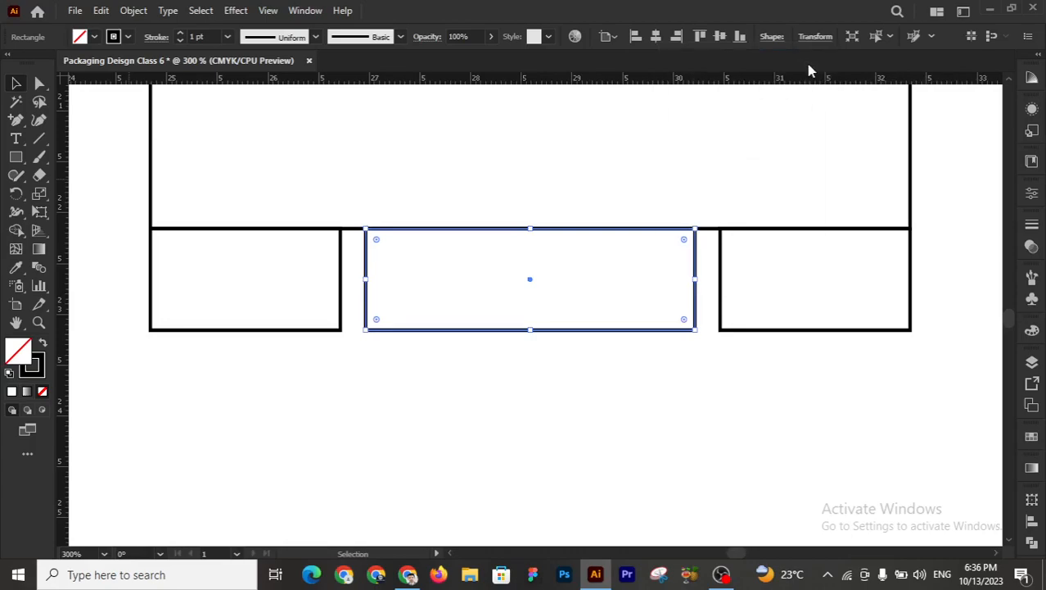
{"action": "key", "text": "ctrl+z"}
- Reduce the middle rectangle's width by 0.05 cm about its center
{"action": "left_click", "coordinate": [820, 38]}
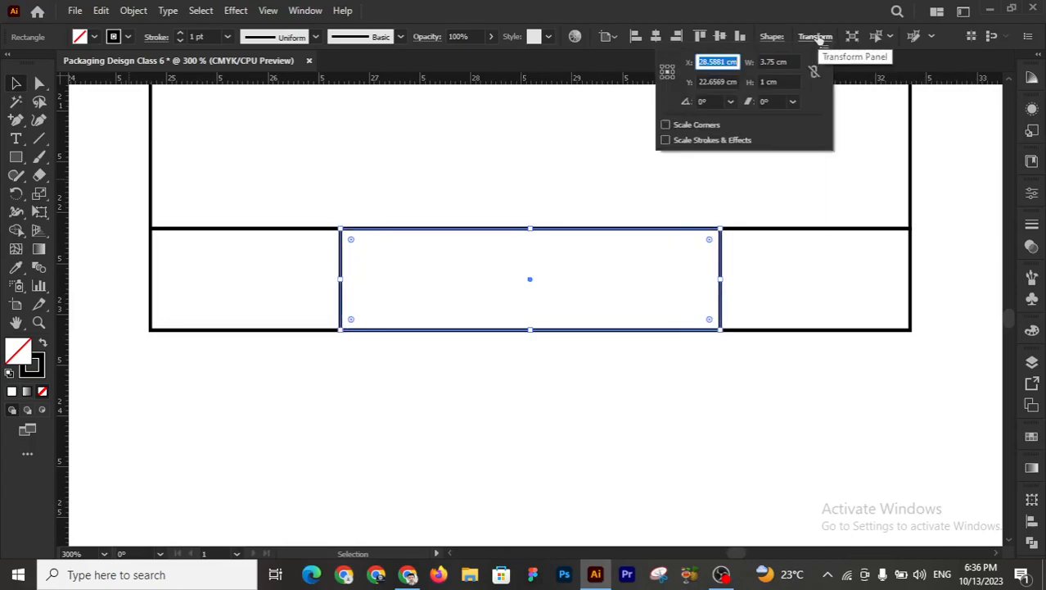
{"action": "left_click", "coordinate": [792, 62]}
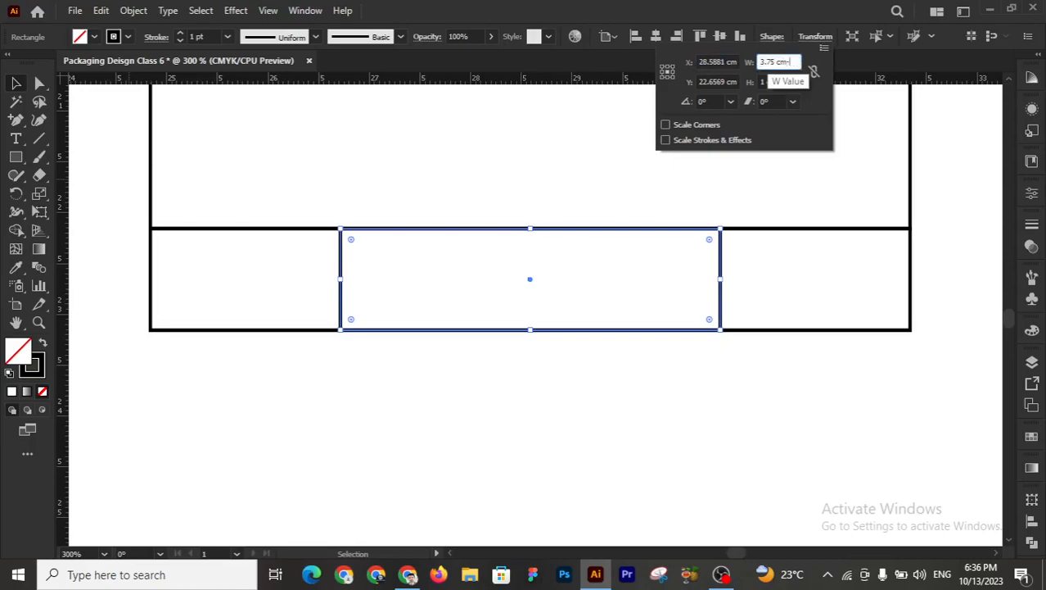
{"action": "type", "text": "-0.05"}
{"action": "key", "text": "Return"}
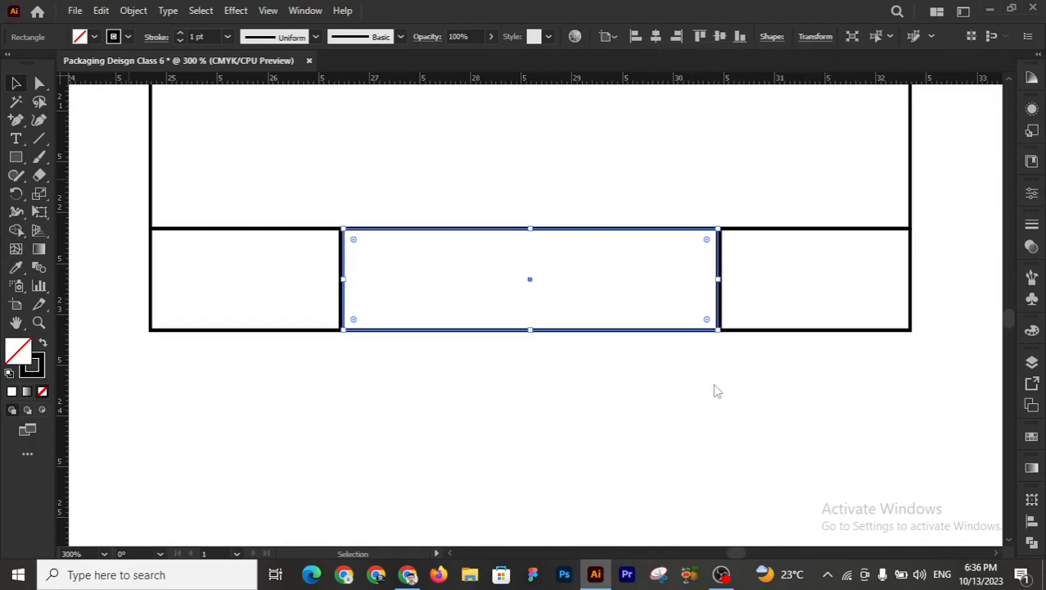
{"action": "left_click", "coordinate": [741, 396]}
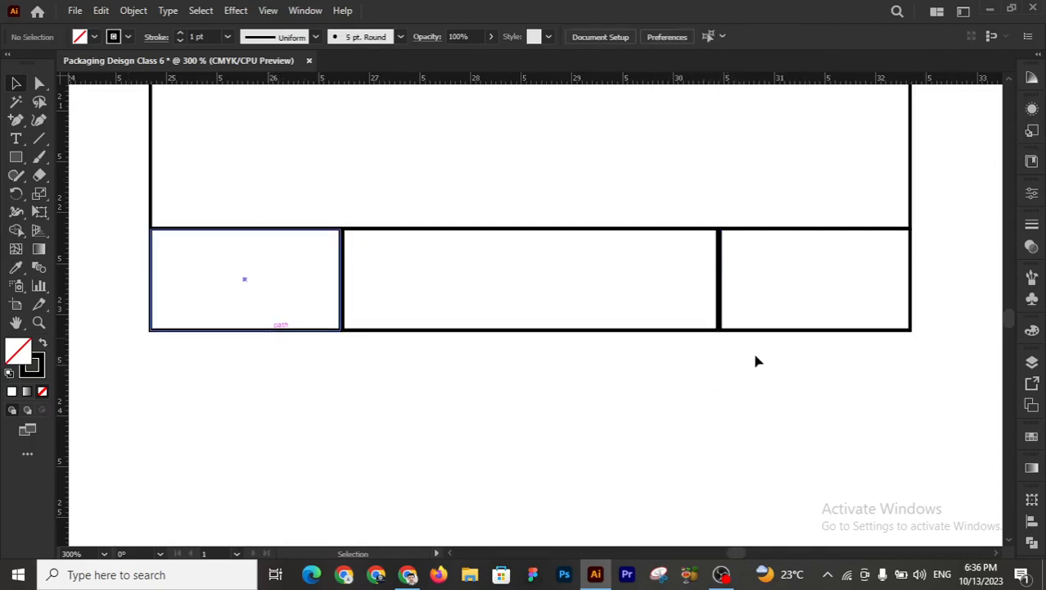
- Delete the two small rectangles on either side of the middle tab under the second wide panel's flap
{"action": "left_click", "coordinate": [772, 331], "text": "shift"}
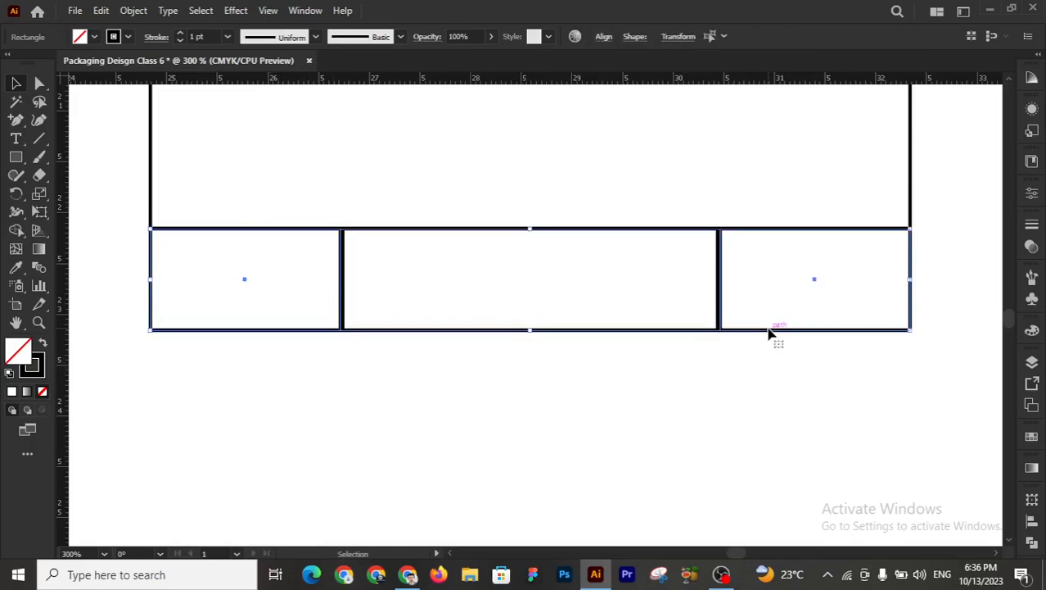
{"action": "key", "text": "Delete"}
{"action": "key", "text": "z"}
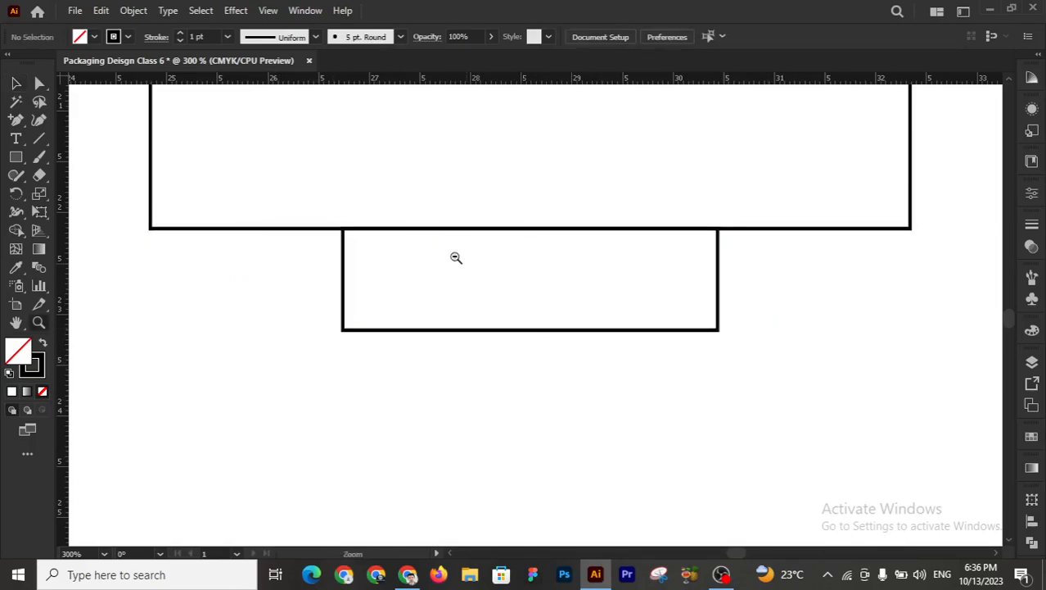
{"action": "left_click", "coordinate": [486, 334], "text": "alt"}
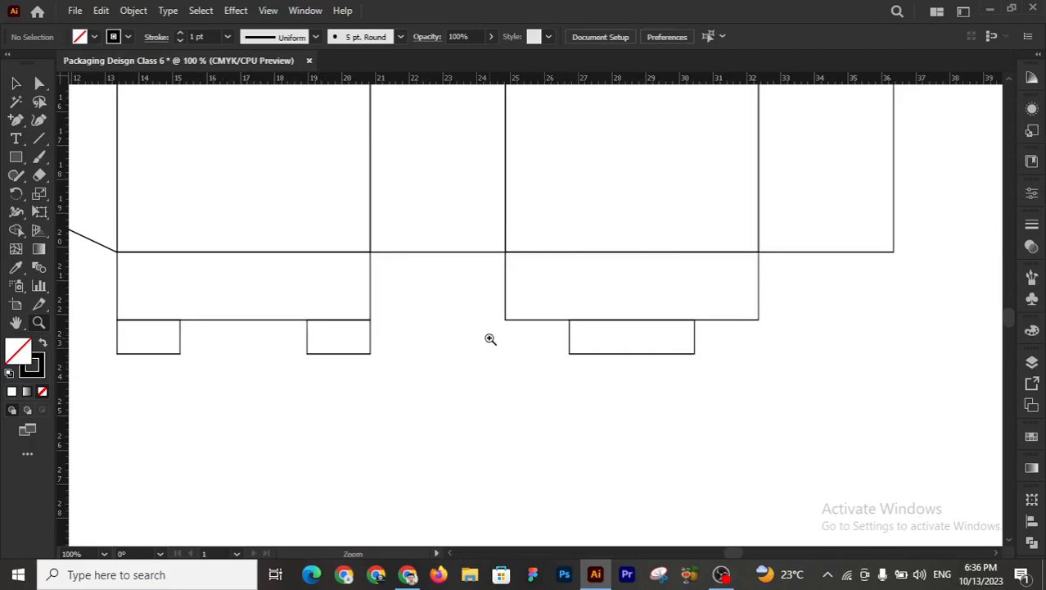
{"action": "left_click", "coordinate": [275, 314]}
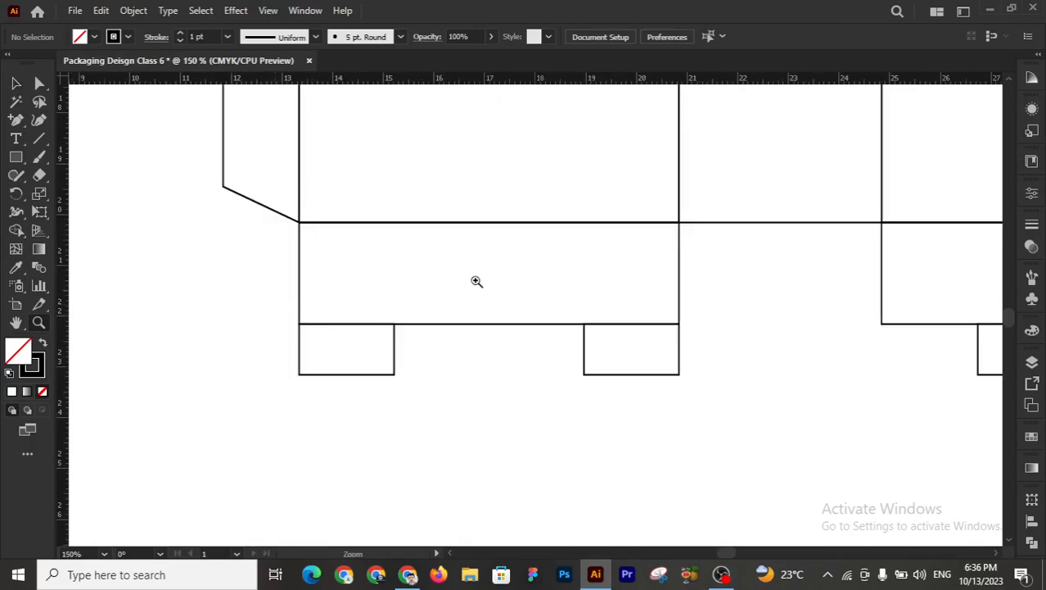
- Merge the first wide panel's bottom flap and its two corner tabs into one shape with Shape Builder
{"action": "key", "text": "v"}
{"action": "scroll", "coordinate": [876, 393], "scroll_direction": "right", "scroll_amount": 5}
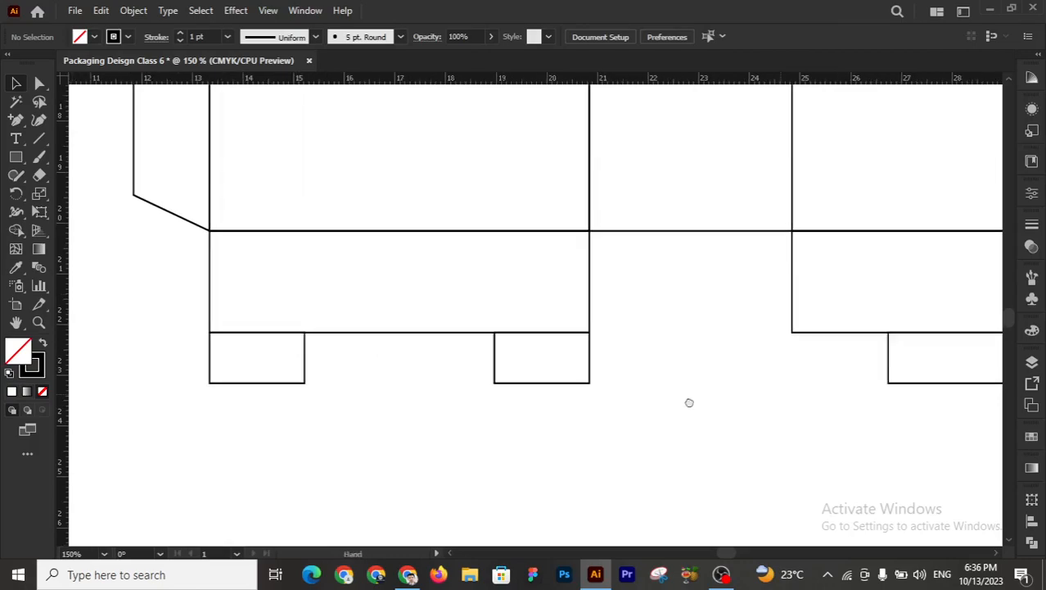
{"action": "left_click_drag", "start_coordinate": [92, 279], "coordinate": [616, 469]}
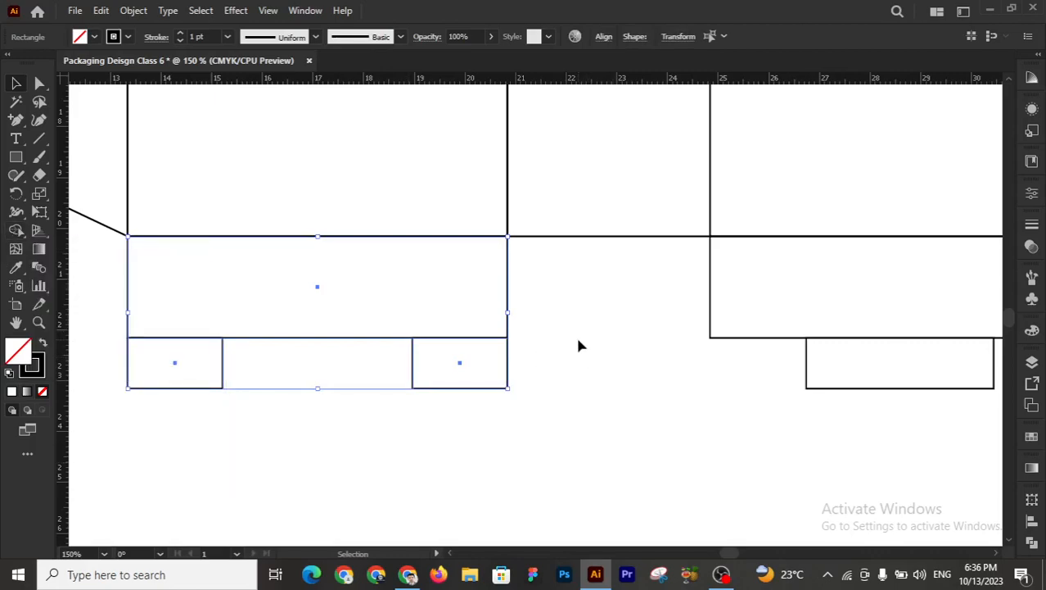
{"action": "left_click", "coordinate": [289, 347]}
{"action": "left_click_drag", "start_coordinate": [93, 241], "coordinate": [661, 479]}
{"action": "left_click", "coordinate": [17, 229]}
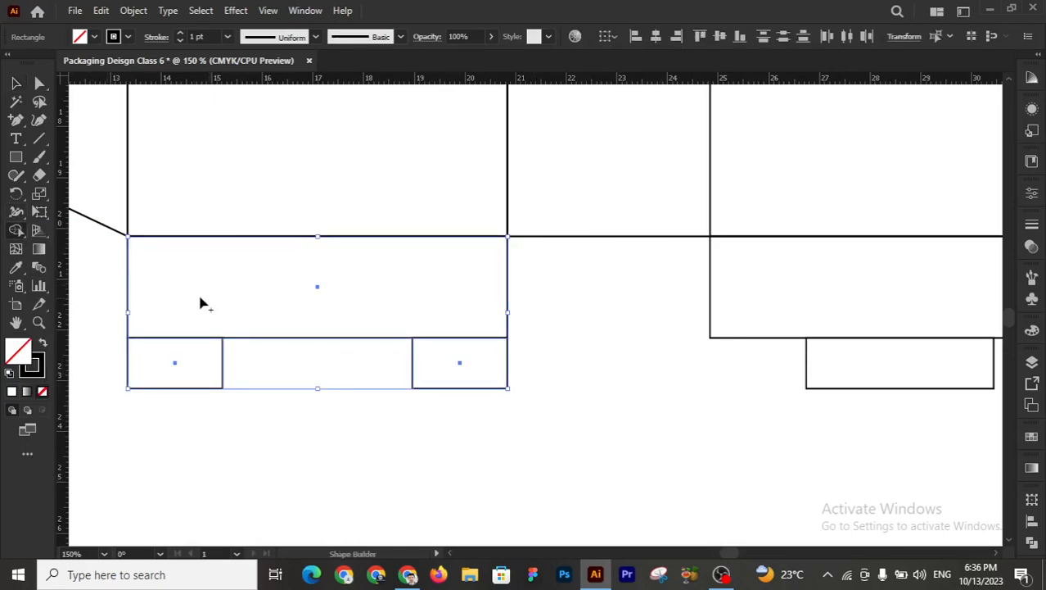
{"action": "mouse_move", "coordinate": [199, 299]}
{"action": "left_mouse_down"}
{"action": "mouse_move", "coordinate": [182, 341]}
{"action": "mouse_move", "coordinate": [466, 307]}
{"action": "mouse_move", "coordinate": [482, 370]}
{"action": "left_mouse_up"}
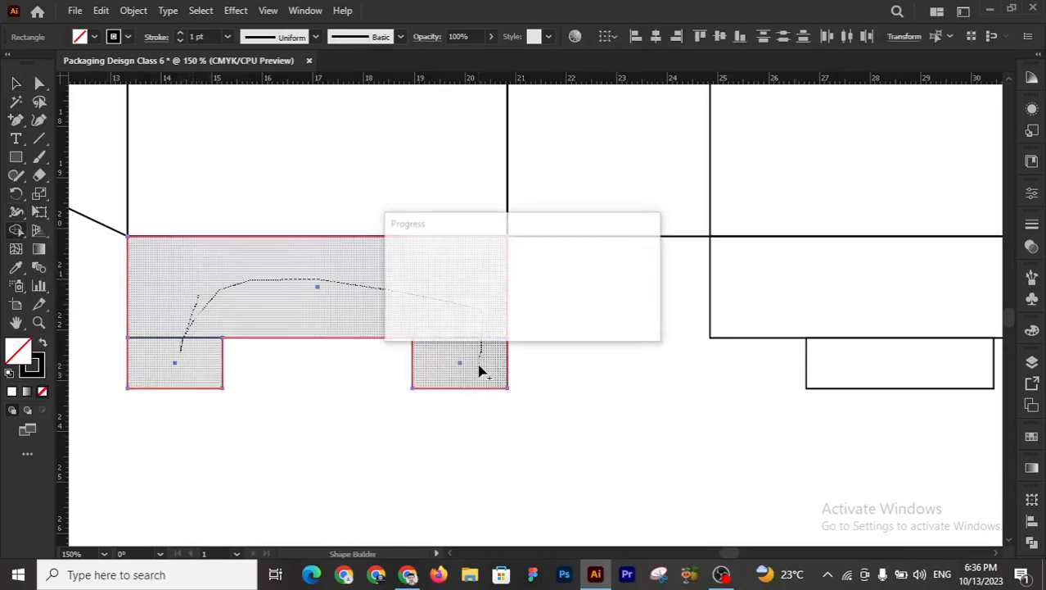
{"action": "left_click", "coordinate": [15, 83]}
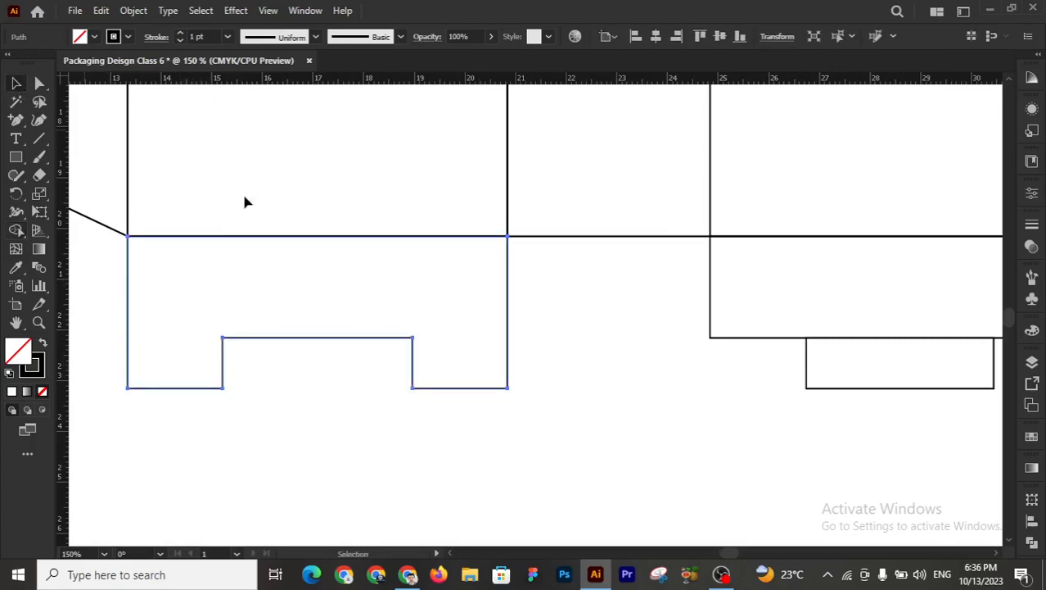
{"action": "left_click", "coordinate": [630, 379]}
- Merge the second wide panel's bottom flap and its middle tab into one shape with Shape Builder
{"action": "left_click_drag", "start_coordinate": [606, 377], "coordinate": [360, 400]}
{"action": "left_click_drag", "start_coordinate": [317, 283], "coordinate": [832, 448]}
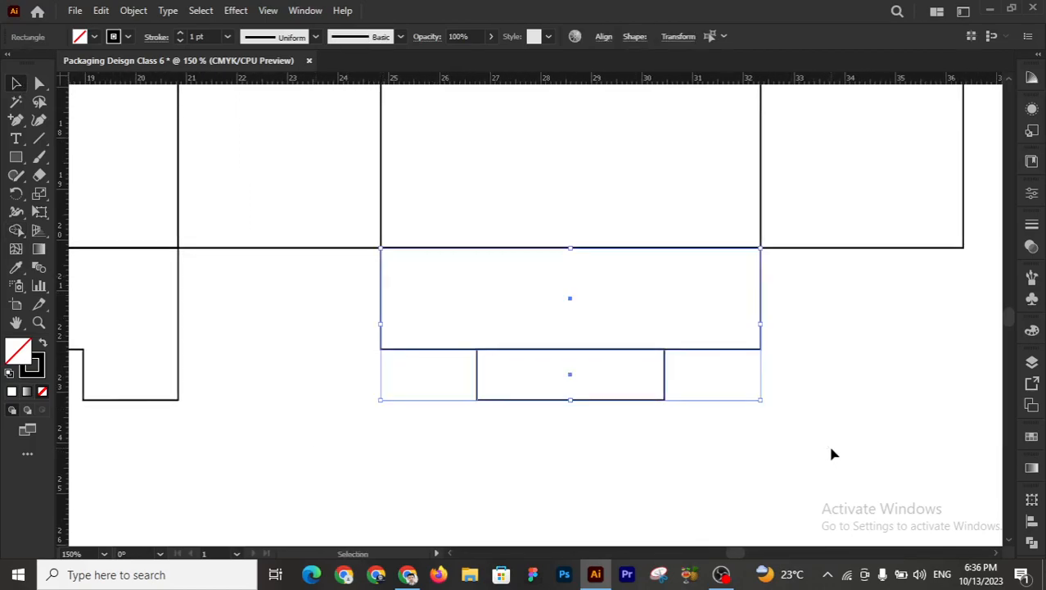
{"action": "left_click", "coordinate": [17, 231]}
{"action": "left_click_drag", "start_coordinate": [533, 313], "coordinate": [532, 365]}
{"action": "left_click", "coordinate": [16, 83]}
{"action": "left_click", "coordinate": [281, 390]}
- Delete the two outer lower anchor points of the second wide panel's flap so its sides slope to the middle tab
{"action": "key", "text": "space"}
{"action": "left_click_drag", "start_coordinate": [243, 367], "coordinate": [232, 342]}
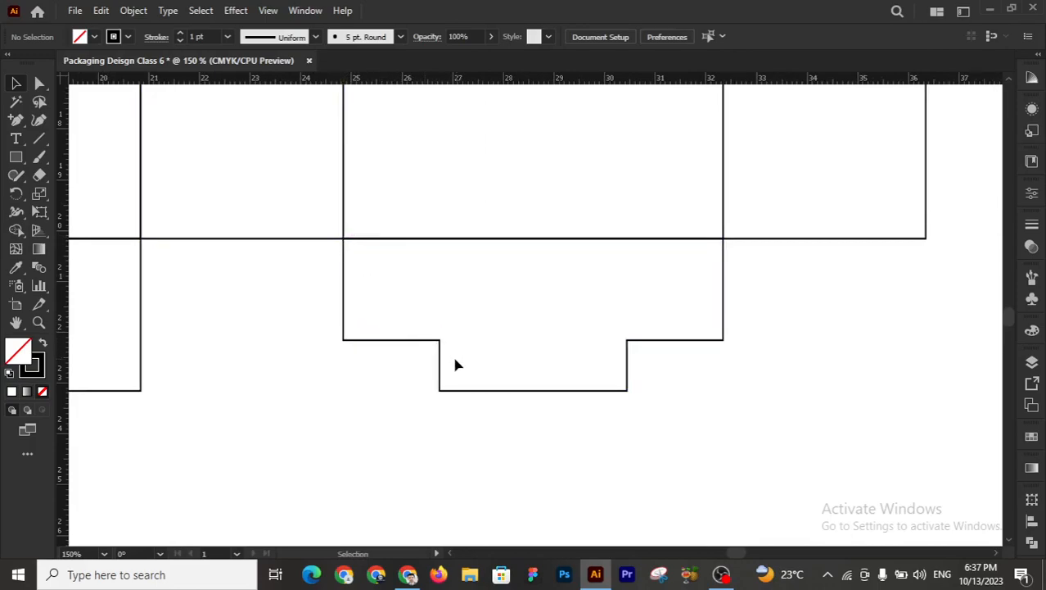
{"action": "left_click", "coordinate": [15, 122], "text": "alt"}
{"action": "left_click", "coordinate": [15, 121]}
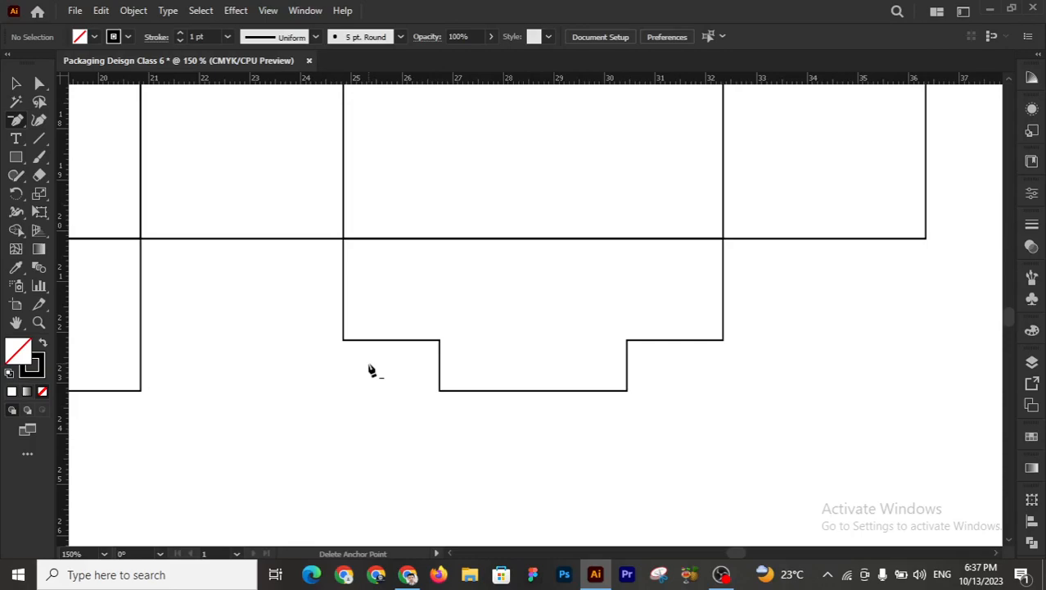
{"action": "left_click", "coordinate": [342, 340]}
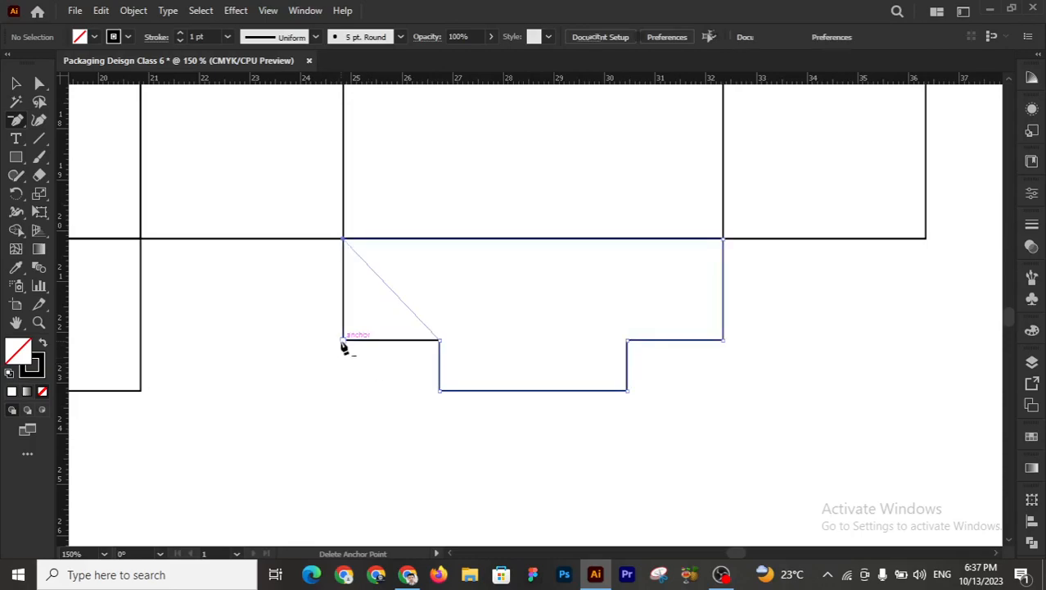
{"action": "left_click", "coordinate": [724, 340]}
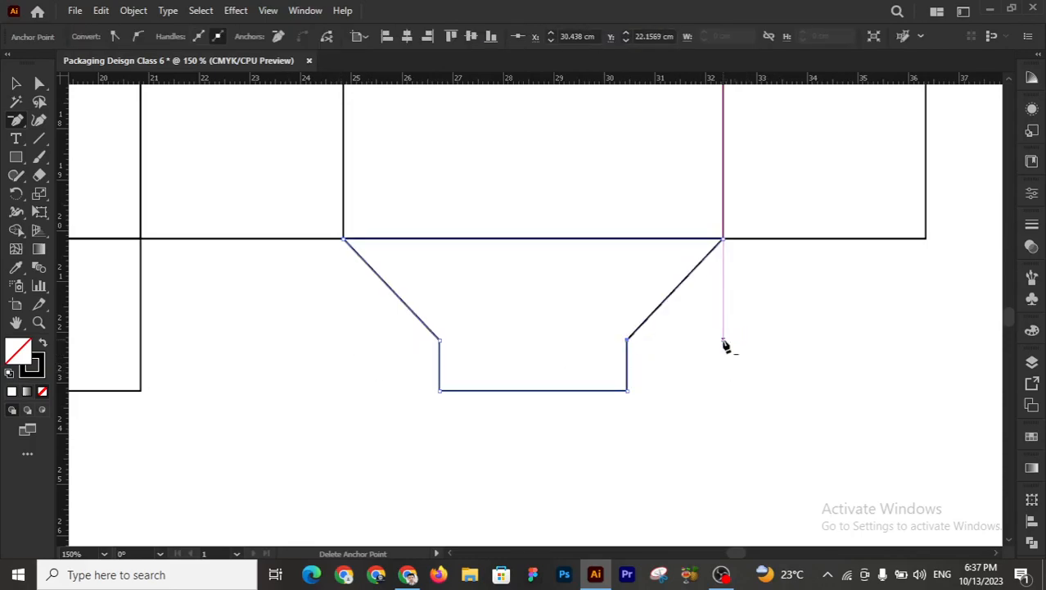
{"action": "left_click", "coordinate": [15, 83]}
{"action": "left_click", "coordinate": [312, 402]}
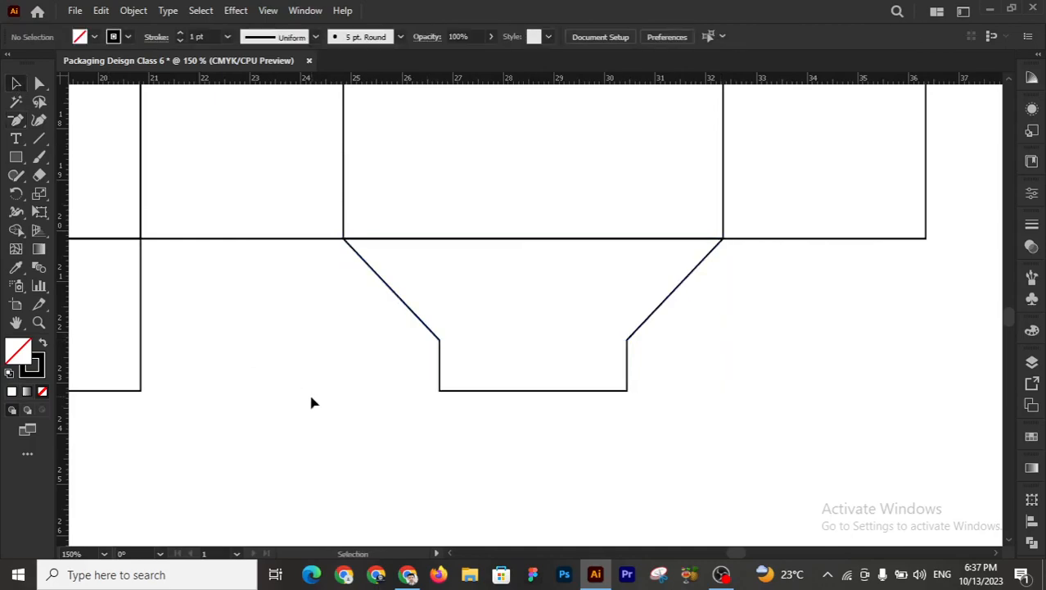
- Draw a rectangle about 4 cm wide and 3 cm high under the narrow panel between the two wide-panel flaps
{"action": "key", "text": "z"}
{"action": "scroll", "coordinate": [343, 294], "scroll_direction": "left", "scroll_amount": 5}
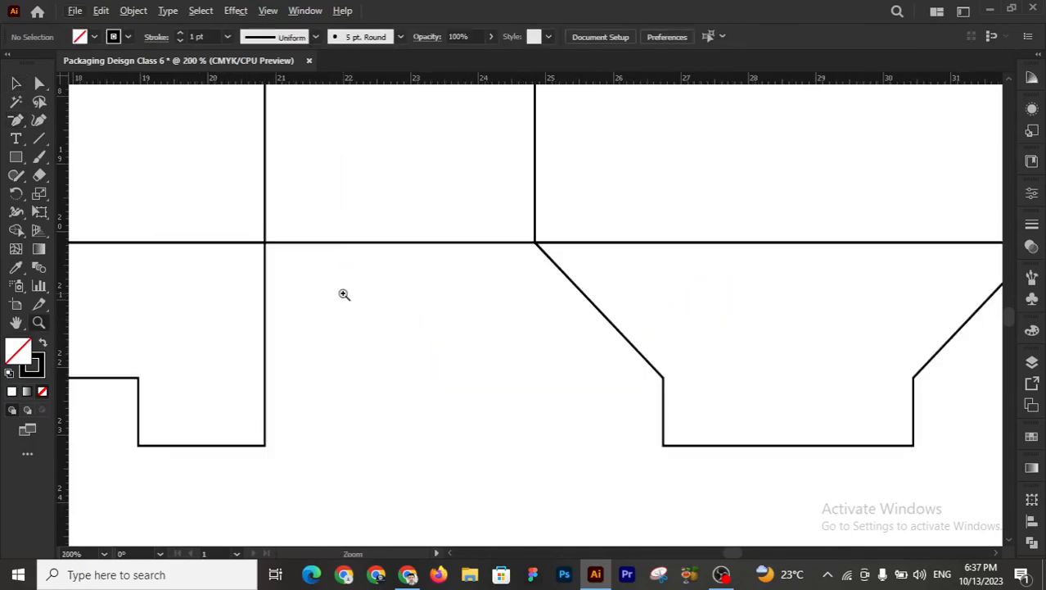
{"action": "left_click", "coordinate": [432, 346], "text": "alt"}
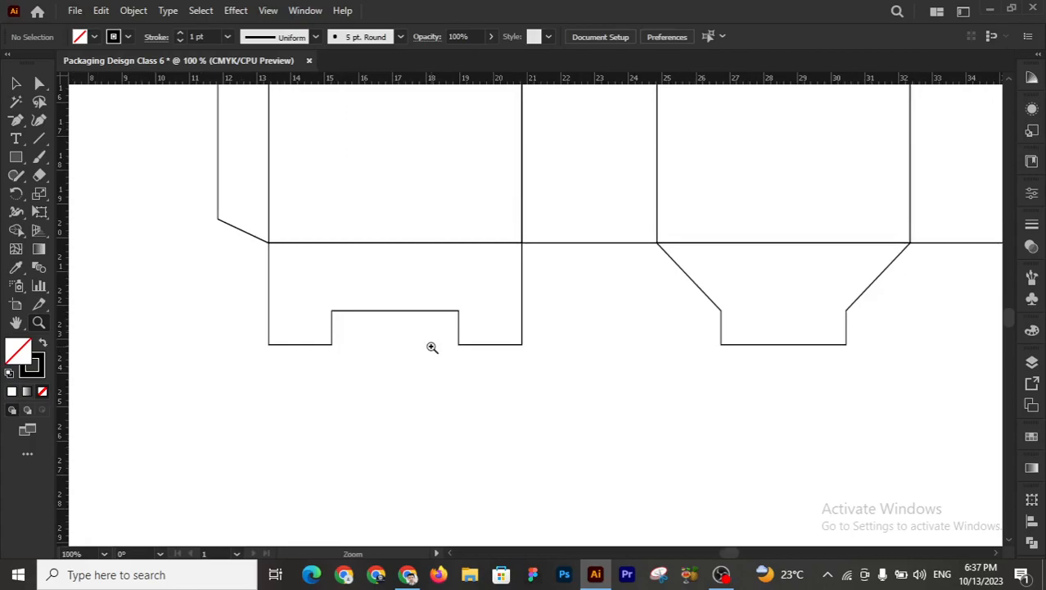
{"action": "left_click", "coordinate": [449, 339], "text": "alt"}
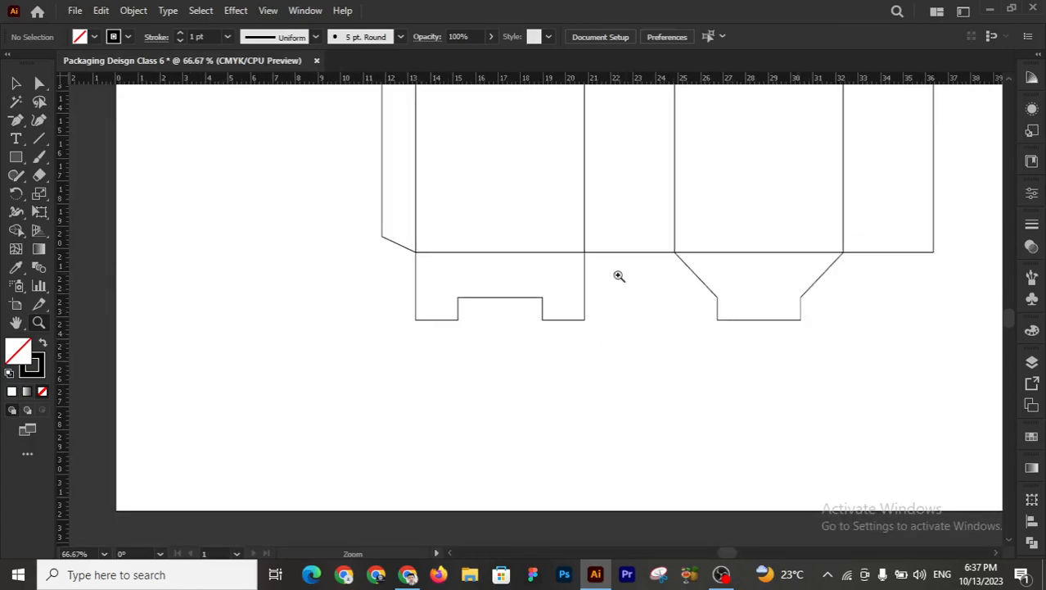
{"action": "left_click", "coordinate": [633, 303]}
{"action": "left_click", "coordinate": [634, 304]}
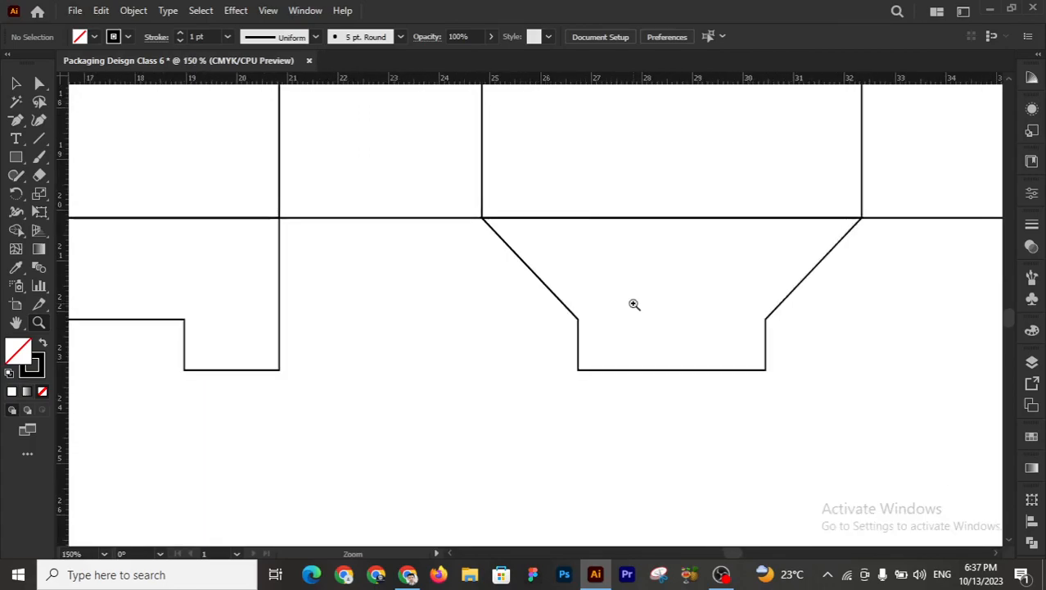
{"action": "left_click", "coordinate": [16, 156]}
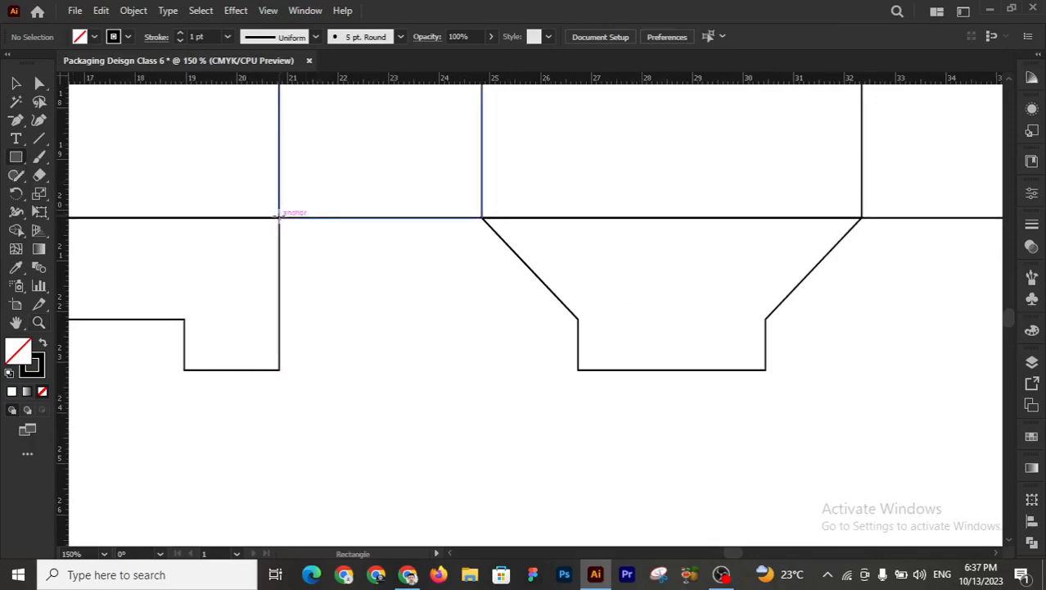
{"action": "left_click_drag", "start_coordinate": [278, 217], "coordinate": [482, 370]}
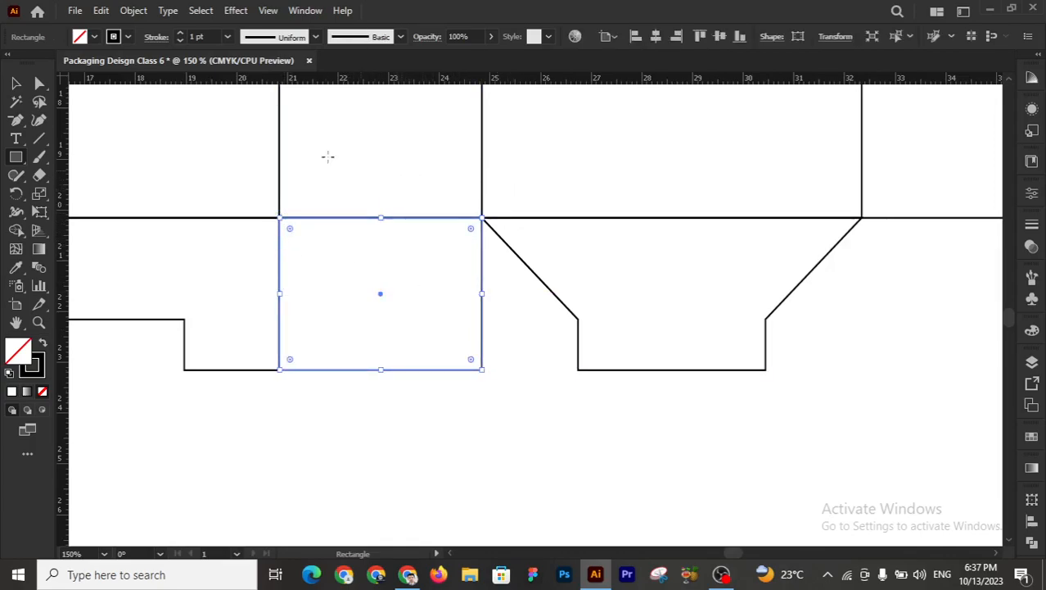
{"action": "left_click", "coordinate": [15, 82]}
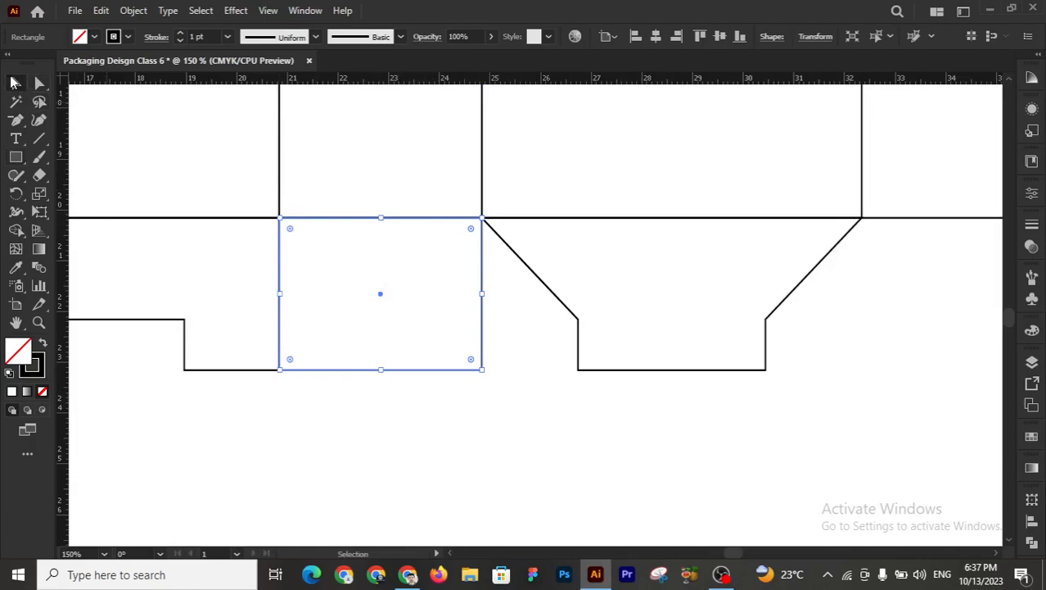
{"action": "left_click", "coordinate": [380, 168]}
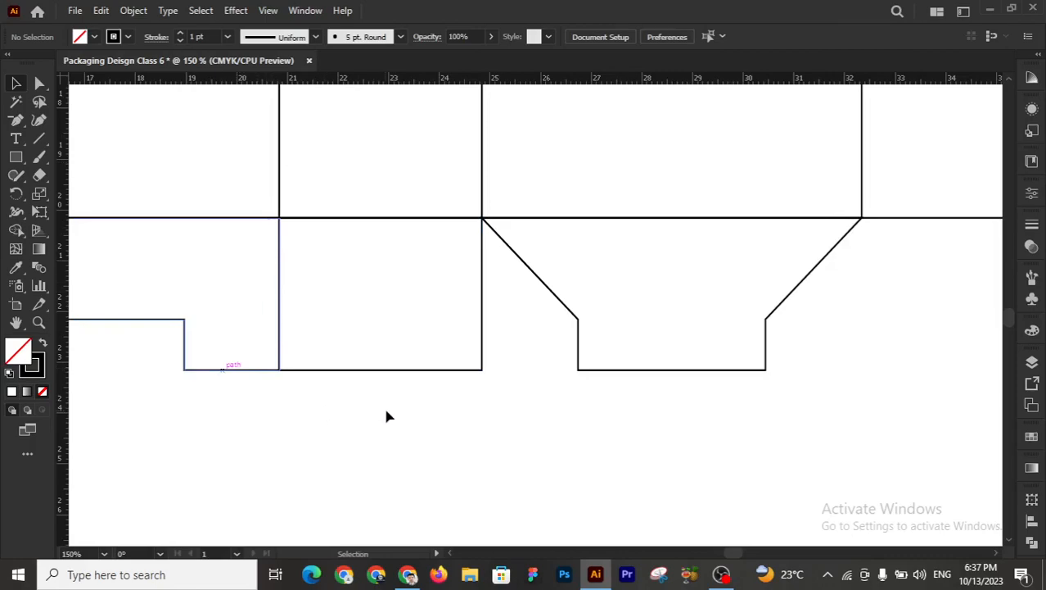
- Place a copy of the narrow panel's flap rectangle directly below it and halve the copy's width and height about its center
{"action": "scroll", "coordinate": [408, 395], "scroll_direction": "down", "scroll_amount": 4}
{"action": "left_click_drag", "start_coordinate": [427, 214], "coordinate": [427, 422]}
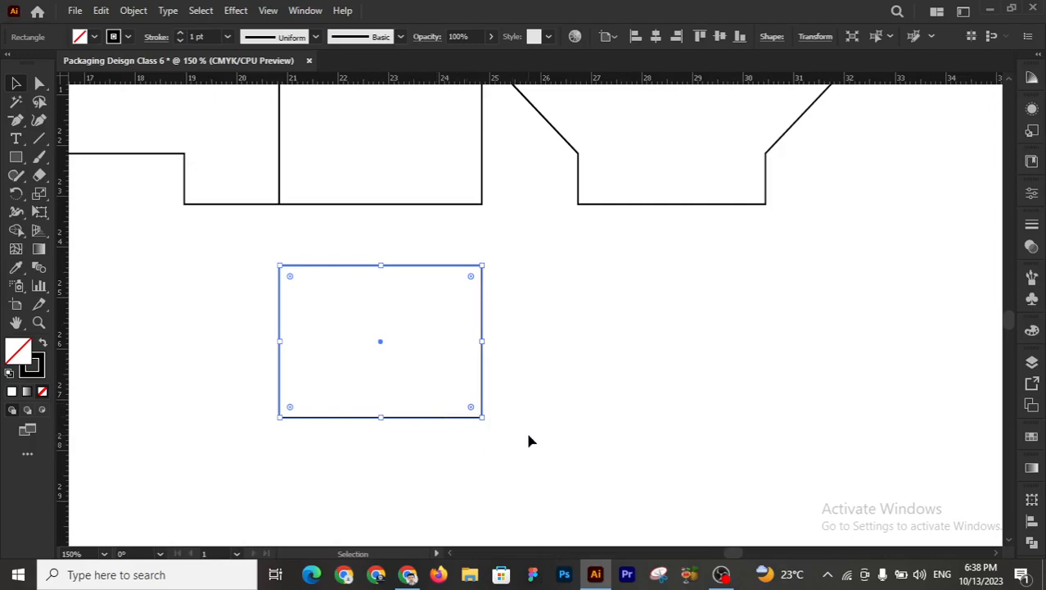
{"action": "left_click", "coordinate": [813, 37]}
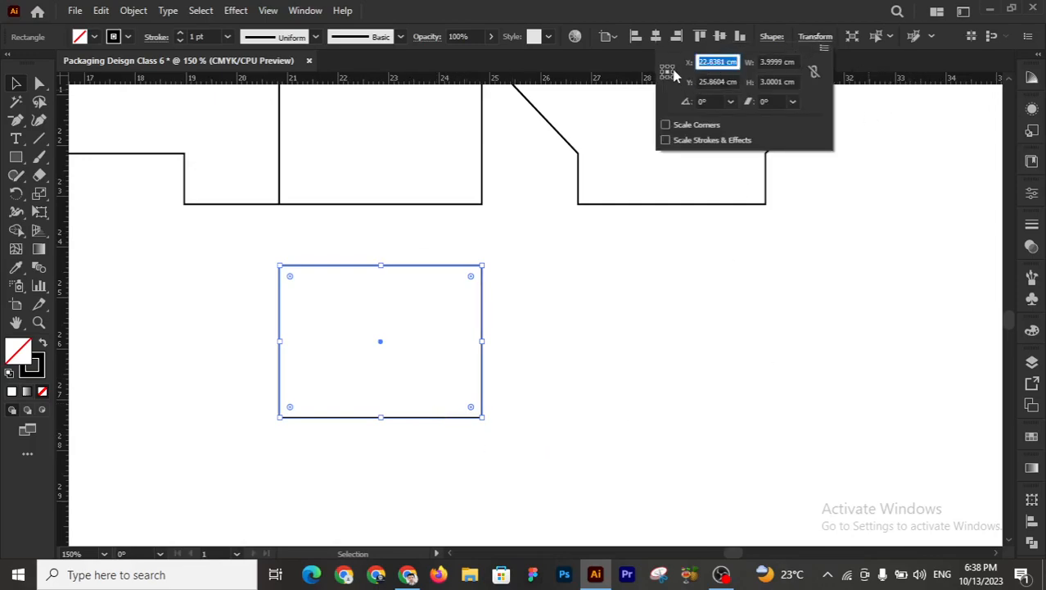
{"action": "key", "text": "Tab"}
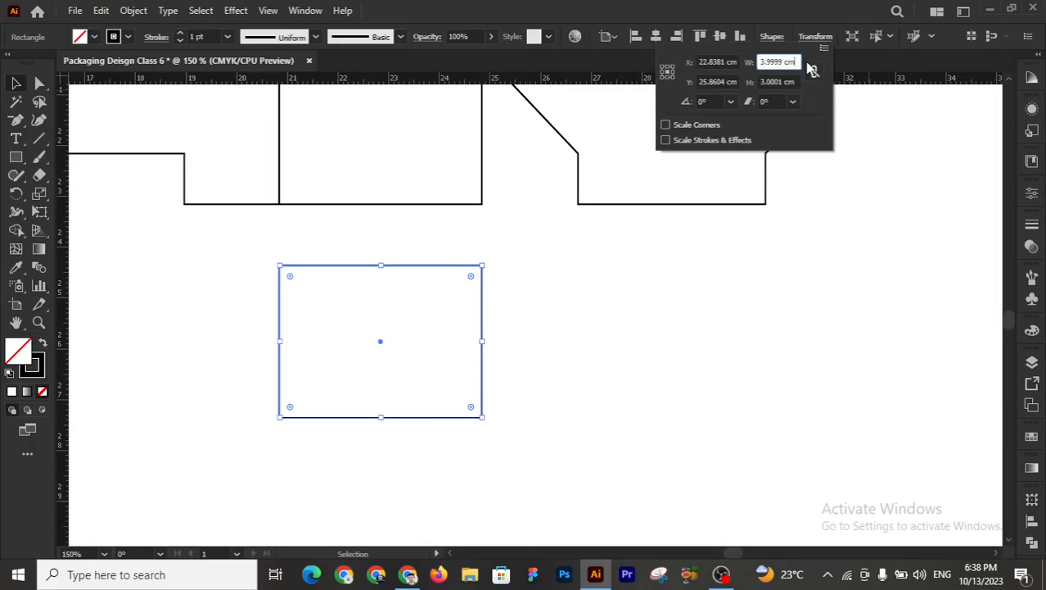
{"action": "type", "text": "/"}
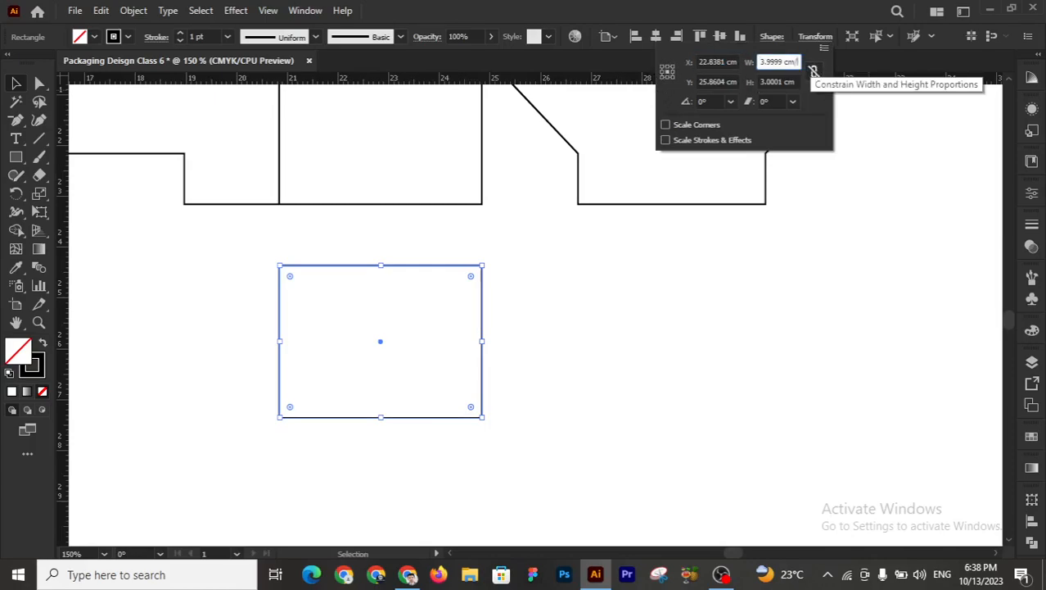
{"action": "type", "text": "2"}
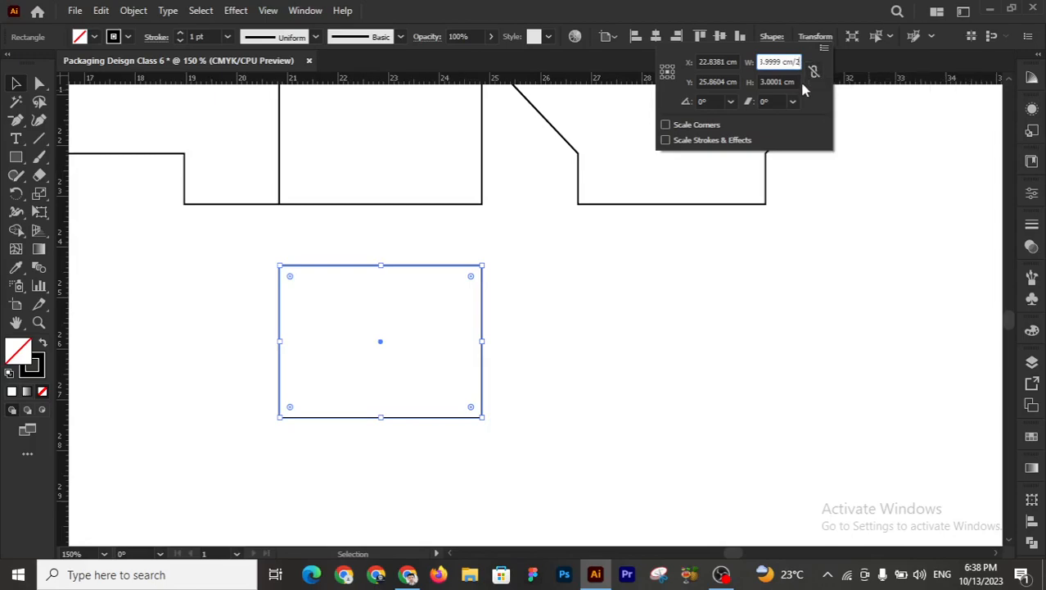
{"action": "key", "text": "Tab"}
{"action": "type", "text": "/2"}
{"action": "key", "text": "Return"}
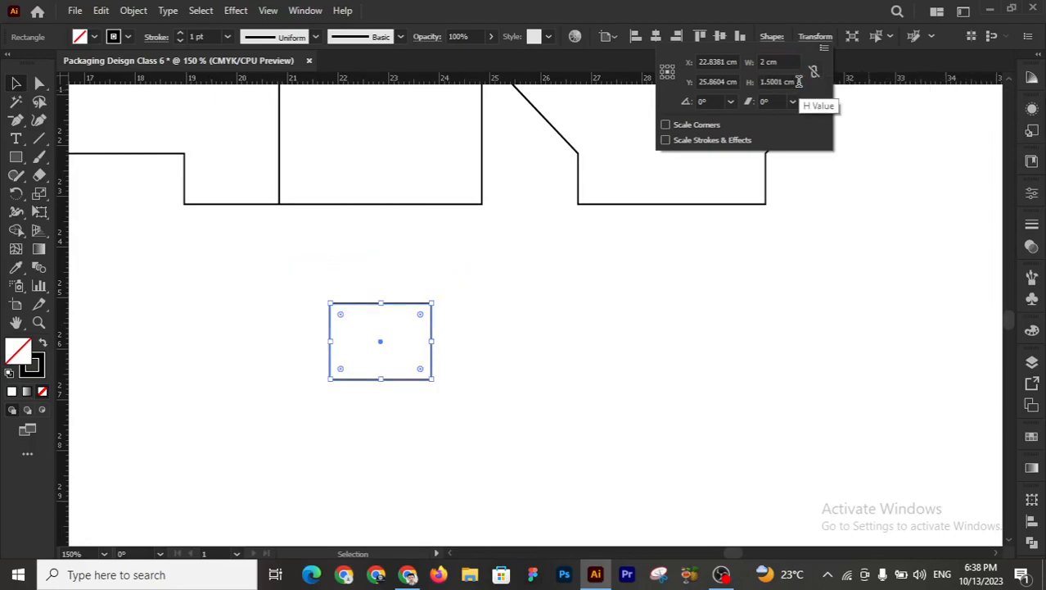
{"action": "left_click", "coordinate": [570, 389]}
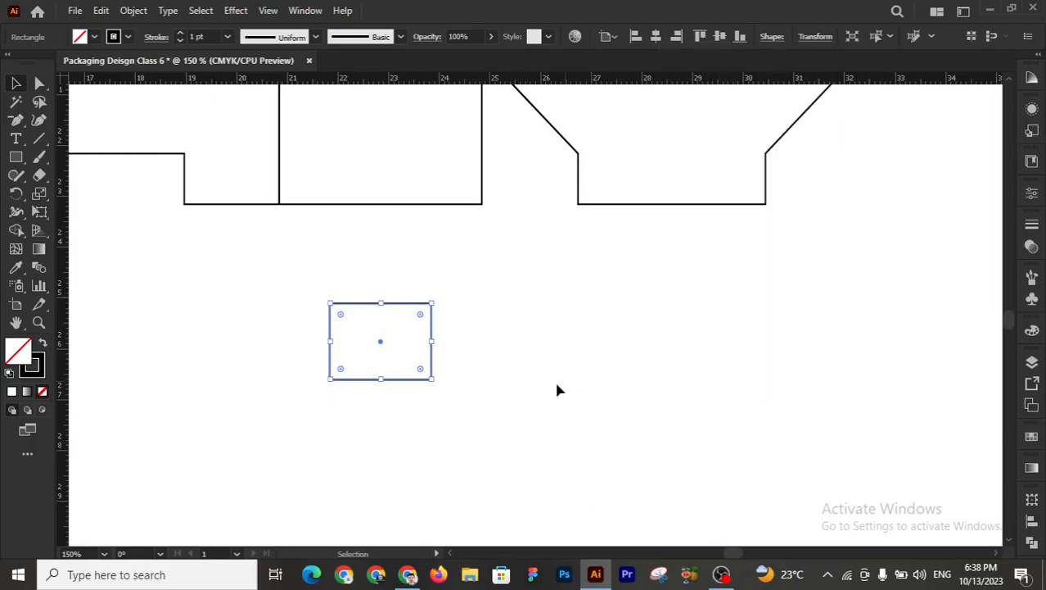
- Align the small copy to the left and bottom edges of the narrow panel's flap, using the flap as key object
{"action": "scroll", "coordinate": [557, 390], "scroll_direction": "up", "scroll_amount": 2}
{"action": "left_click", "coordinate": [558, 388]}
{"action": "left_click_drag", "start_coordinate": [295, 344], "coordinate": [487, 476]}
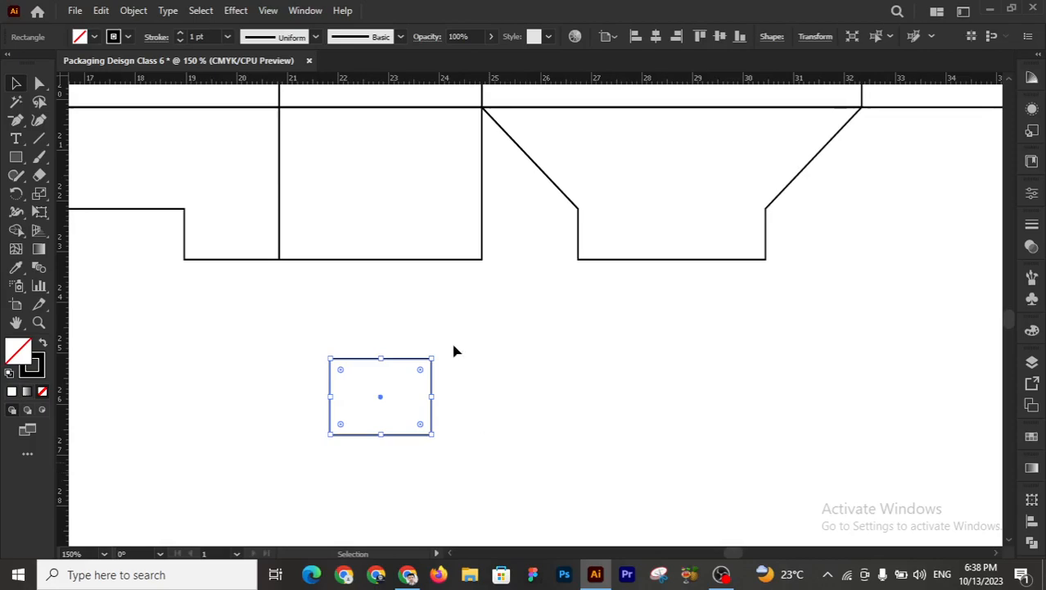
{"action": "left_click", "coordinate": [310, 279]}
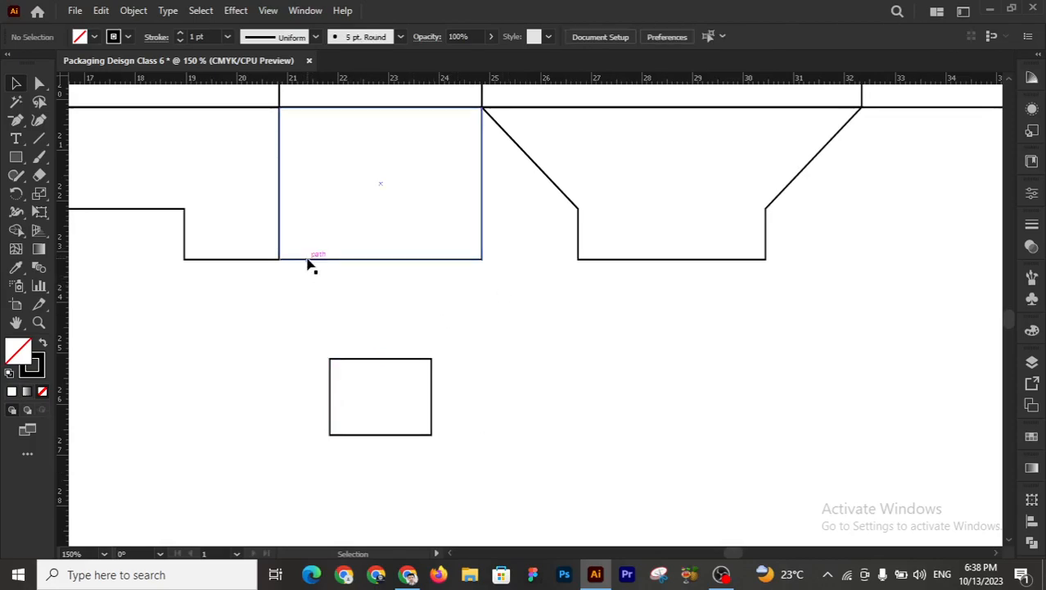
{"action": "left_click", "coordinate": [311, 262]}
{"action": "left_click", "coordinate": [358, 364], "text": "shift"}
{"action": "left_click", "coordinate": [353, 259]}
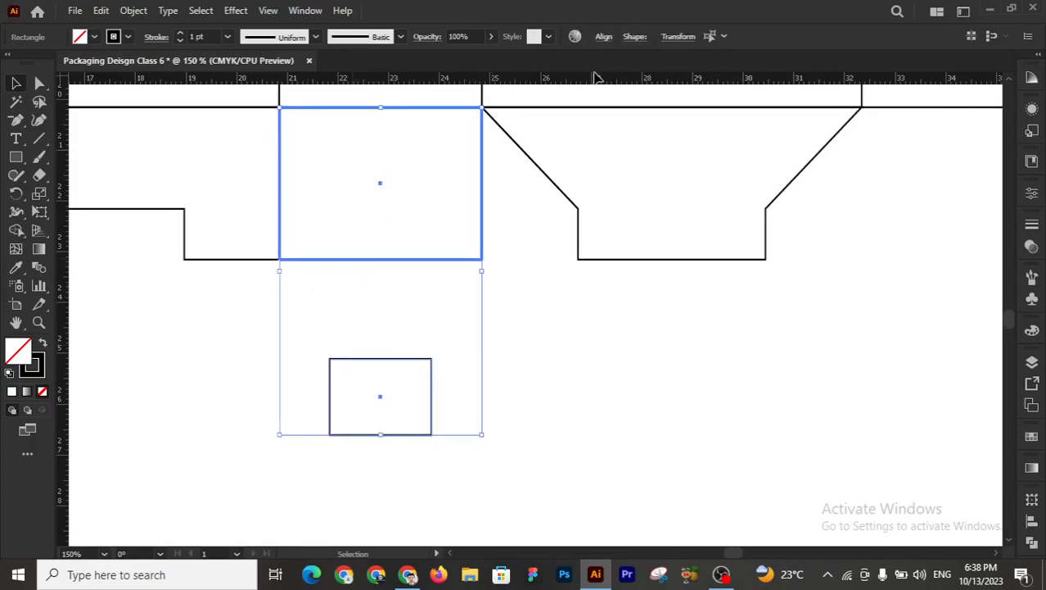
{"action": "left_click", "coordinate": [604, 36]}
{"action": "left_click", "coordinate": [443, 80]}
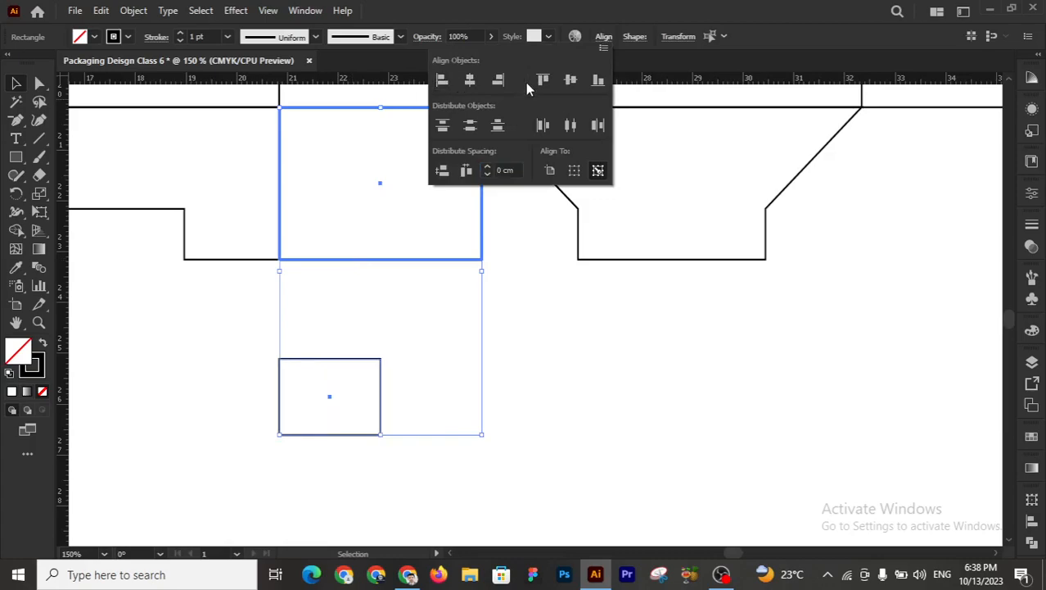
{"action": "left_click", "coordinate": [597, 79]}
{"action": "left_click", "coordinate": [501, 309]}
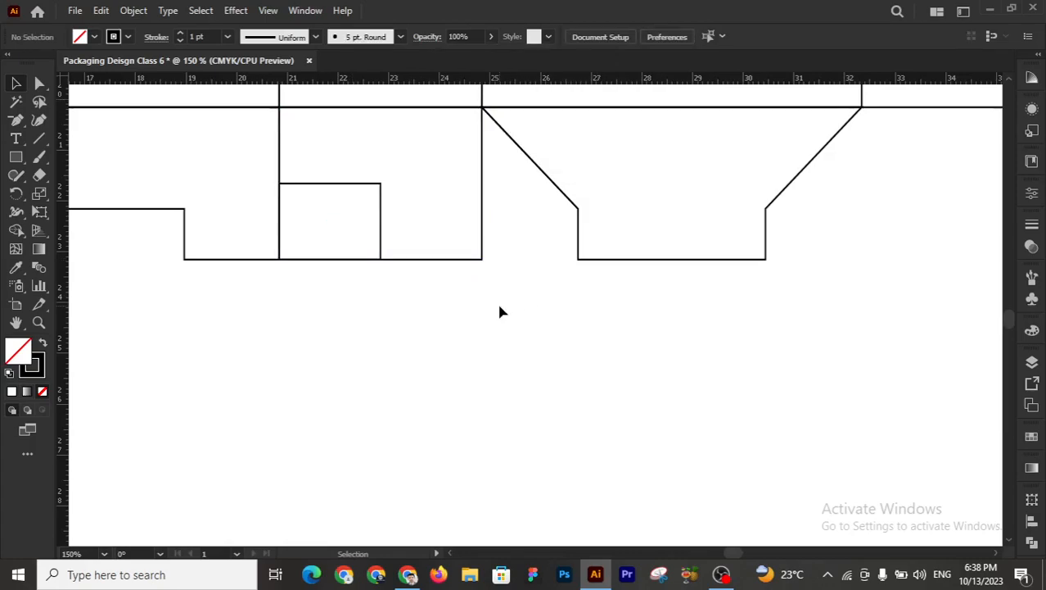
- Cut the small rectangle out of the narrow panel's bottom flap with the Shape Builder tool, leaving a corner notch
{"action": "left_click_drag", "start_coordinate": [346, 293], "coordinate": [455, 257]}
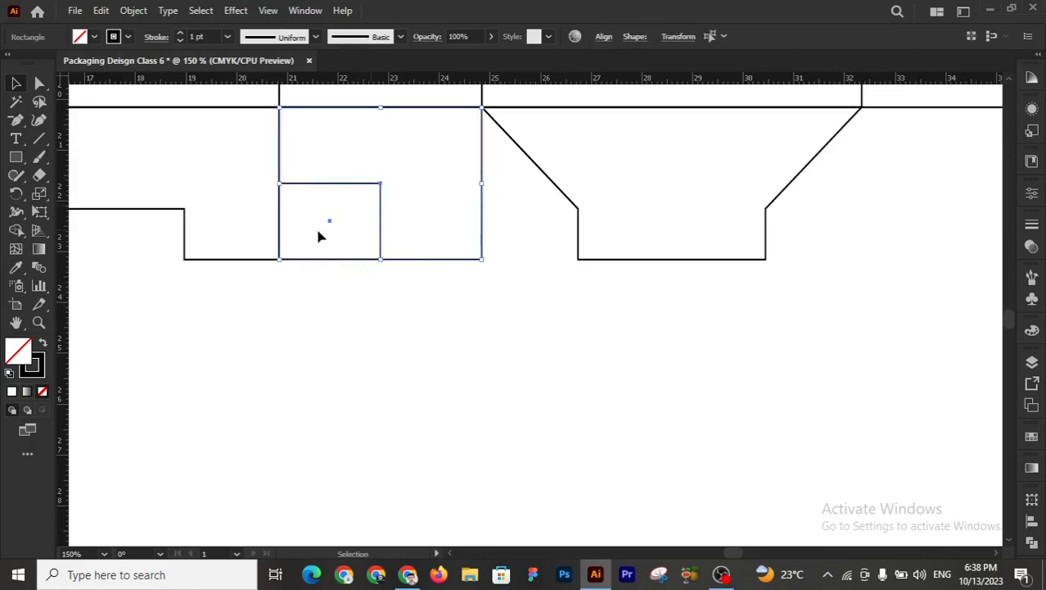
{"action": "left_click", "coordinate": [344, 278]}
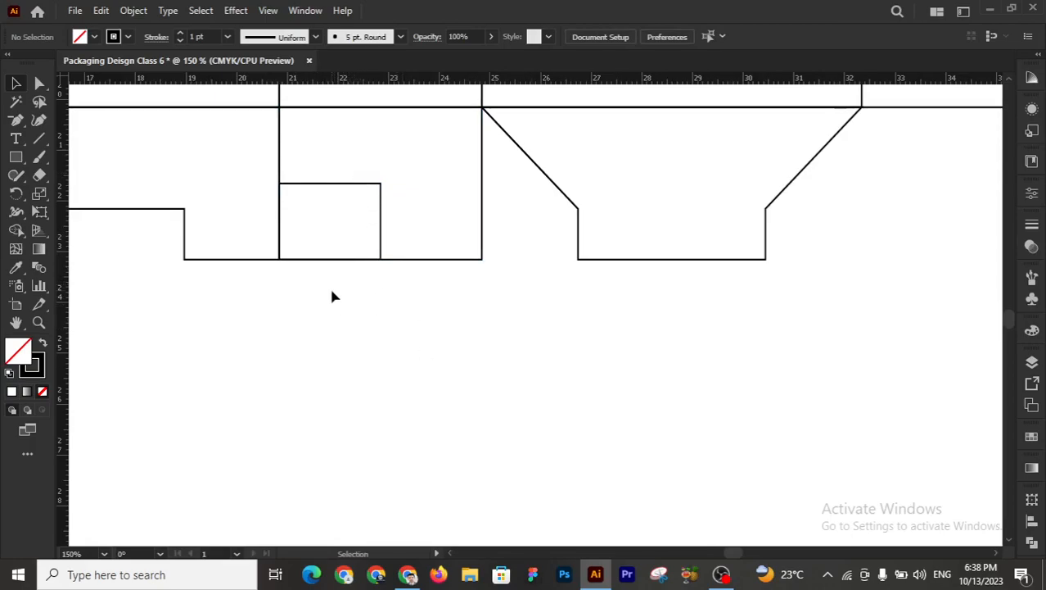
{"action": "left_click_drag", "start_coordinate": [323, 285], "coordinate": [450, 159]}
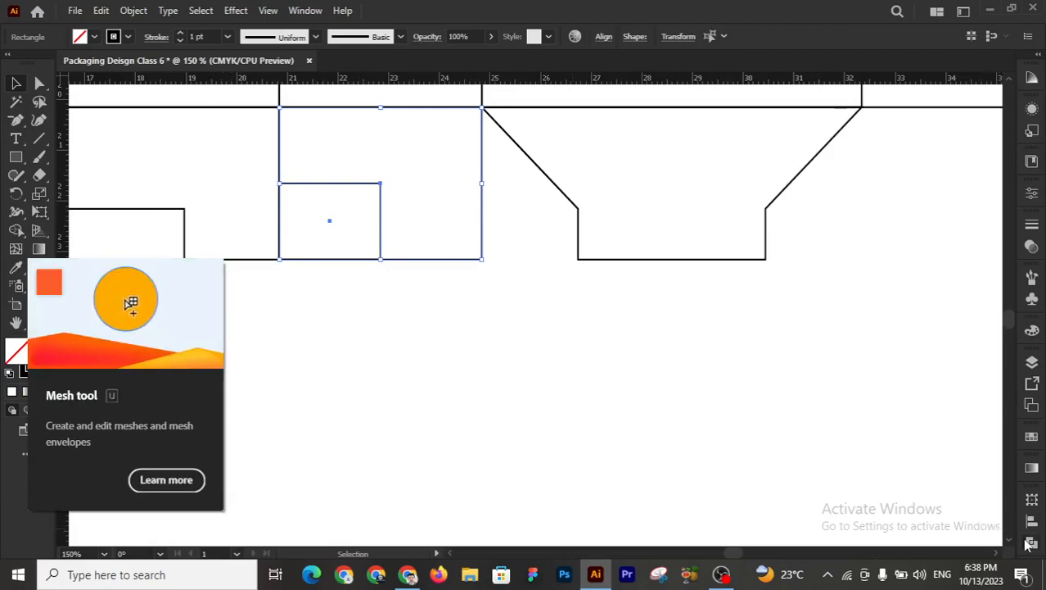
{"action": "left_click", "coordinate": [17, 230]}
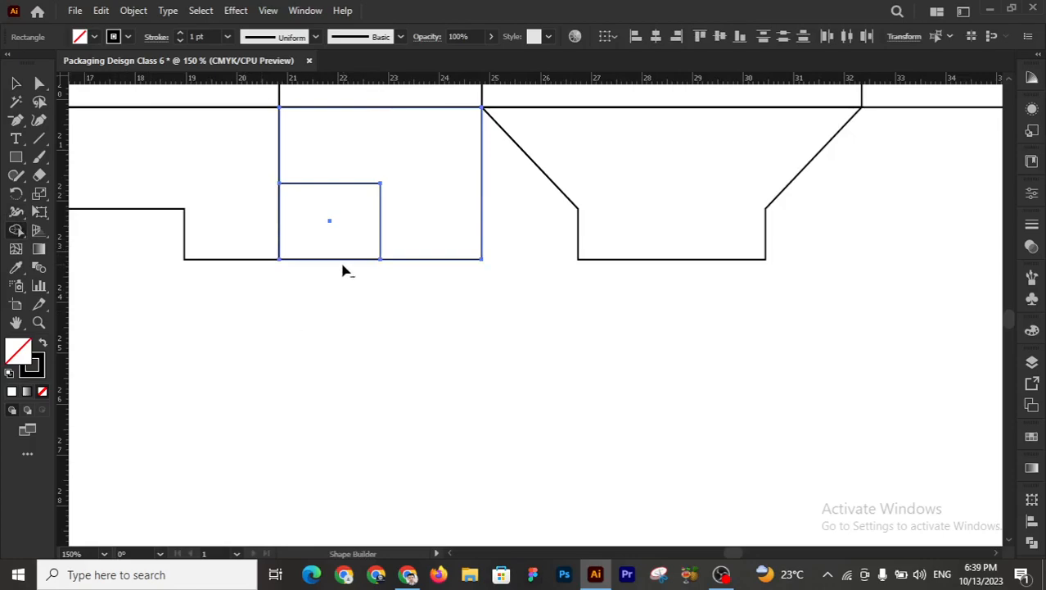
{"action": "left_click_drag", "start_coordinate": [332, 268], "coordinate": [346, 236]}
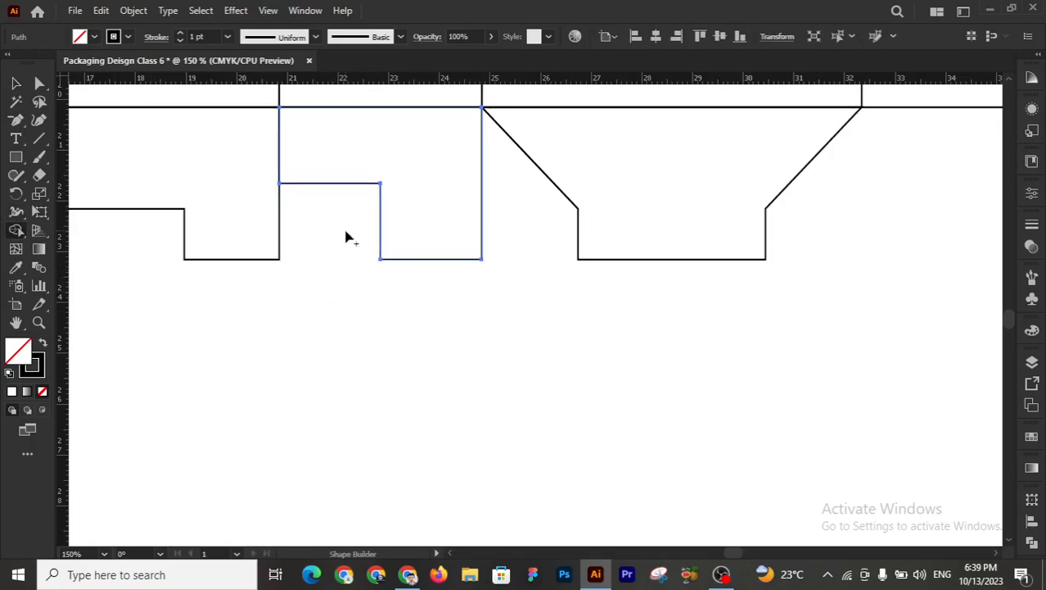
{"action": "left_click", "coordinate": [40, 83]}
{"action": "left_click", "coordinate": [296, 352]}
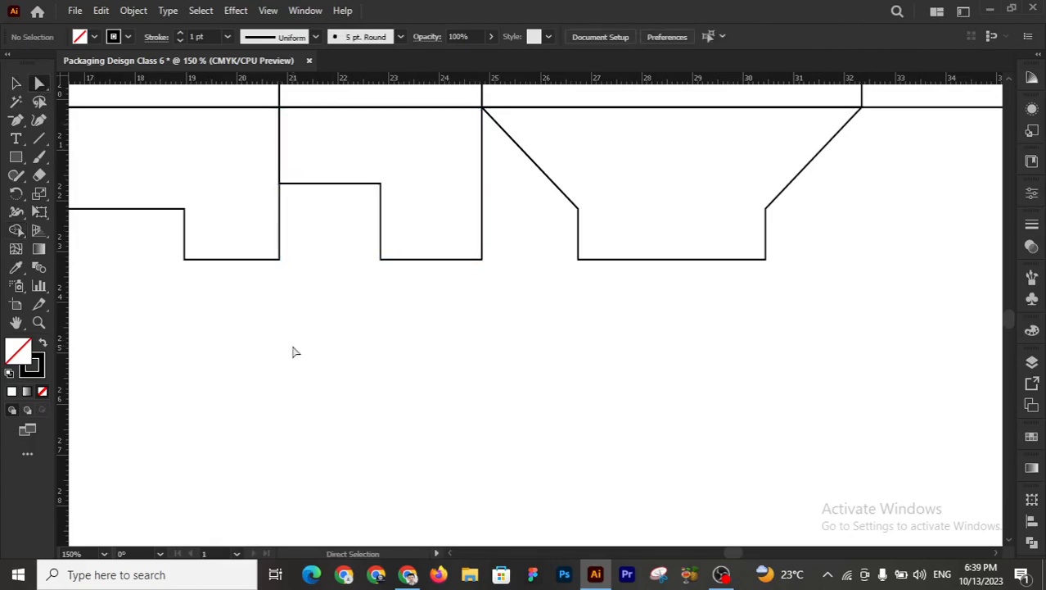
- Delete the notch's outer left anchor point so the narrow flap's edge slopes from the panel corner to the notch's inner corner
{"action": "scroll", "coordinate": [296, 352], "scroll_direction": "up", "scroll_amount": 1}
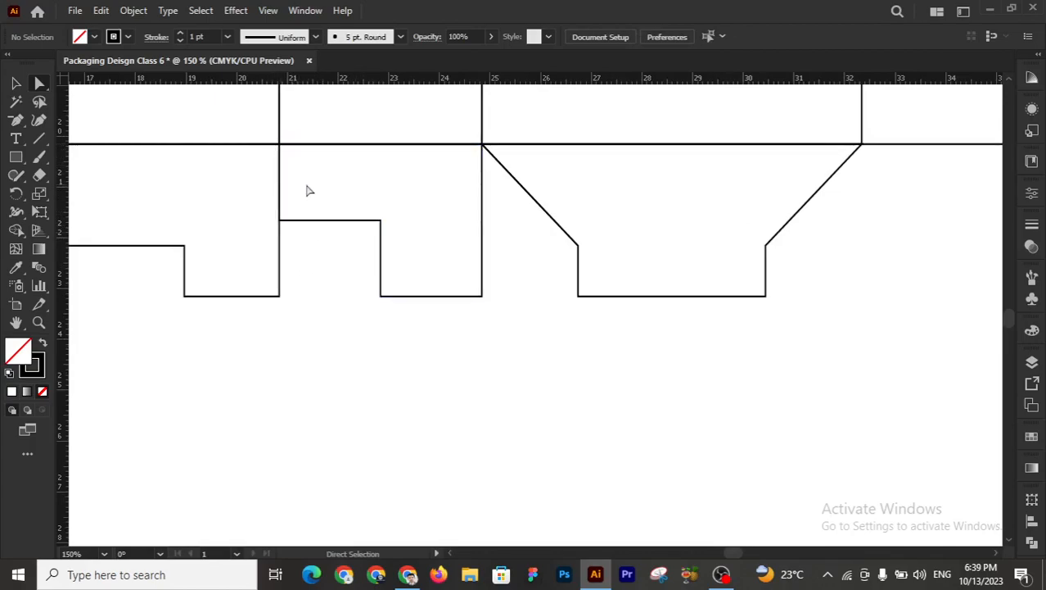
{"action": "left_click", "coordinate": [17, 120]}
{"action": "left_click", "coordinate": [283, 224], "text": "ctrl"}
{"action": "left_click", "coordinate": [280, 223]}
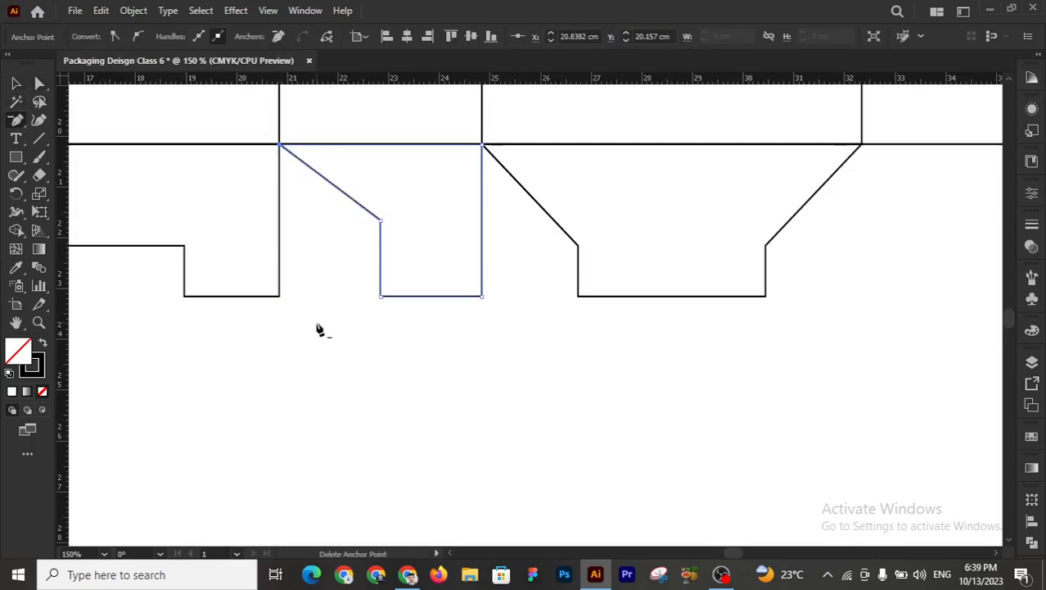
{"action": "left_click", "coordinate": [41, 84]}
{"action": "left_click", "coordinate": [325, 294]}
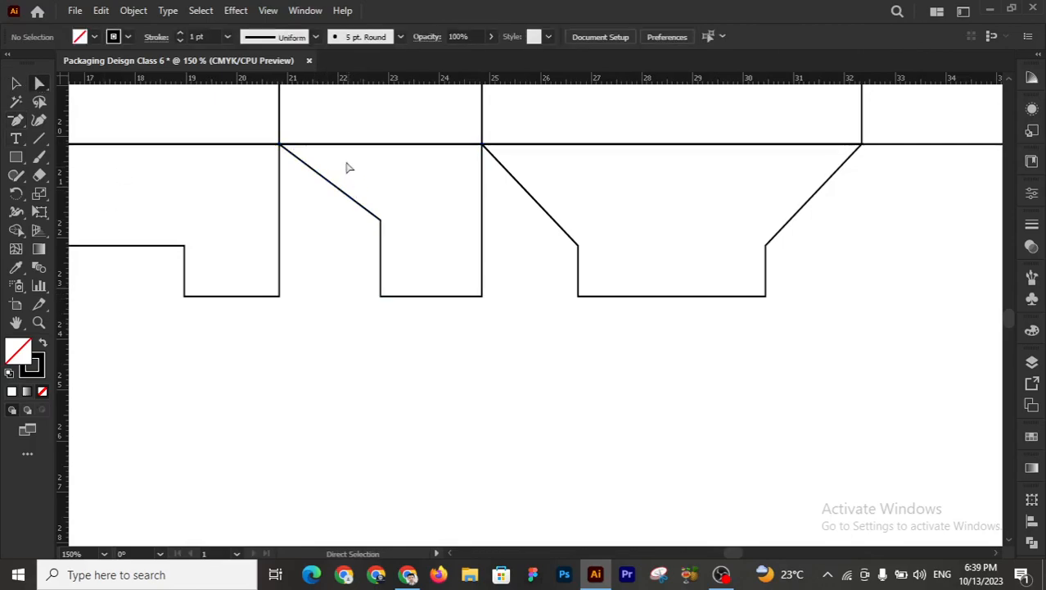
- Move the lower-left anchor point of the narrow flap's tab about 0.4 cm left to slant the tab's side
{"action": "left_click", "coordinate": [381, 297]}
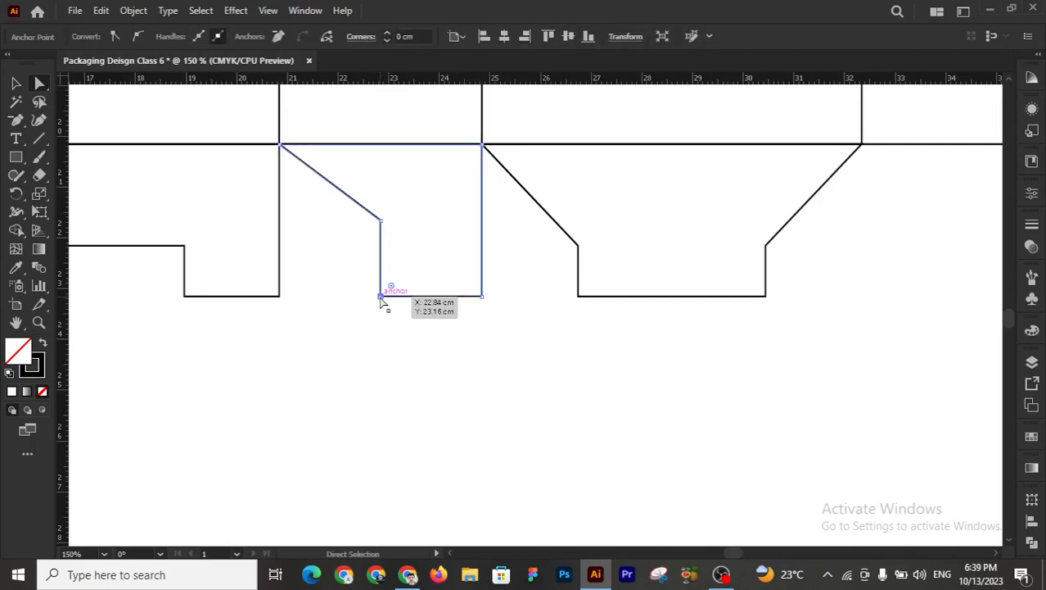
{"action": "key", "text": "shift+Left"}
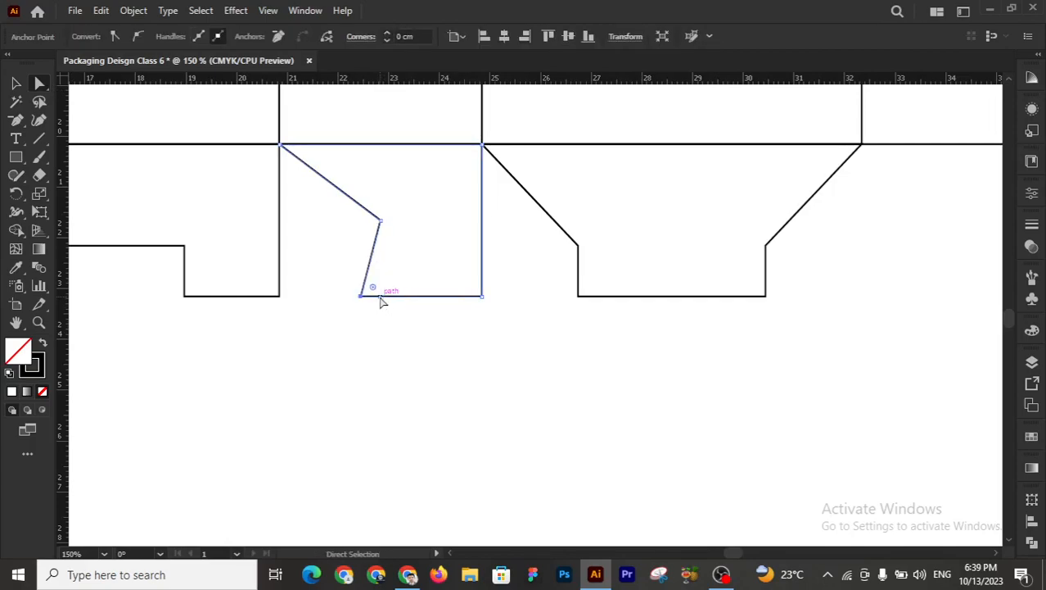
{"action": "left_click", "coordinate": [388, 334]}
- Place a copy of the notched flap under the last narrow panel and reflect it horizontally
{"action": "key", "text": "z"}
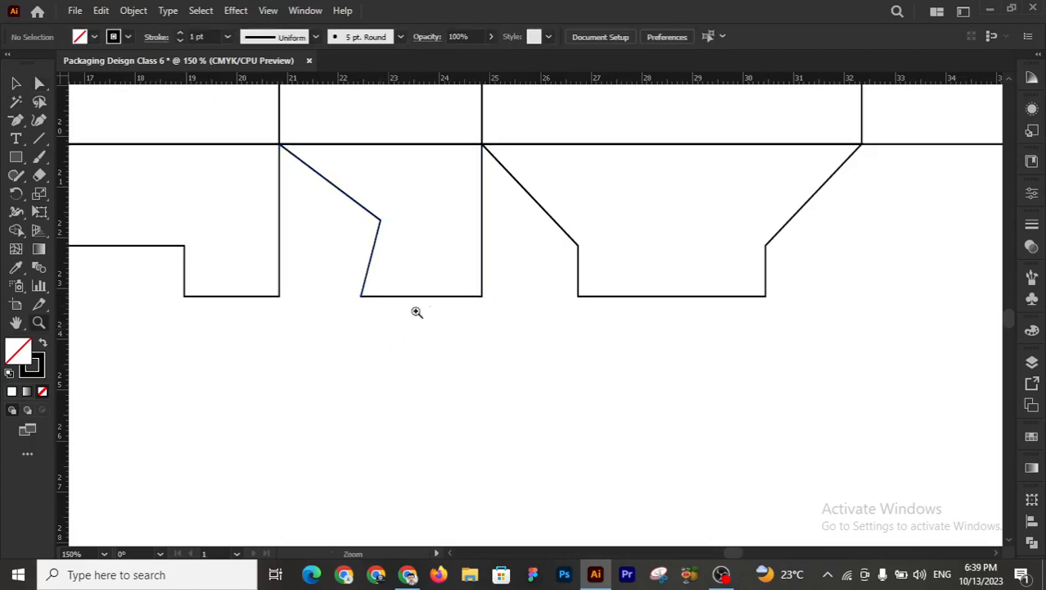
{"action": "left_click", "coordinate": [433, 242], "text": "alt"}
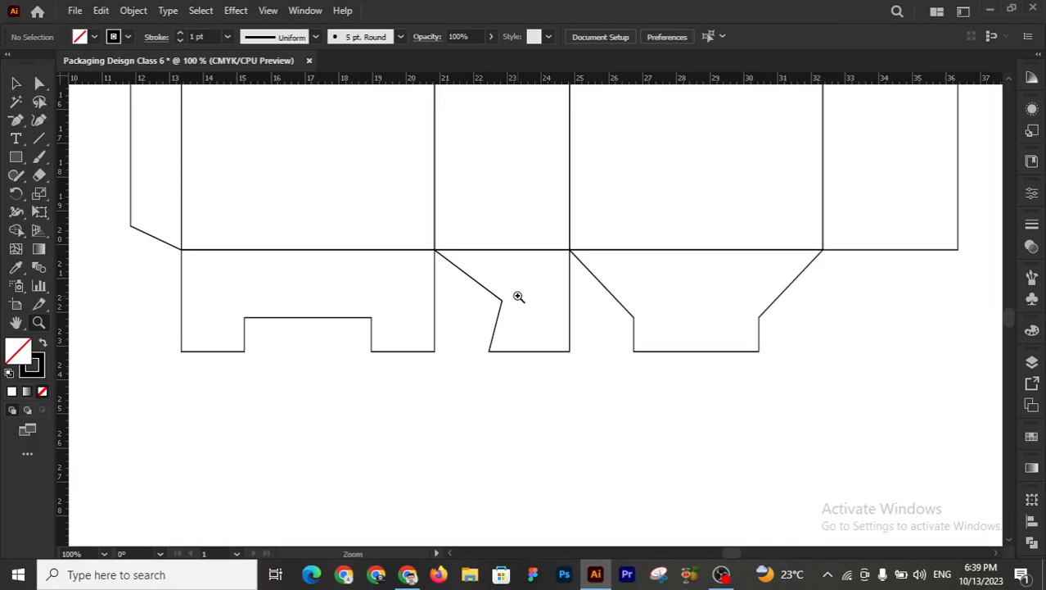
{"action": "left_click_drag", "start_coordinate": [518, 296], "coordinate": [355, 267]}
{"action": "left_click", "coordinate": [16, 84]}
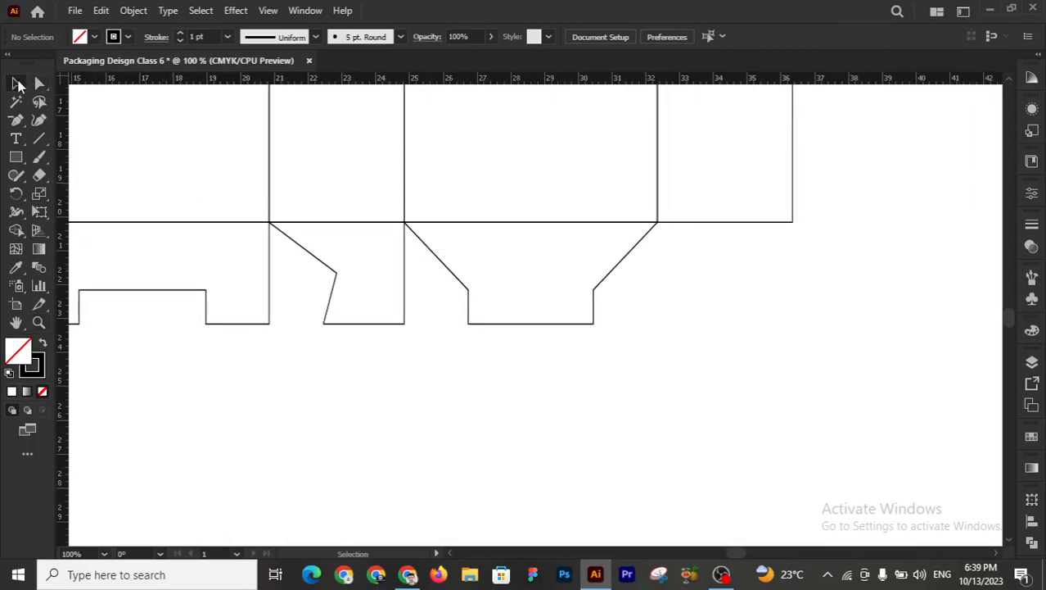
{"action": "left_click_drag", "start_coordinate": [308, 251], "coordinate": [695, 273]}
{"action": "right_click", "coordinate": [694, 274]}
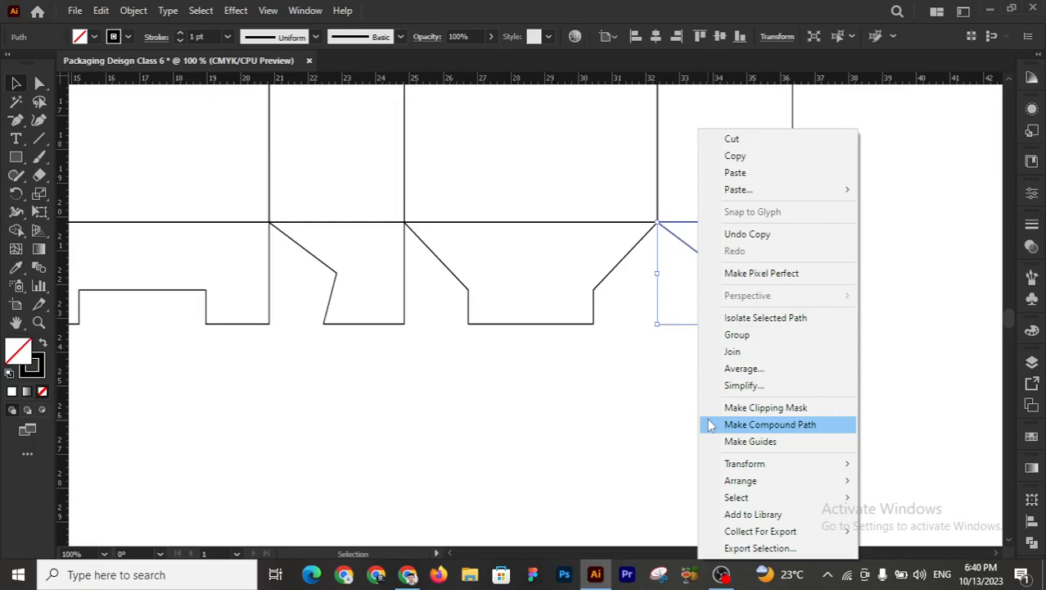
{"action": "mouse_move", "coordinate": [709, 463]}
{"action": "left_click", "coordinate": [516, 388]}
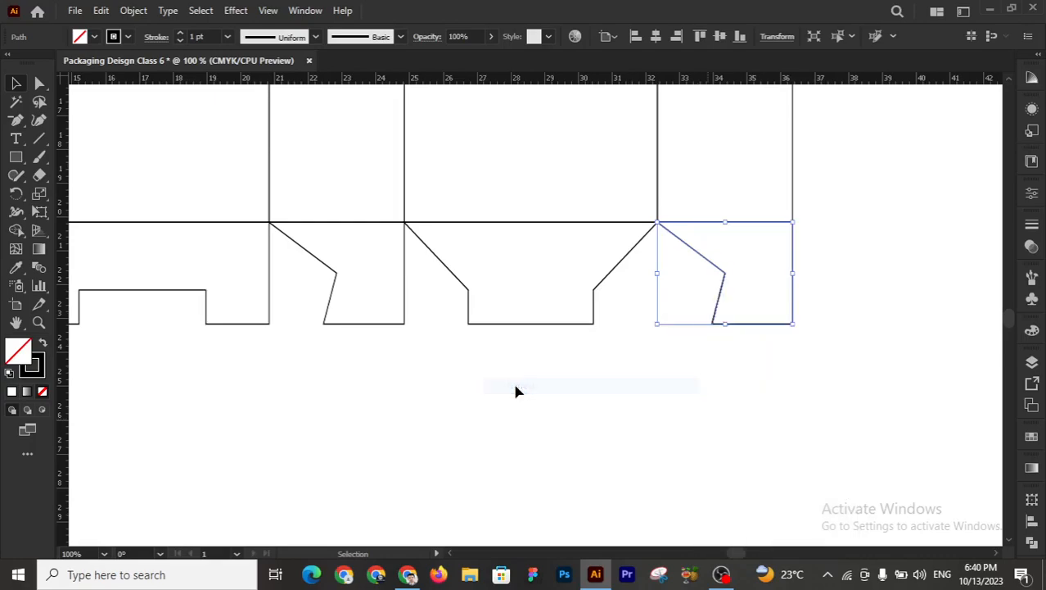
{"action": "left_click", "coordinate": [511, 387]}
{"action": "left_click", "coordinate": [624, 425]}
- Check the bottom flaps up close and across the whole dieline
{"action": "key", "text": "z"}
{"action": "left_click", "coordinate": [445, 342]}
{"action": "left_click", "coordinate": [444, 342]}
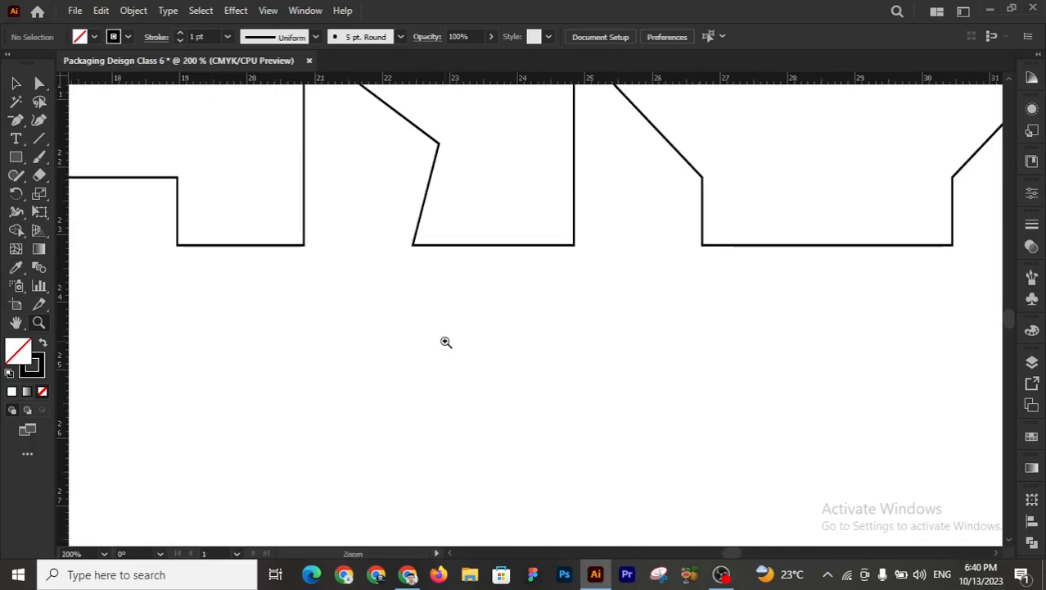
{"action": "left_click", "coordinate": [497, 252], "text": "alt"}
{"action": "left_click", "coordinate": [498, 253], "text": "alt"}
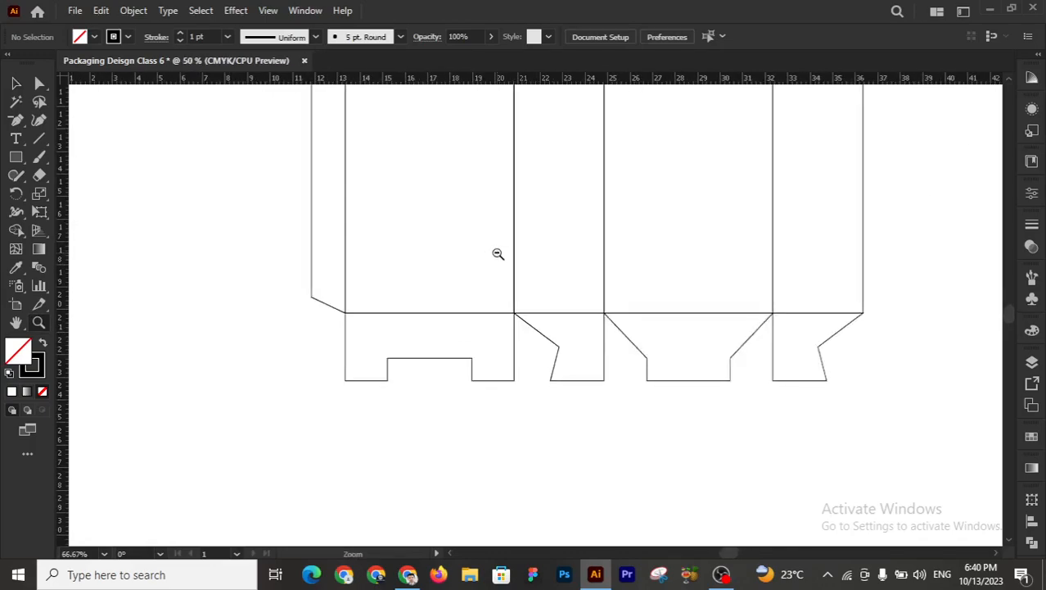
{"action": "left_click", "coordinate": [498, 253], "text": "alt"}
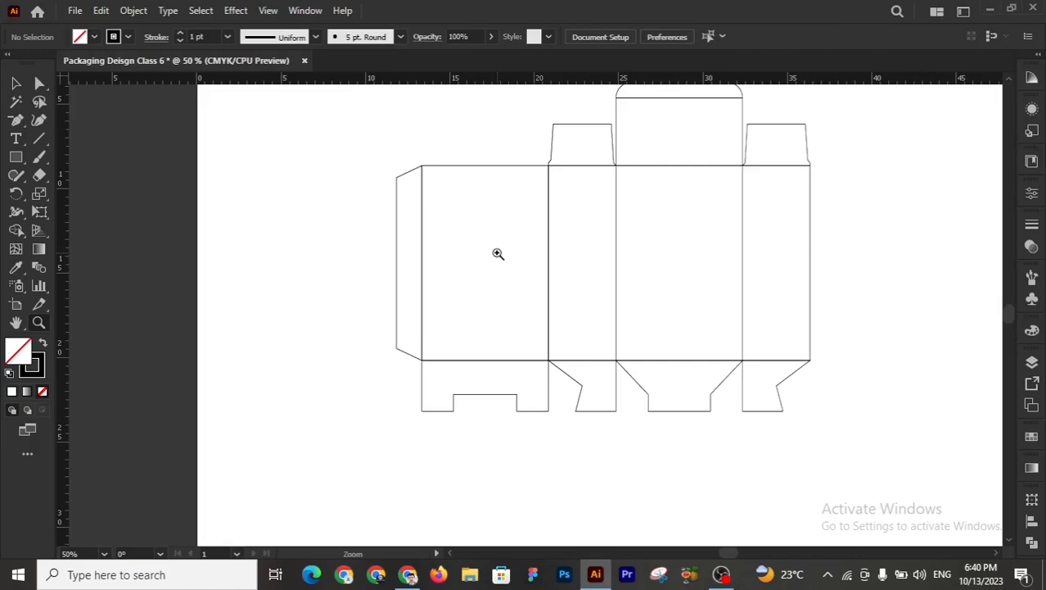
{"action": "scroll", "coordinate": [497, 253], "scroll_direction": "up", "scroll_amount": 2}
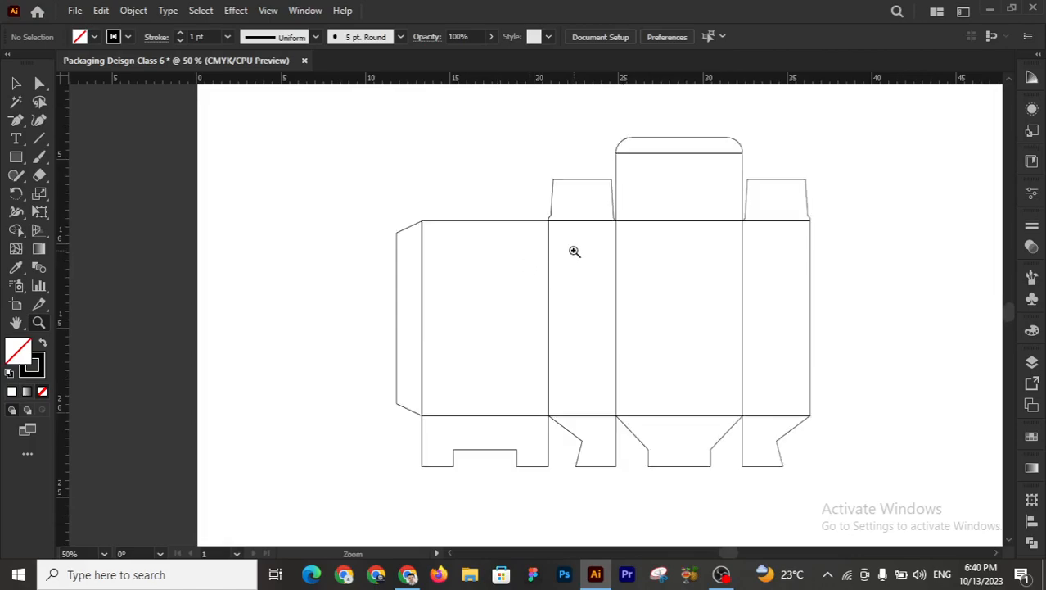
- Draw a rectangle about 1.5 cm wide and 2.4 cm high across the top edge of the first wide panel
{"action": "left_click", "coordinate": [574, 250]}
{"action": "left_click", "coordinate": [539, 265]}
{"action": "left_click", "coordinate": [15, 157]}
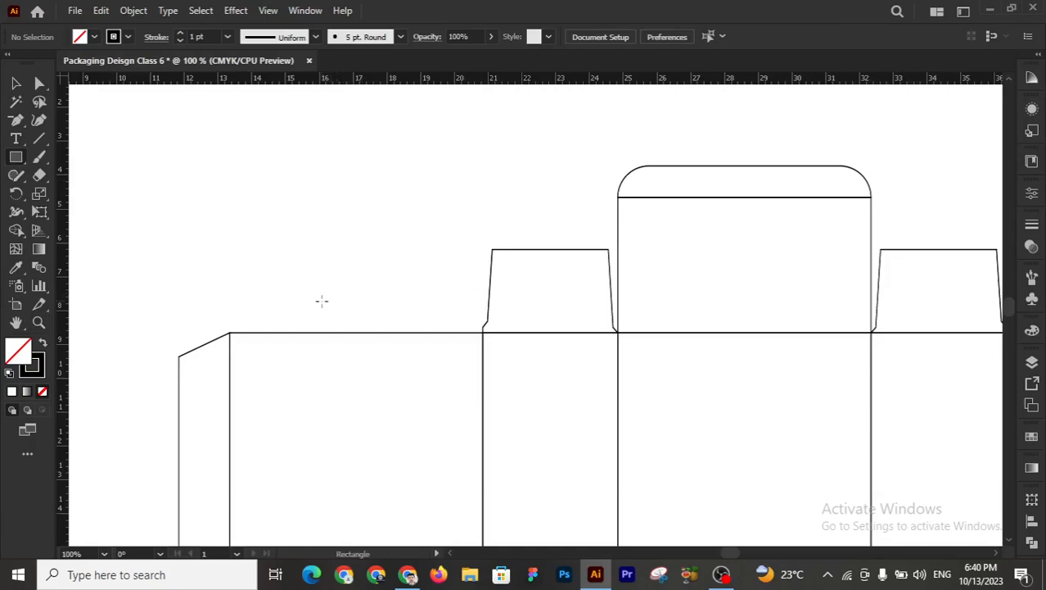
{"action": "left_click_drag", "start_coordinate": [322, 300], "coordinate": [369, 366]}
{"action": "left_click_drag", "start_coordinate": [369, 366], "coordinate": [373, 381]}
{"action": "key", "text": "v"}
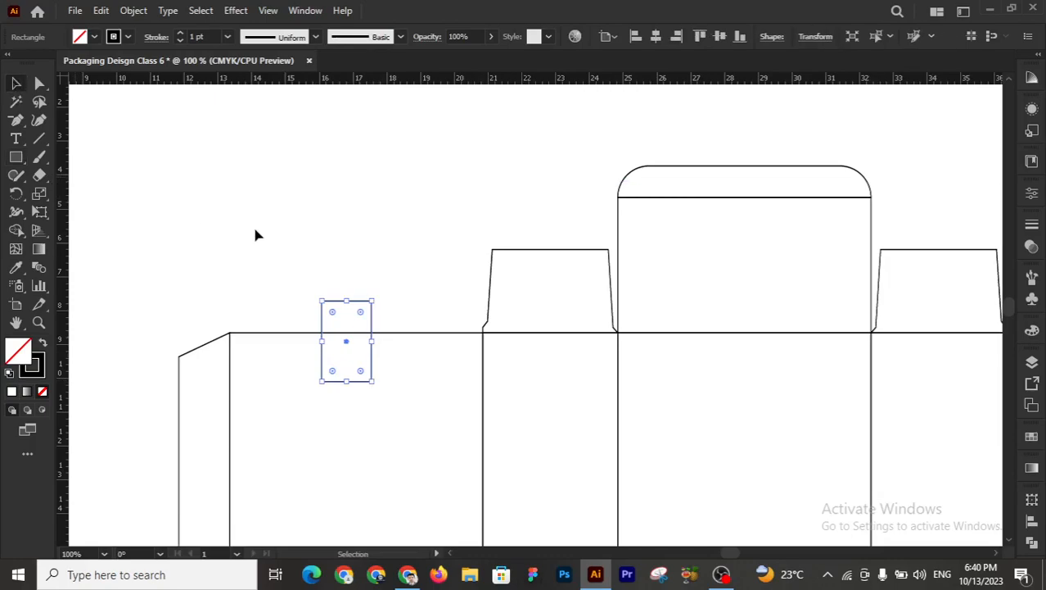
{"action": "left_click", "coordinate": [343, 236]}
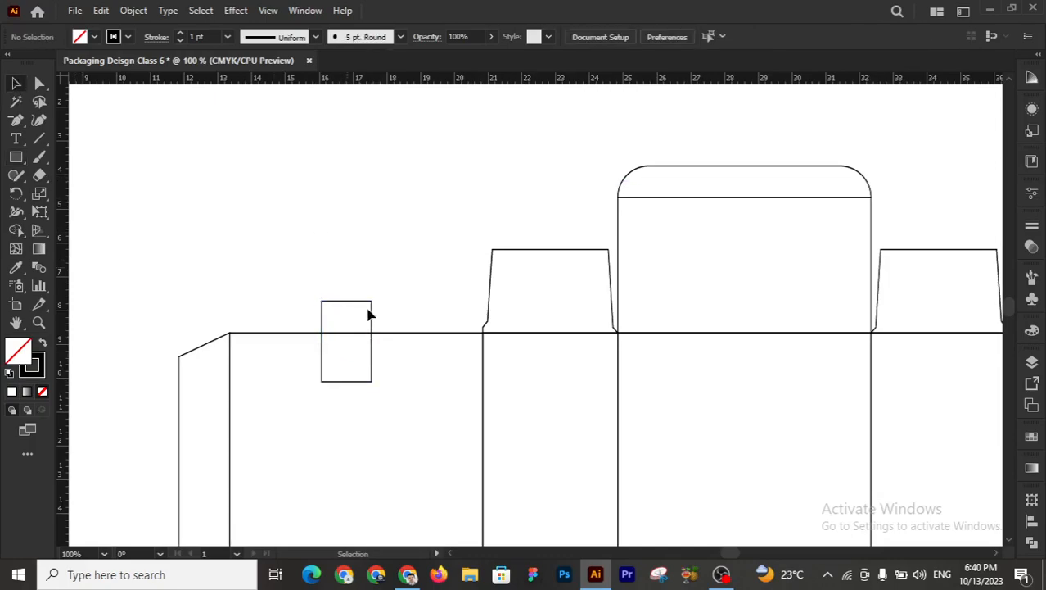
- Center the small rectangle horizontally on the first wide panel, using the panel as key object
{"action": "left_click", "coordinate": [405, 333]}
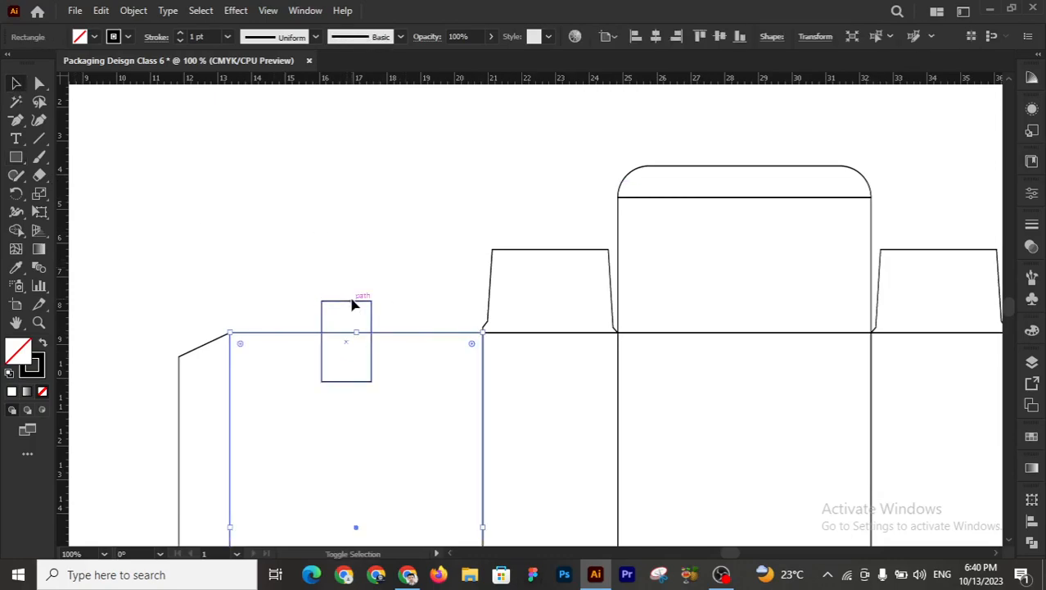
{"action": "left_click", "coordinate": [353, 305], "text": "shift"}
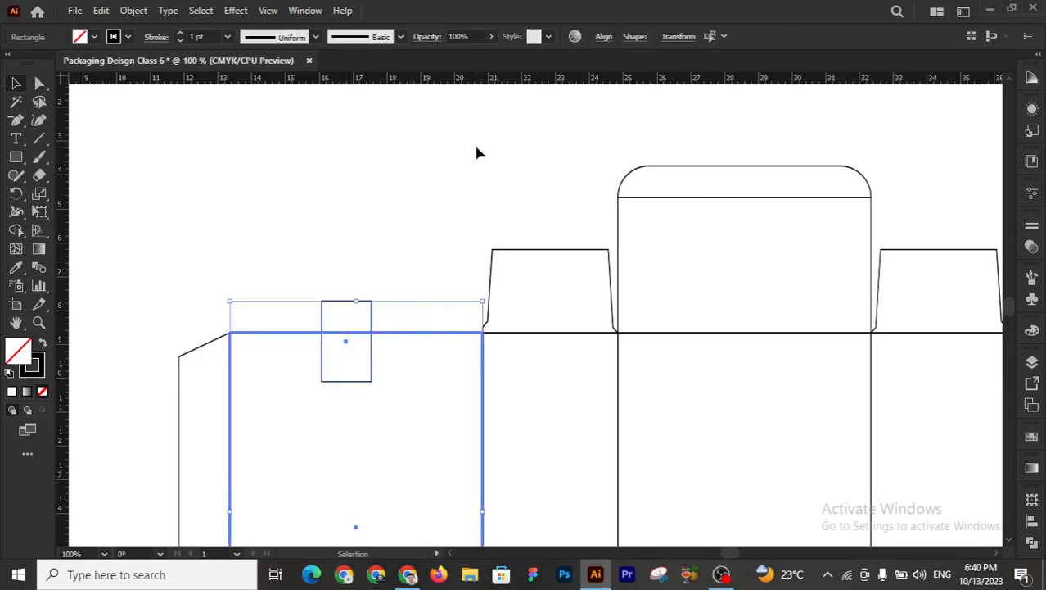
{"action": "left_click", "coordinate": [603, 36]}
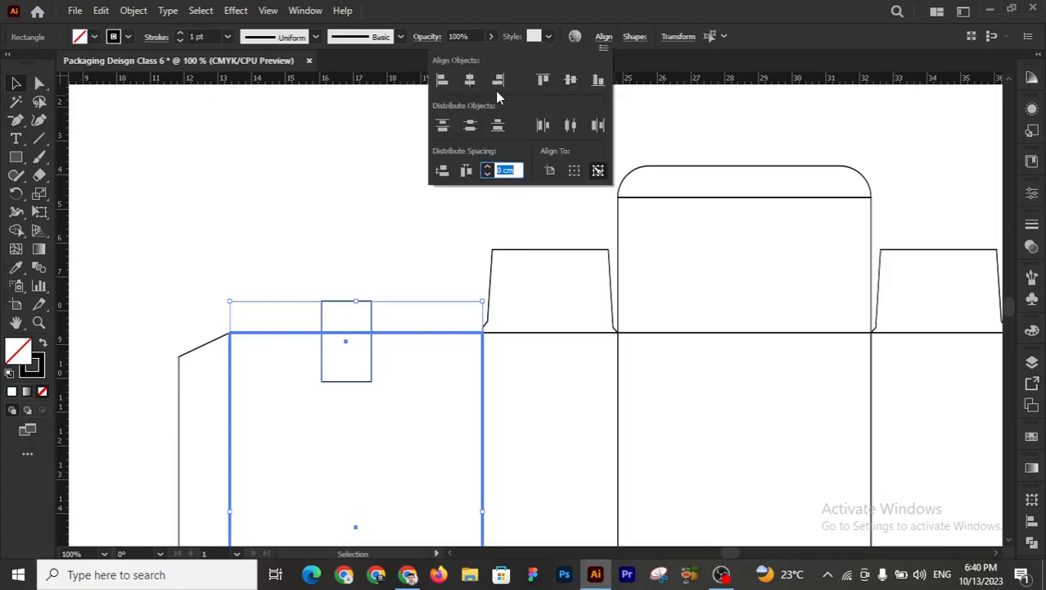
{"action": "left_click", "coordinate": [469, 81]}
{"action": "left_click", "coordinate": [343, 151]}
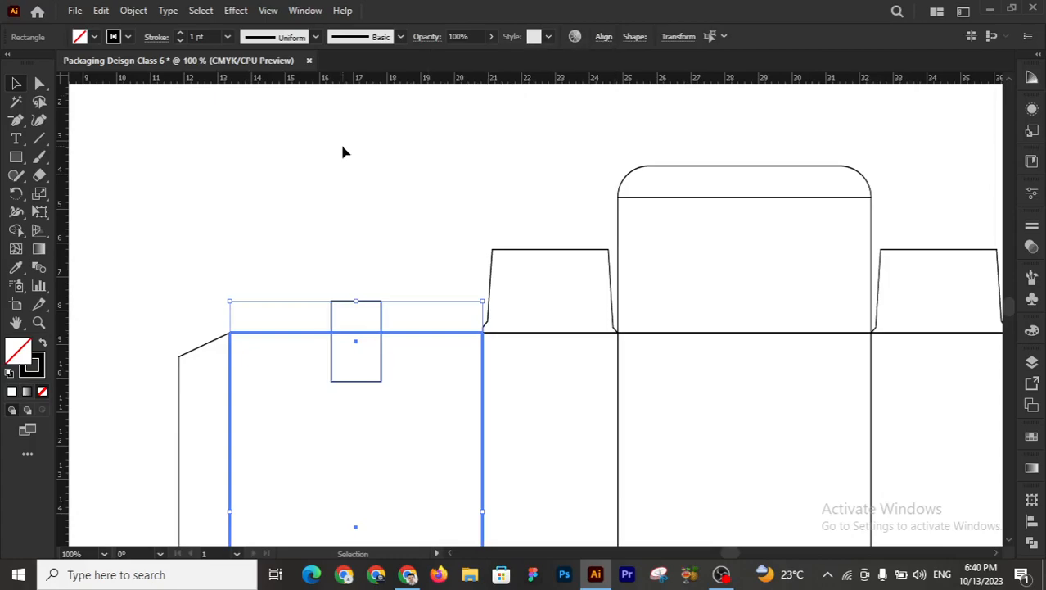
{"action": "left_click", "coordinate": [344, 153]}
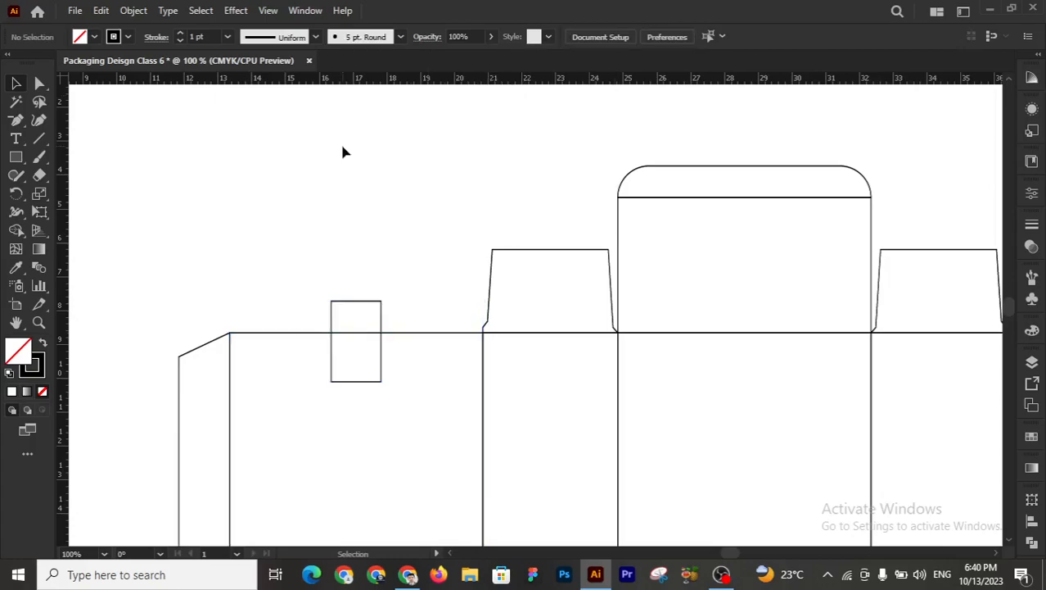
- Move the small rectangle straight up 0.25 cm so its center lies on the first wide panel's top edge
{"action": "left_click", "coordinate": [381, 315]}
{"action": "key", "text": "z"}
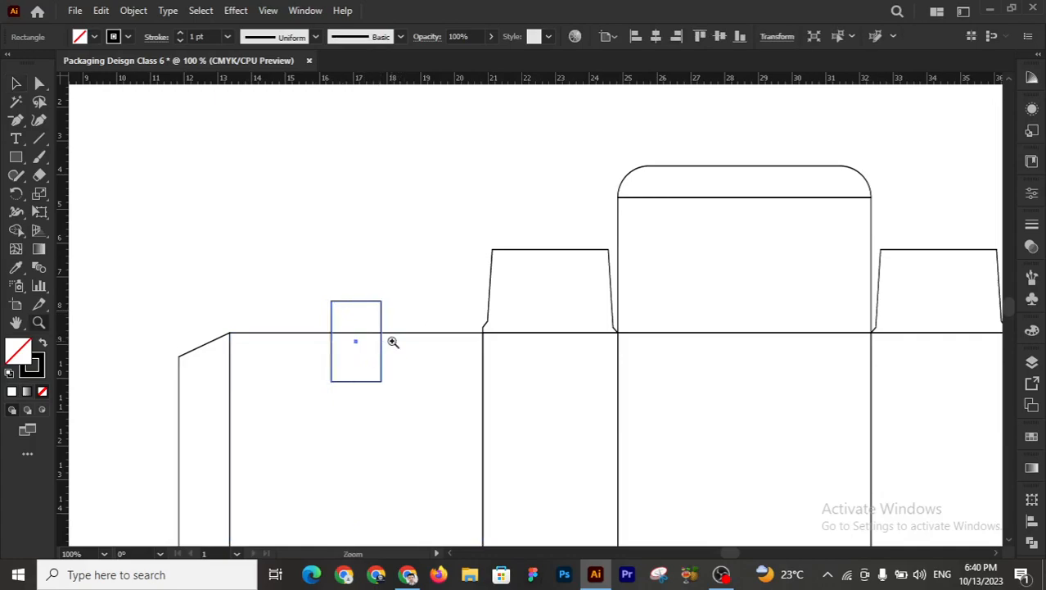
{"action": "left_click", "coordinate": [393, 341]}
{"action": "left_click", "coordinate": [709, 284]}
{"action": "key", "text": "v"}
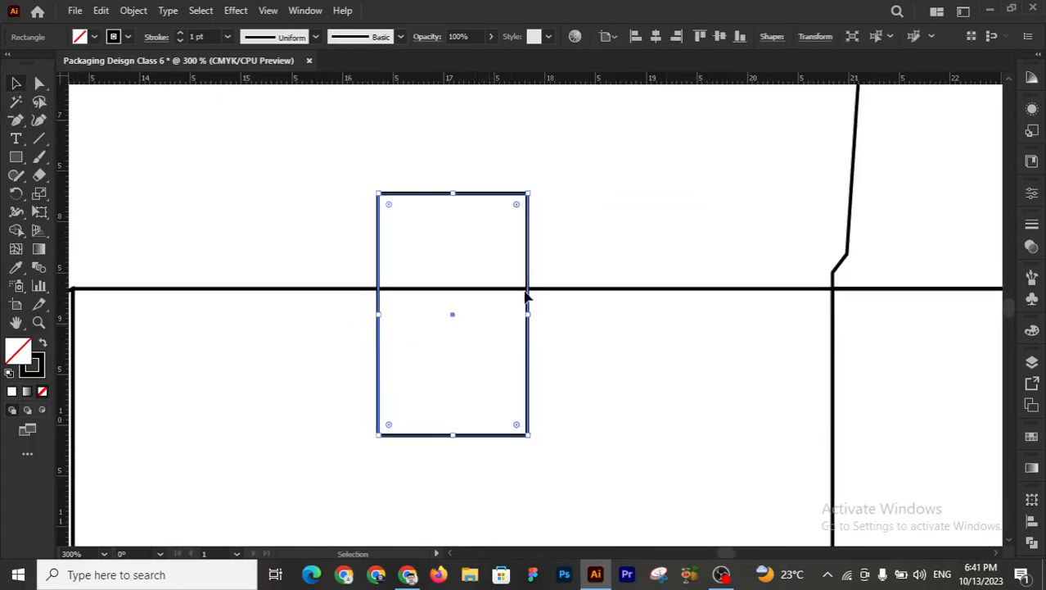
{"action": "left_click", "coordinate": [596, 229]}
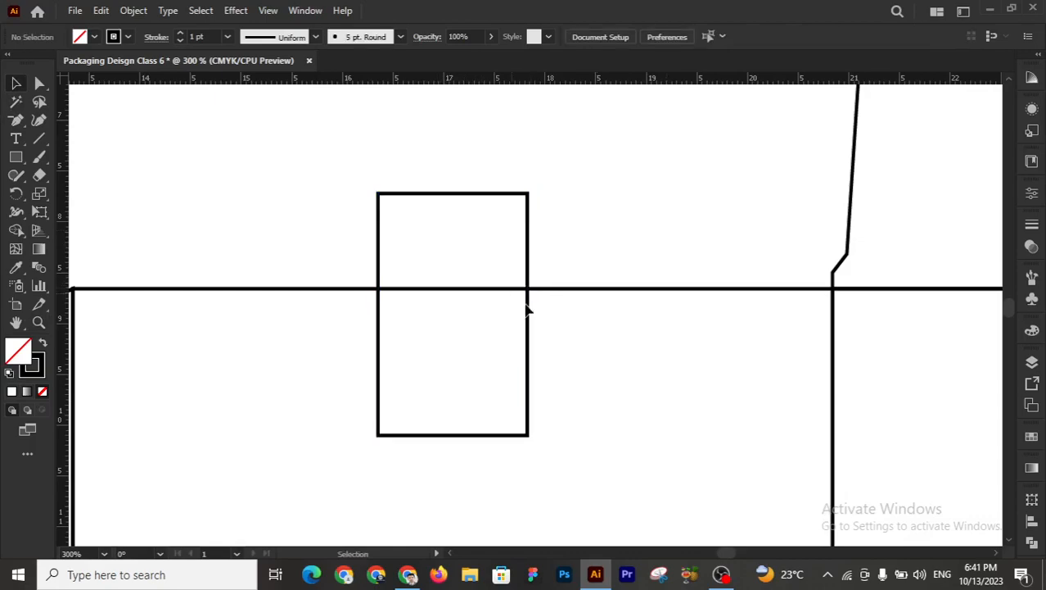
{"action": "left_click", "coordinate": [528, 248]}
{"action": "left_click_drag", "start_coordinate": [451, 313], "coordinate": [452, 291]}
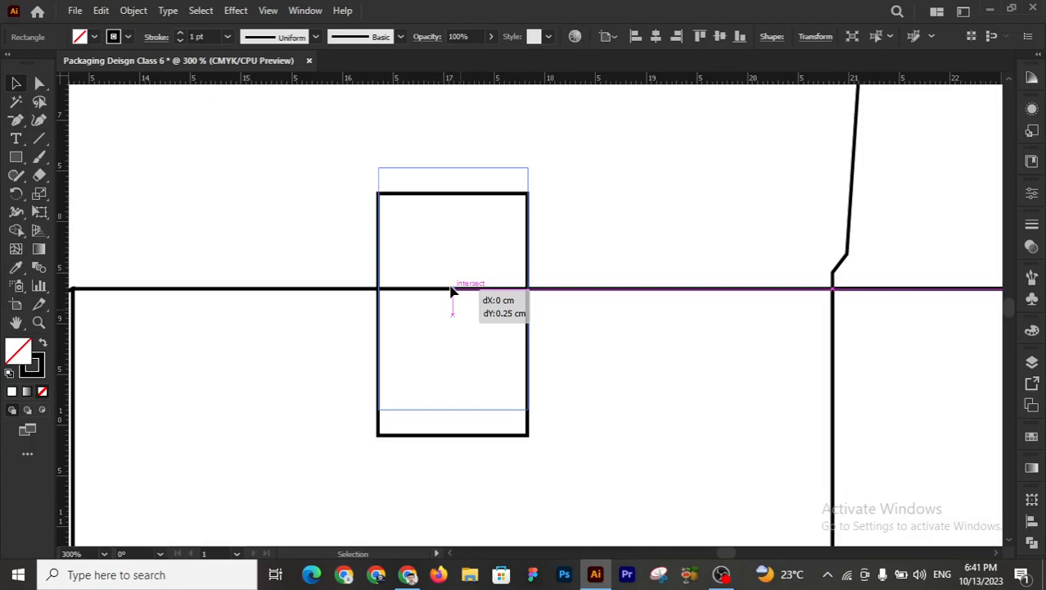
{"action": "left_click_drag", "start_coordinate": [451, 291], "coordinate": [451, 291]}
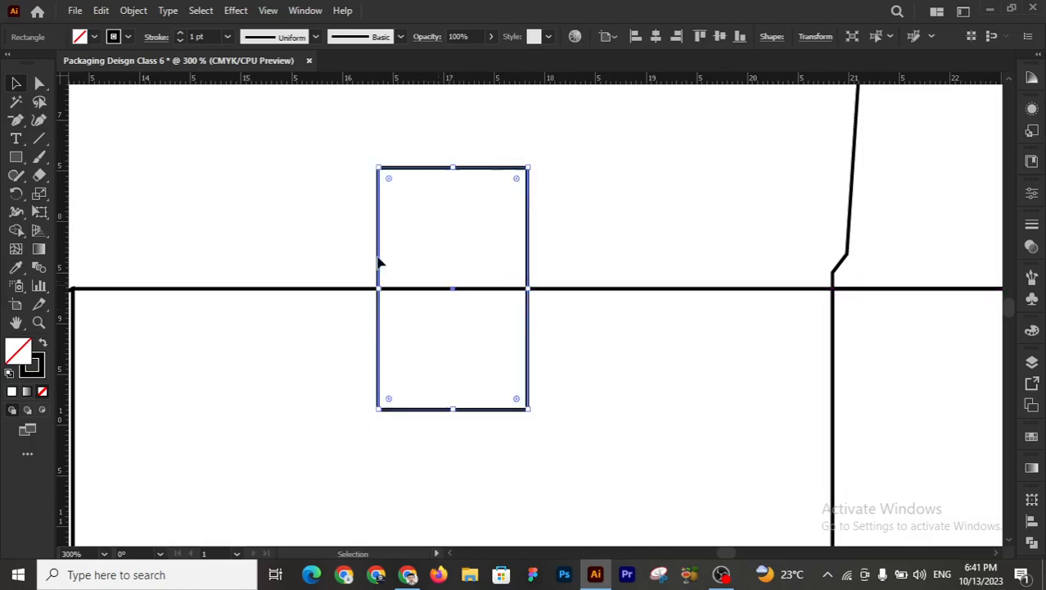
{"action": "left_click", "coordinate": [291, 212]}
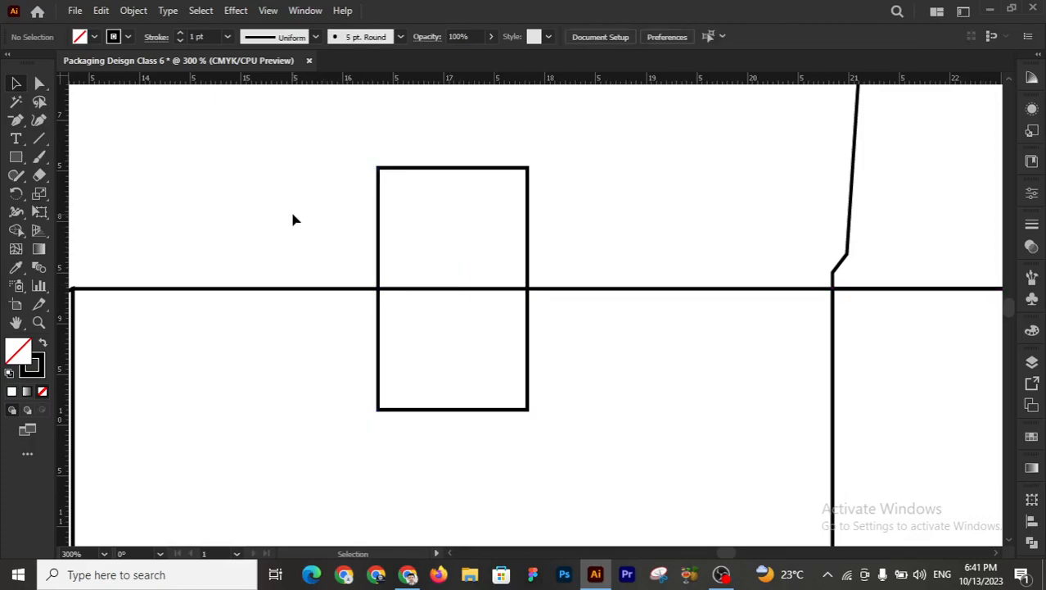
{"action": "left_click", "coordinate": [378, 217]}
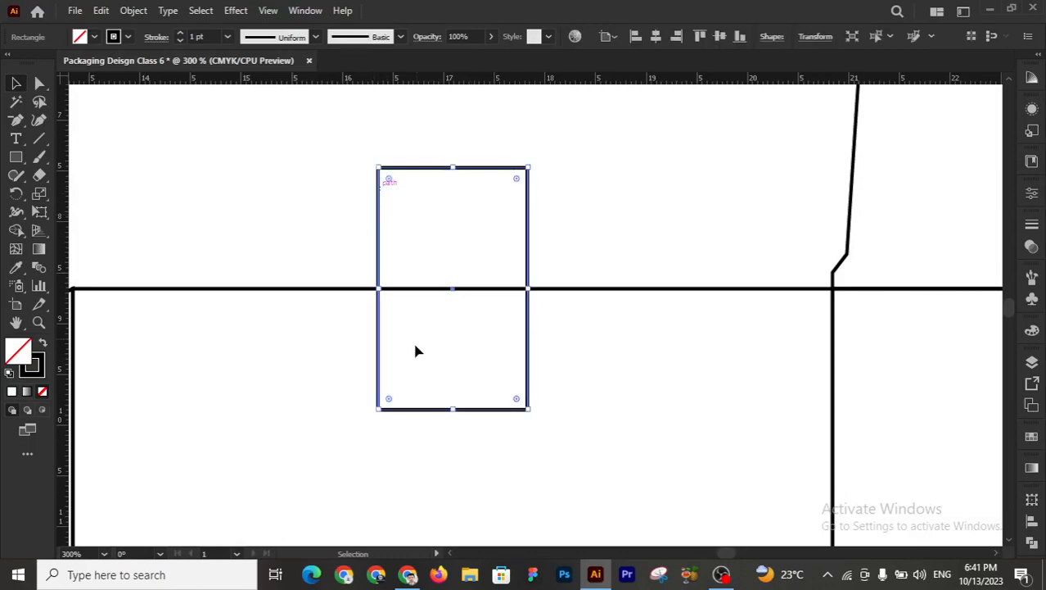
- Duplicate the small rectangle about 3 cm right and 3.9 cm up, into the empty area beside the dust flap
{"action": "left_click", "coordinate": [524, 501]}
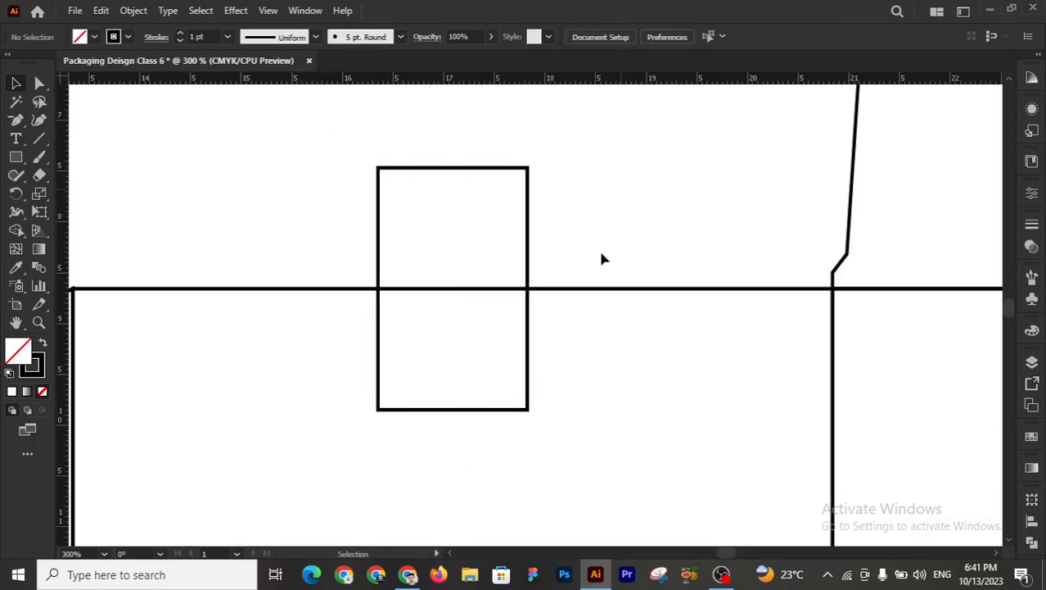
{"action": "scroll", "coordinate": [600, 257], "scroll_direction": "up", "scroll_amount": 1}
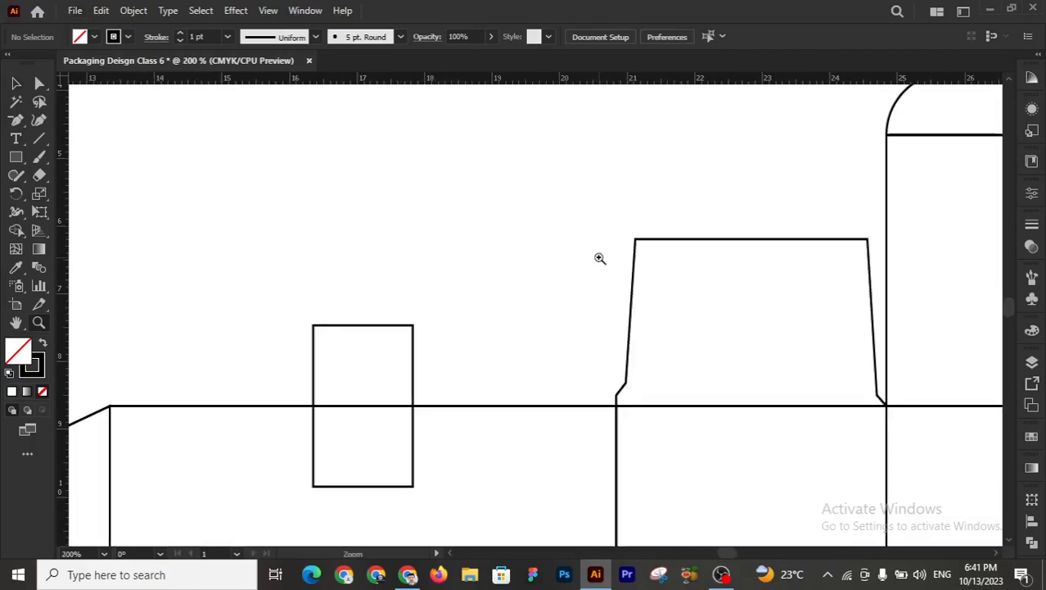
{"action": "scroll", "coordinate": [568, 321], "scroll_direction": "down", "scroll_amount": 1}
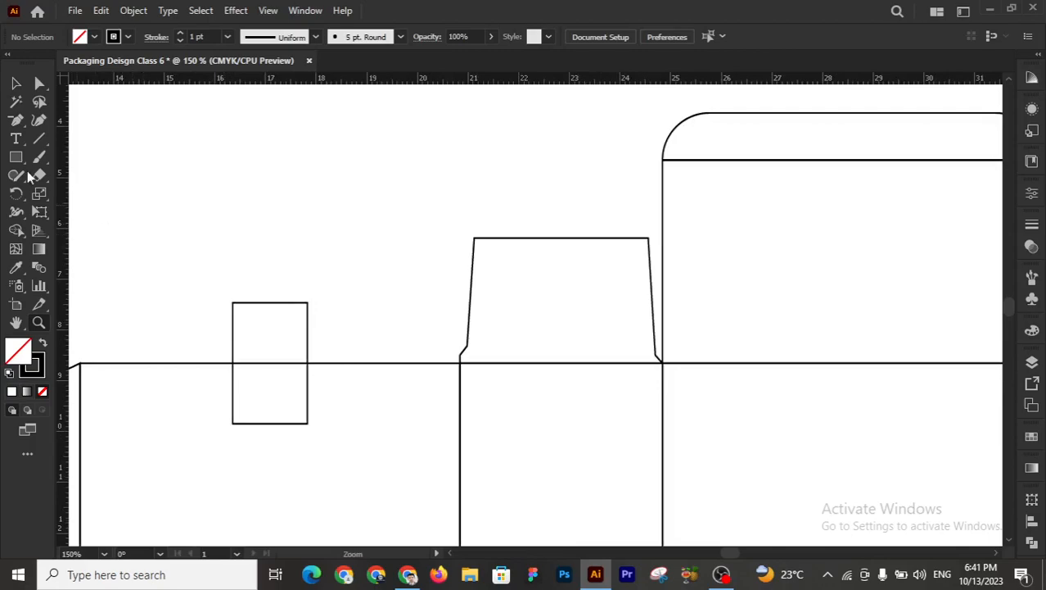
{"action": "left_click", "coordinate": [15, 84]}
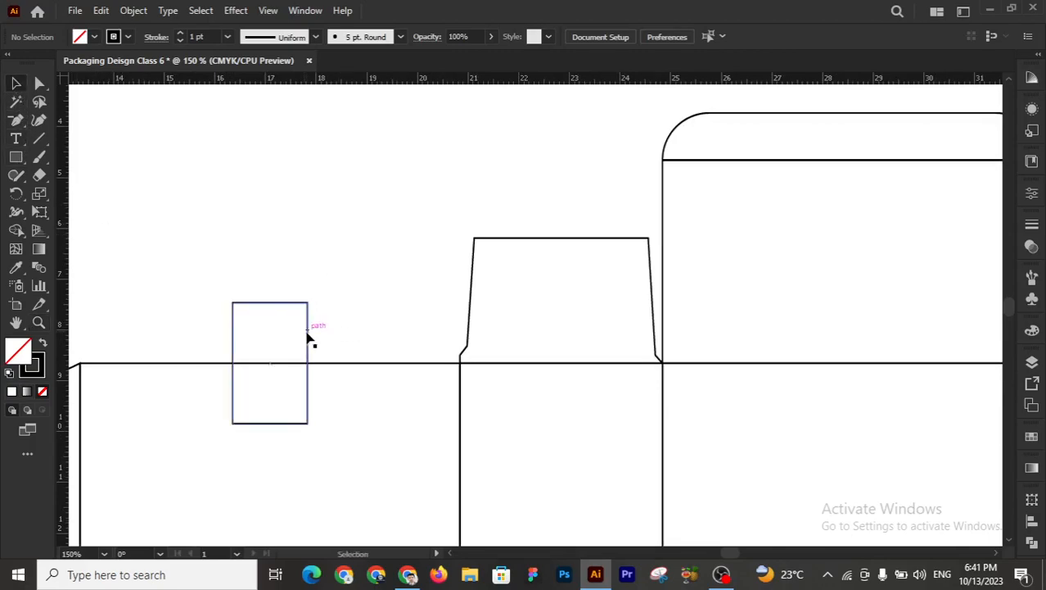
{"action": "left_click_drag", "start_coordinate": [310, 338], "coordinate": [461, 135]}
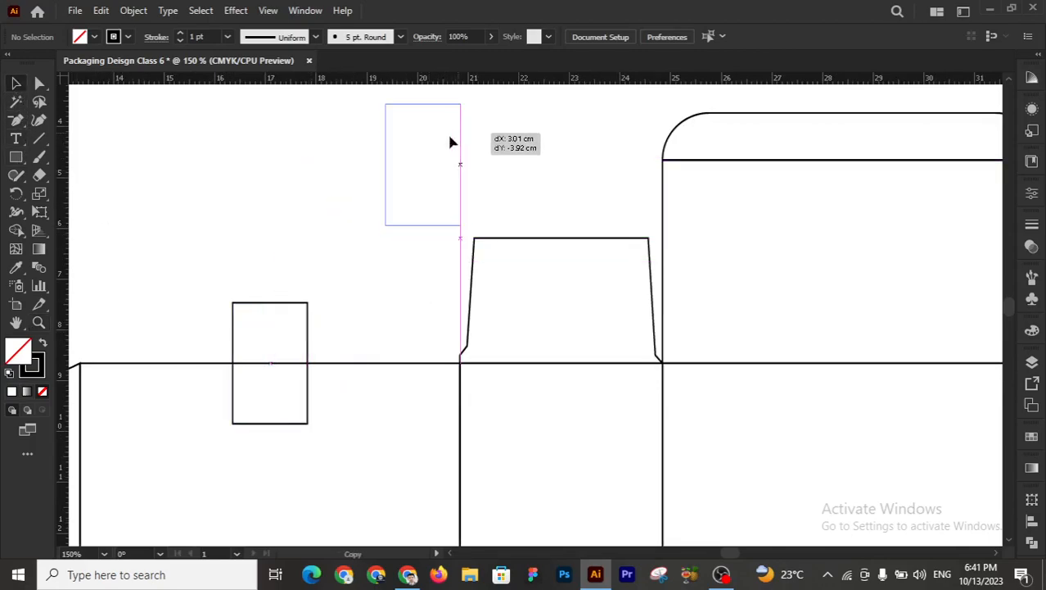
{"action": "left_click", "coordinate": [176, 276]}
- Round the two upper corners of the original small rectangle to a radius of about 0.33 cm
{"action": "left_click_drag", "start_coordinate": [193, 287], "coordinate": [324, 329]}
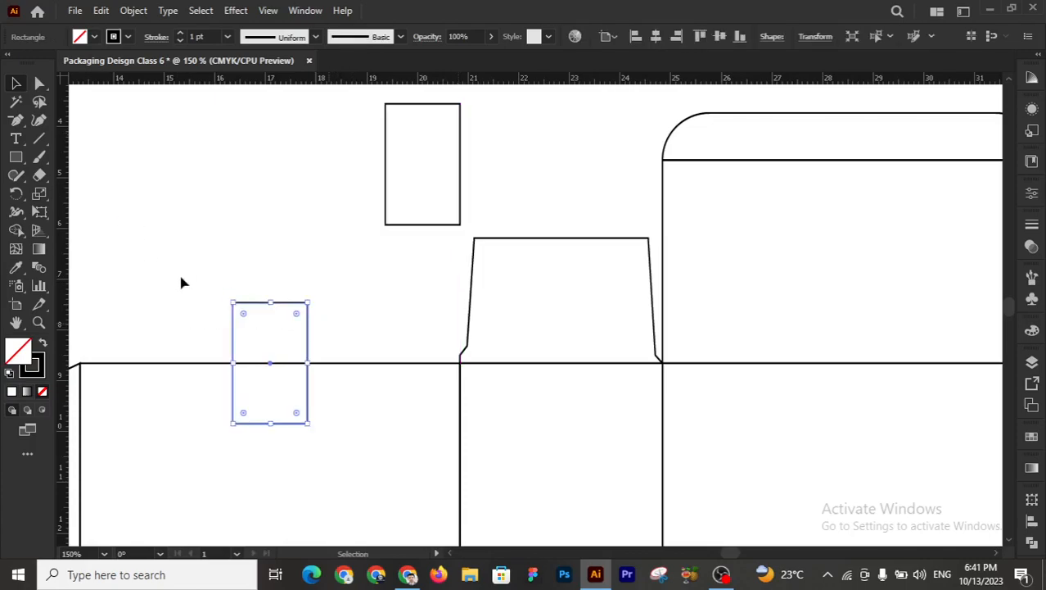
{"action": "left_click", "coordinate": [248, 242]}
{"action": "key", "text": "a"}
{"action": "left_click_drag", "start_coordinate": [215, 285], "coordinate": [291, 323]}
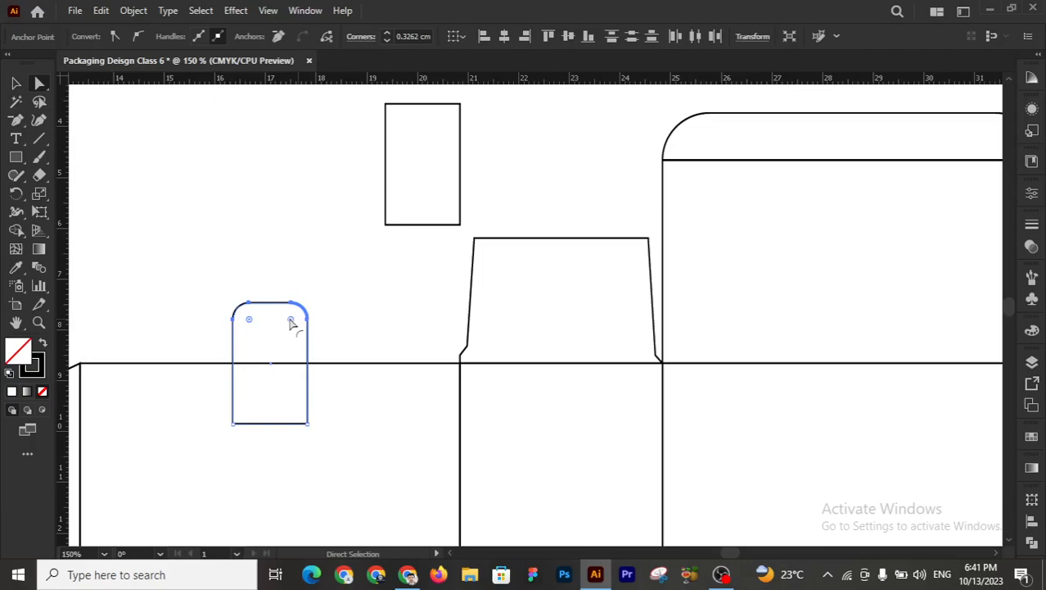
{"action": "left_click", "coordinate": [16, 83]}
{"action": "left_click", "coordinate": [158, 195]}
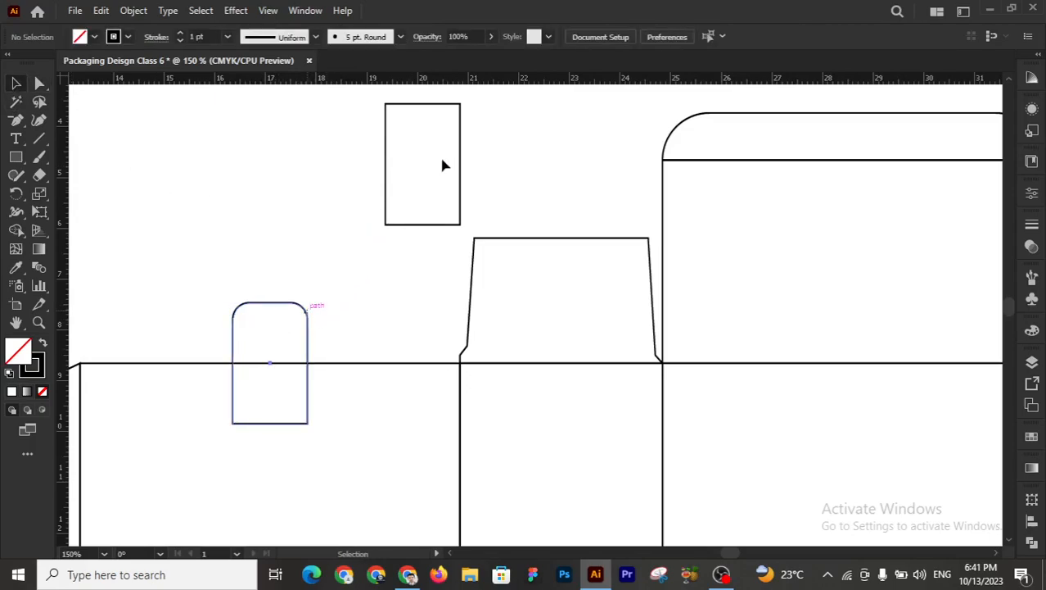
{"action": "left_click", "coordinate": [428, 283]}
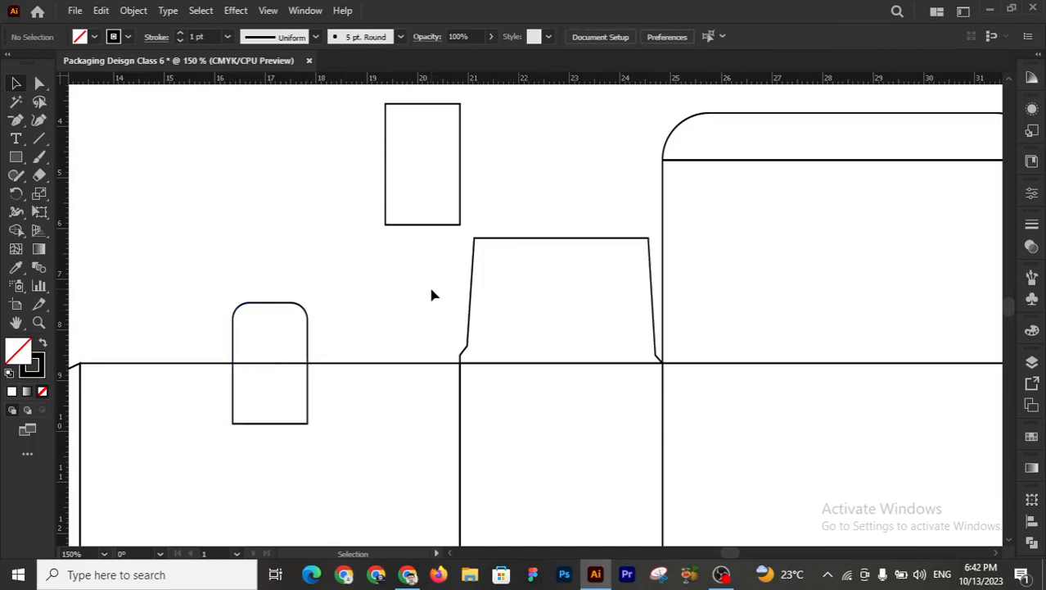
- Reduce the duplicated rectangle to a thin strip about 0.16 cm high by lowering its upper edge
{"action": "left_click", "coordinate": [444, 226]}
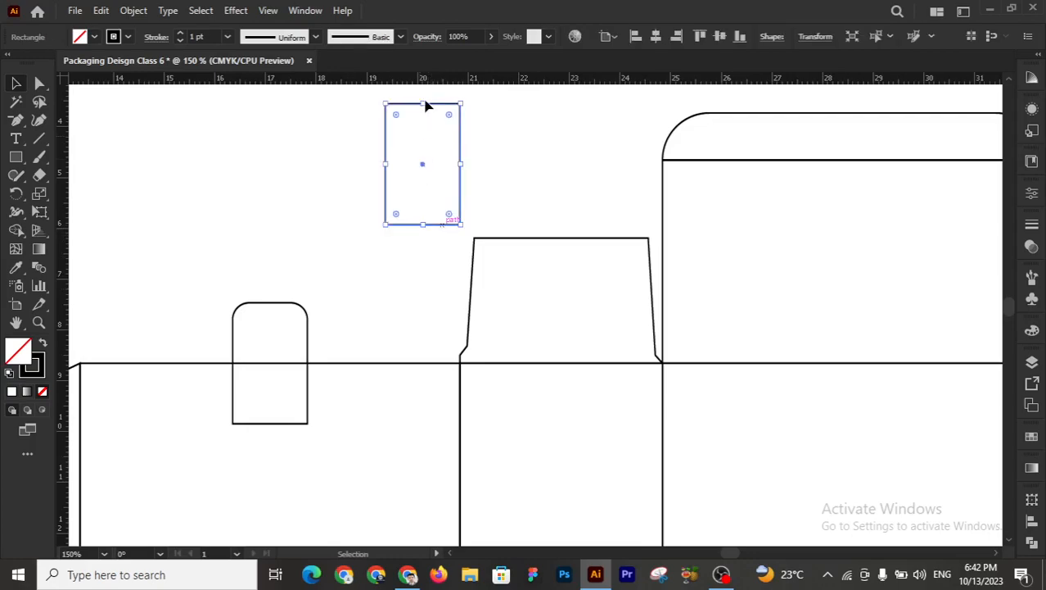
{"action": "left_click_drag", "start_coordinate": [423, 104], "coordinate": [425, 217]}
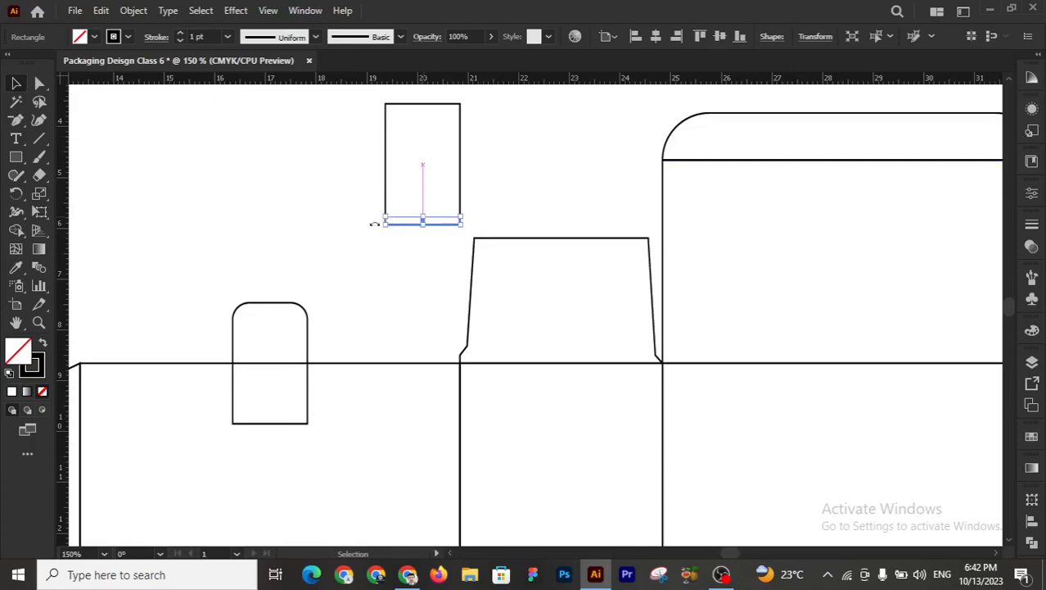
{"action": "left_click", "coordinate": [432, 277]}
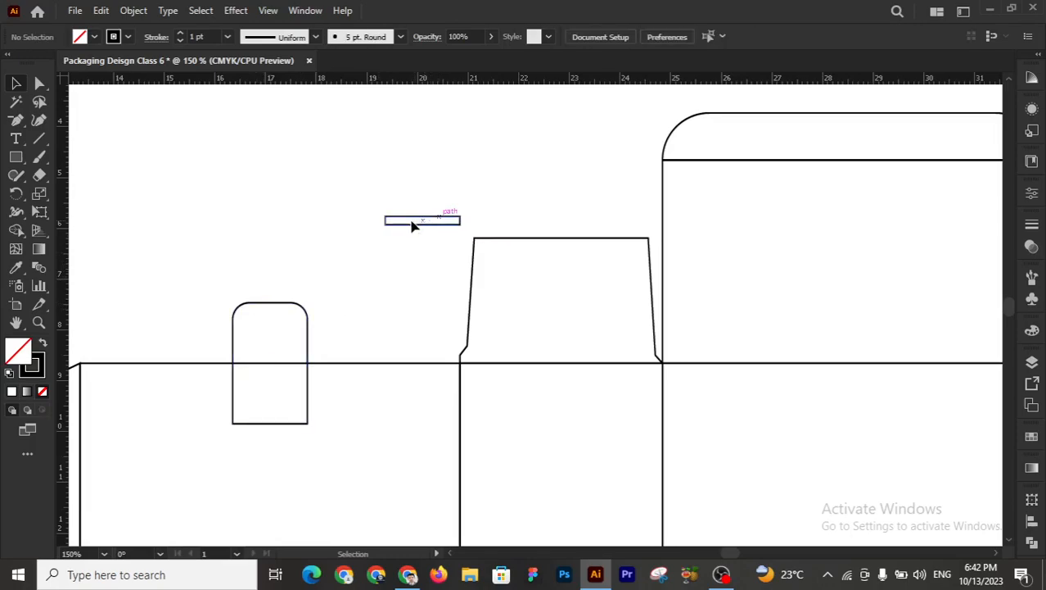
- Widen the thin strip by 0.05 cm to 1.5241 cm
{"action": "key", "text": "z"}
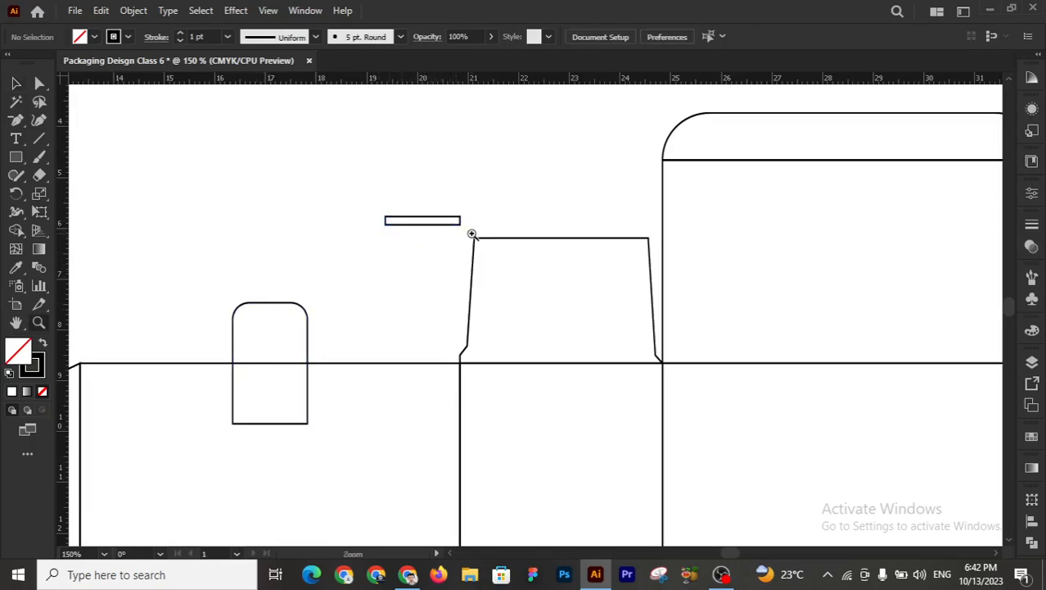
{"action": "left_click", "coordinate": [481, 292]}
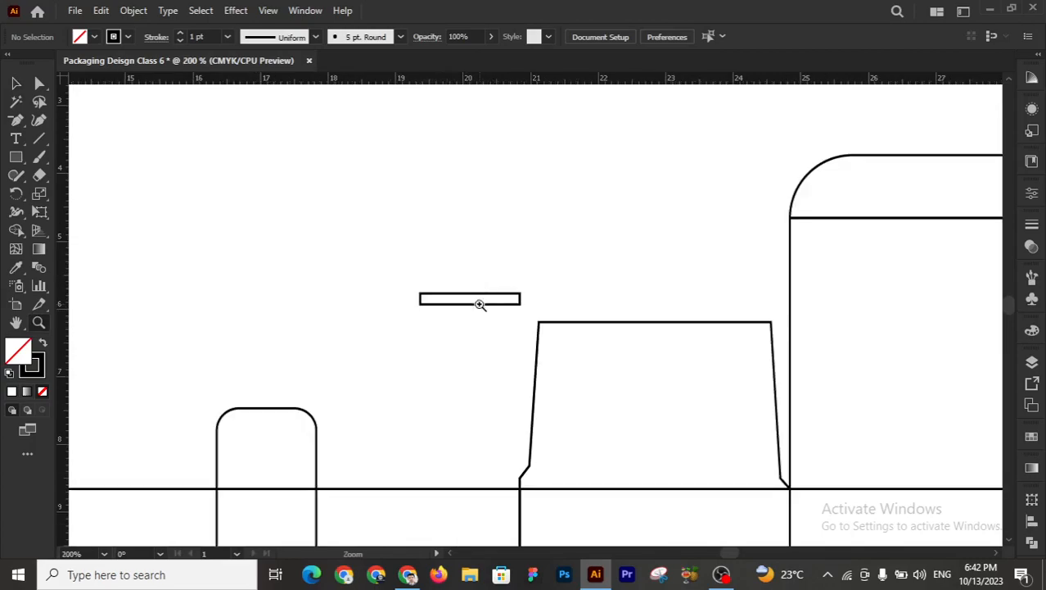
{"action": "left_click", "coordinate": [479, 297]}
{"action": "key", "text": "v"}
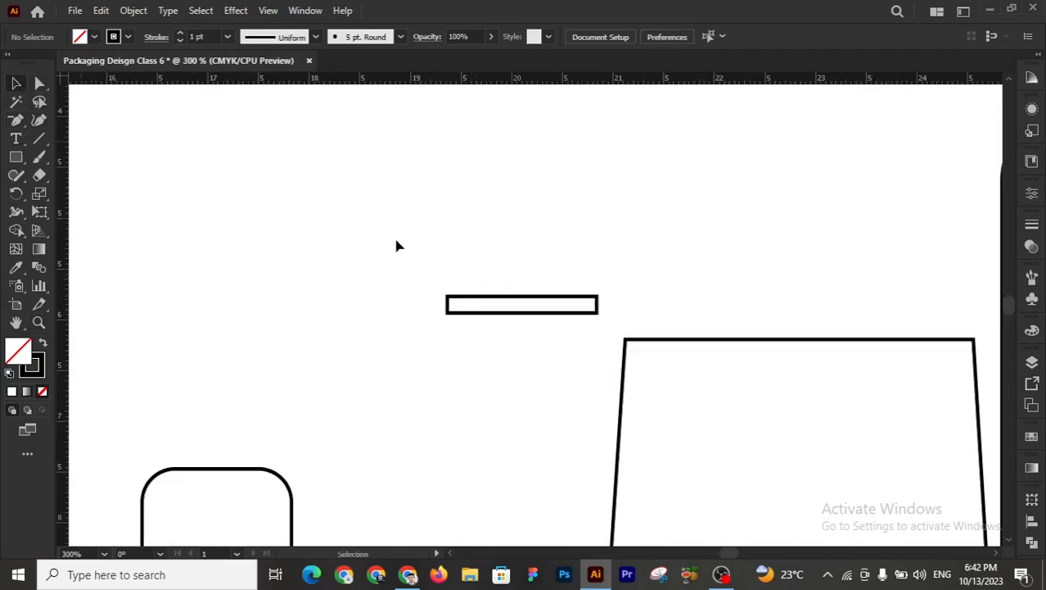
{"action": "left_click", "coordinate": [597, 303]}
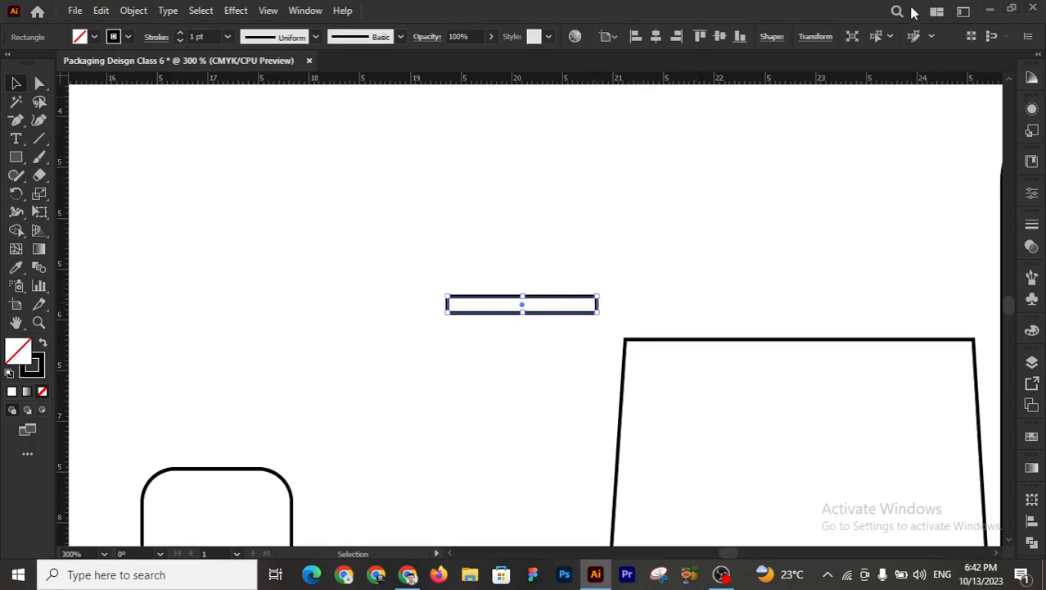
{"action": "left_click", "coordinate": [816, 37]}
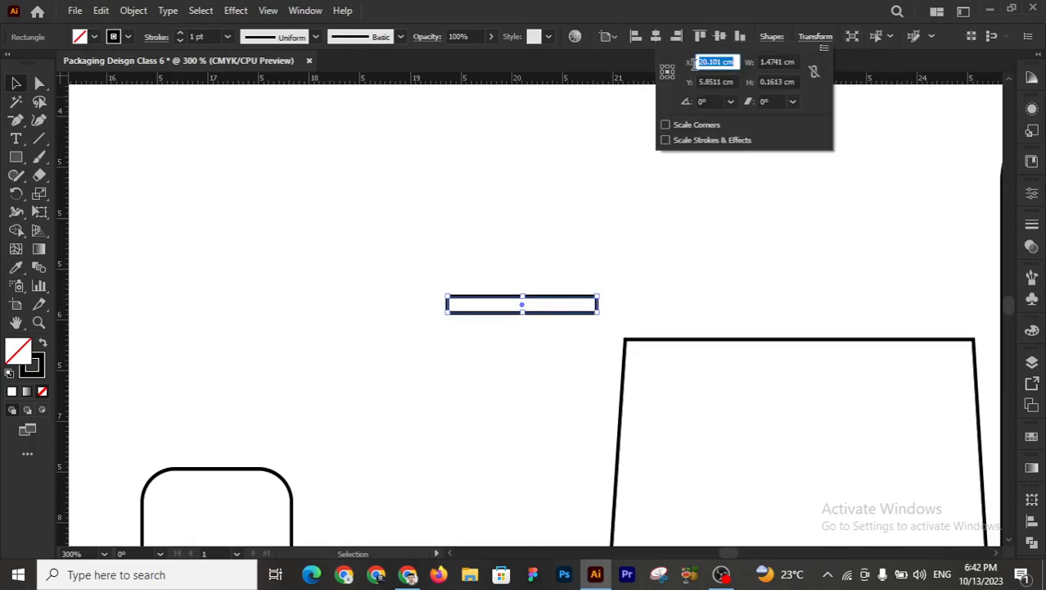
{"action": "left_click", "coordinate": [796, 62]}
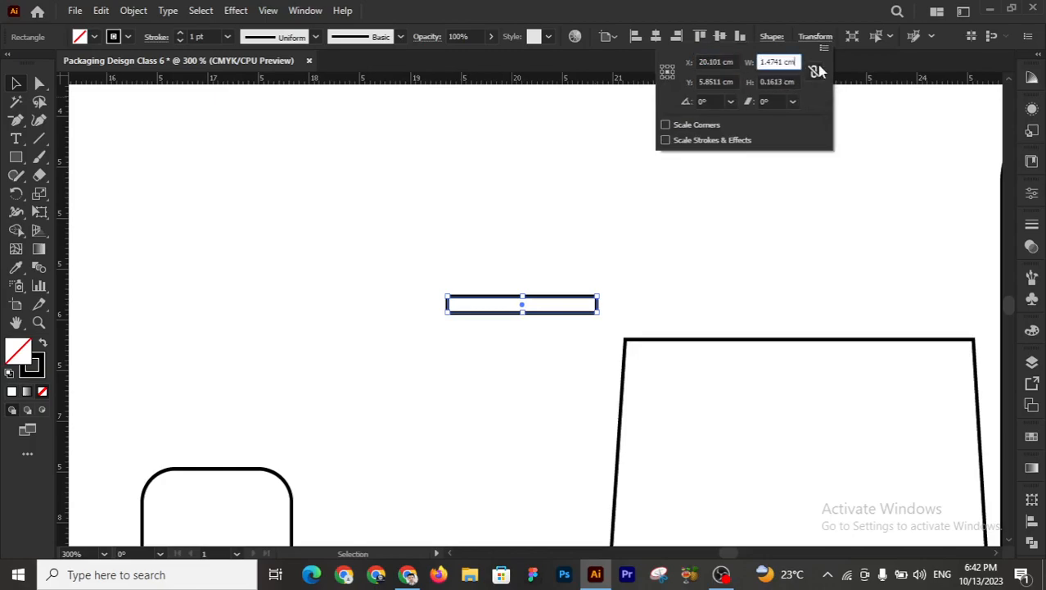
{"action": "left_click", "coordinate": [817, 71]}
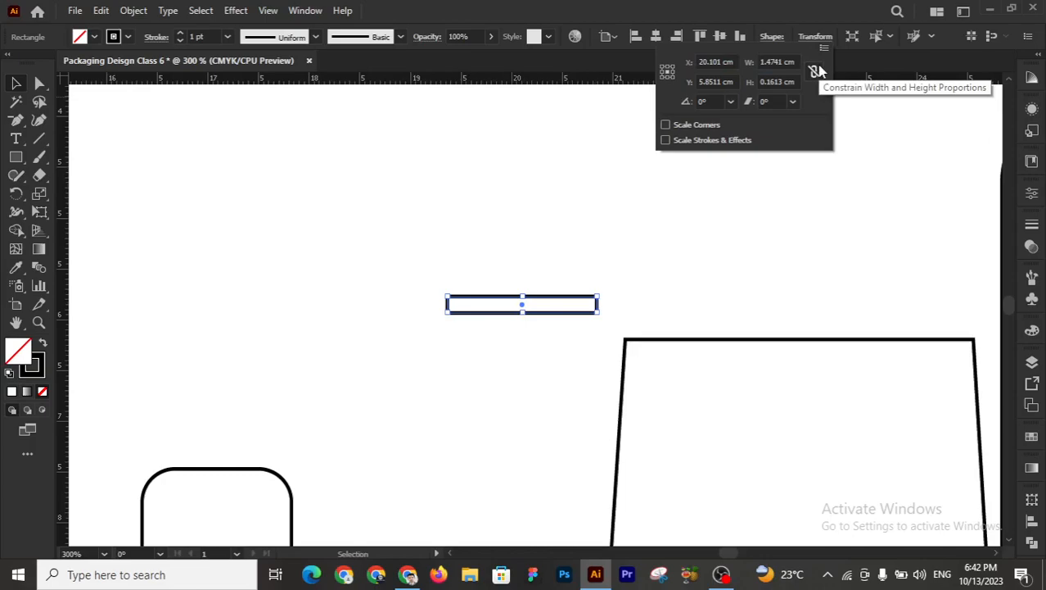
{"action": "left_click", "coordinate": [796, 62]}
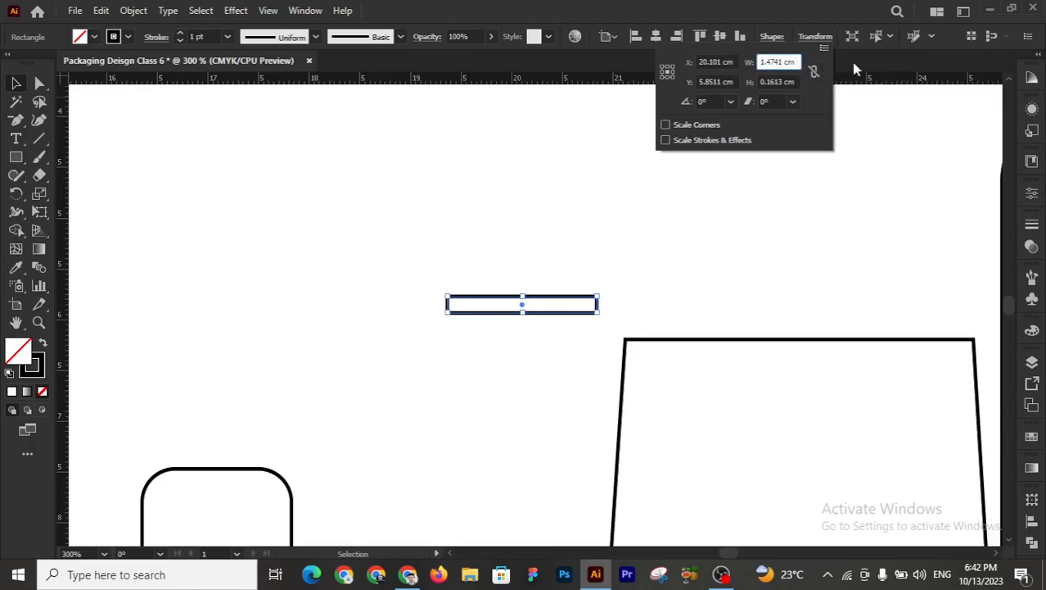
{"action": "type", "text": "+0.05"}
{"action": "key", "text": "Return"}
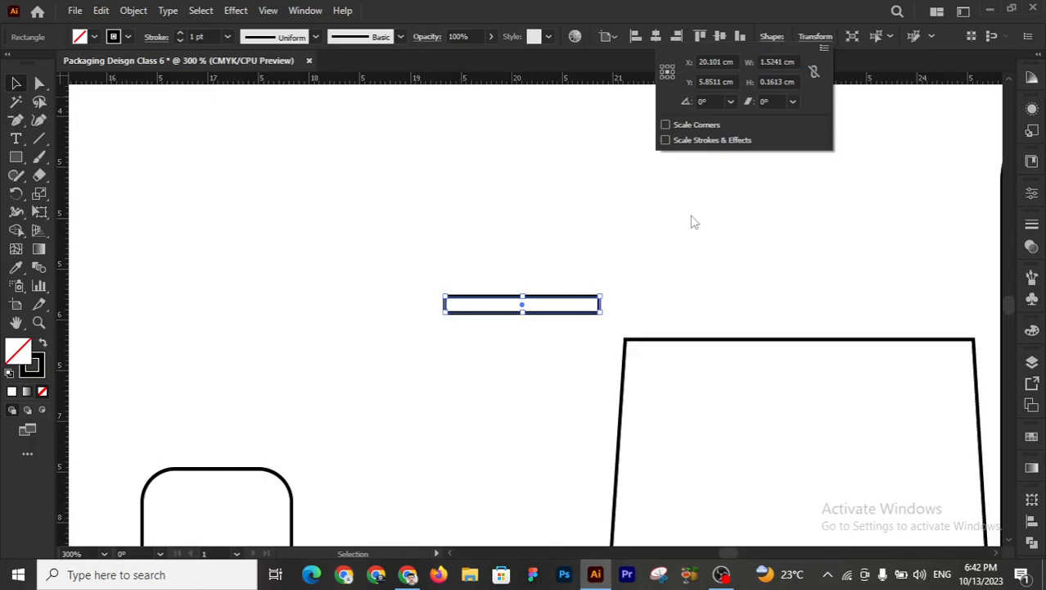
{"action": "left_click", "coordinate": [693, 221]}
{"action": "left_click", "coordinate": [693, 221]}
- Draw a circle about 0.3 cm in diameter just above the thin strip with the Ellipse tool
{"action": "key", "text": "z"}
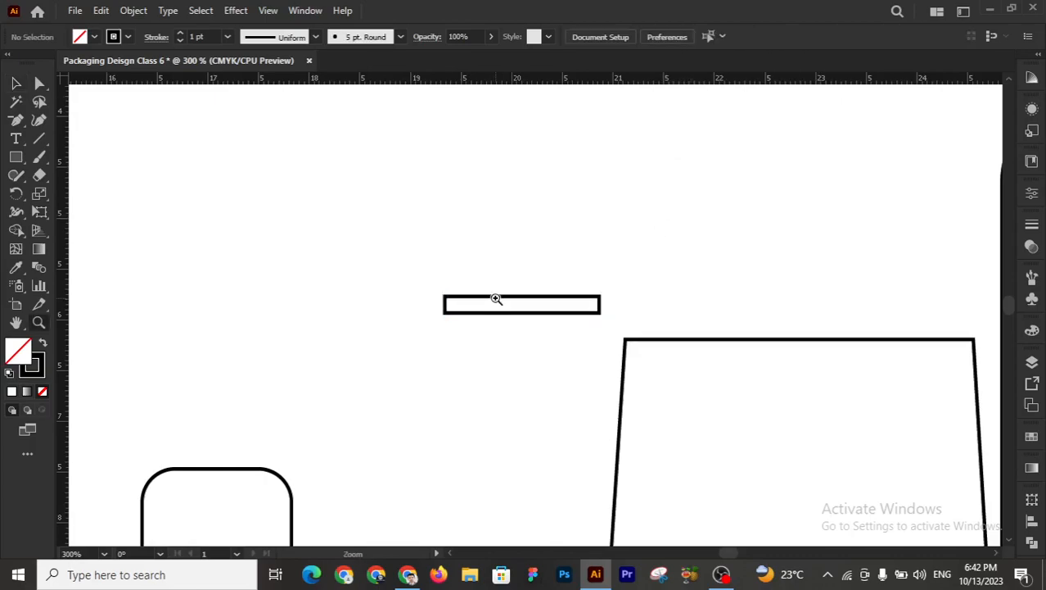
{"action": "left_click", "coordinate": [496, 299]}
{"action": "left_click", "coordinate": [497, 299]}
{"action": "left_click", "coordinate": [593, 350], "text": "alt"}
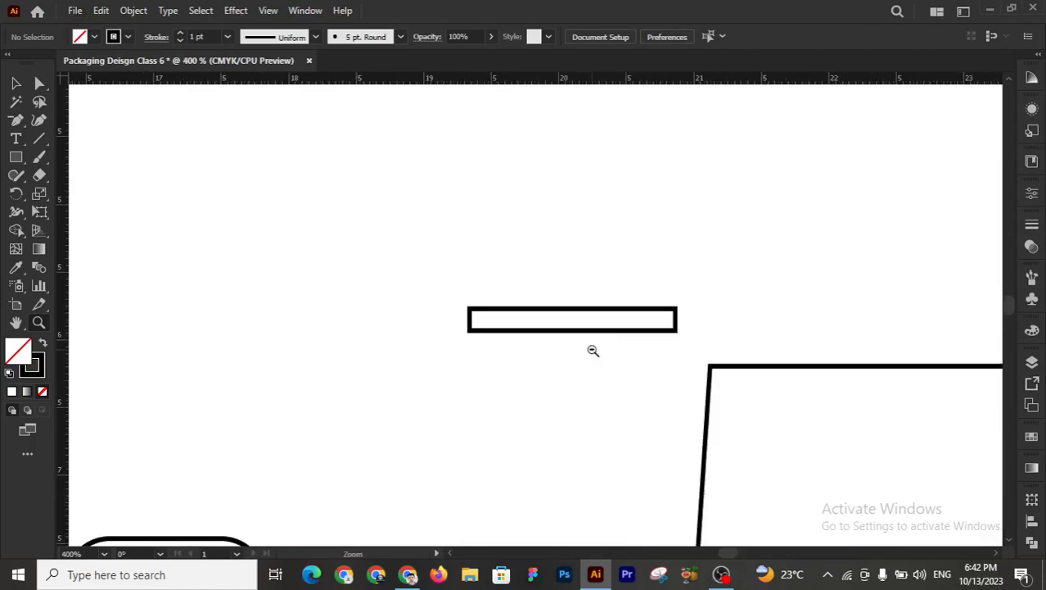
{"action": "left_click", "coordinate": [593, 350], "text": "alt"}
{"action": "left_click", "coordinate": [593, 350], "text": "alt"}
{"action": "left_click", "coordinate": [593, 351], "text": "alt"}
{"action": "left_click", "coordinate": [593, 350], "text": "alt"}
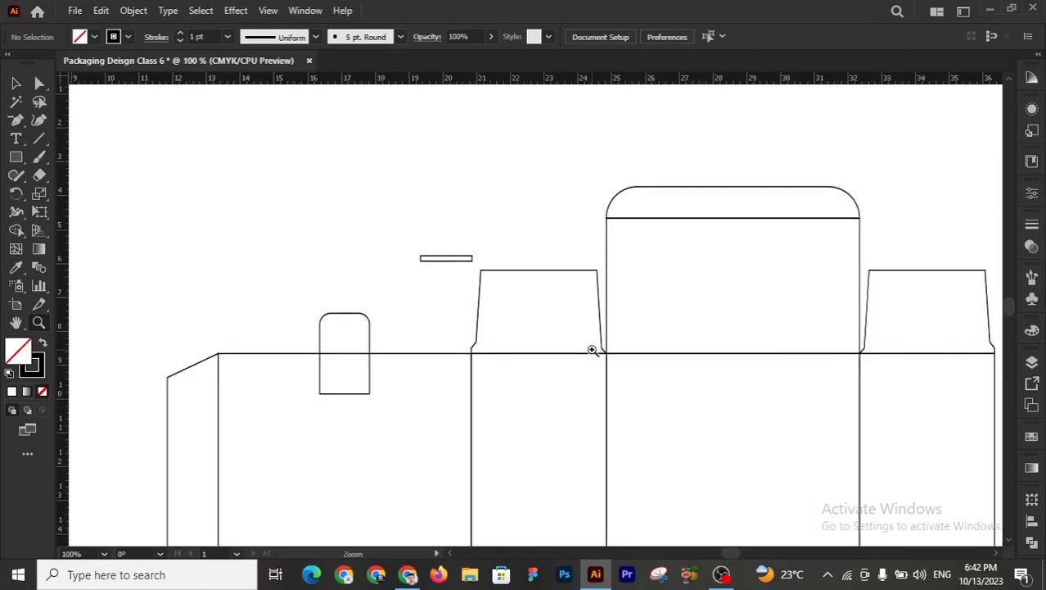
{"action": "left_click", "coordinate": [504, 283]}
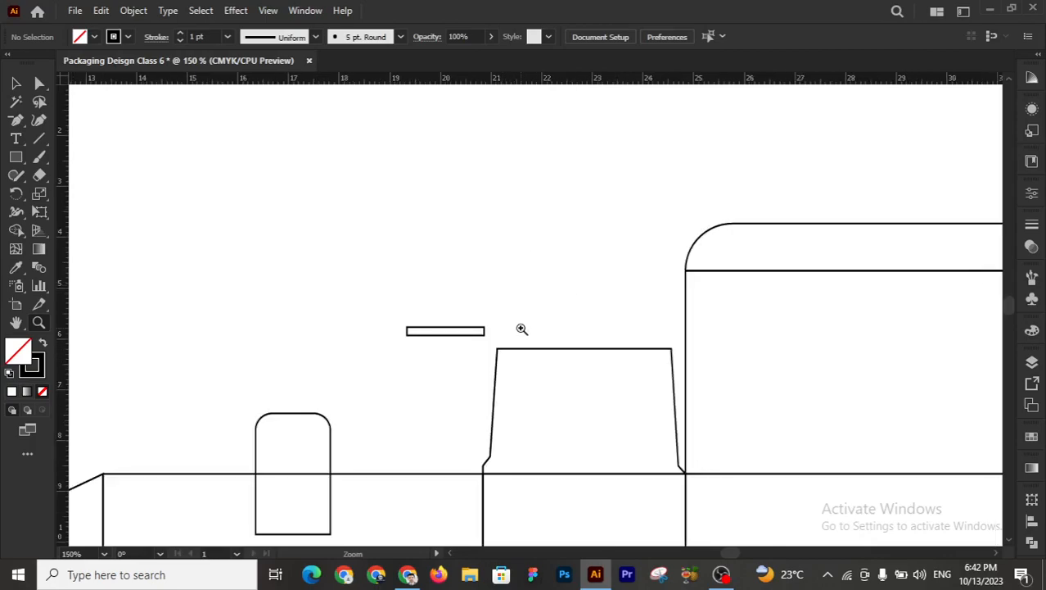
{"action": "left_click", "coordinate": [522, 329]}
{"action": "left_click", "coordinate": [416, 302]}
{"action": "left_click", "coordinate": [18, 158]}
{"action": "right_click", "coordinate": [22, 163]}
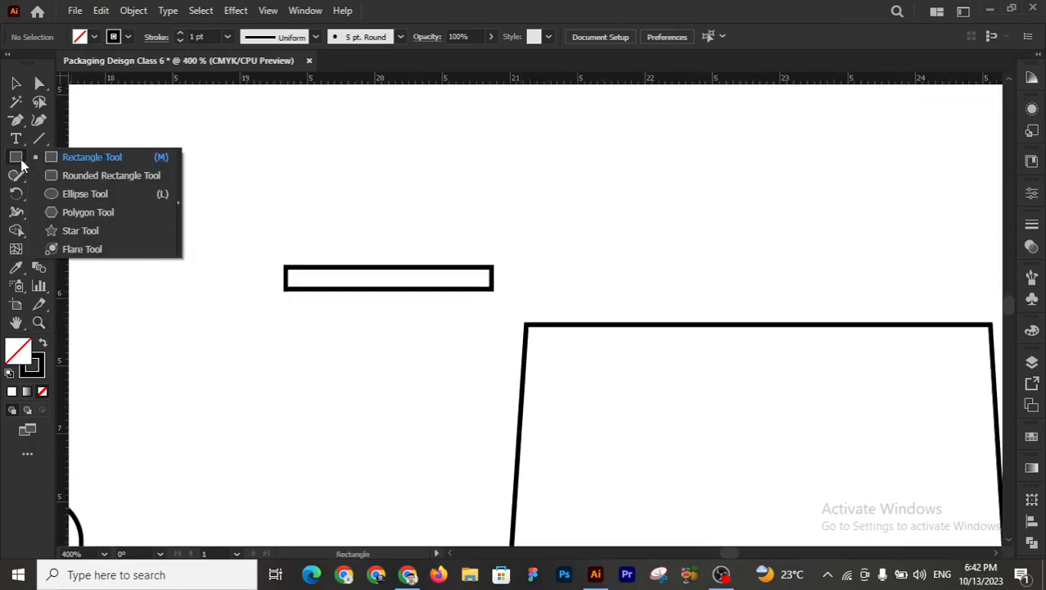
{"action": "left_click", "coordinate": [84, 194]}
{"action": "left_click_drag", "start_coordinate": [392, 201], "coordinate": [402, 222]}
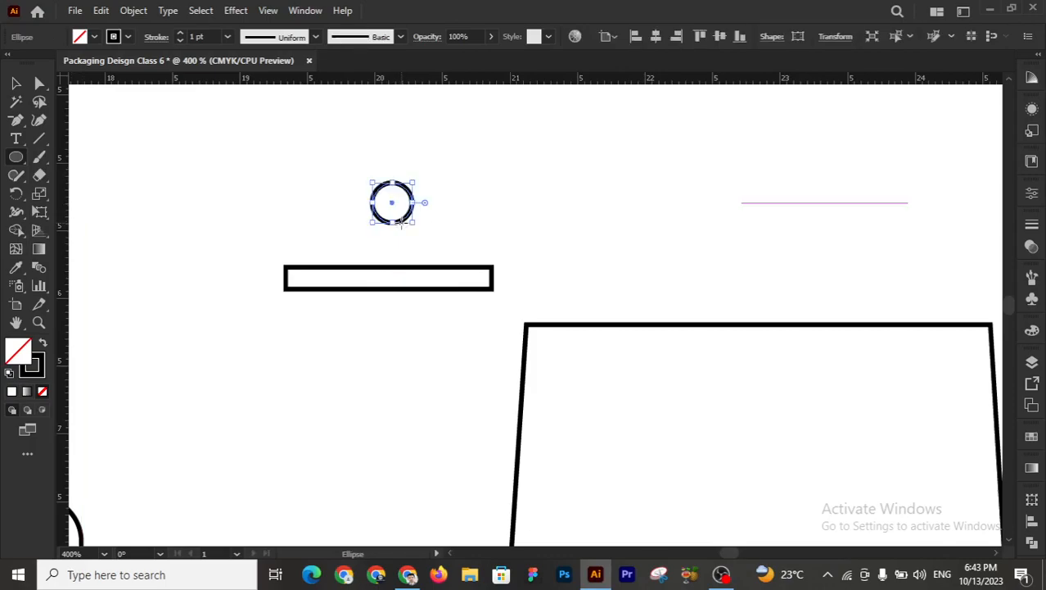
{"action": "left_click", "coordinate": [16, 82]}
{"action": "left_click", "coordinate": [345, 214]}
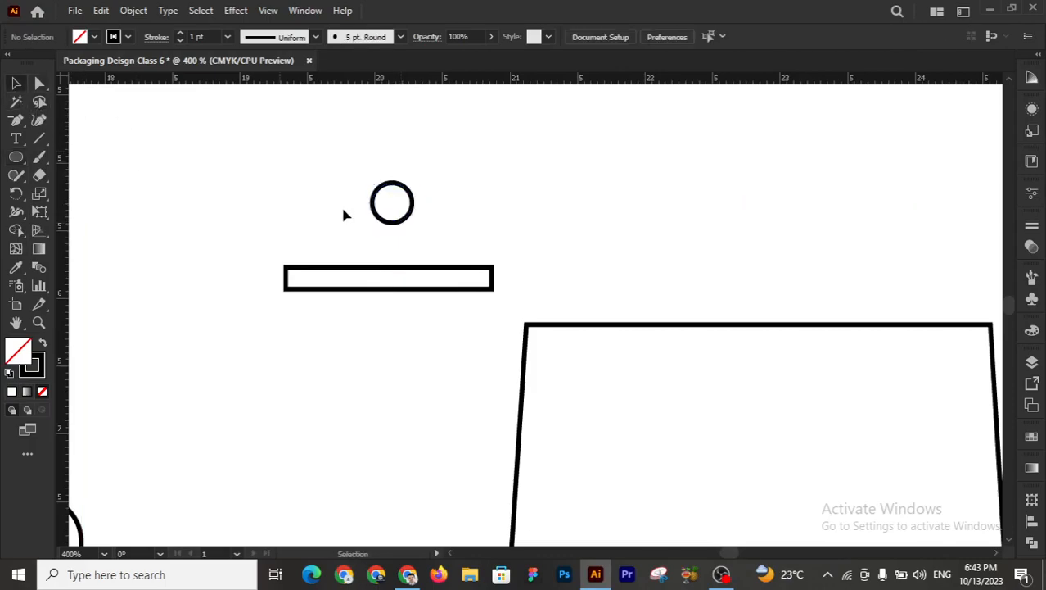
- Delete the lower anchor point of the small circle to leave an open upper half-circle arc
{"action": "left_click", "coordinate": [38, 83]}
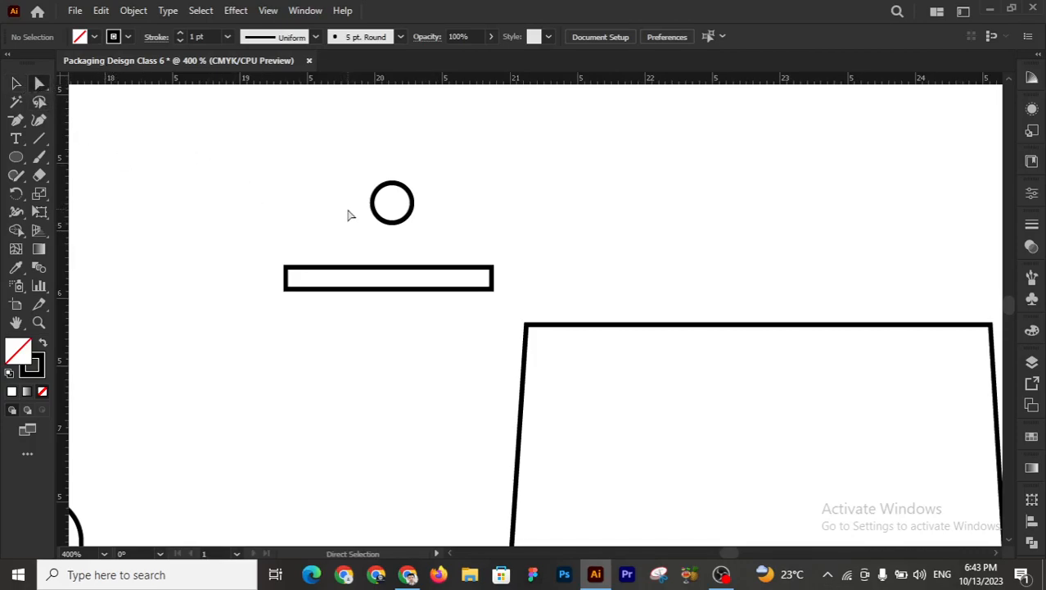
{"action": "left_click_drag", "start_coordinate": [348, 210], "coordinate": [460, 227]}
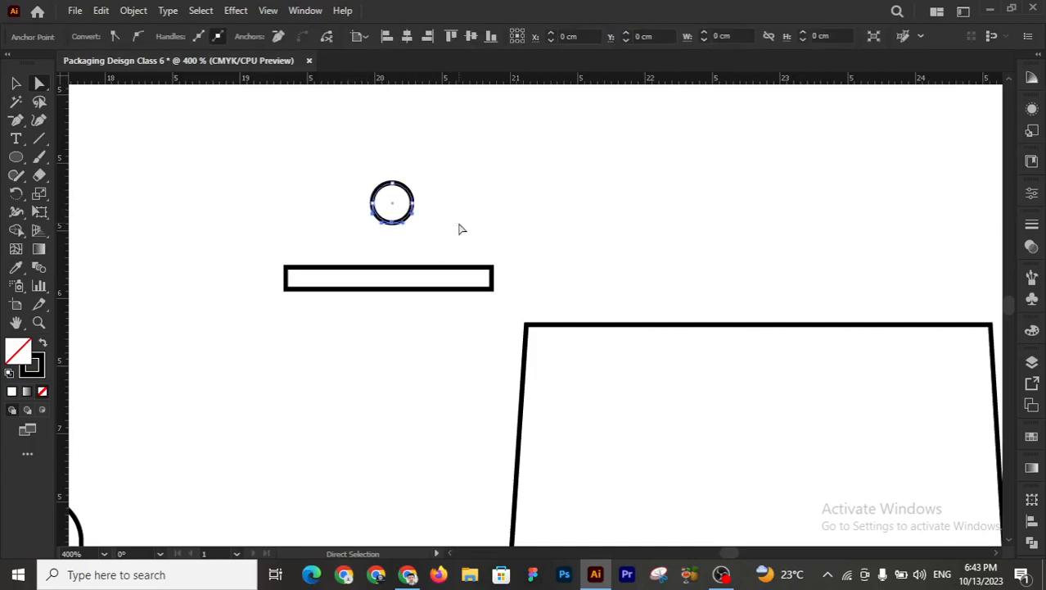
{"action": "key", "text": "Delete"}
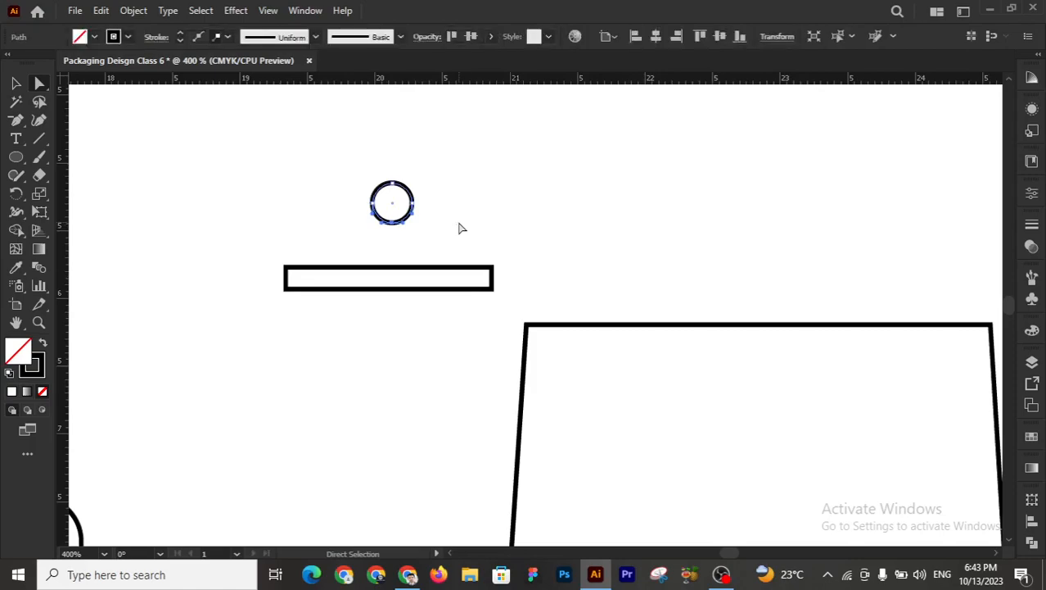
{"action": "left_click", "coordinate": [17, 85]}
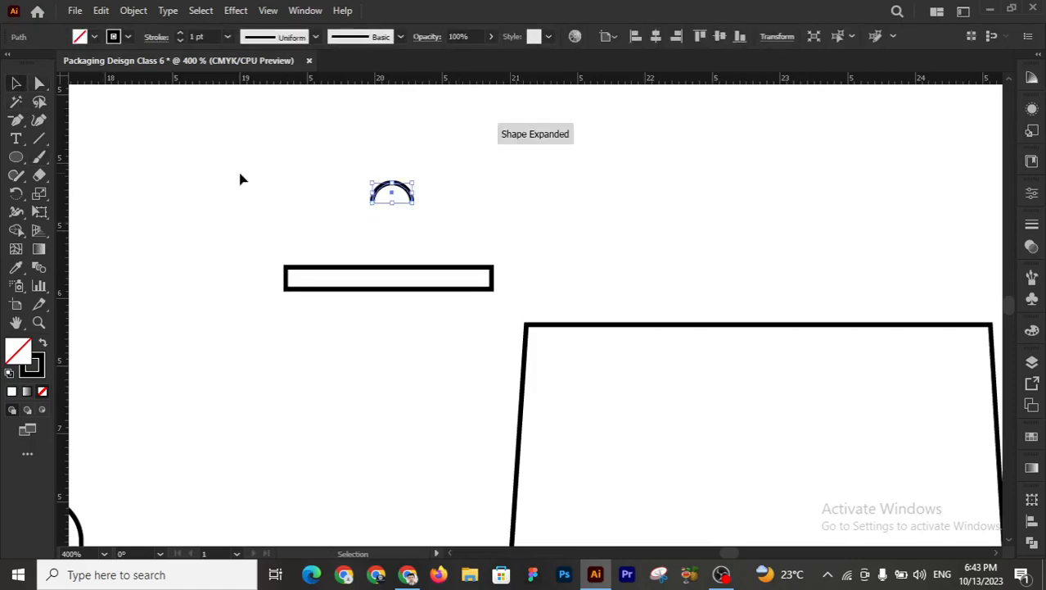
{"action": "left_click", "coordinate": [227, 145]}
- Move the half-circle arc down onto the thin strip's upper edge, centered horizontally on the strip
{"action": "key", "text": "z"}
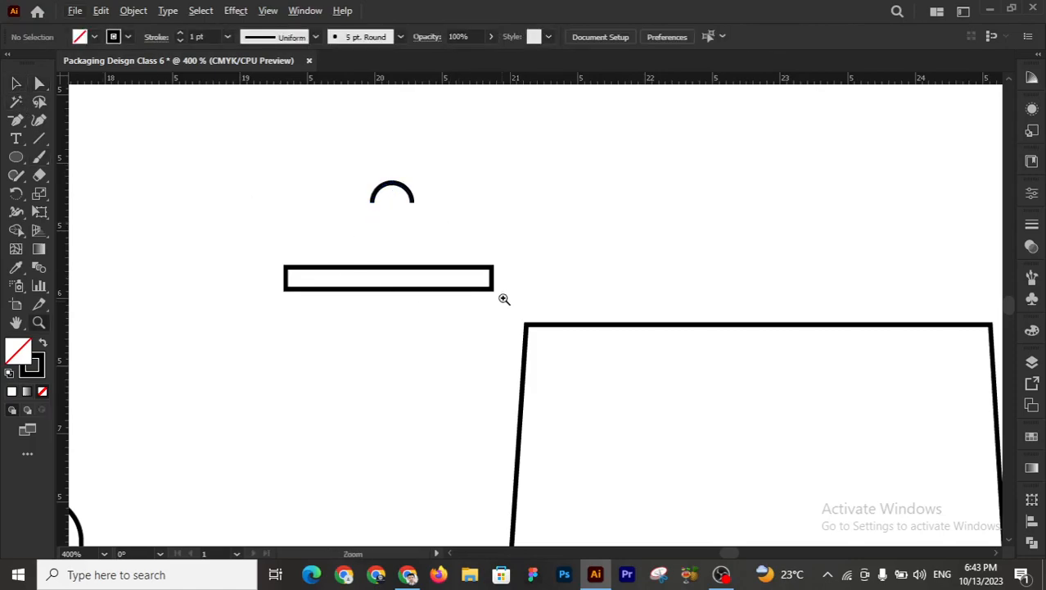
{"action": "left_click", "coordinate": [503, 299], "text": "alt"}
{"action": "left_click", "coordinate": [504, 299], "text": "alt"}
{"action": "left_click", "coordinate": [531, 307]}
{"action": "left_click", "coordinate": [531, 307]}
{"action": "left_click", "coordinate": [531, 307]}
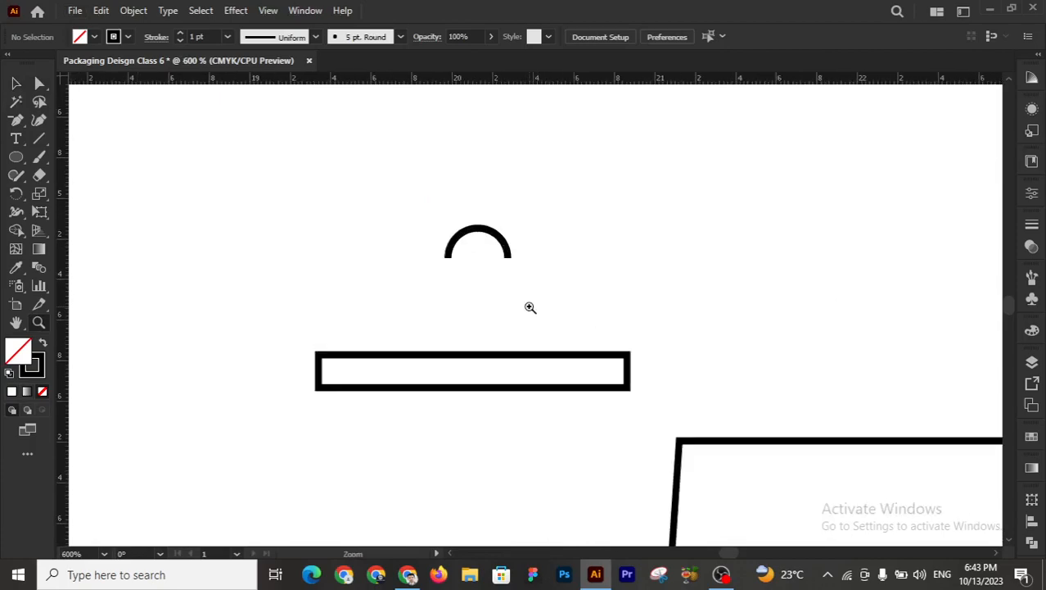
{"action": "left_click", "coordinate": [15, 84]}
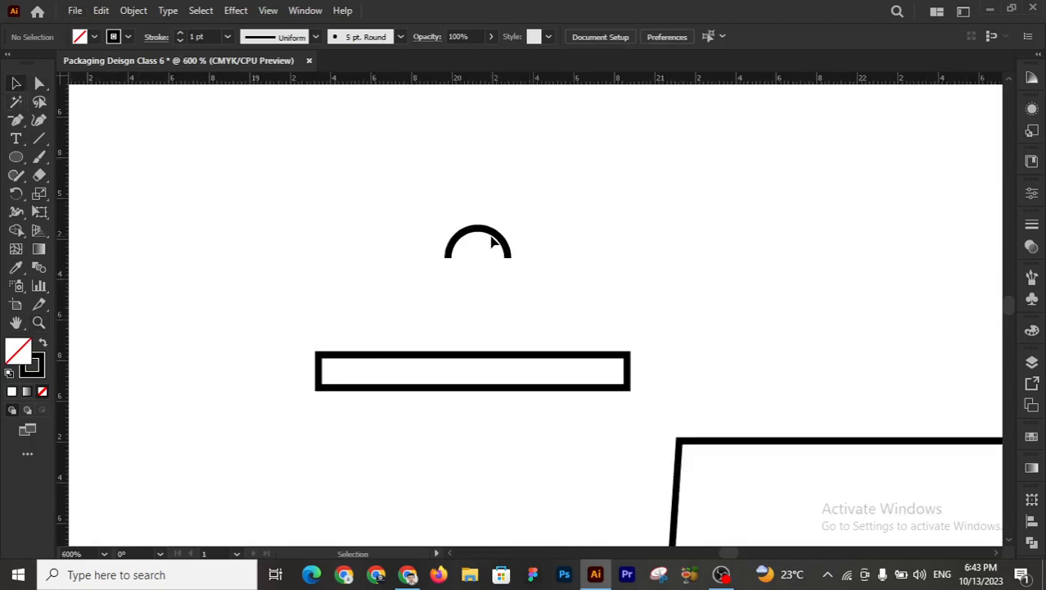
{"action": "left_click", "coordinate": [485, 243]}
{"action": "left_click_drag", "start_coordinate": [479, 238], "coordinate": [483, 331]}
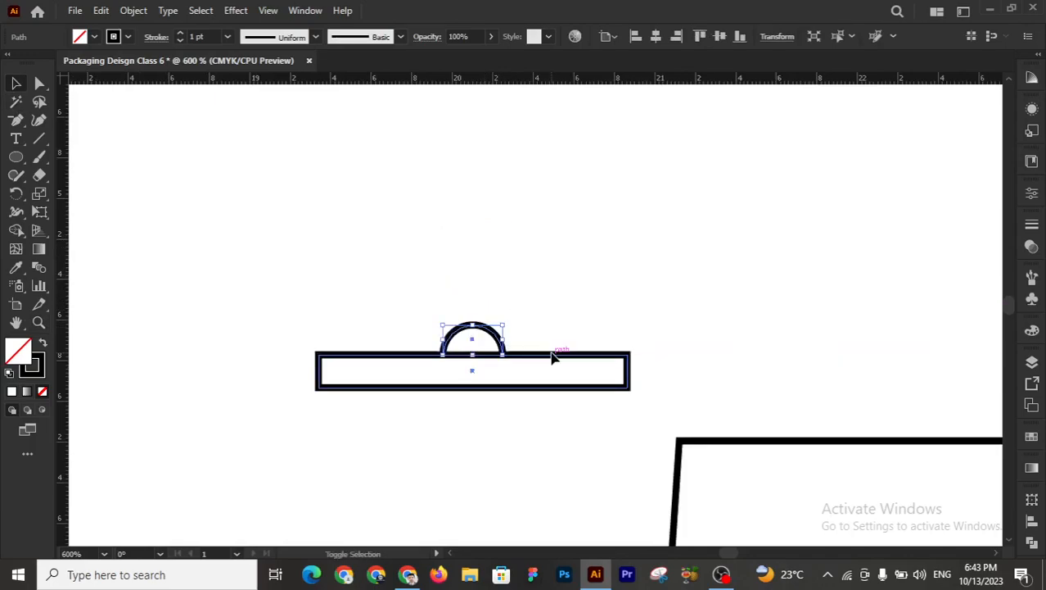
{"action": "left_click", "coordinate": [552, 358], "text": "shift"}
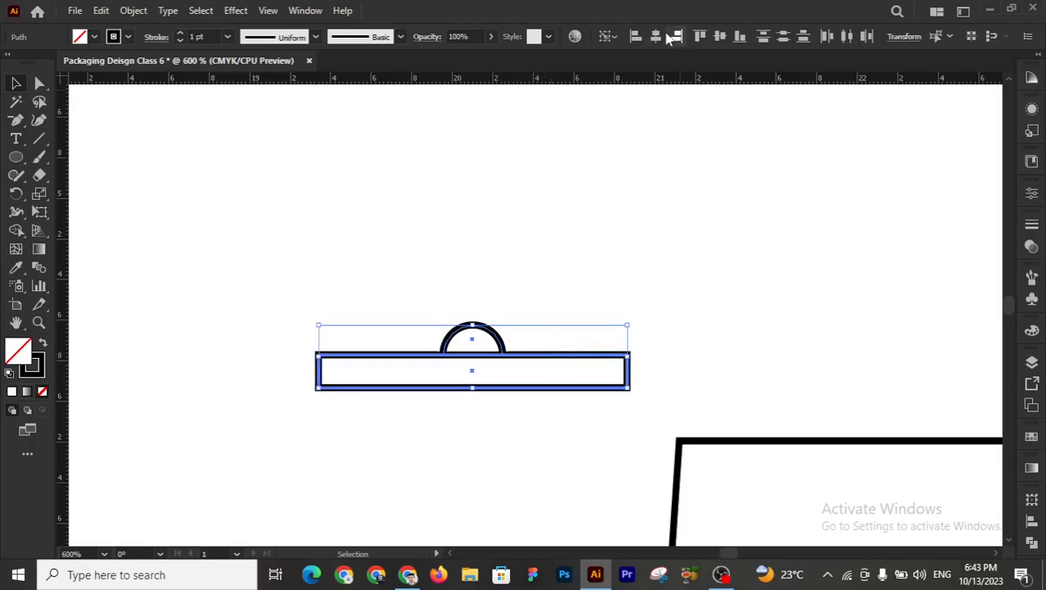
{"action": "left_click", "coordinate": [622, 232]}
- Group the thin strip with its half-circle arc and turn the group upside down so the arc points downward
{"action": "key", "text": "z"}
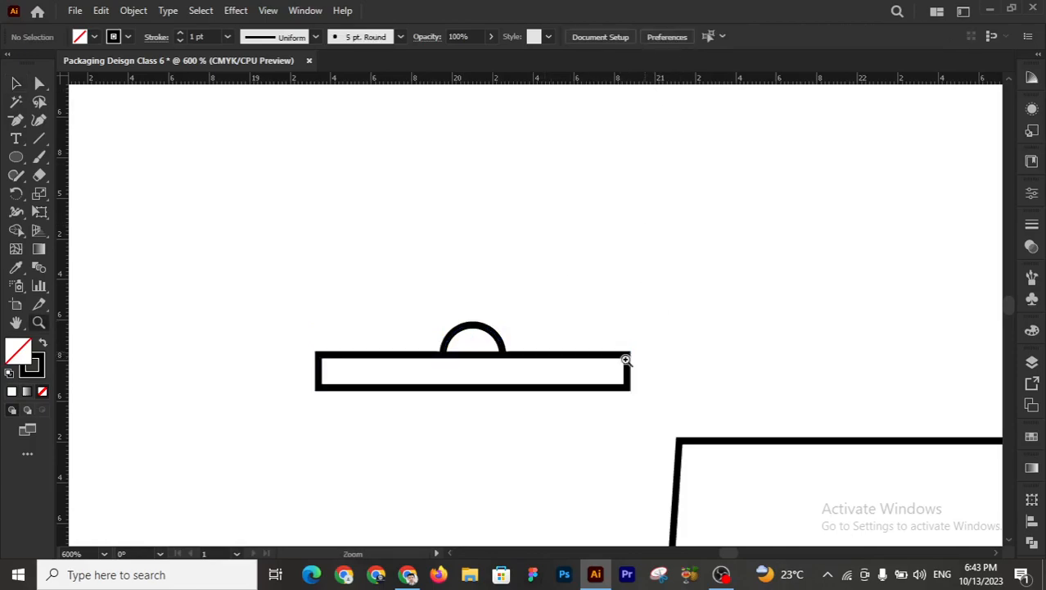
{"action": "left_click", "coordinate": [615, 358], "text": "alt"}
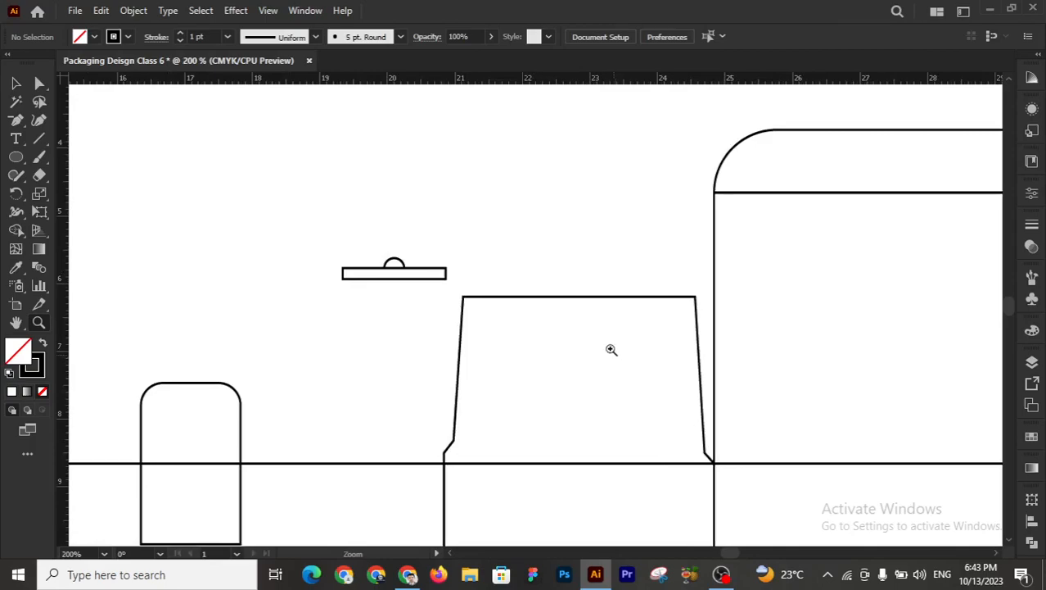
{"action": "left_click", "coordinate": [16, 83]}
{"action": "left_click_drag", "start_coordinate": [303, 221], "coordinate": [461, 295]}
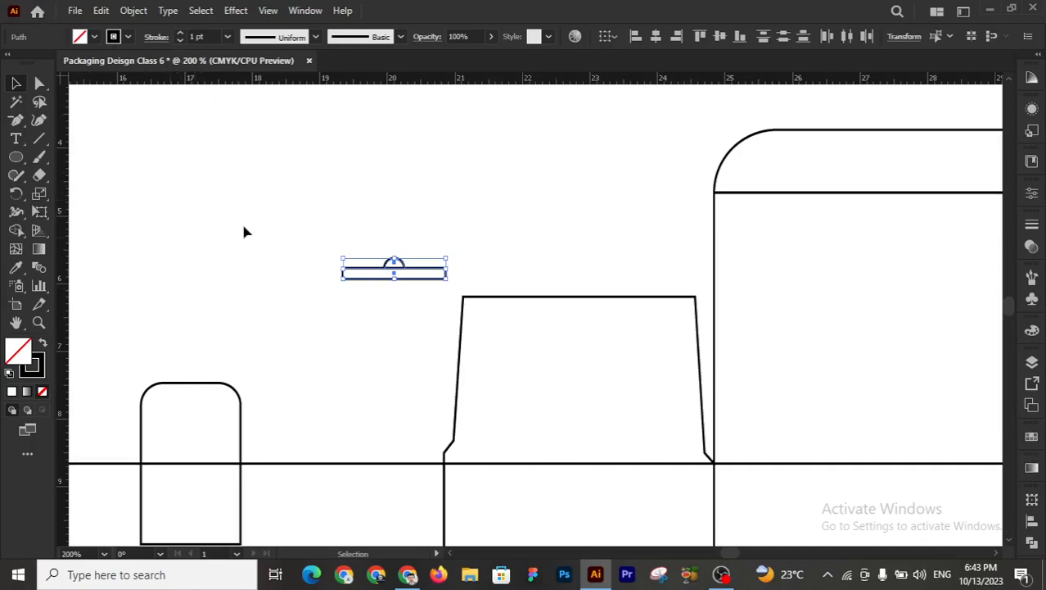
{"action": "left_click", "coordinate": [348, 226]}
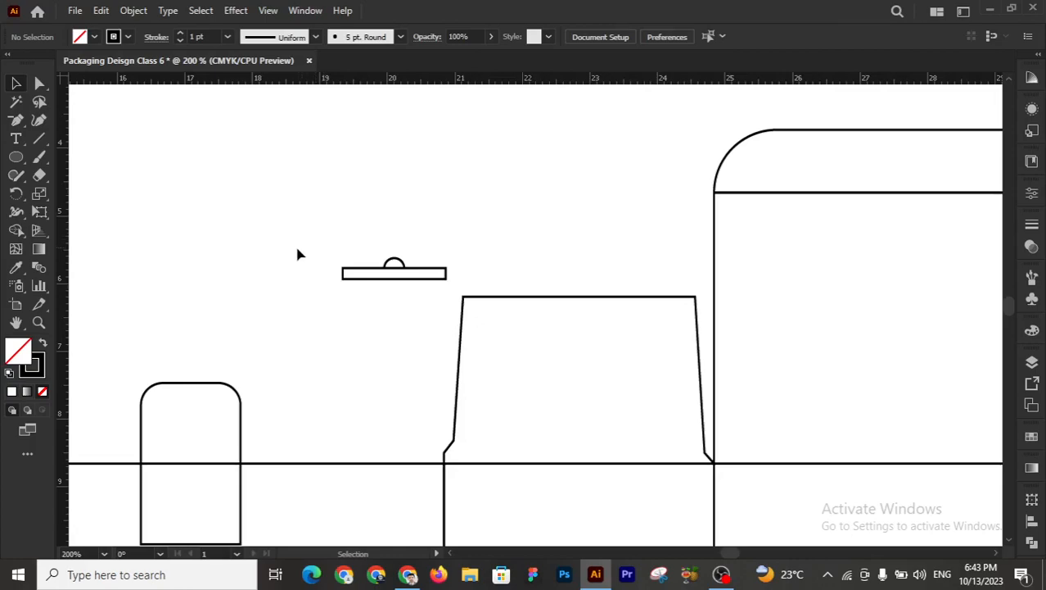
{"action": "left_click_drag", "start_coordinate": [311, 231], "coordinate": [288, 269]}
{"action": "key", "text": "ctrl+g"}
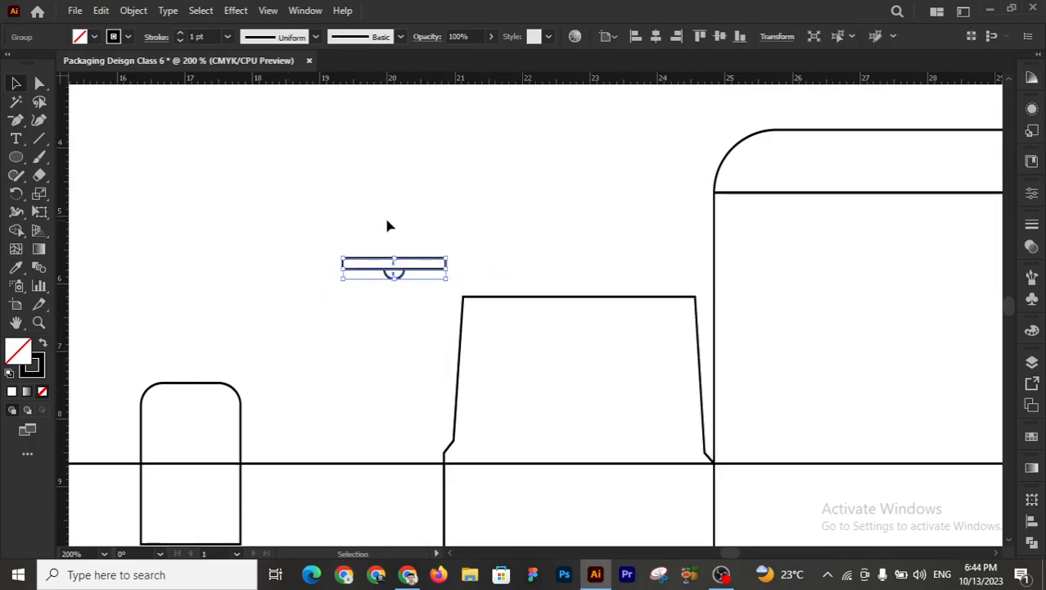
{"action": "left_click", "coordinate": [499, 229]}
- Move the slot group onto the fold line between the second wide panel's top flap and its rounded tuck flap
{"action": "scroll", "coordinate": [363, 231], "scroll_direction": "right", "scroll_amount": 3}
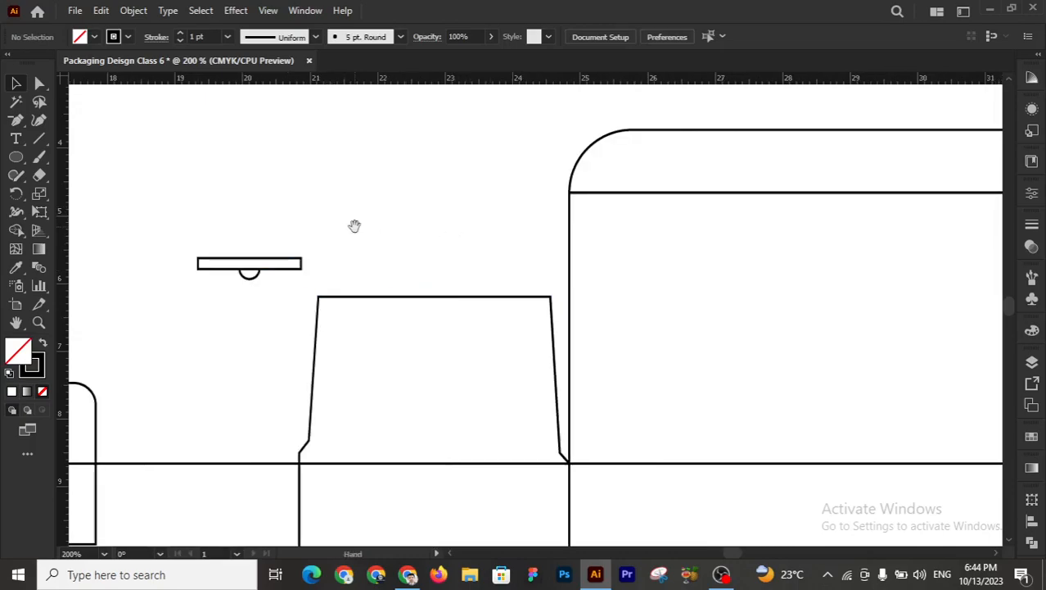
{"action": "left_click_drag", "start_coordinate": [292, 270], "coordinate": [916, 205]}
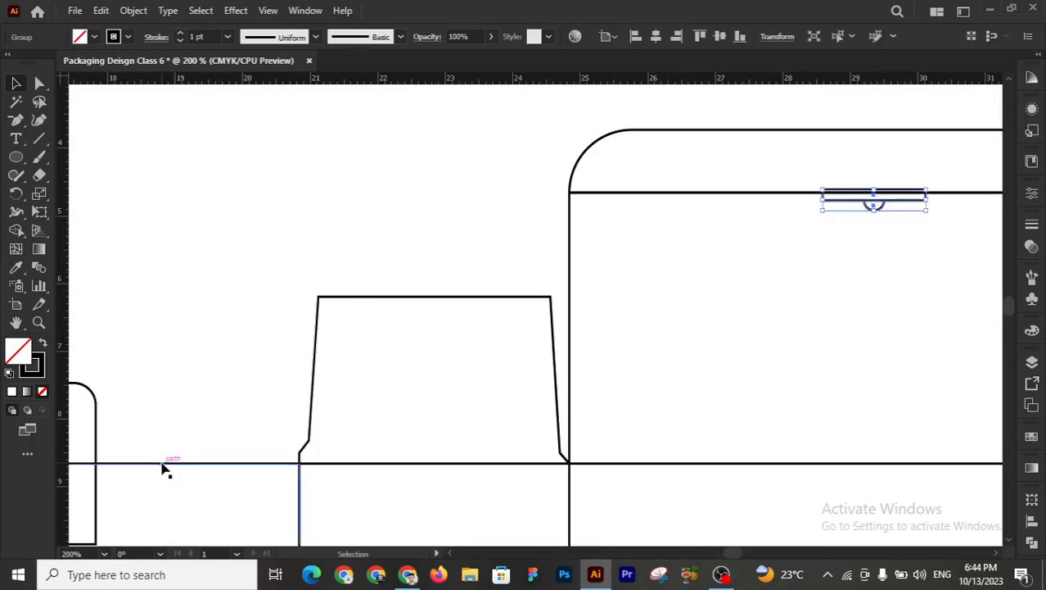
{"action": "left_click", "coordinate": [480, 204]}
{"action": "scroll", "coordinate": [280, 233], "scroll_direction": "up", "scroll_amount": 1}
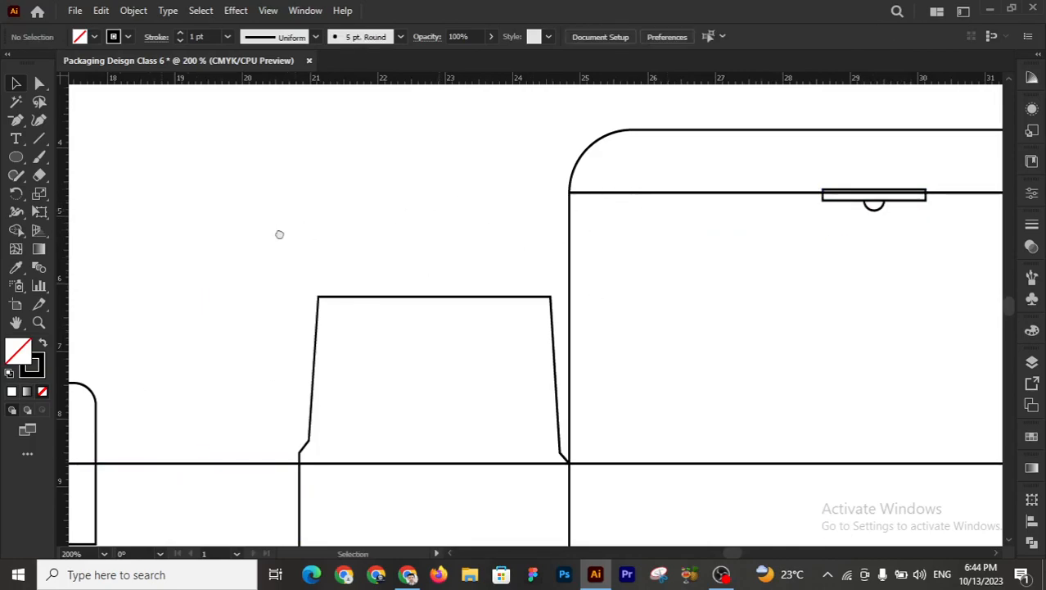
- Center the slot group horizontally with the rounded tuck flap
{"action": "scroll", "coordinate": [273, 230], "scroll_direction": "right", "scroll_amount": 3}
{"action": "left_click", "coordinate": [741, 238]}
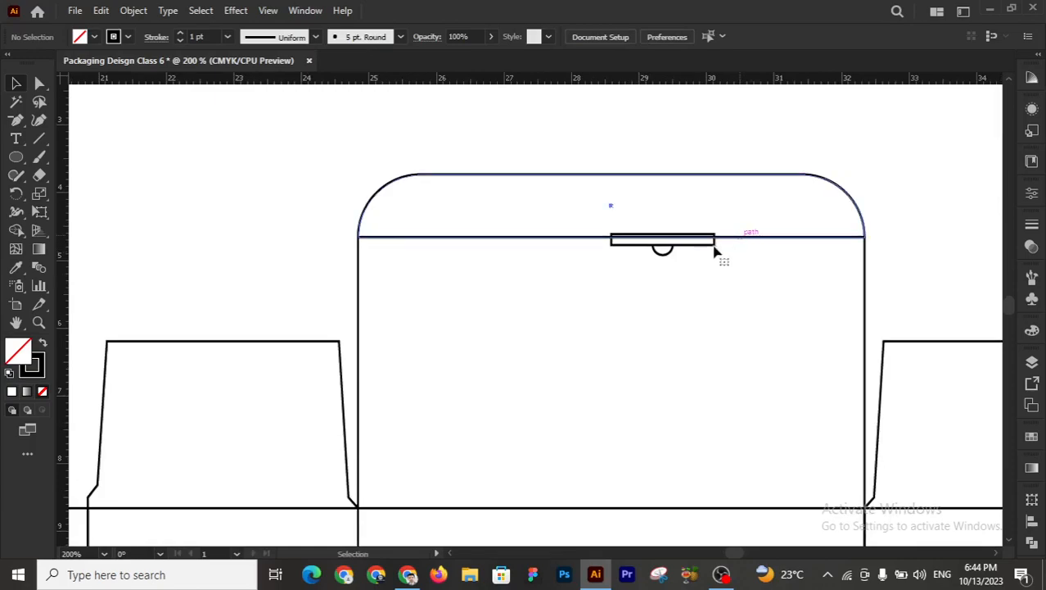
{"action": "left_click", "coordinate": [708, 245], "text": "shift"}
{"action": "left_click", "coordinate": [745, 237]}
{"action": "left_click", "coordinate": [656, 36]}
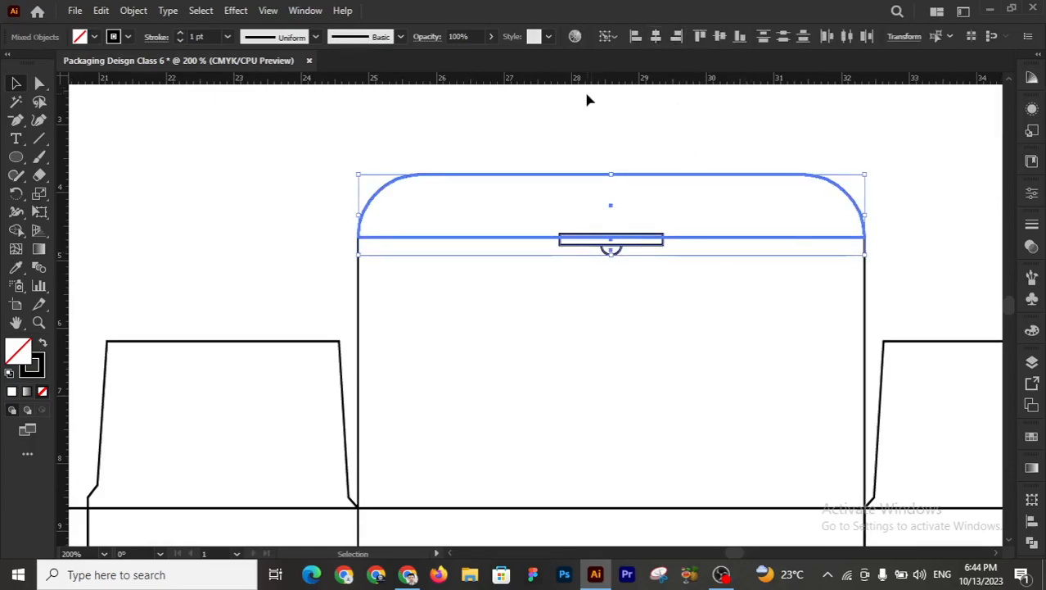
{"action": "left_click", "coordinate": [585, 94]}
- Lower the slot group so its upper edge sits exactly on the tuck flap's fold line
{"action": "key", "text": "z"}
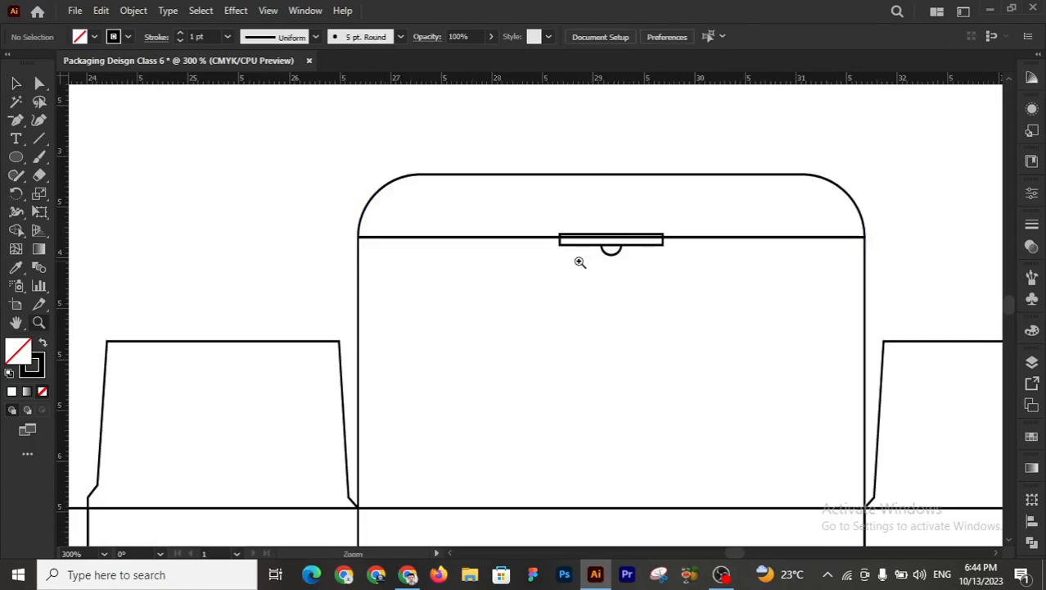
{"action": "left_click", "coordinate": [580, 262]}
{"action": "left_click", "coordinate": [539, 325]}
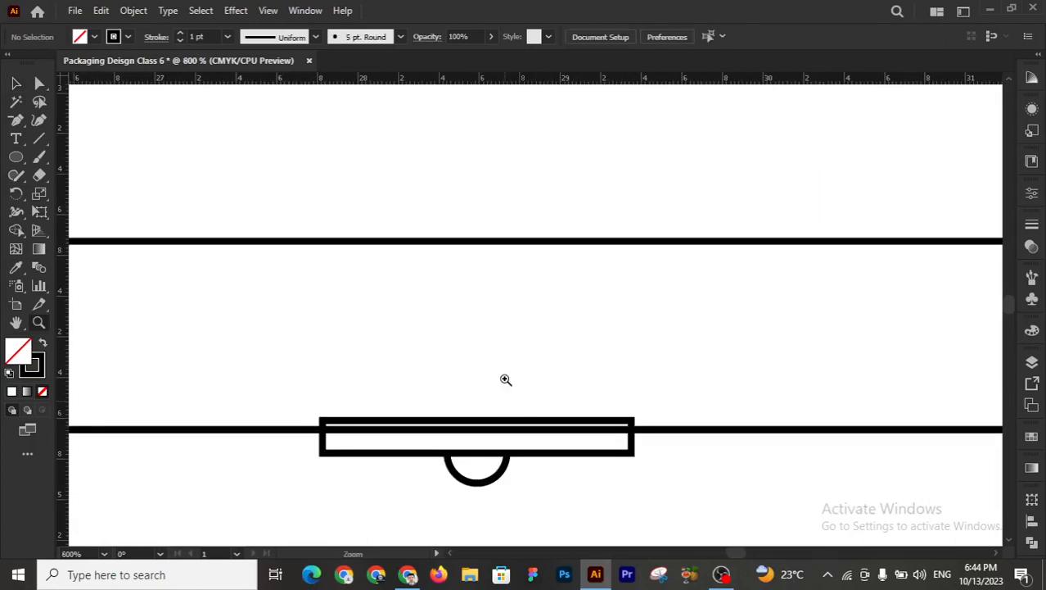
{"action": "left_click", "coordinate": [505, 378]}
{"action": "left_click", "coordinate": [16, 83]}
{"action": "left_click", "coordinate": [556, 387]}
{"action": "left_click_drag", "start_coordinate": [556, 390], "coordinate": [560, 402]}
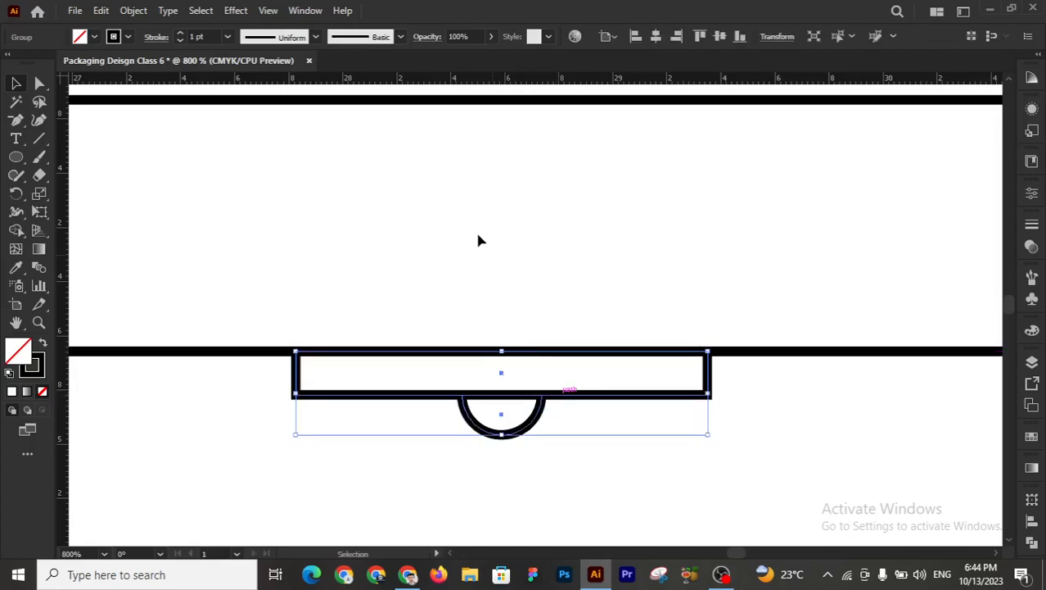
{"action": "left_click", "coordinate": [479, 240]}
- Round the slot strip's two lower corners with a radius of about 0.1 cm using live corners
{"action": "key", "text": "z"}
{"action": "left_click", "coordinate": [505, 343], "text": "alt"}
{"action": "left_click", "coordinate": [505, 344], "text": "alt"}
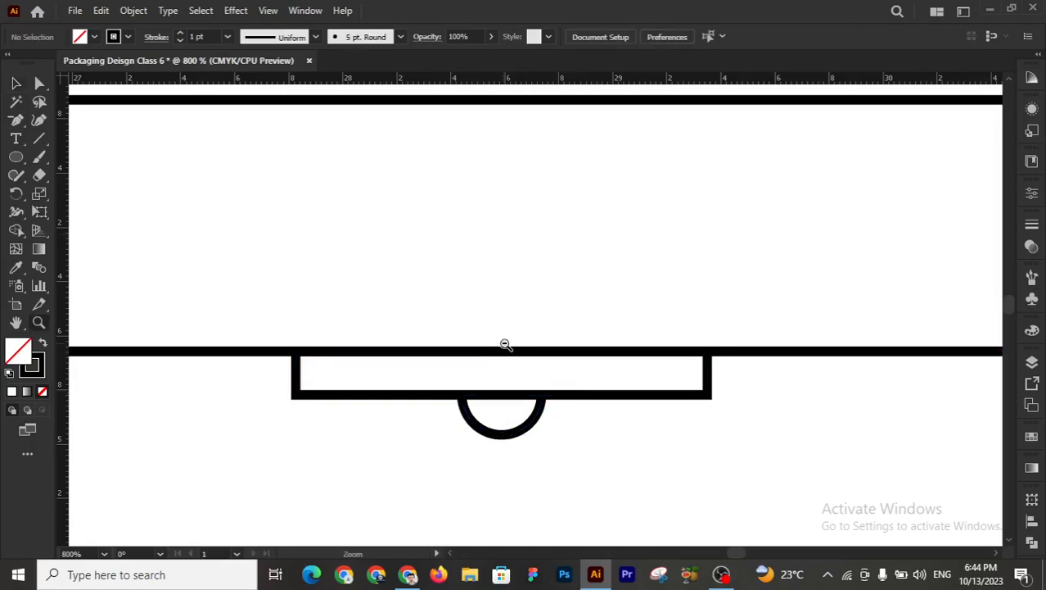
{"action": "left_click", "coordinate": [504, 344], "text": "alt"}
{"action": "left_click", "coordinate": [504, 344], "text": "alt"}
{"action": "left_click", "coordinate": [505, 344], "text": "alt"}
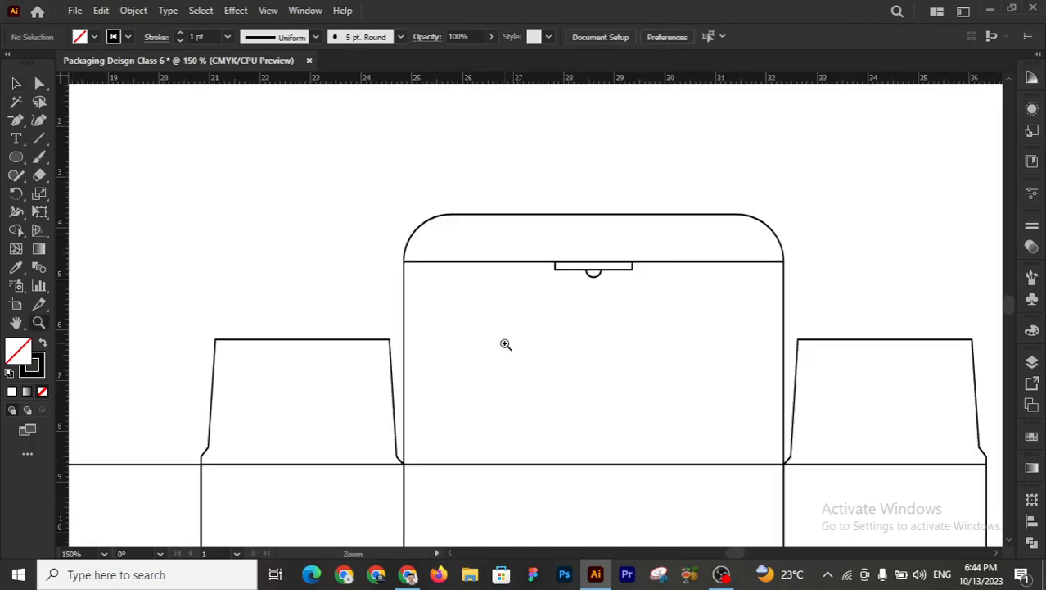
{"action": "left_click", "coordinate": [596, 298]}
{"action": "left_click", "coordinate": [549, 299]}
{"action": "left_click", "coordinate": [477, 294]}
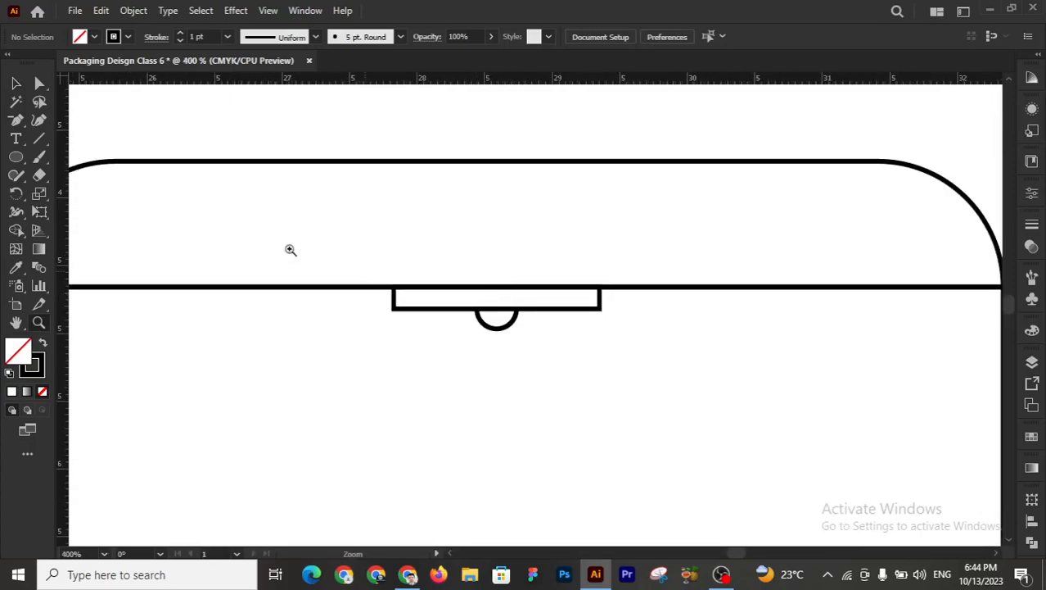
{"action": "left_click", "coordinate": [39, 82]}
{"action": "left_click", "coordinate": [395, 309]}
{"action": "left_click", "coordinate": [601, 310], "text": "shift"}
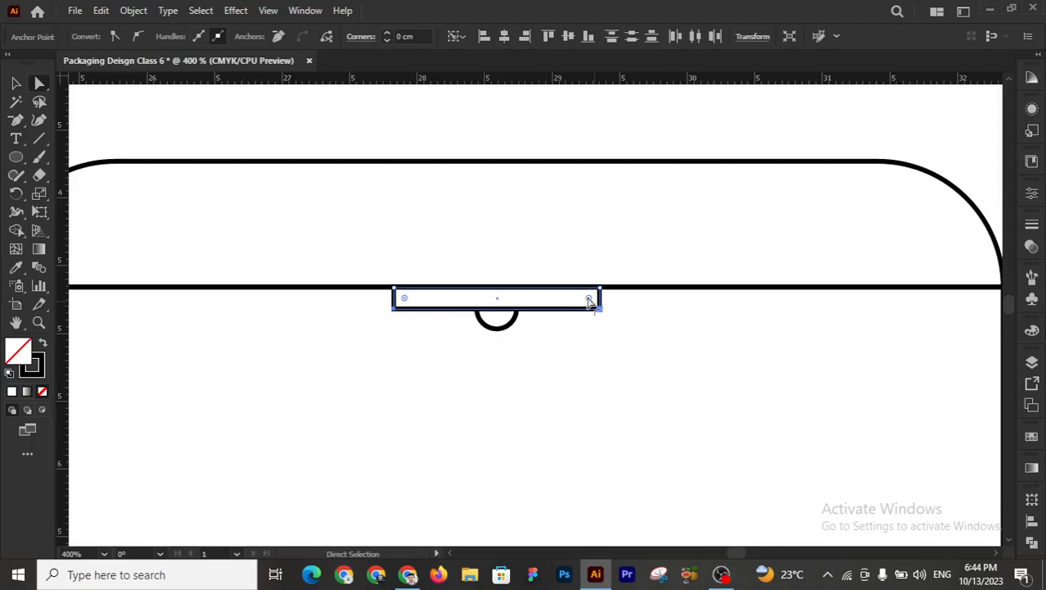
{"action": "left_click_drag", "start_coordinate": [590, 301], "coordinate": [588, 301]}
- Apply a light blue swatch to the stroke of the slot strip and its half-circle notch
{"action": "left_click", "coordinate": [509, 329], "text": "shift"}
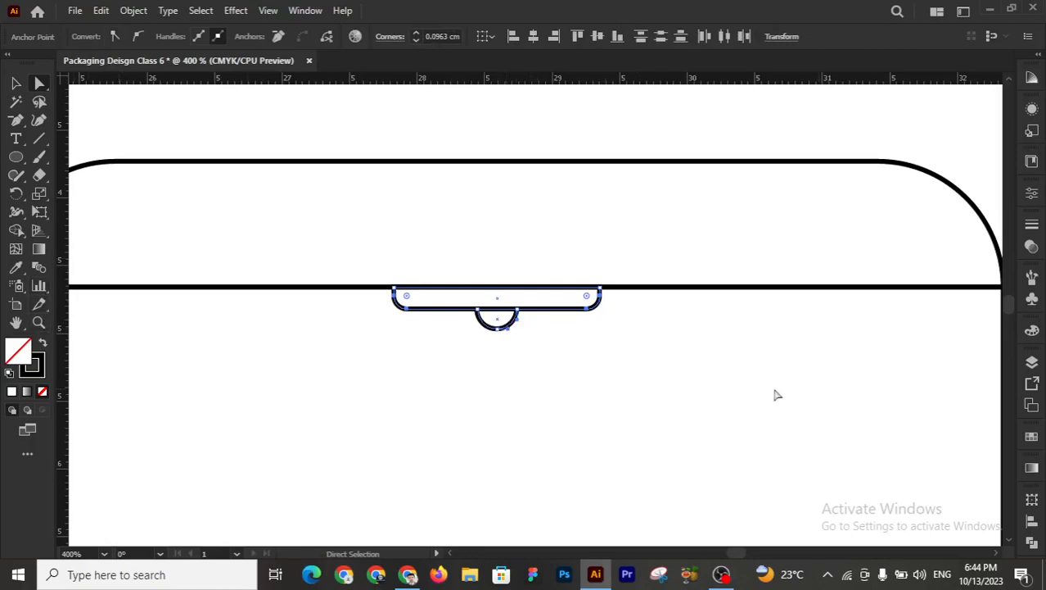
{"action": "left_click", "coordinate": [39, 371]}
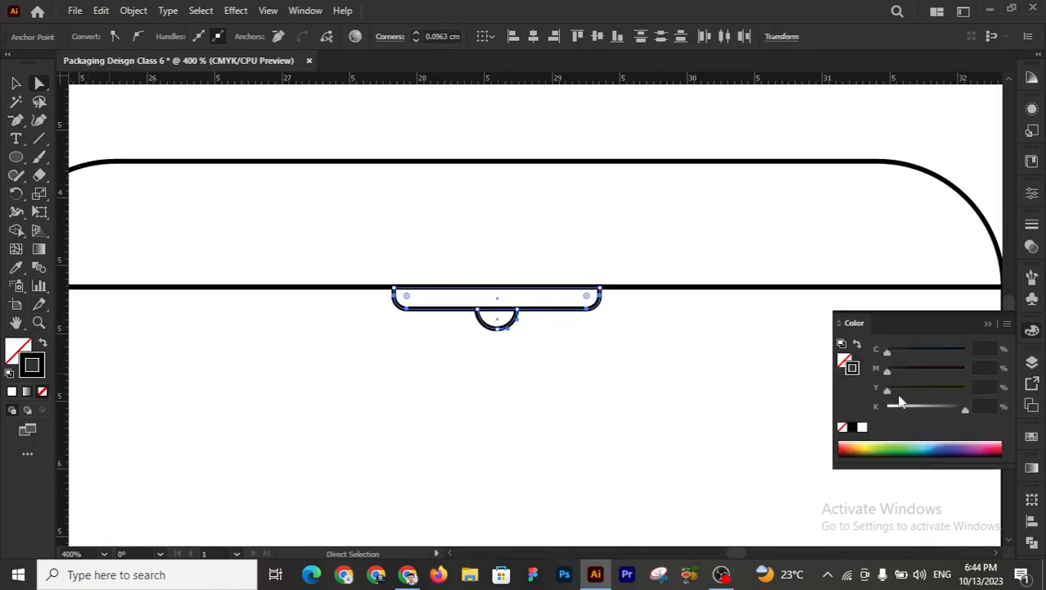
{"action": "left_click", "coordinate": [987, 324]}
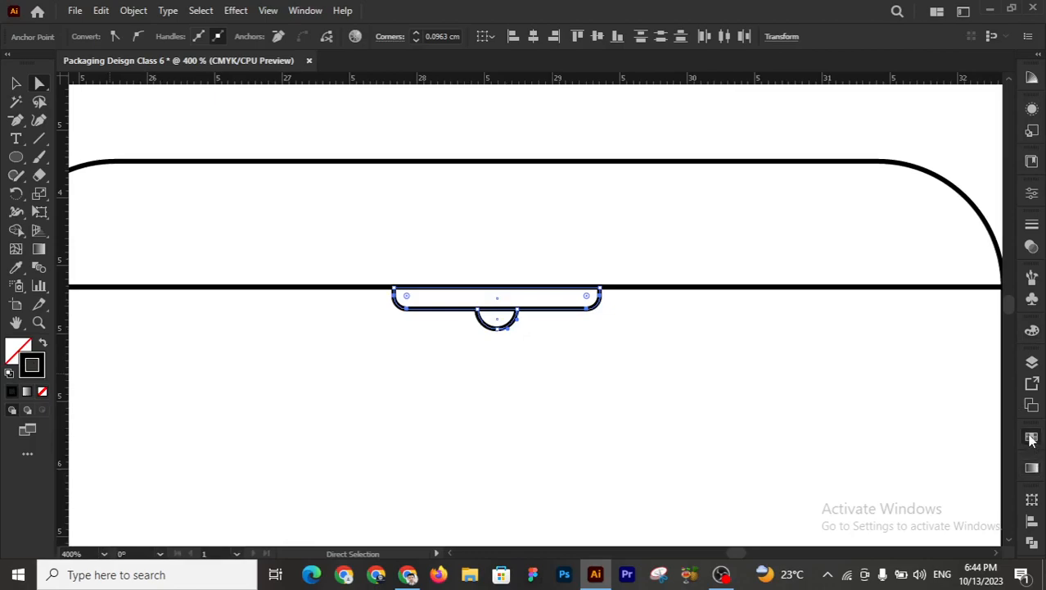
{"action": "left_click", "coordinate": [1032, 436]}
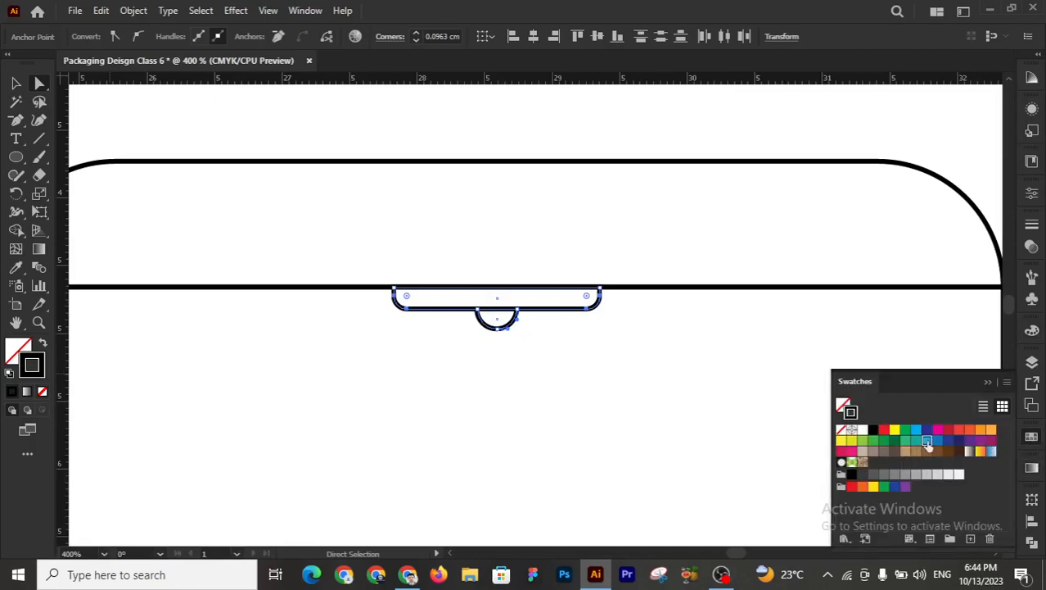
{"action": "left_click", "coordinate": [926, 440]}
{"action": "left_click", "coordinate": [987, 381]}
{"action": "left_click", "coordinate": [734, 130]}
- Examine the blue slot and the rounded tuck flap in relation to the surrounding top flaps
{"action": "key", "text": "z"}
{"action": "left_click", "coordinate": [526, 279], "text": "alt"}
{"action": "left_click", "coordinate": [526, 278], "text": "alt"}
{"action": "left_click", "coordinate": [526, 279], "text": "alt"}
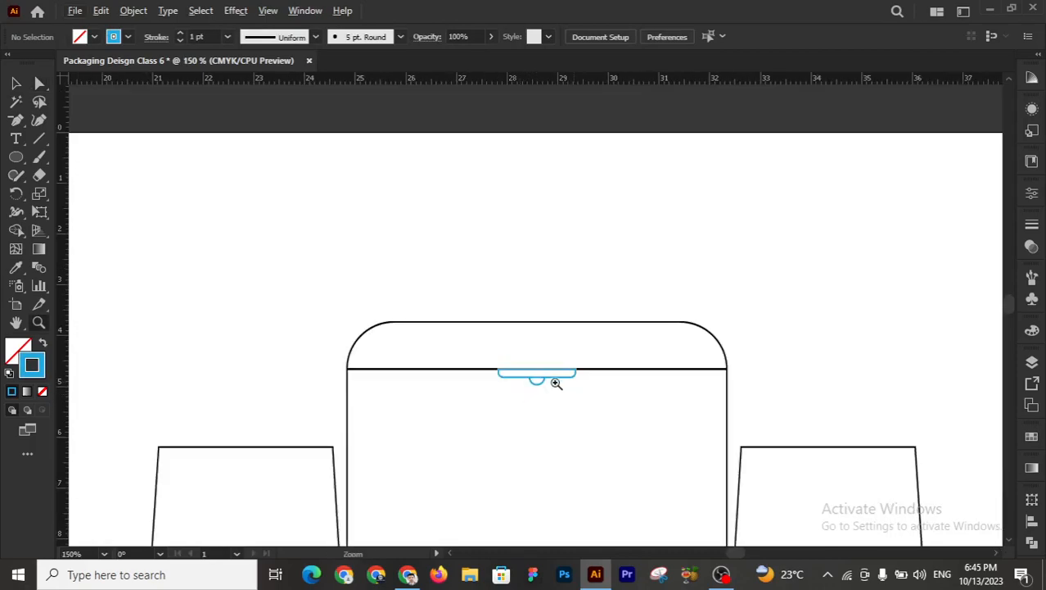
{"action": "left_click", "coordinate": [532, 374]}
{"action": "key", "text": "v"}
{"action": "left_click", "coordinate": [419, 310]}
{"action": "key", "text": "ctrl"}
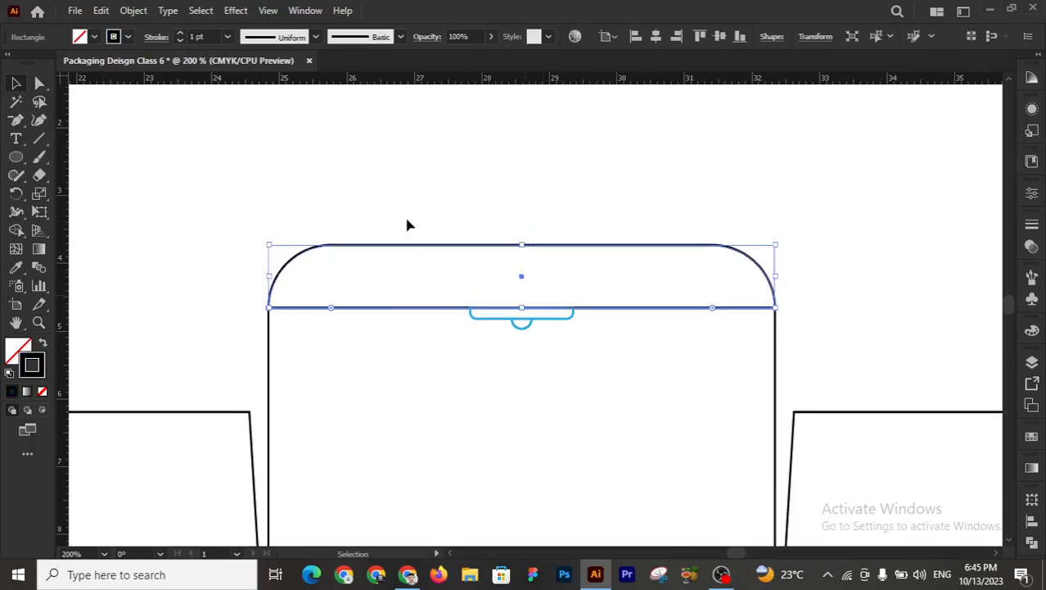
{"action": "left_click", "coordinate": [277, 168]}
{"action": "key", "text": "z"}
{"action": "left_click", "coordinate": [570, 393], "text": "alt"}
{"action": "left_click", "coordinate": [570, 393], "text": "alt"}
{"action": "left_click", "coordinate": [570, 393], "text": "alt"}
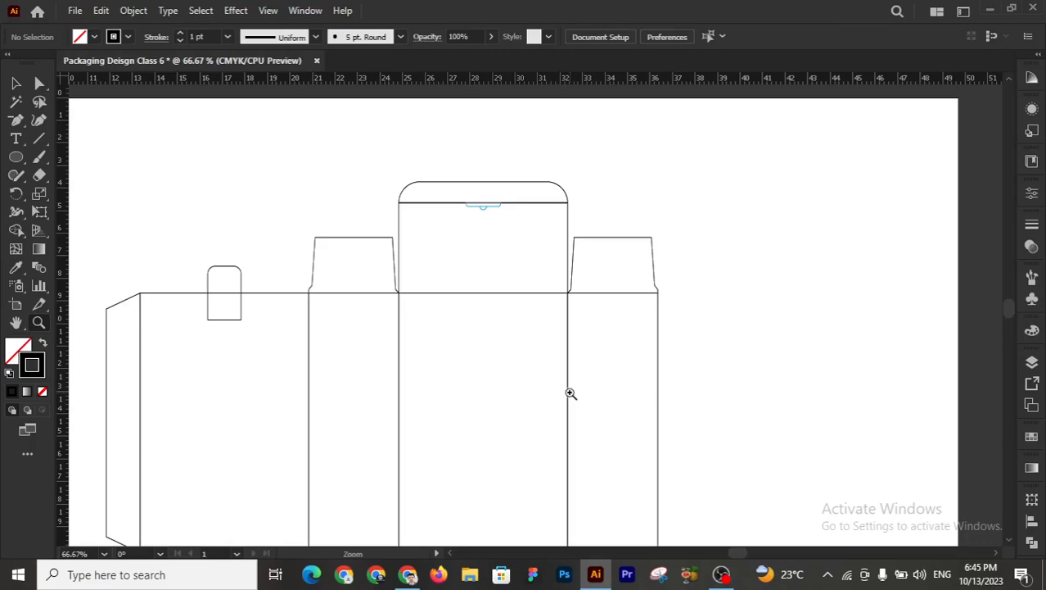
- Check the rounded tab on the first wide panel and review the dieline down to its bottom flaps
{"action": "left_click", "coordinate": [16, 83]}
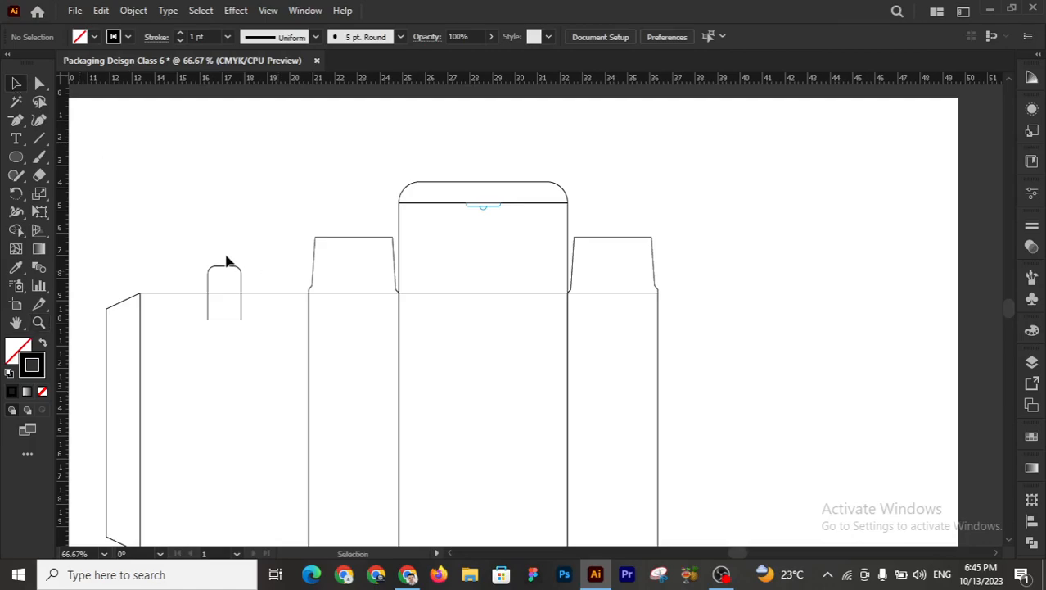
{"action": "left_click", "coordinate": [227, 268]}
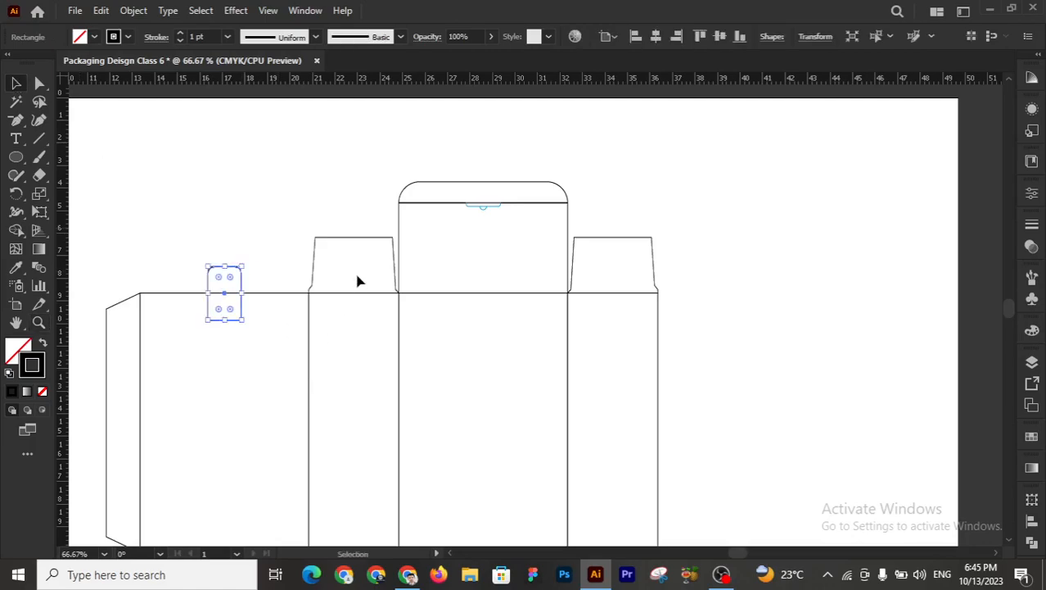
{"action": "scroll", "coordinate": [362, 184], "scroll_direction": "down", "scroll_amount": 5}
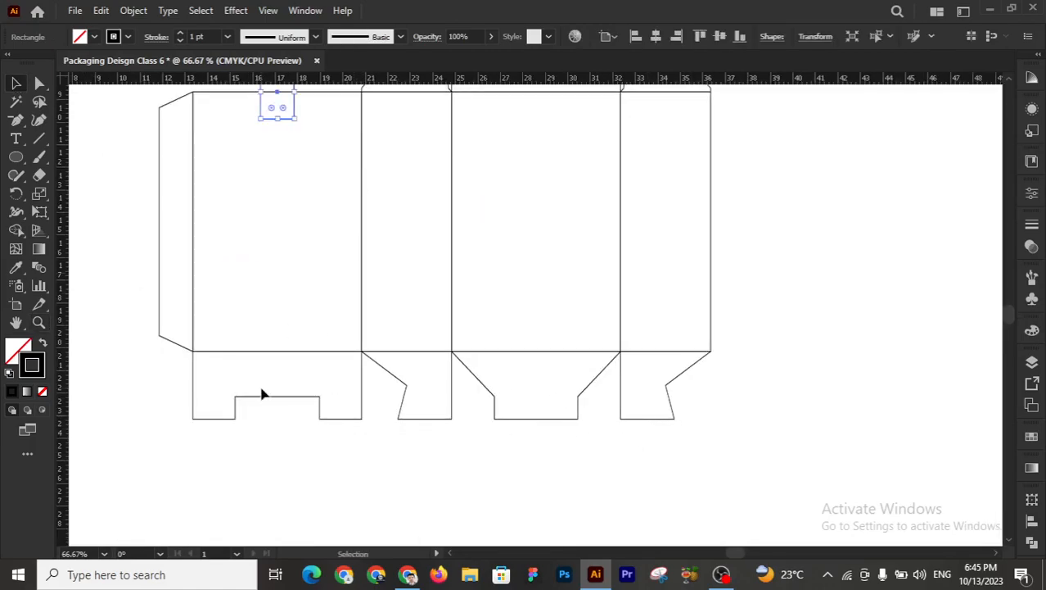
{"action": "scroll", "coordinate": [175, 381], "scroll_direction": "up", "scroll_amount": 4}
{"action": "left_click", "coordinate": [179, 207]}
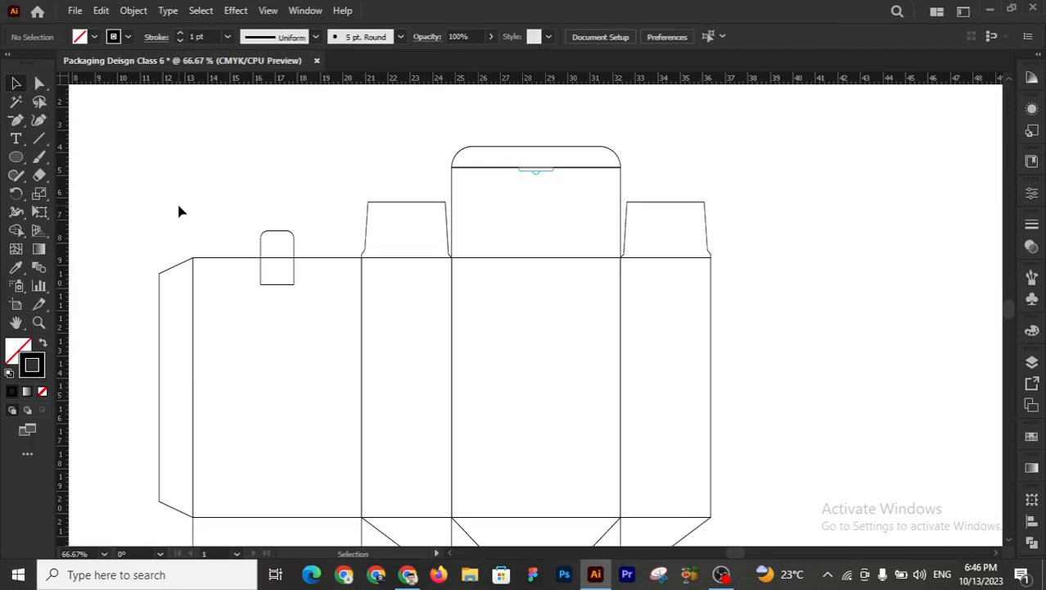
{"action": "key", "text": "z"}
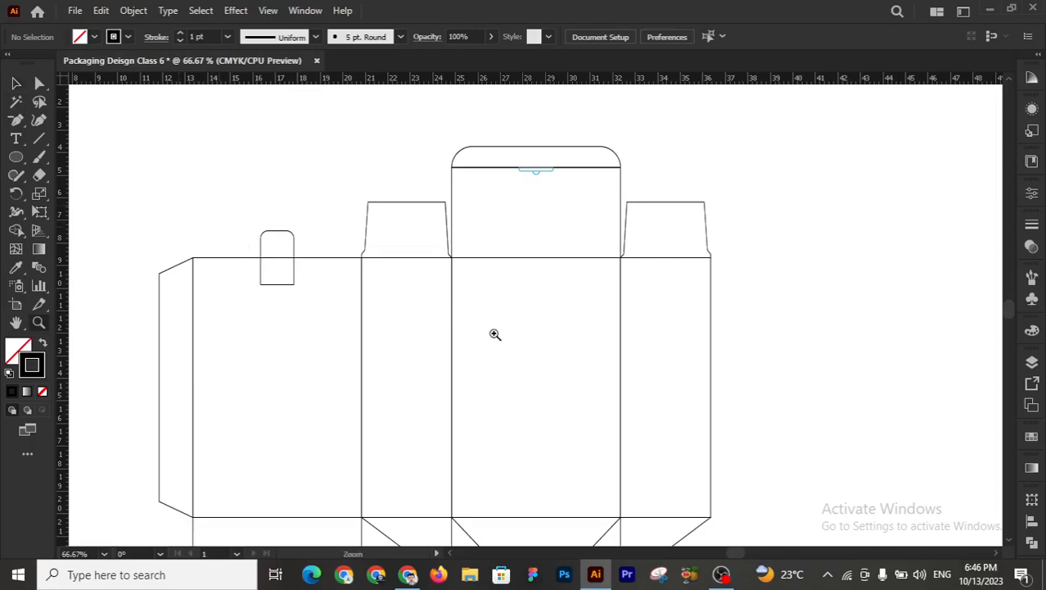
{"action": "left_click", "coordinate": [495, 333]}
{"action": "left_click", "coordinate": [495, 334], "text": "alt"}
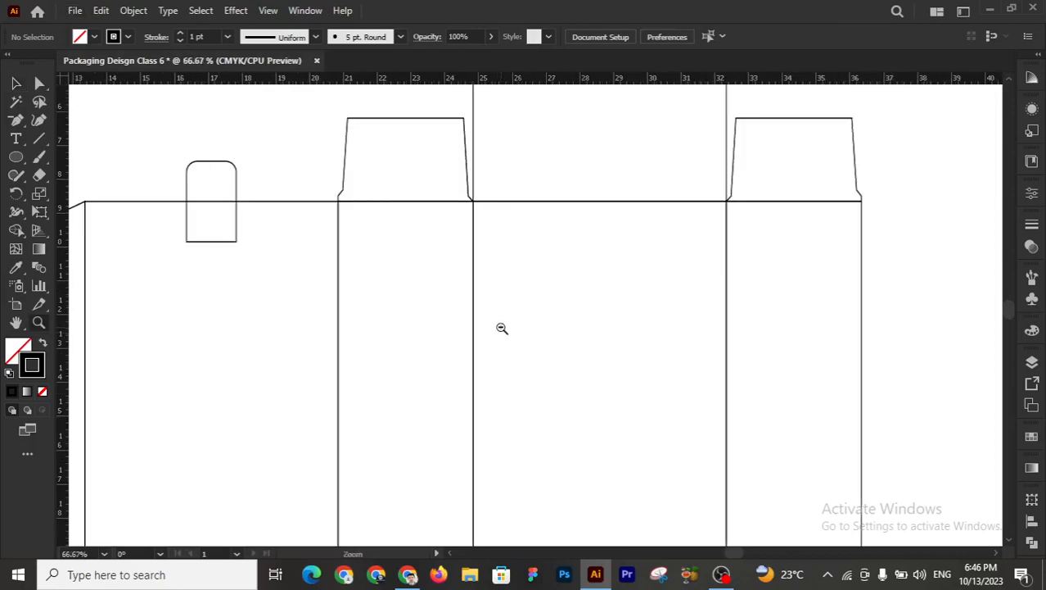
- Shrink the artboard around the whole box dieline to about 28.23 cm wide and 22.66 cm high, leaving a narrow margin on every side
{"action": "left_click", "coordinate": [499, 329], "text": "alt"}
{"action": "left_click_drag", "start_coordinate": [541, 344], "coordinate": [525, 312]}
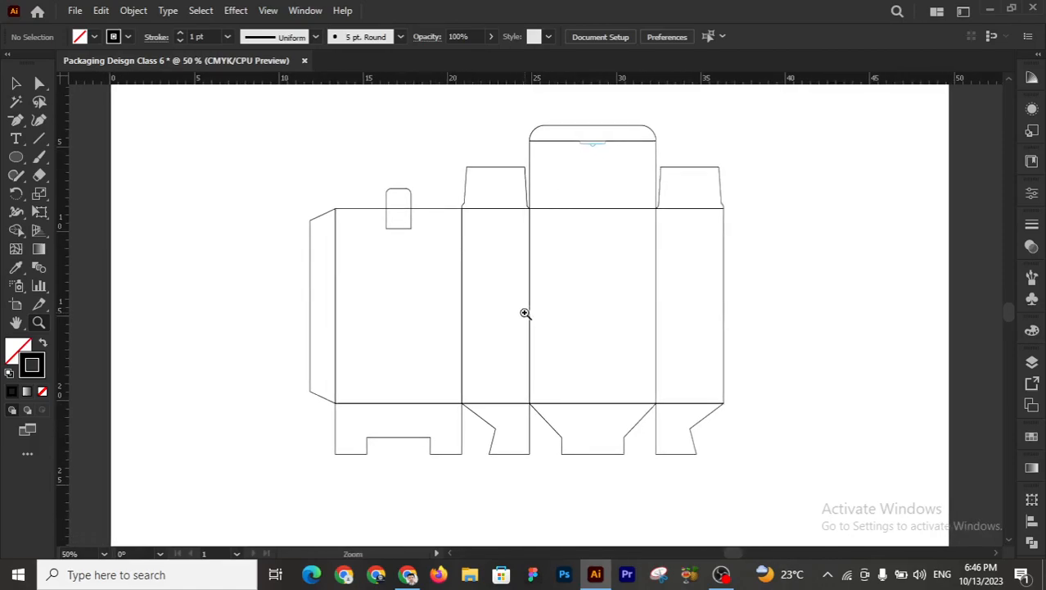
{"action": "left_click", "coordinate": [566, 316], "text": "alt"}
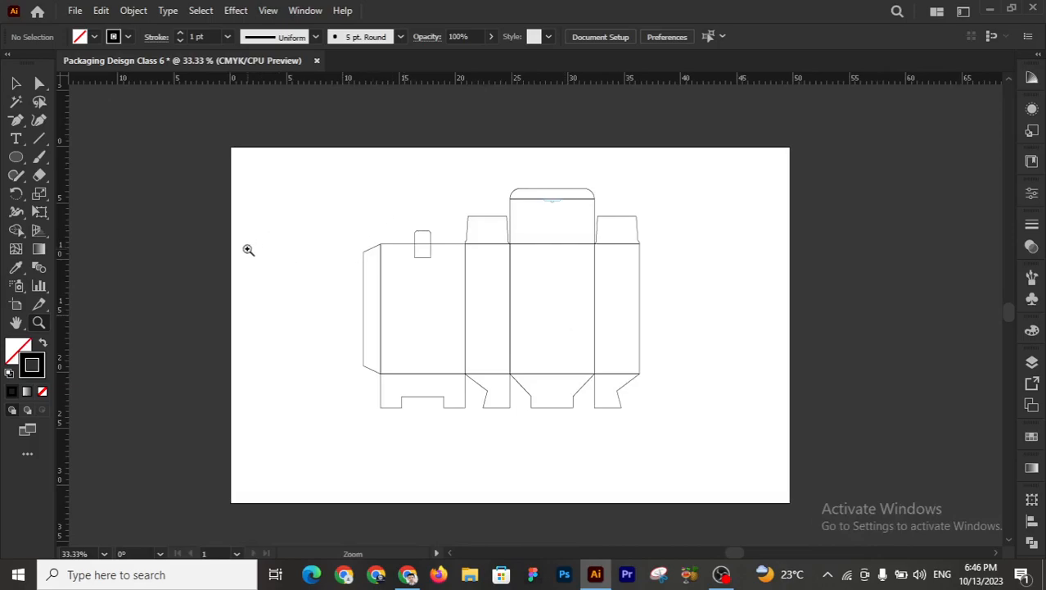
{"action": "key", "text": "shift+o"}
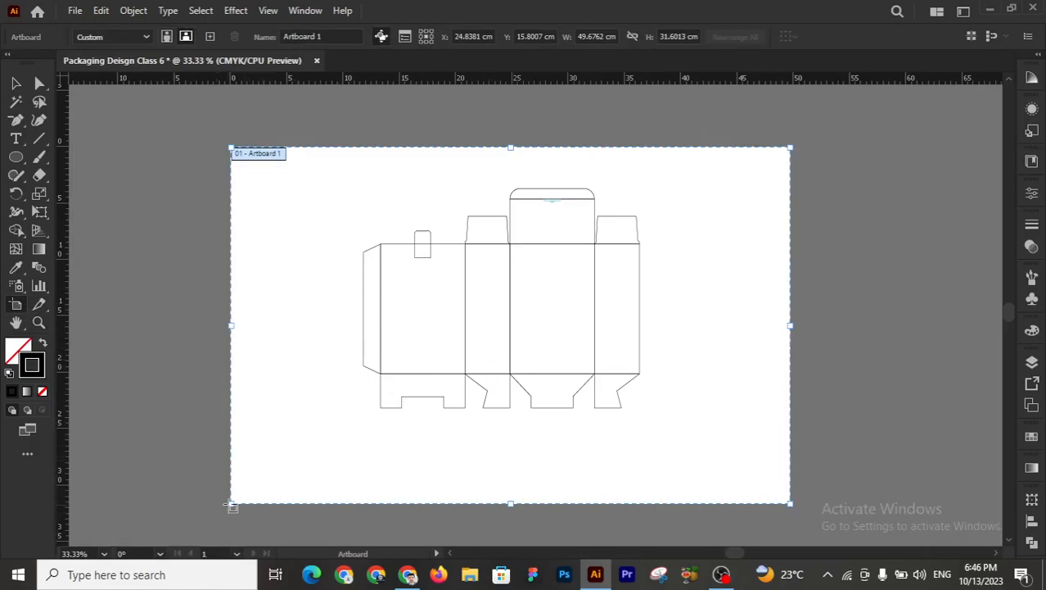
{"action": "left_click_drag", "start_coordinate": [233, 499], "coordinate": [344, 425]}
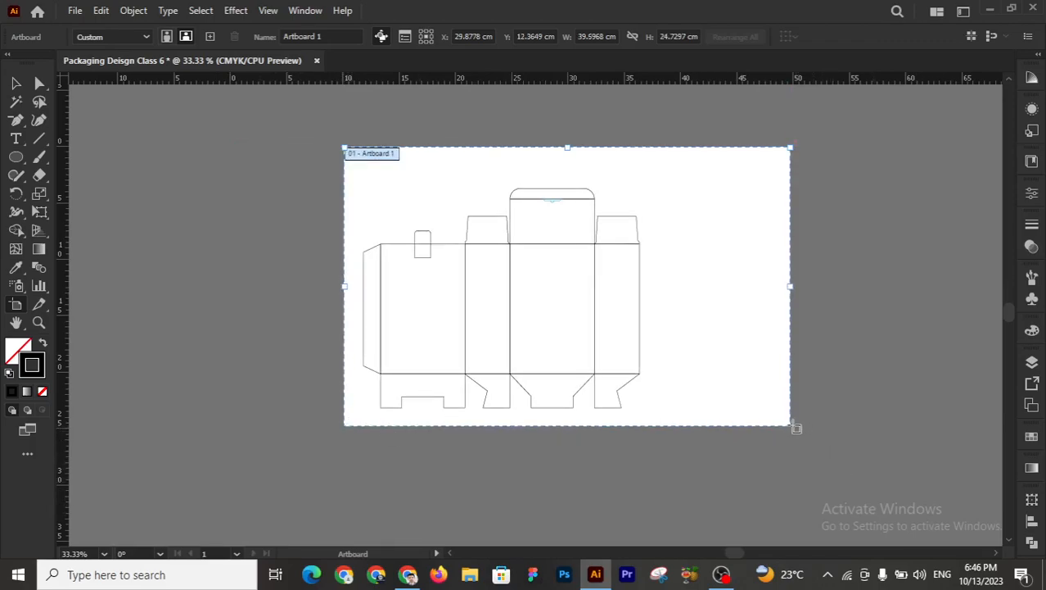
{"action": "left_click_drag", "start_coordinate": [792, 425], "coordinate": [664, 426]}
{"action": "left_click_drag", "start_coordinate": [504, 148], "coordinate": [505, 170]}
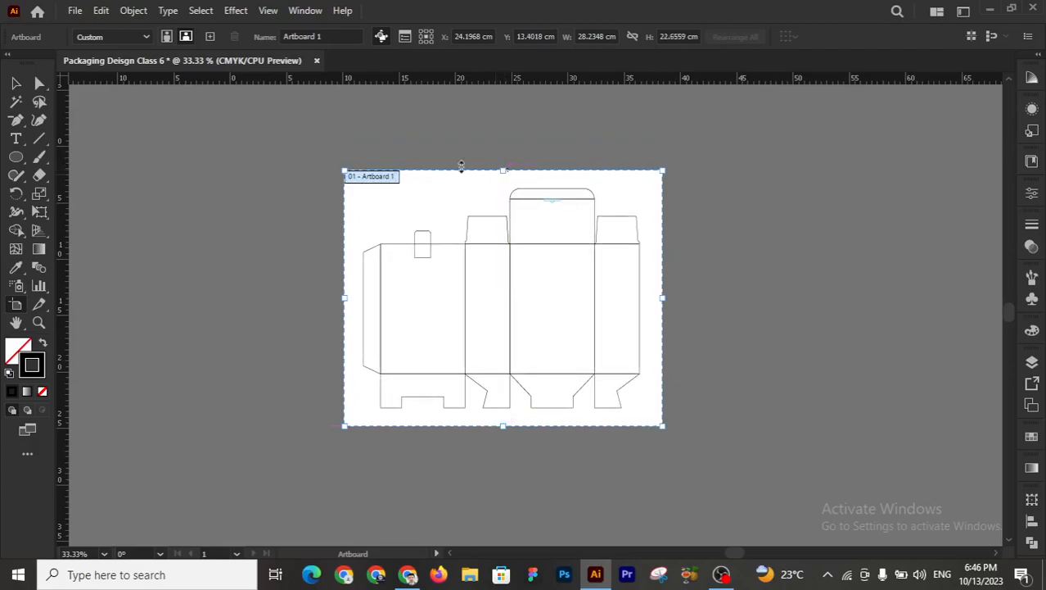
{"action": "left_click", "coordinate": [15, 83]}
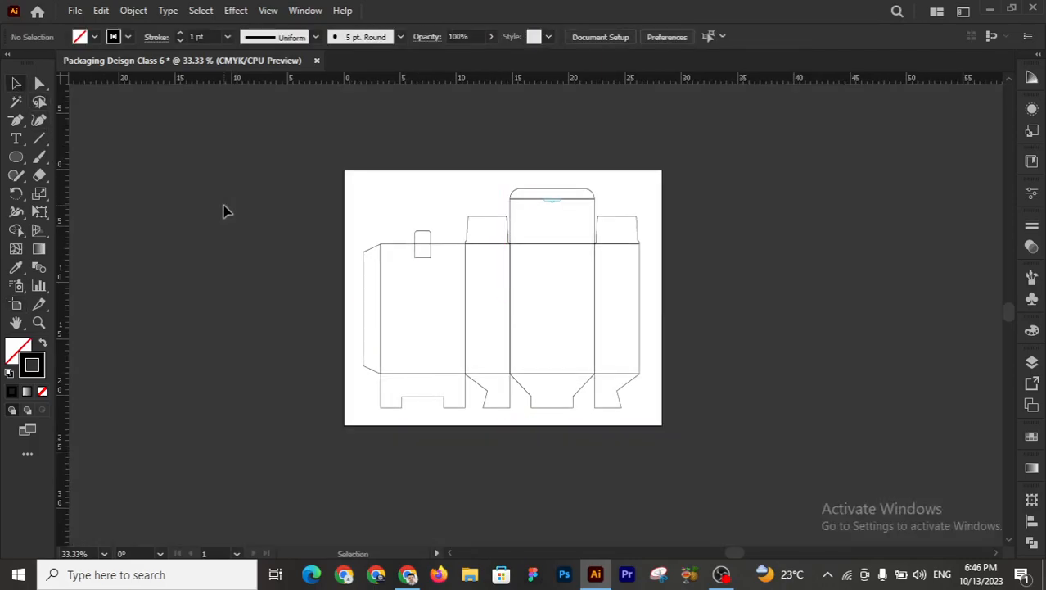
{"action": "key", "text": "z"}
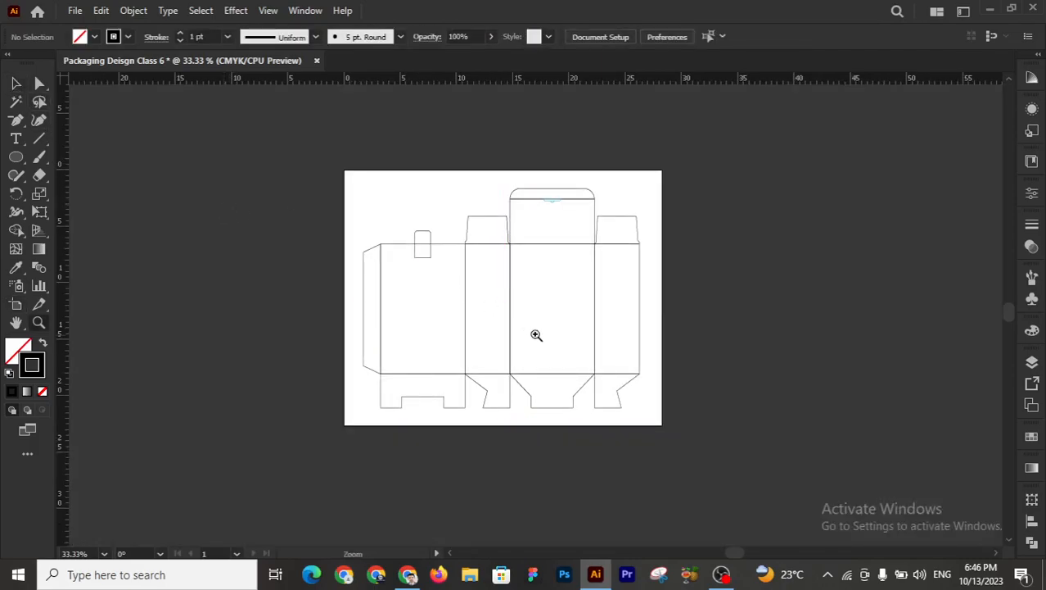
{"action": "left_click", "coordinate": [521, 324]}
{"action": "left_click_drag", "start_coordinate": [513, 311], "coordinate": [478, 361]}
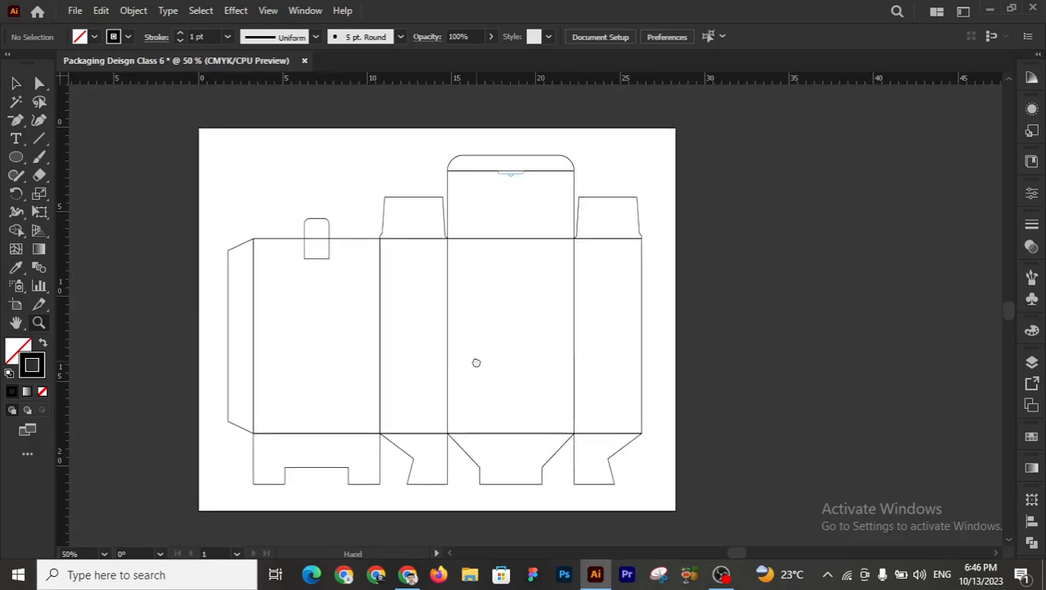